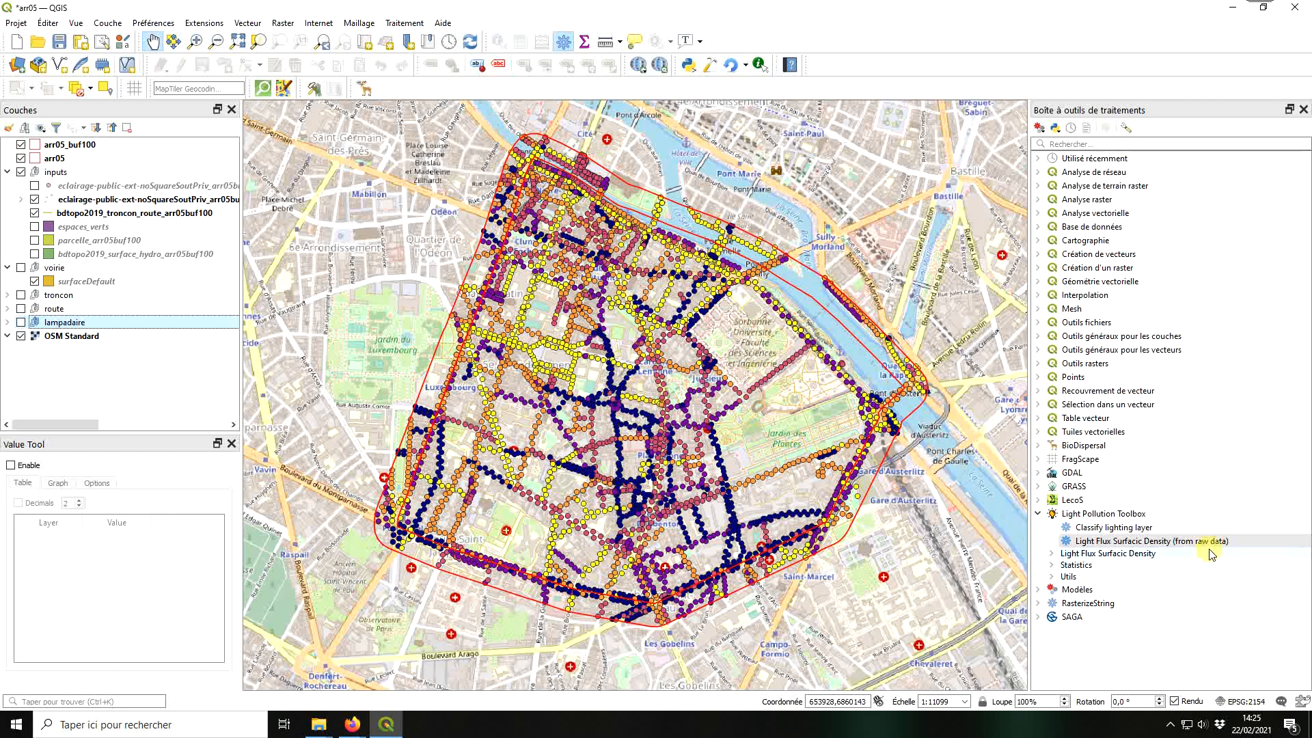
# Step: Open Light Flux Surfacic Density (from raw data), keep the dissolveFoyer lighting layer and set the light flux field to flux_lampe
pyautogui.doubleClick(1236, 541)
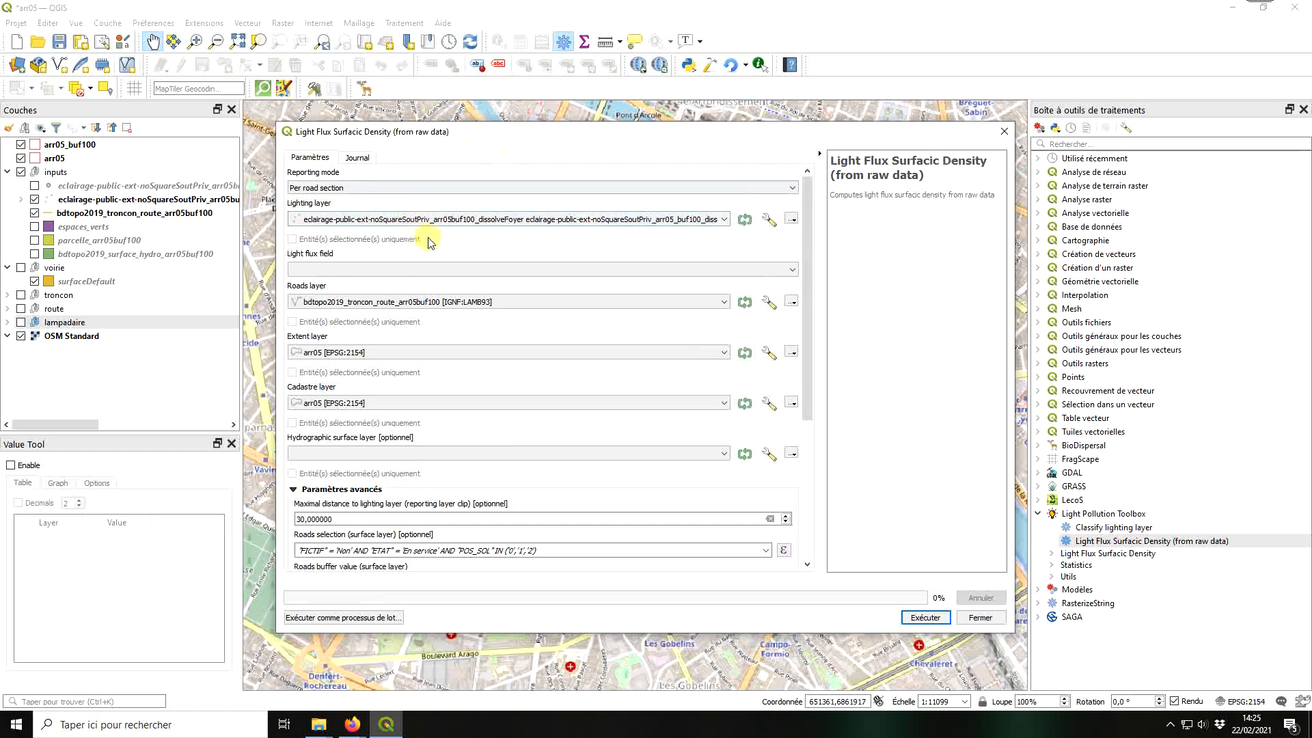
pyautogui.click(486, 220)
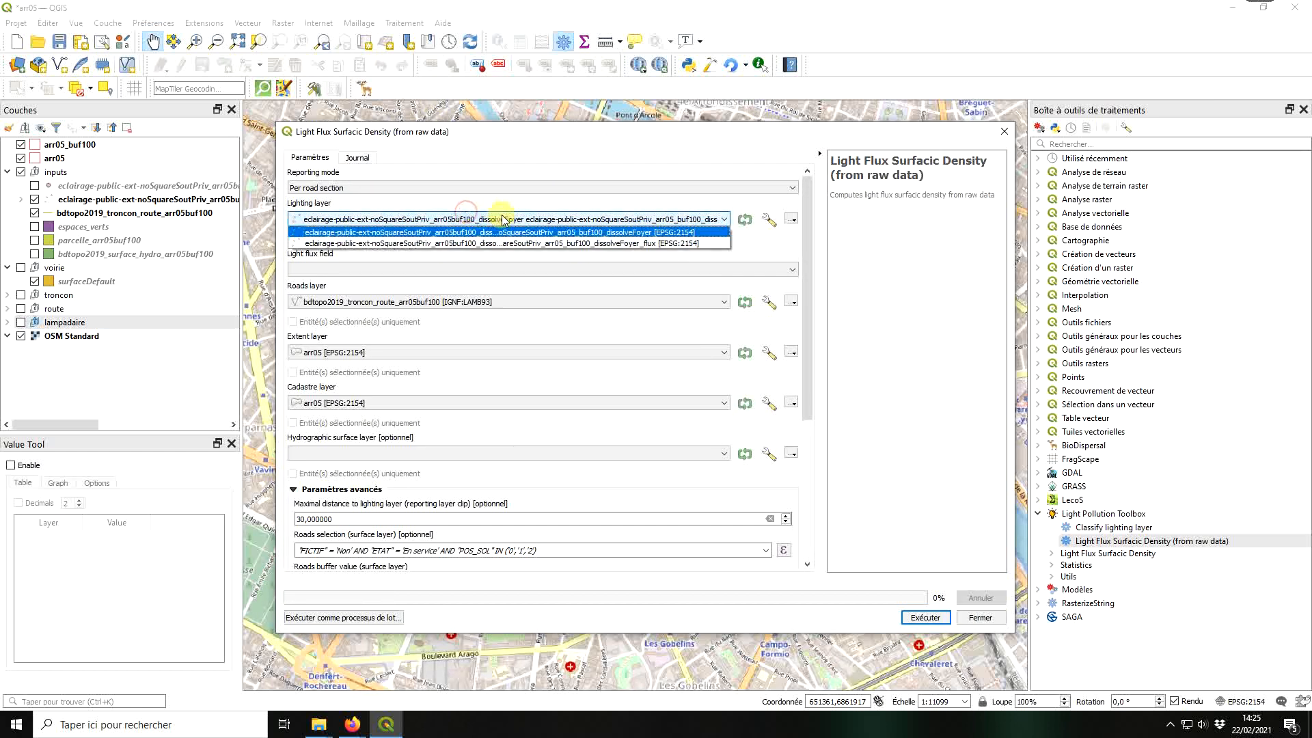
pyautogui.click(582, 216)
pyautogui.click(492, 268)
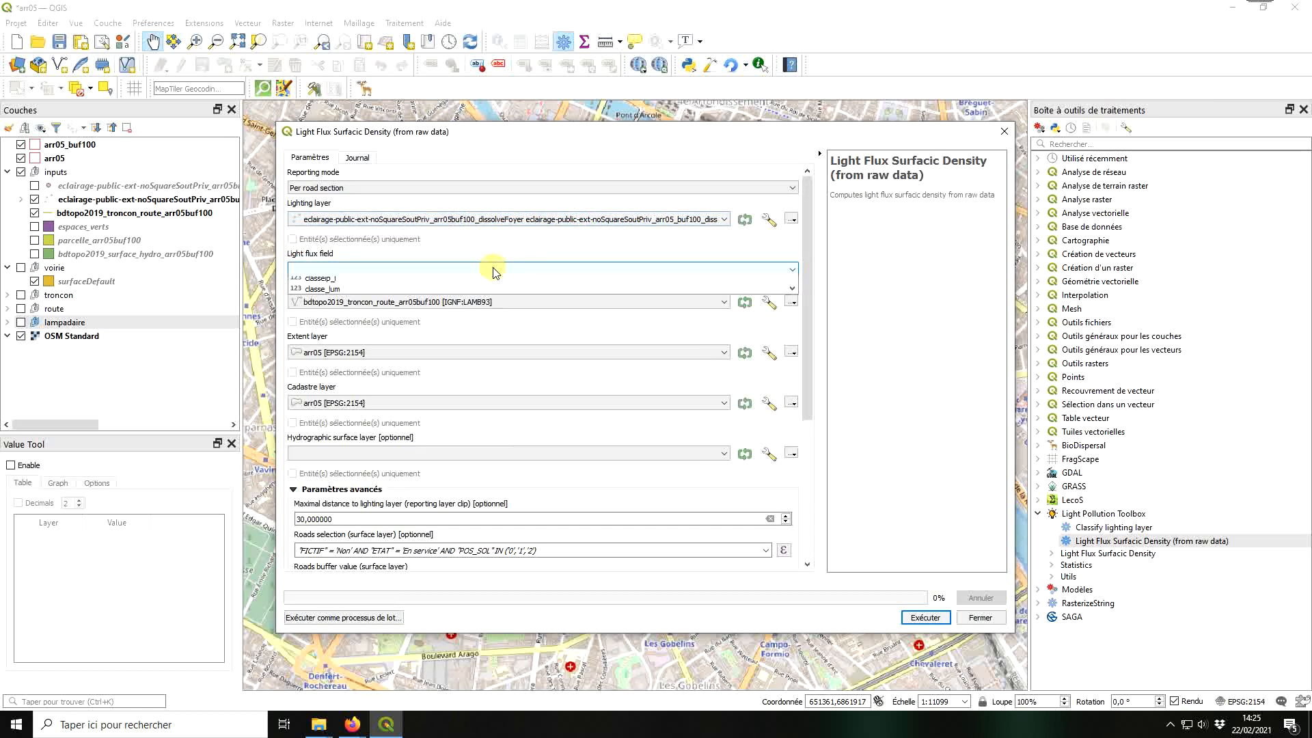
pyautogui.click(342, 326)
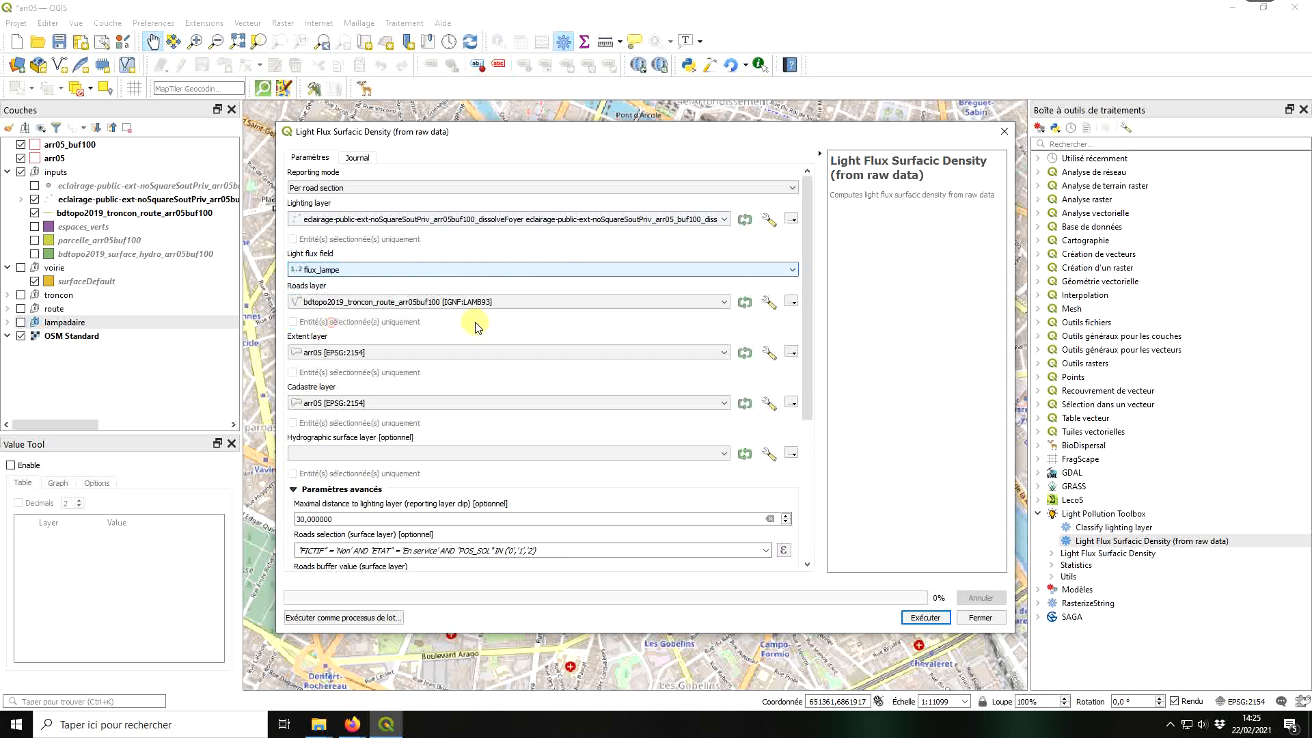
# Step: Use bdtopo2019_troncon_route_arr05buf100 as the roads layer and arr05_buf100 as the extent layer
pyautogui.click(454, 301)
pyautogui.click(397, 315)
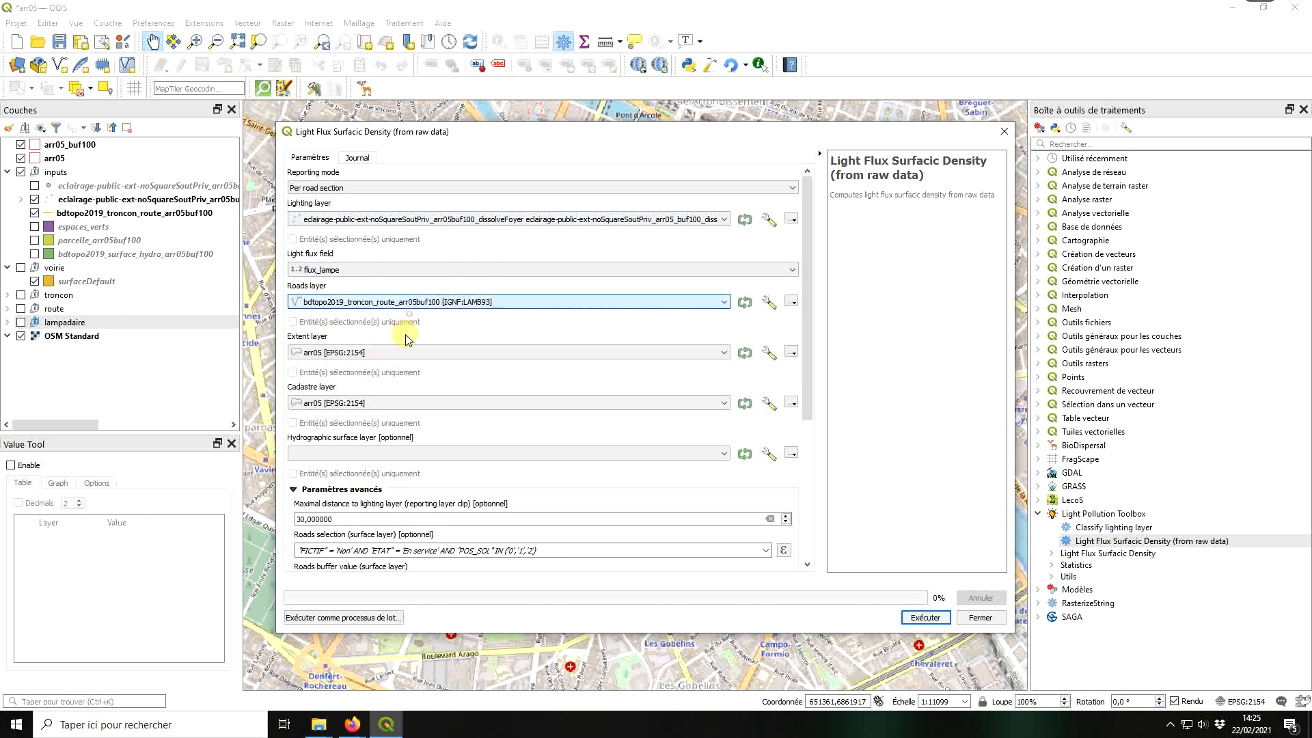
pyautogui.click(358, 352)
pyautogui.click(357, 367)
# Step: Set the cadastre layer to parcelle_arr05buf100 and the hydrographic surface layer to bdtopo2019_surface_hydro_arr05buf100
pyautogui.click(440, 402)
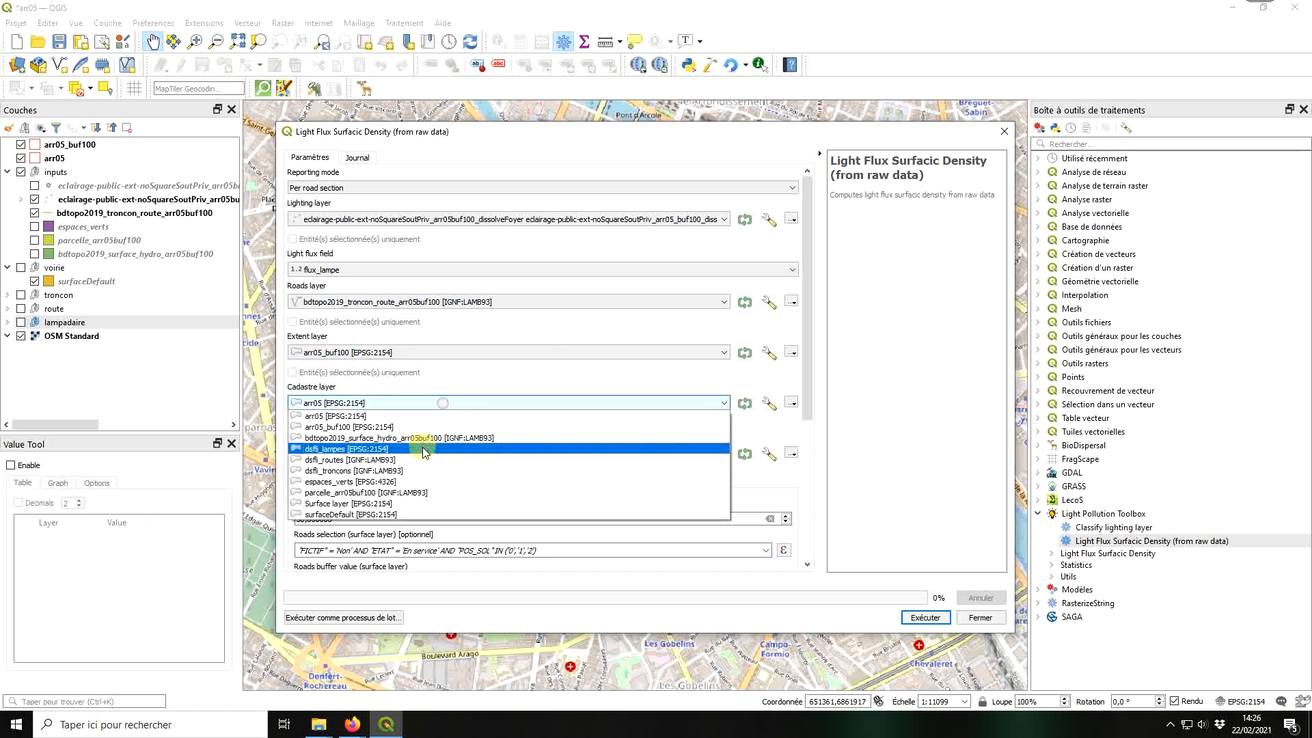
pyautogui.click(373, 495)
pyautogui.click(386, 452)
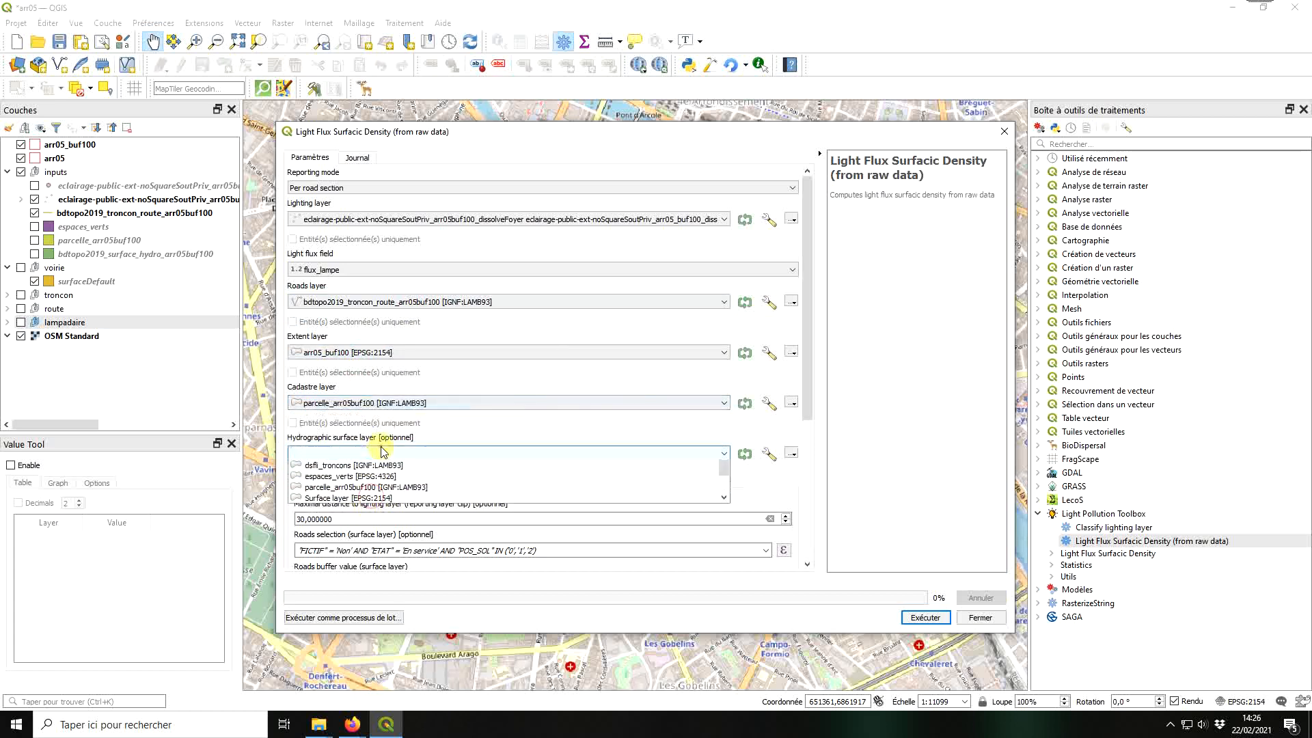
pyautogui.click(414, 499)
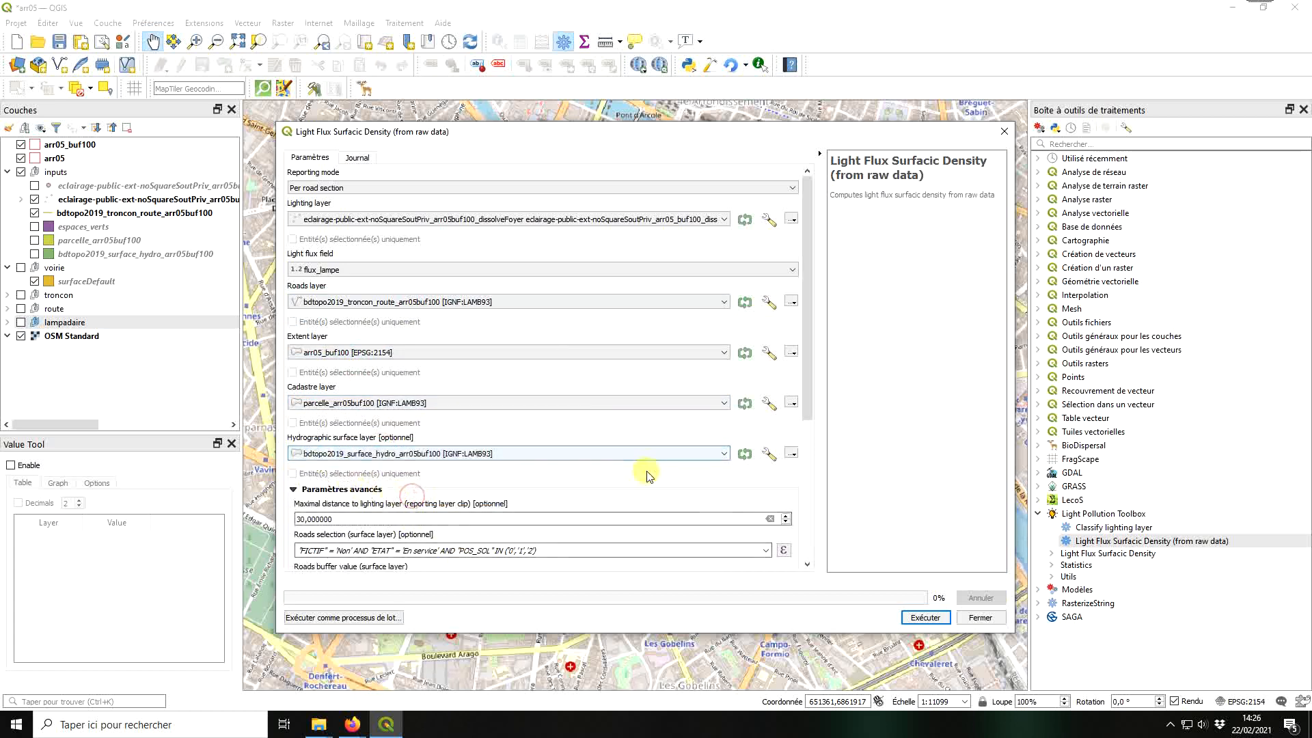
# Step: Set the maximal distance to the lighting layer to 20 in the advanced parameters
pyautogui.scroll(-2, 809, 387)
pyautogui.scroll(-5, 809, 387)
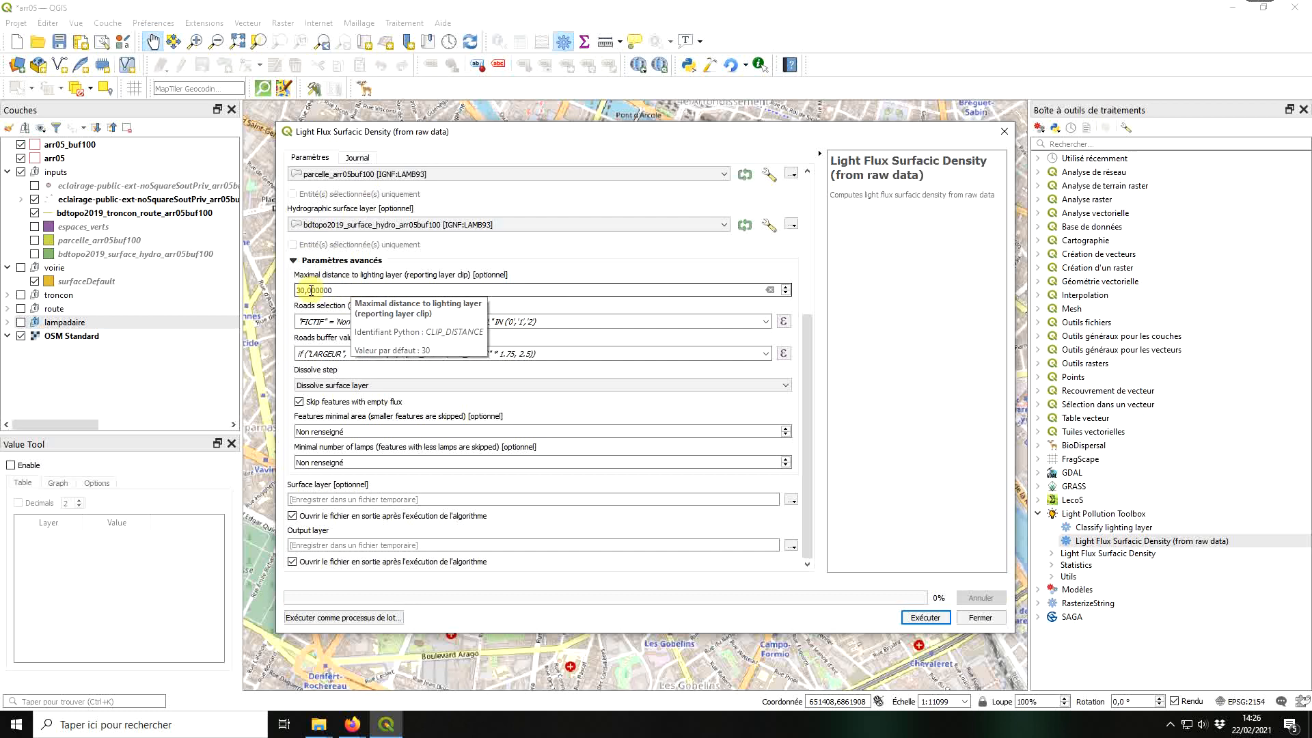
pyautogui.doubleClick(313, 291)
pyautogui.write('20')
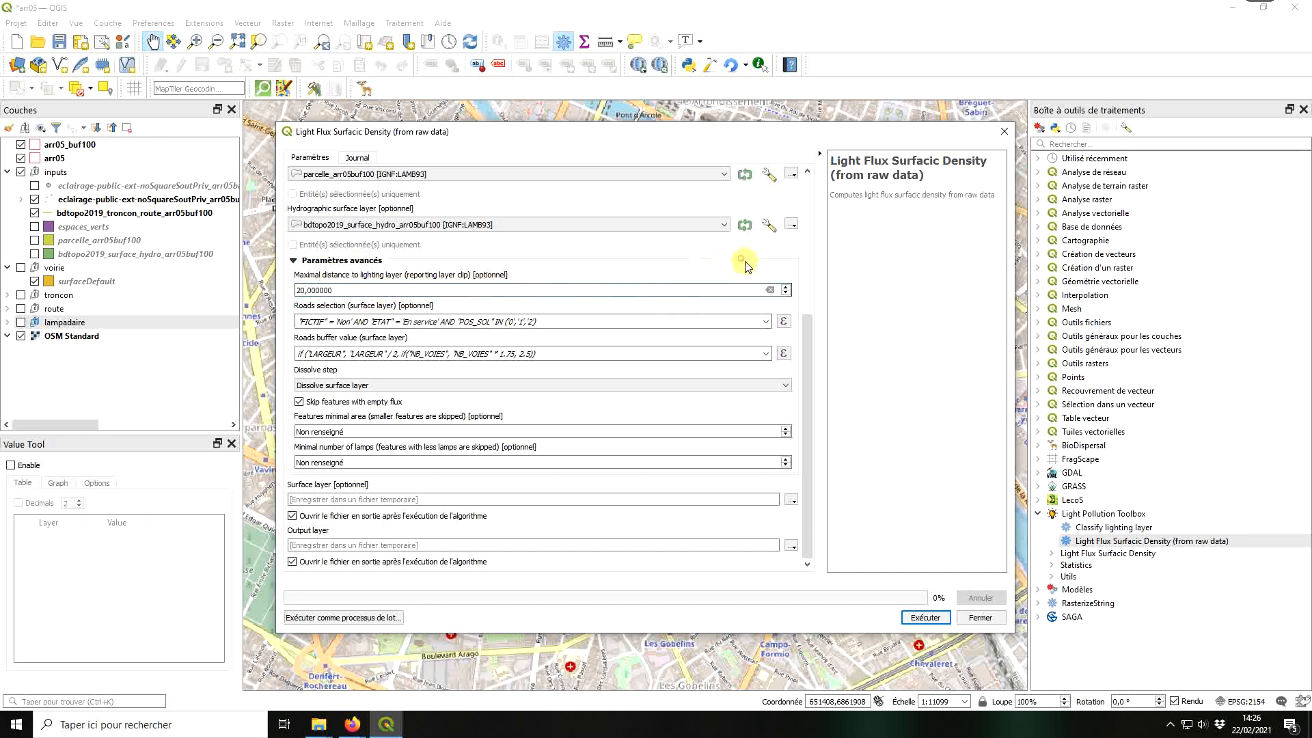
# Step: Set the reporting mode to Per lamp and run the light flux density algorithm
pyautogui.moveTo(805, 350); pyautogui.dragTo(806, 213)
pyautogui.click(306, 189)
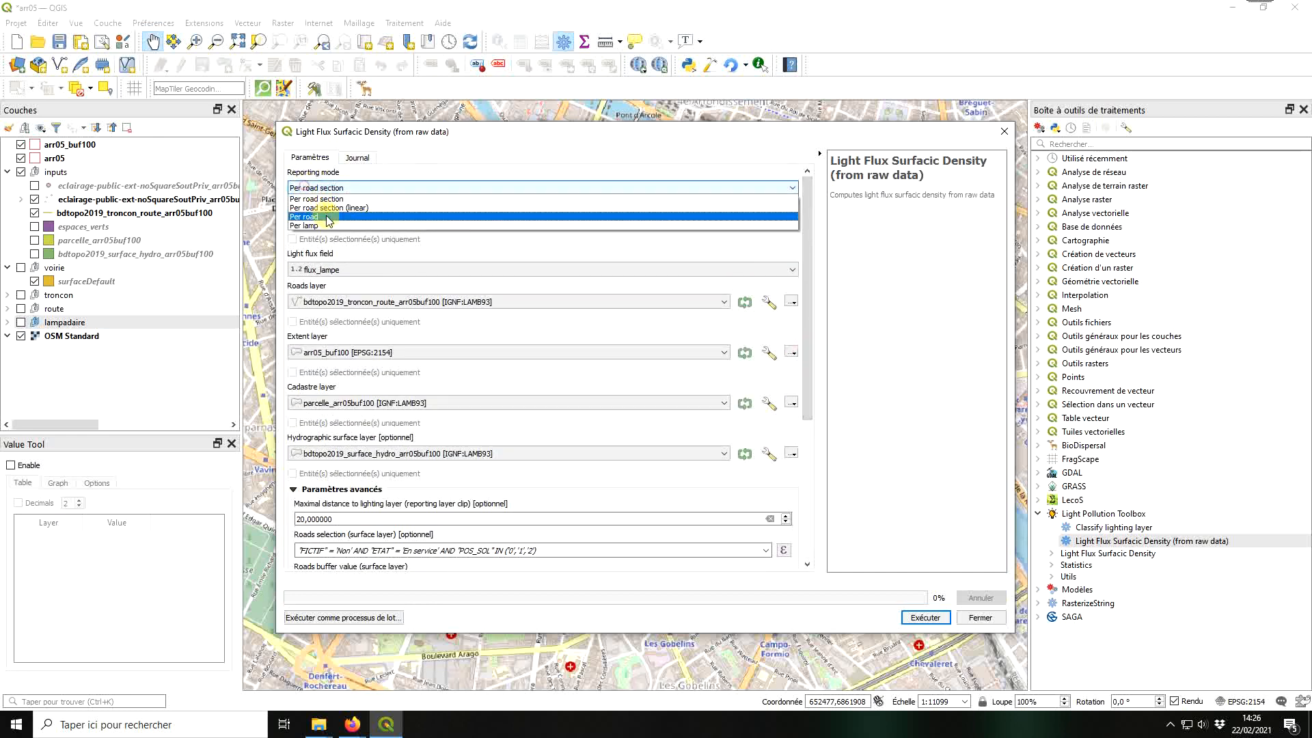
pyautogui.click(315, 221)
pyautogui.moveTo(808, 257); pyautogui.dragTo(808, 331)
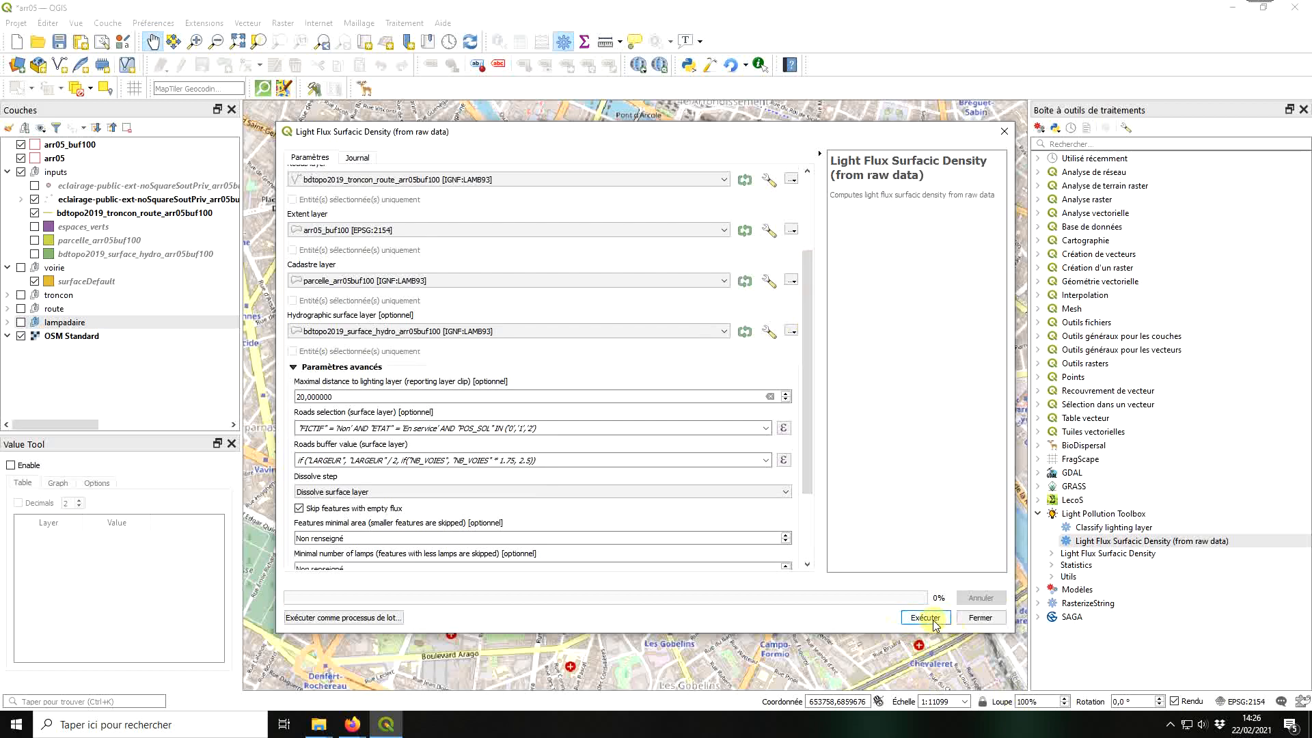
pyautogui.click(925, 618)
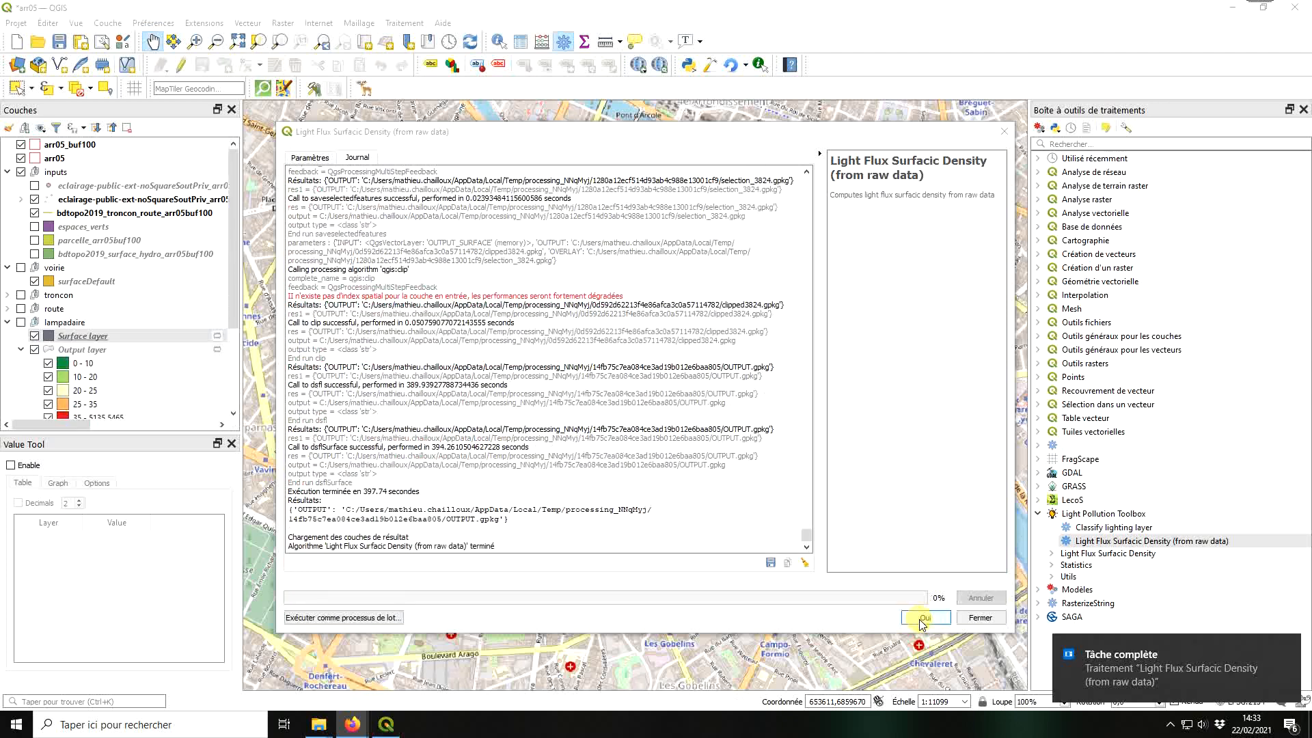
# Step: Clear the dialog off the map, display the lampadaire group and hide the Surface layer above its Output layer
pyautogui.moveTo(712, 130); pyautogui.dragTo(1311, 134)
pyautogui.click(21, 322)
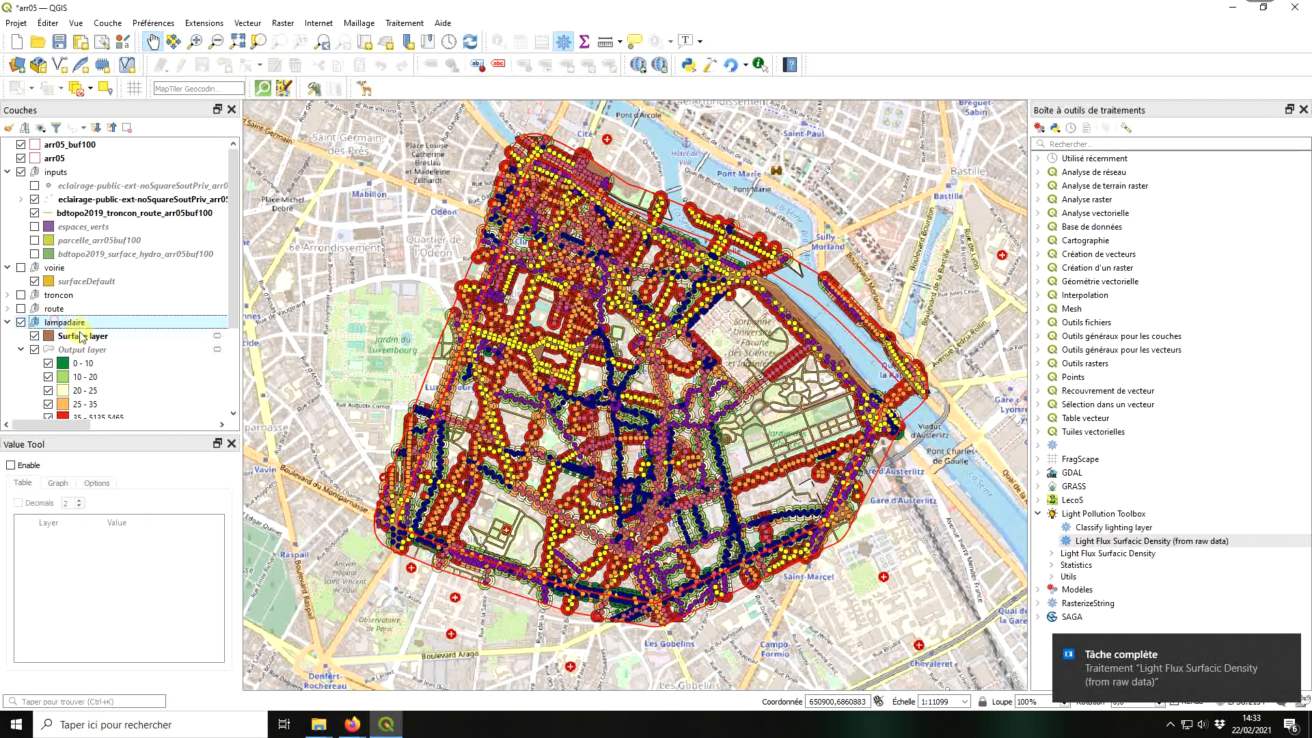
pyautogui.click(95, 338)
pyautogui.press('space')
pyautogui.click(93, 347)
pyautogui.scroll(-3, 144, 351)
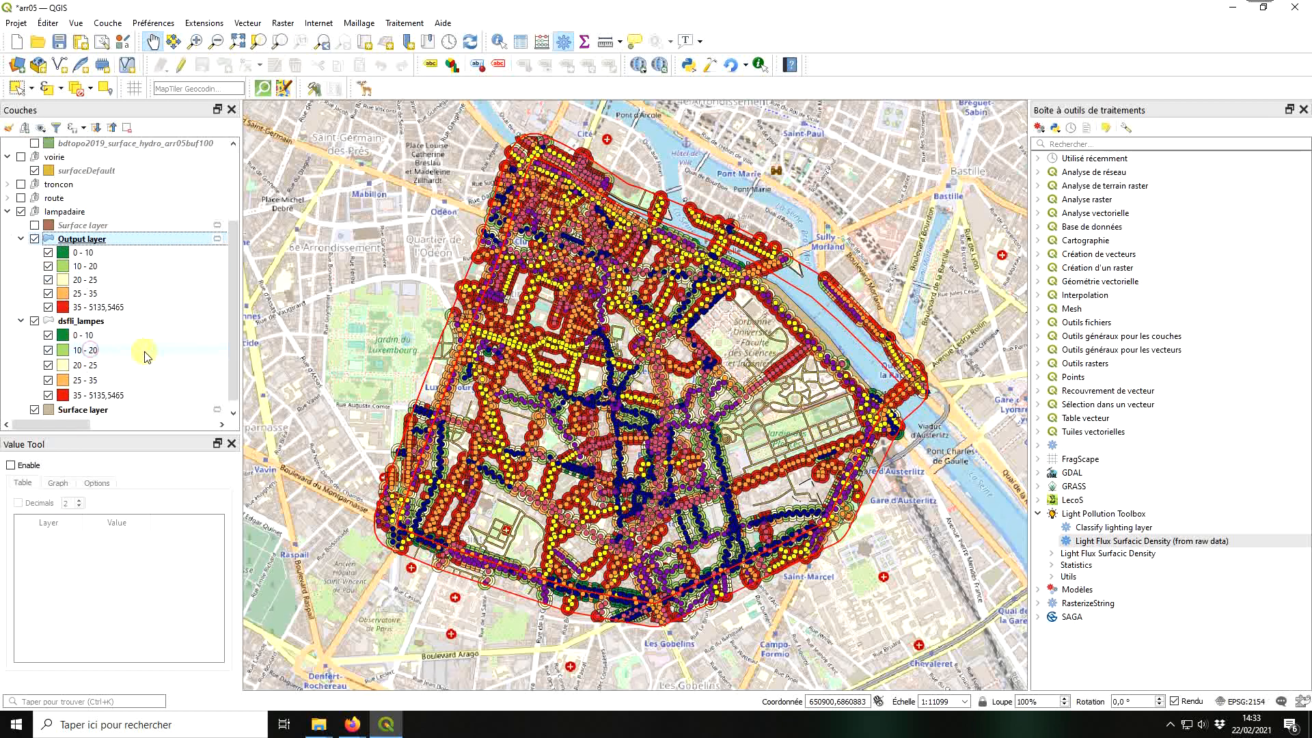
pyautogui.scroll(3, 680, 476)
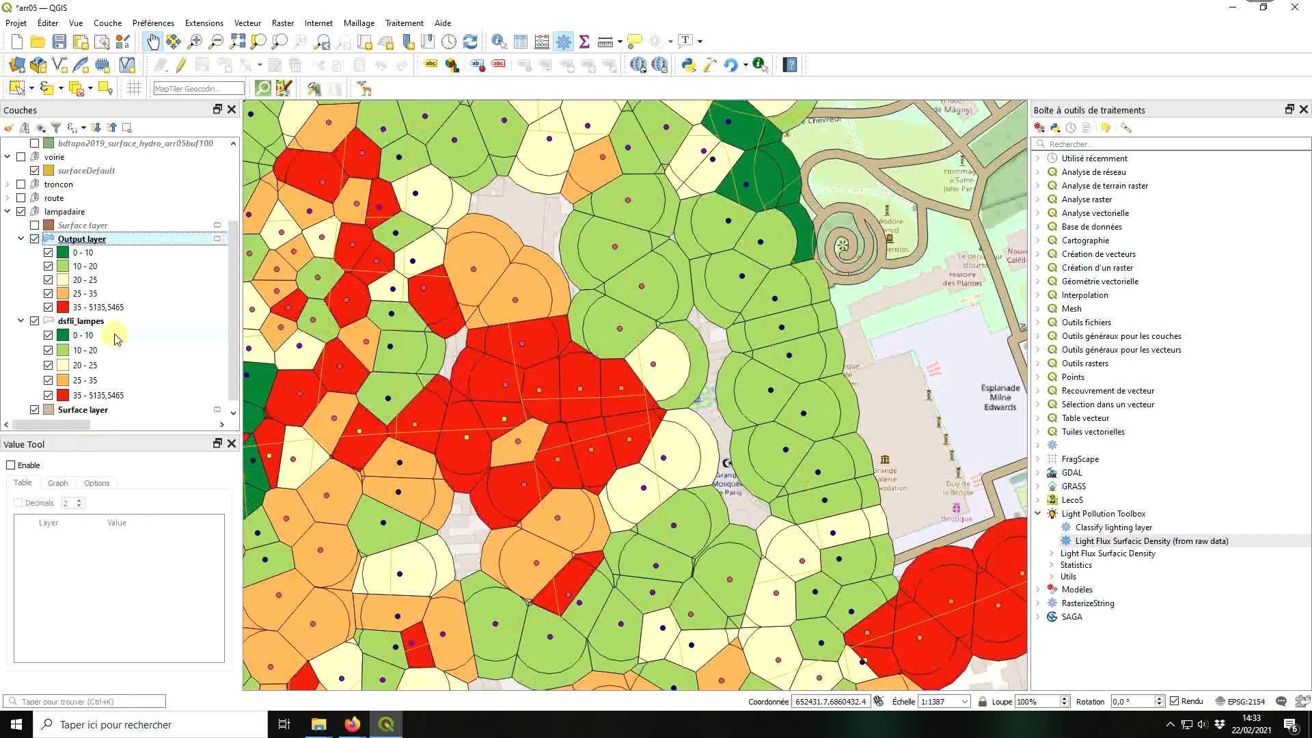
# Step: Compare the two per-lamp results by toggling them, ending with dsfli_lampes hidden and Output layer displayed
pyautogui.press('space')
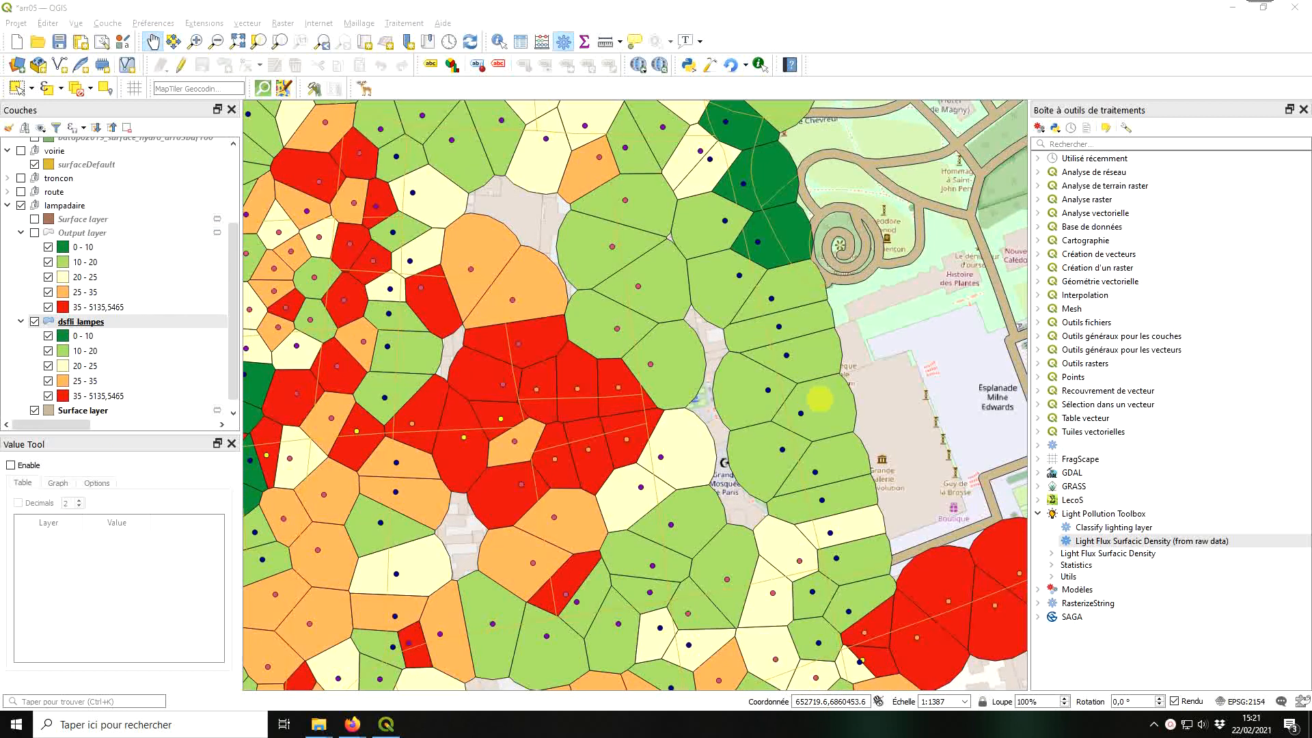
pyautogui.click(104, 326)
pyautogui.press('space')
pyautogui.click(85, 233)
pyautogui.press('space')
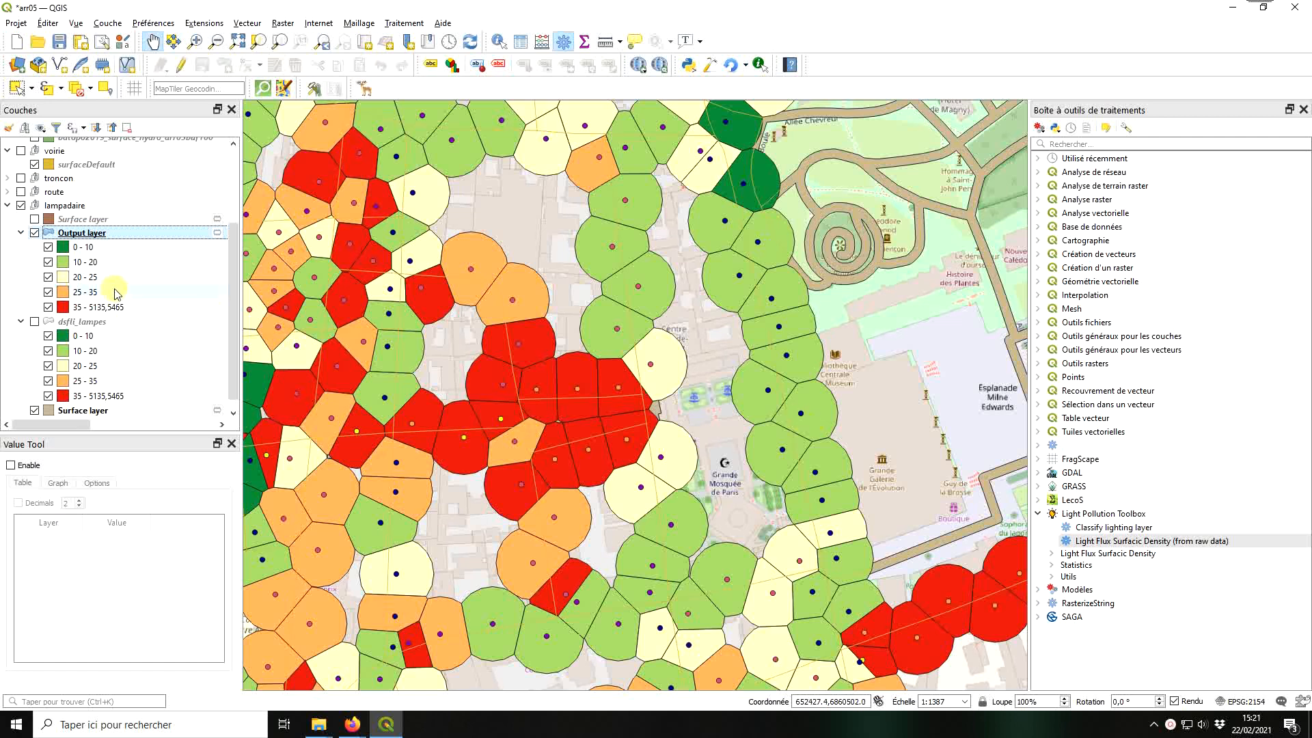
# Step: Bring back the Light Flux Surfacic Density dialog and examine the available Dissolve step options
pyautogui.moveTo(1311, 198); pyautogui.dragTo(487, 151)
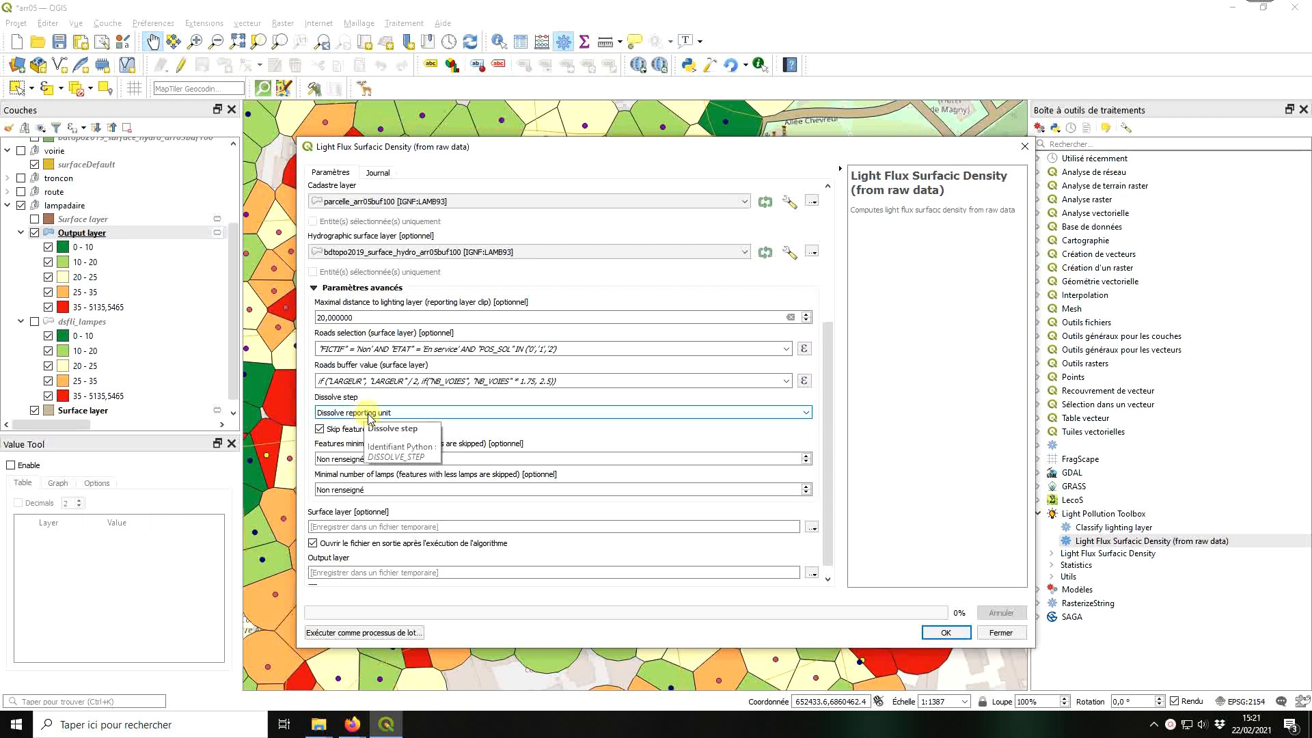
pyautogui.click(369, 414)
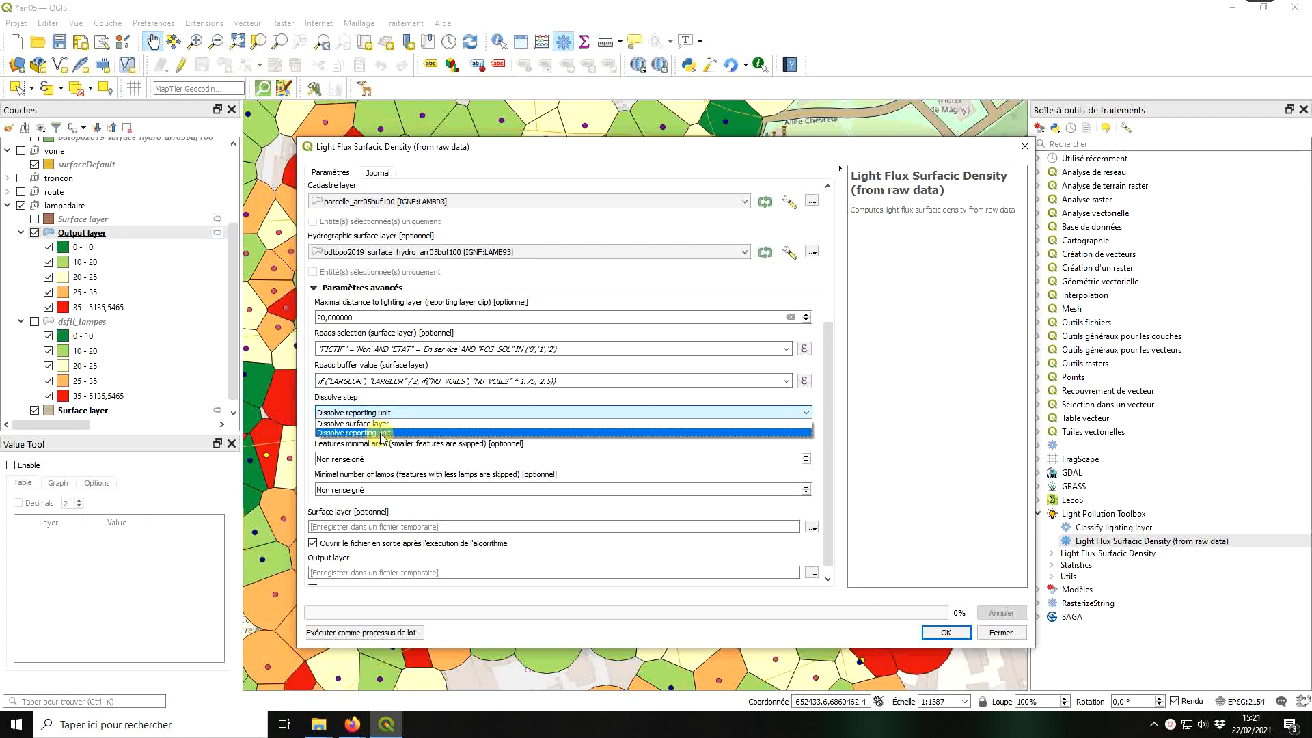
pyautogui.click(303, 395)
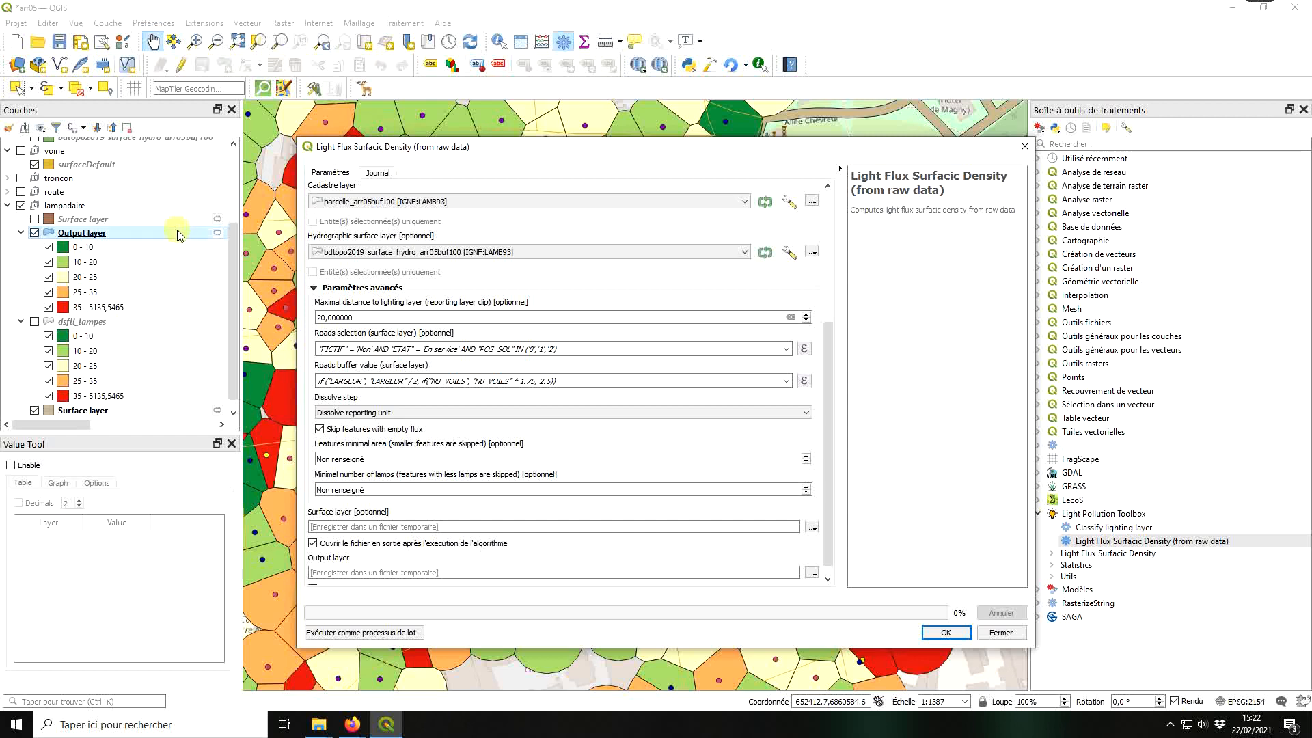
# Step: Hide the Output layer and the lampadaire group, and display the troncon group over the wider district
pyautogui.click(34, 233)
pyautogui.click(21, 206)
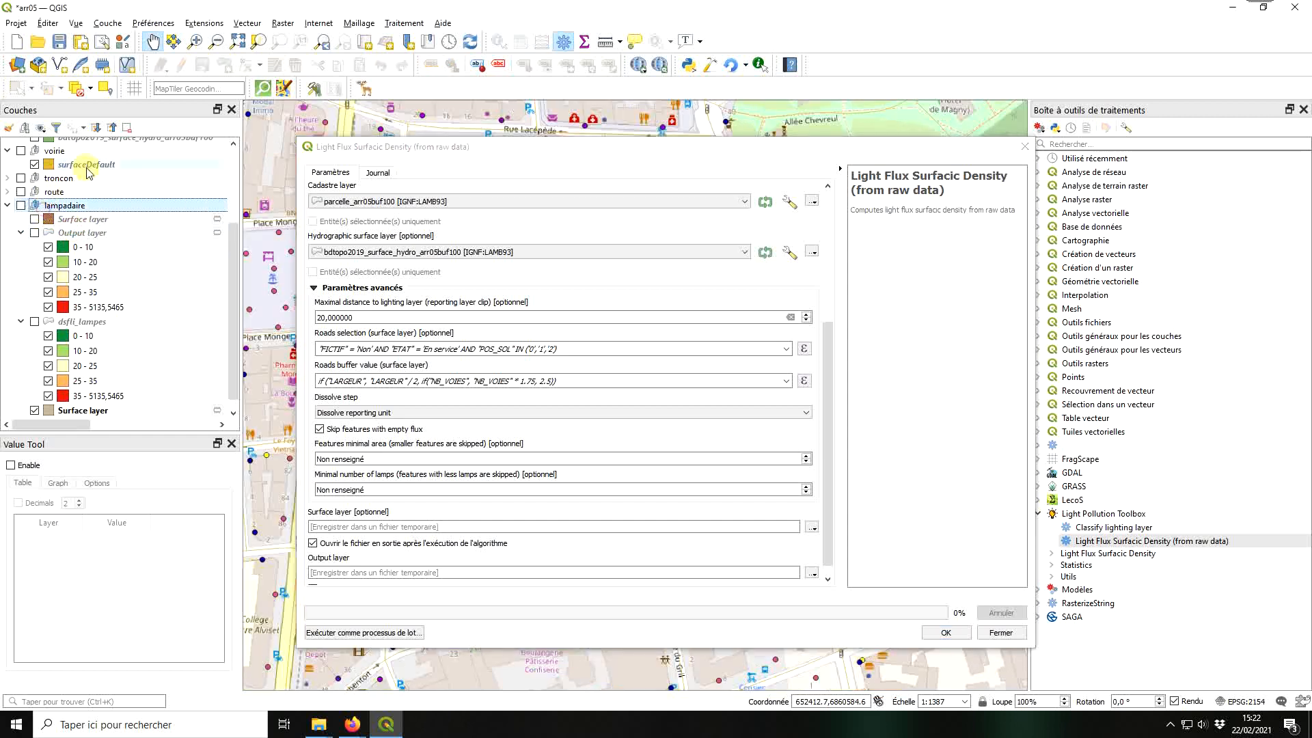
pyautogui.moveTo(381, 144); pyautogui.dragTo(1311, 179)
pyautogui.scroll(1, 24, 207)
pyautogui.click(21, 216)
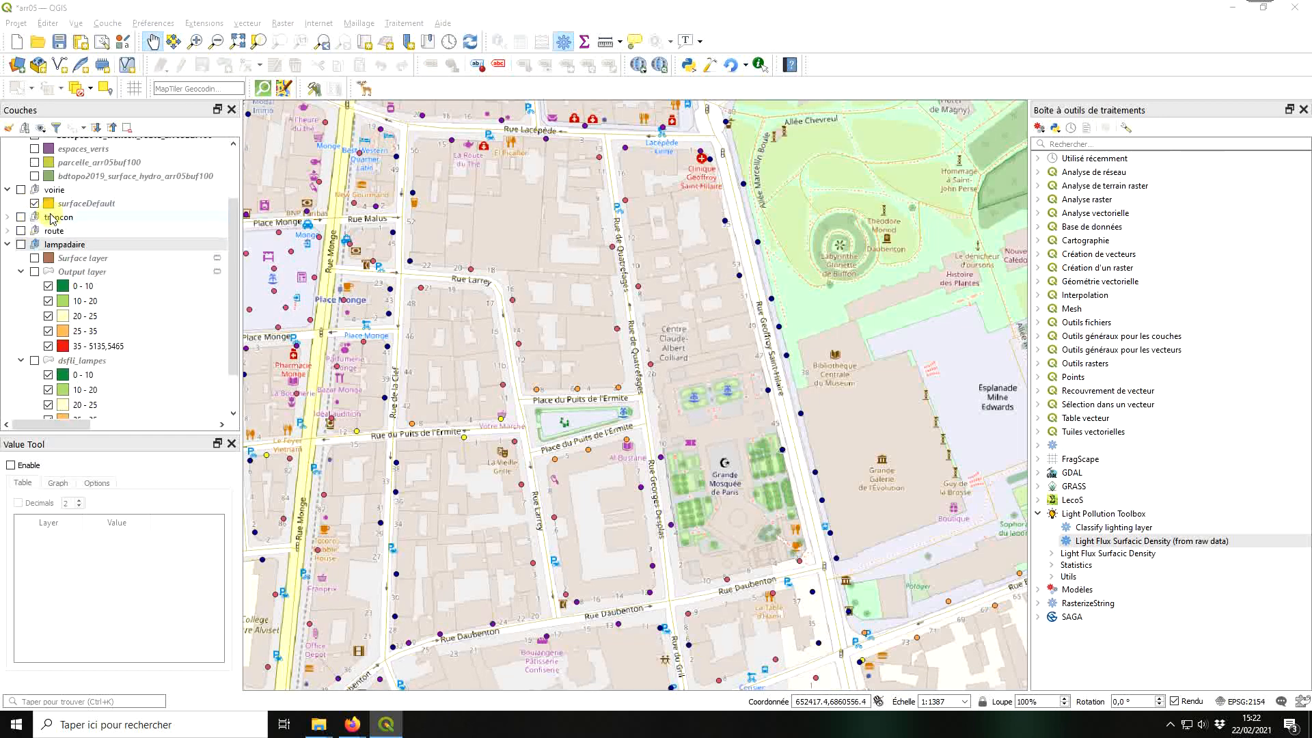
pyautogui.scroll(-1, 680, 395)
pyautogui.scroll(-1, 679, 395)
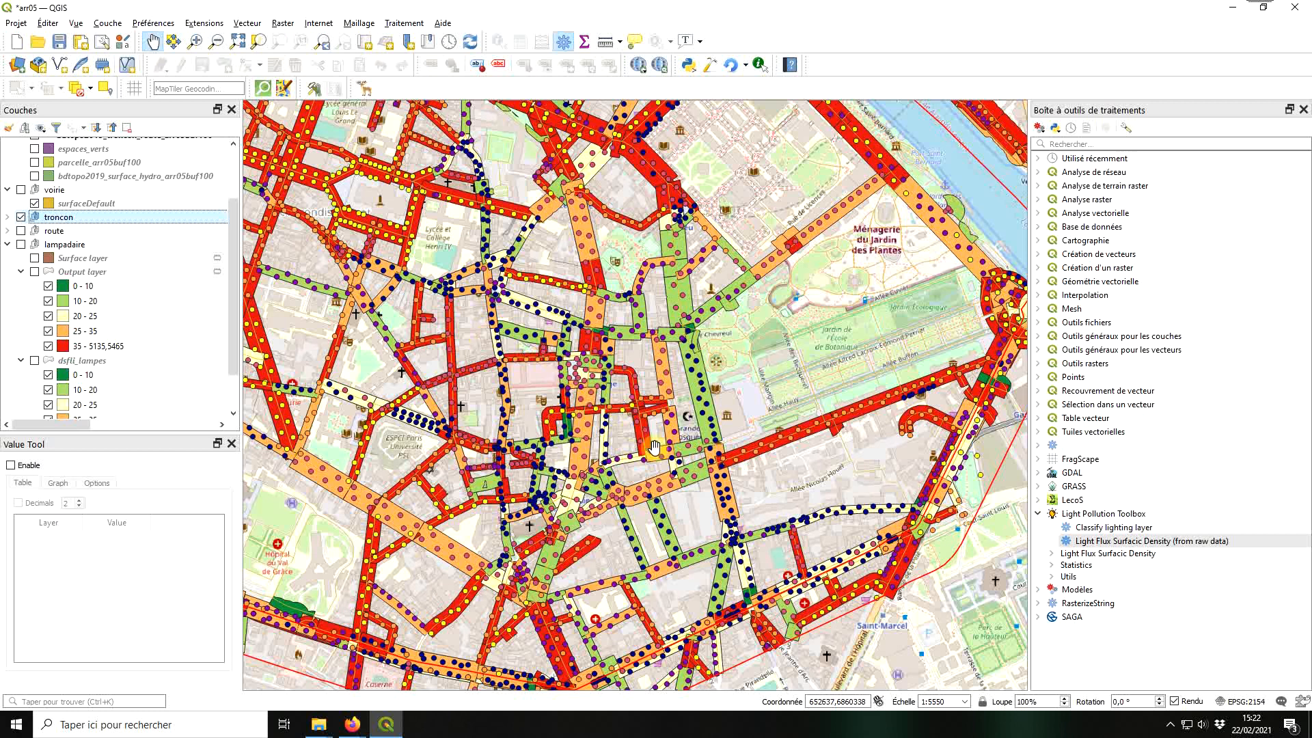
# Step: Review the minimal area and other advanced parameters of the Light Flux Surfacic Density algorithm, and close its dialog
pyautogui.moveTo(1311, 209); pyautogui.dragTo(539, 148)
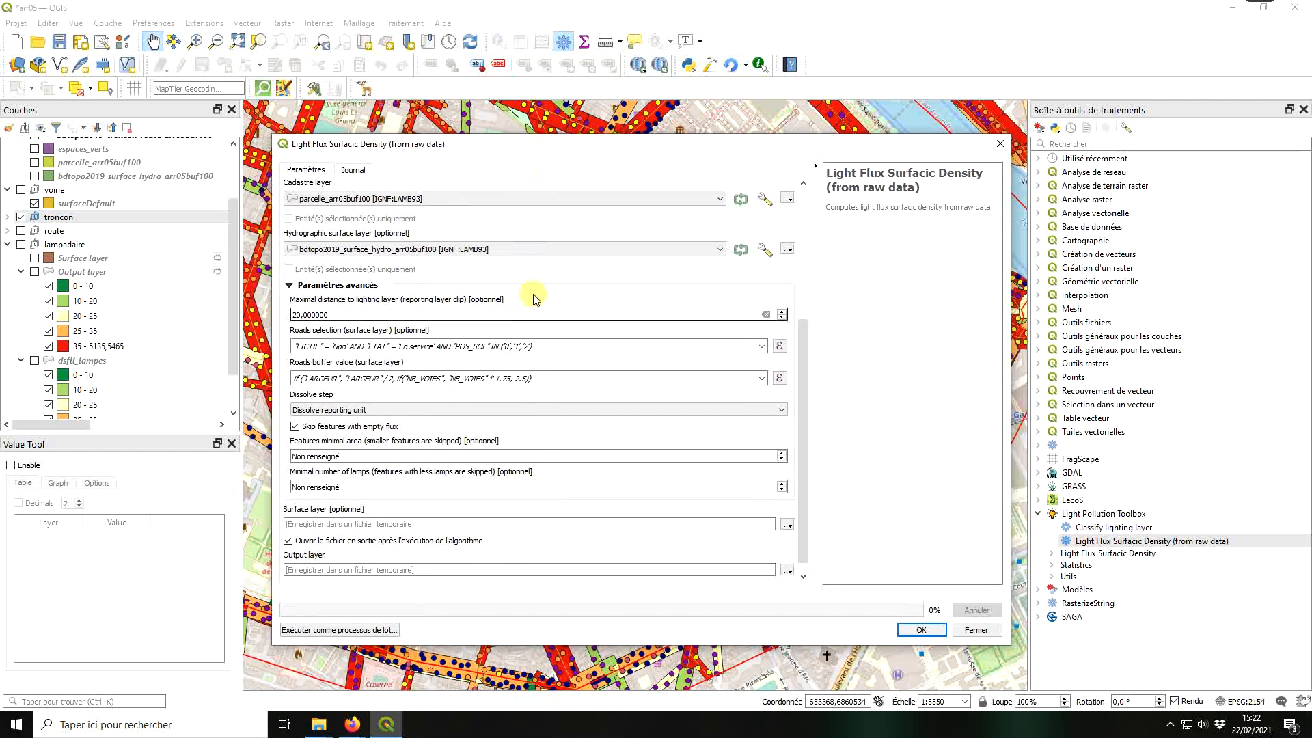
pyautogui.click(332, 451)
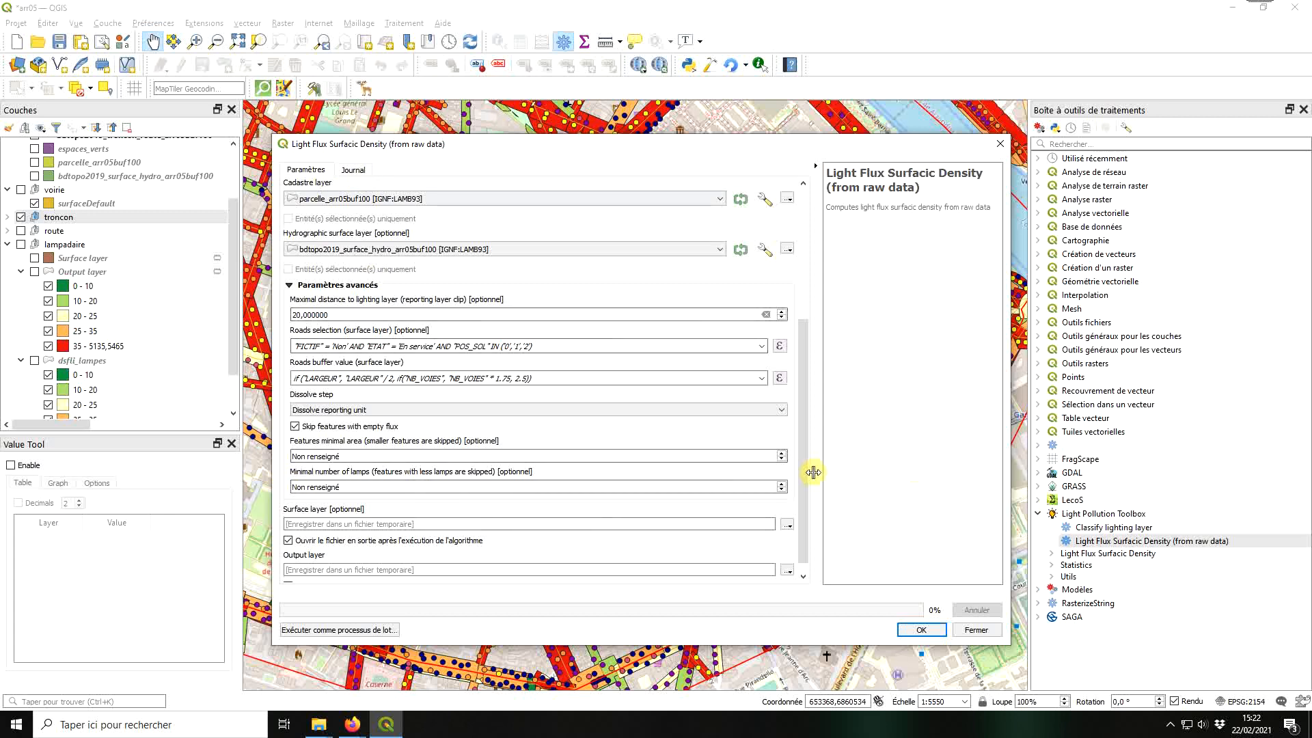
pyautogui.scroll(2, 806, 468)
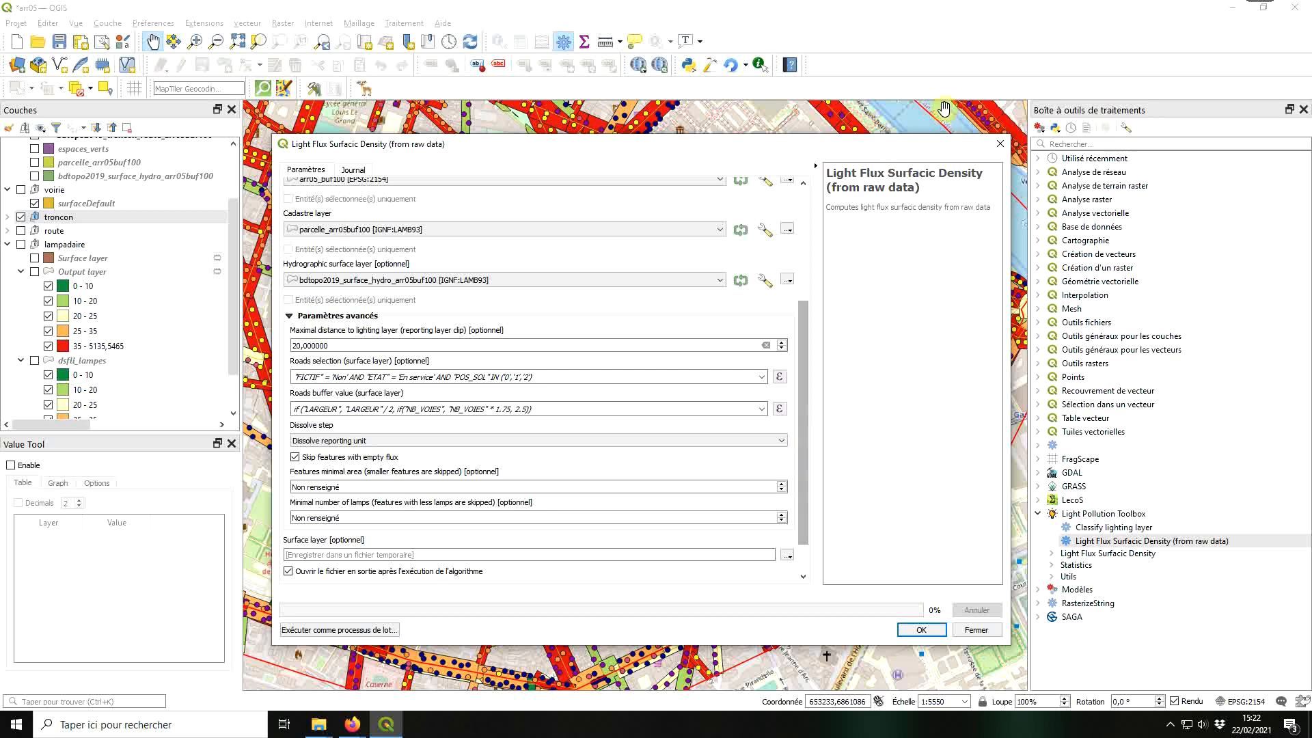
pyautogui.click(1000, 144)
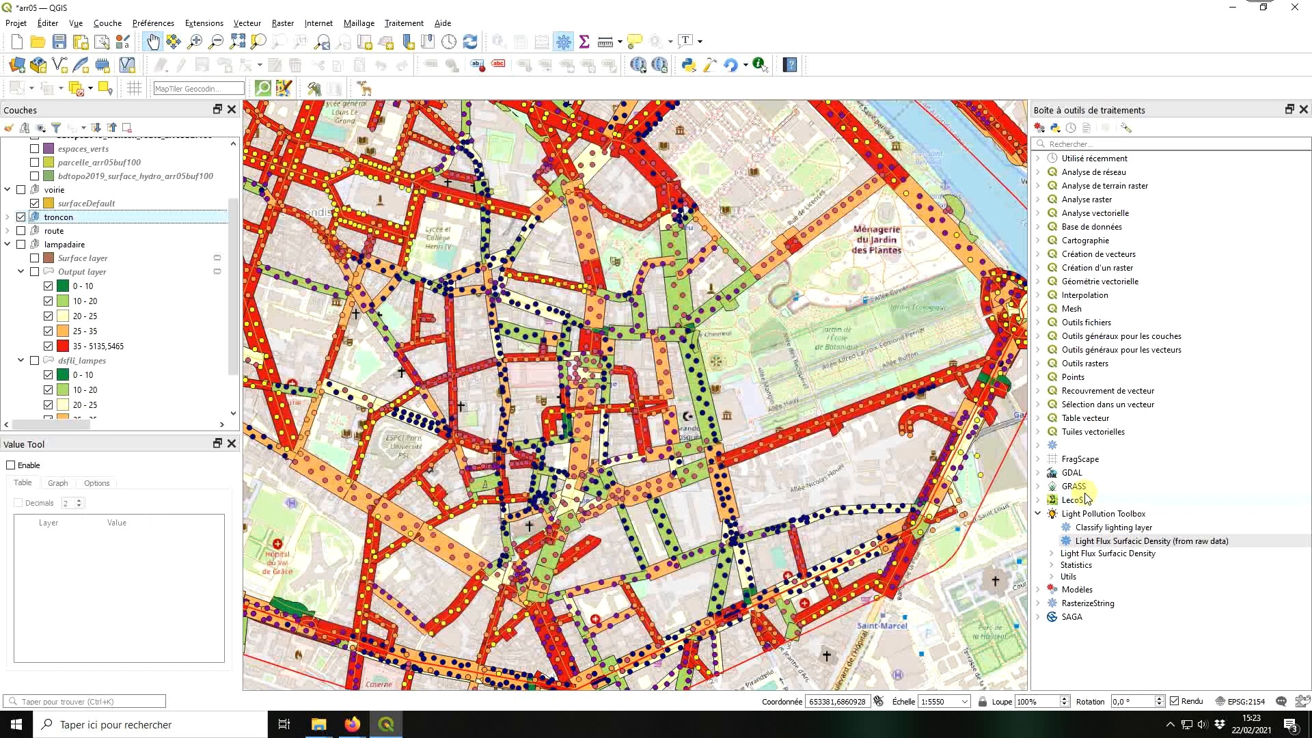
# Step: Open the Roads Extent (BDTOPO) algorithm of the Light Flux Surfacic Density group and shorten its dialog
pyautogui.click(1051, 554)
pyautogui.scroll(-1, 1124, 464)
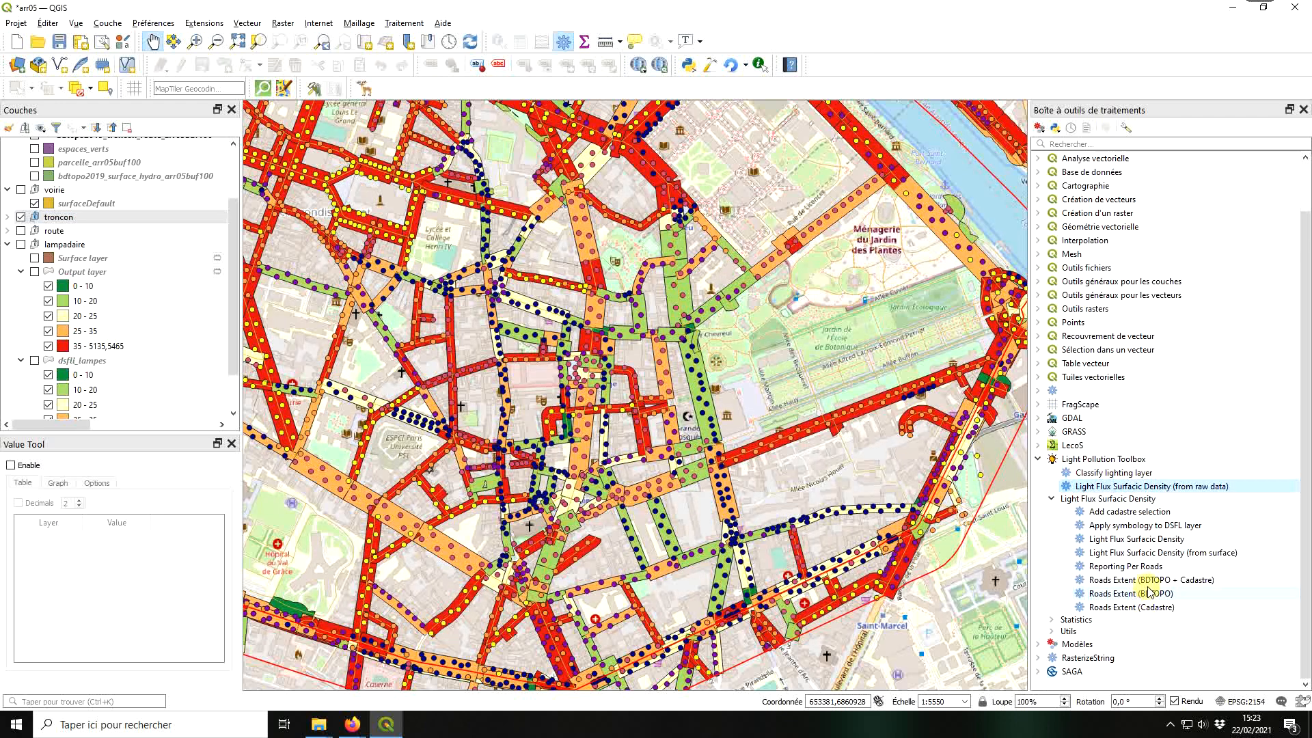
pyautogui.click(1152, 592)
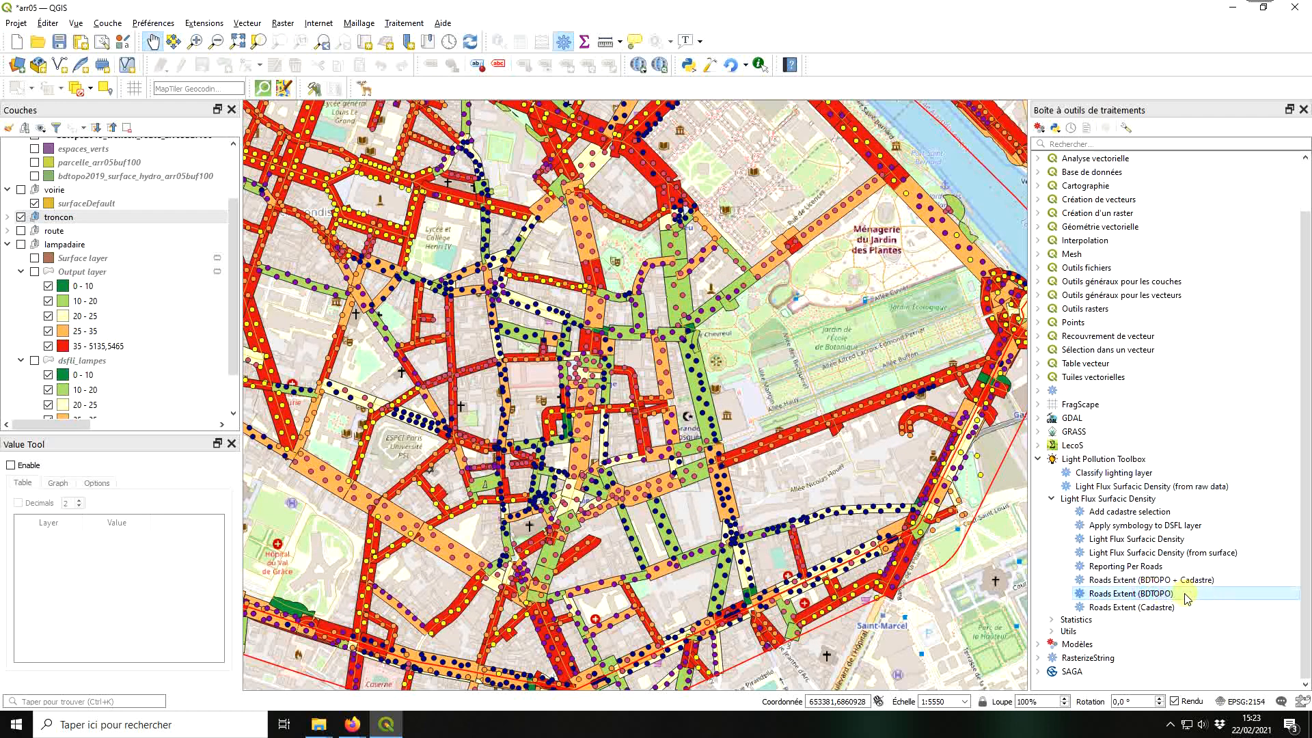
pyautogui.doubleClick(1185, 599)
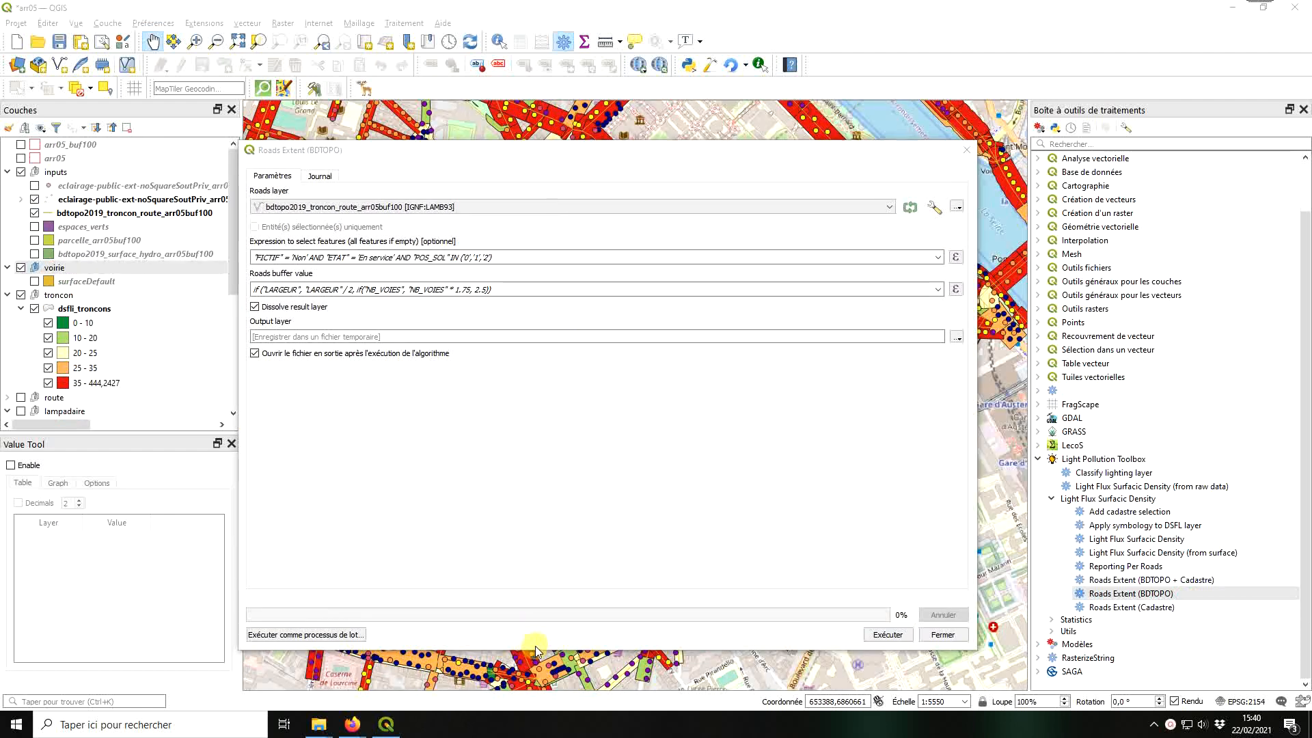
pyautogui.moveTo(540, 649); pyautogui.dragTo(544, 437)
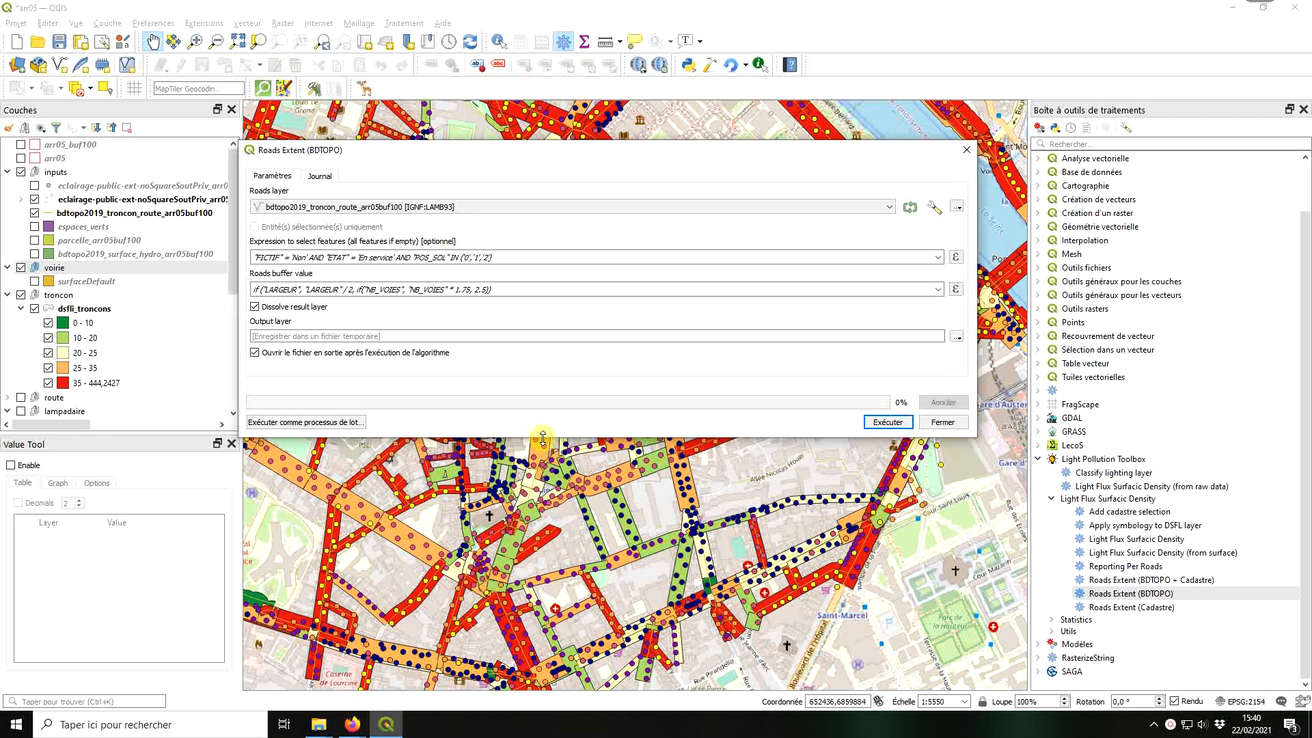
# Step: Run Roads Extent (BDTOPO) with bdtopo2019_troncon_route_arr05buf100 as the roads layer
pyautogui.click(448, 205)
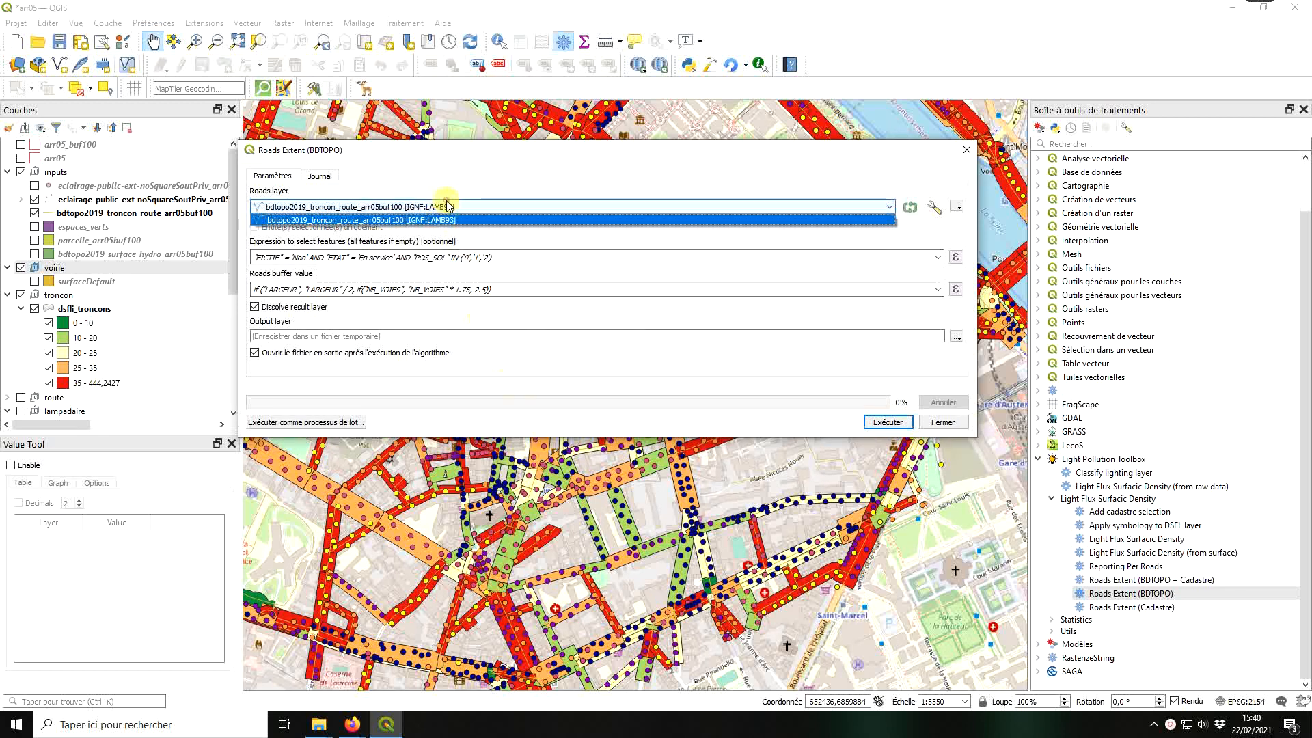
pyautogui.click(400, 220)
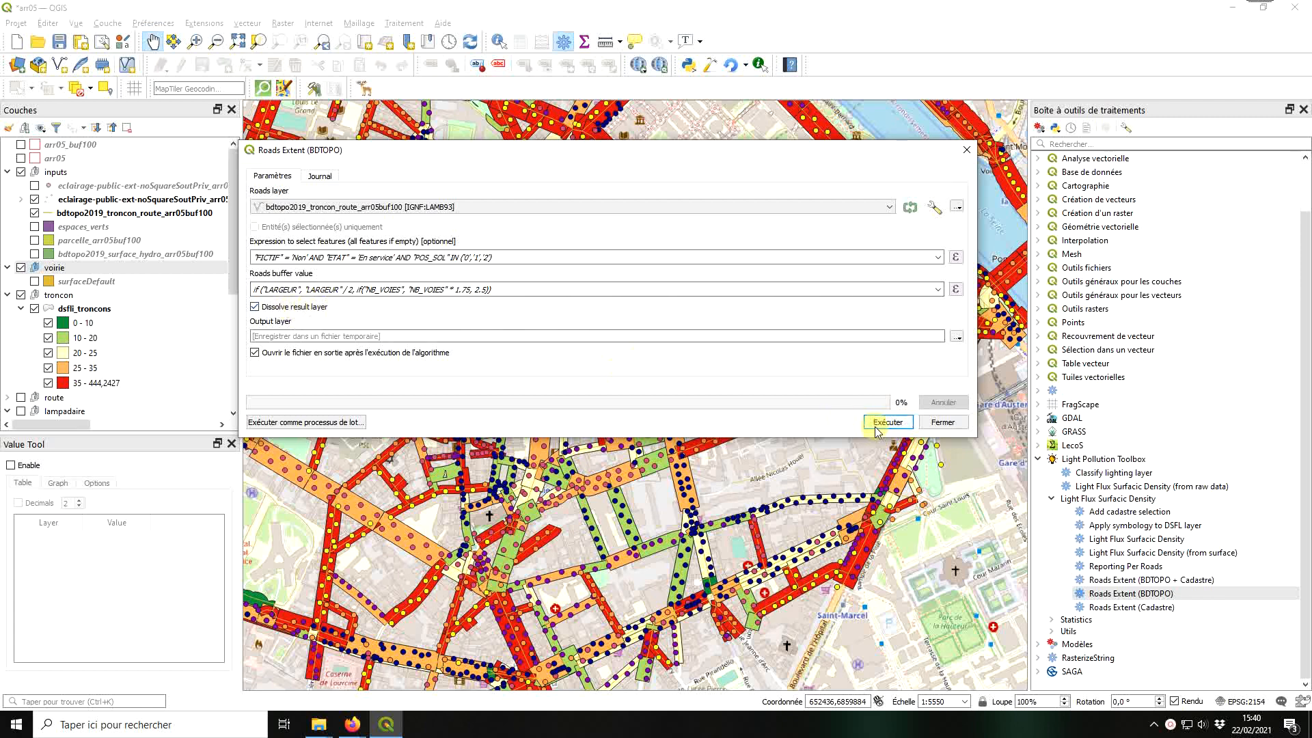
pyautogui.click(885, 424)
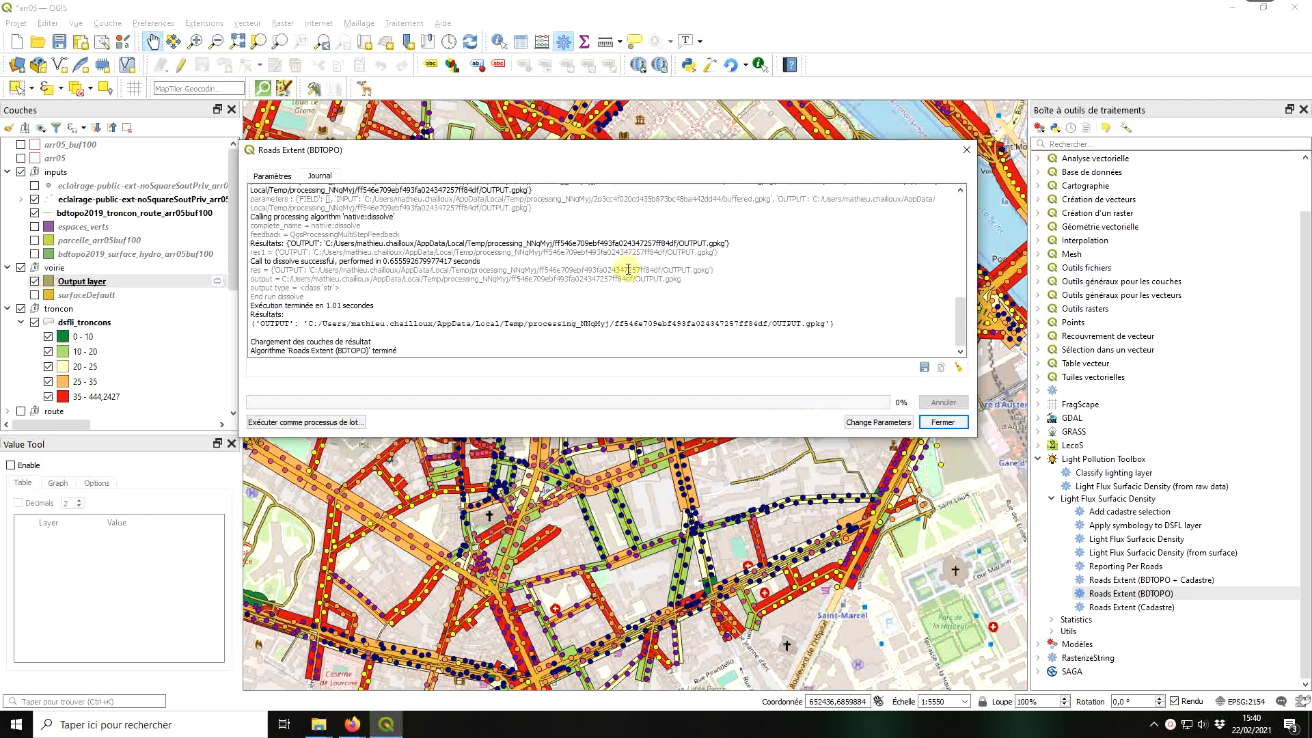
# Step: Hide the troncon group so the new road extent layer can be inspected near the Grande Mosquée de Paris
pyautogui.moveTo(613, 152); pyautogui.dragTo(1311, 205)
pyautogui.click(21, 309)
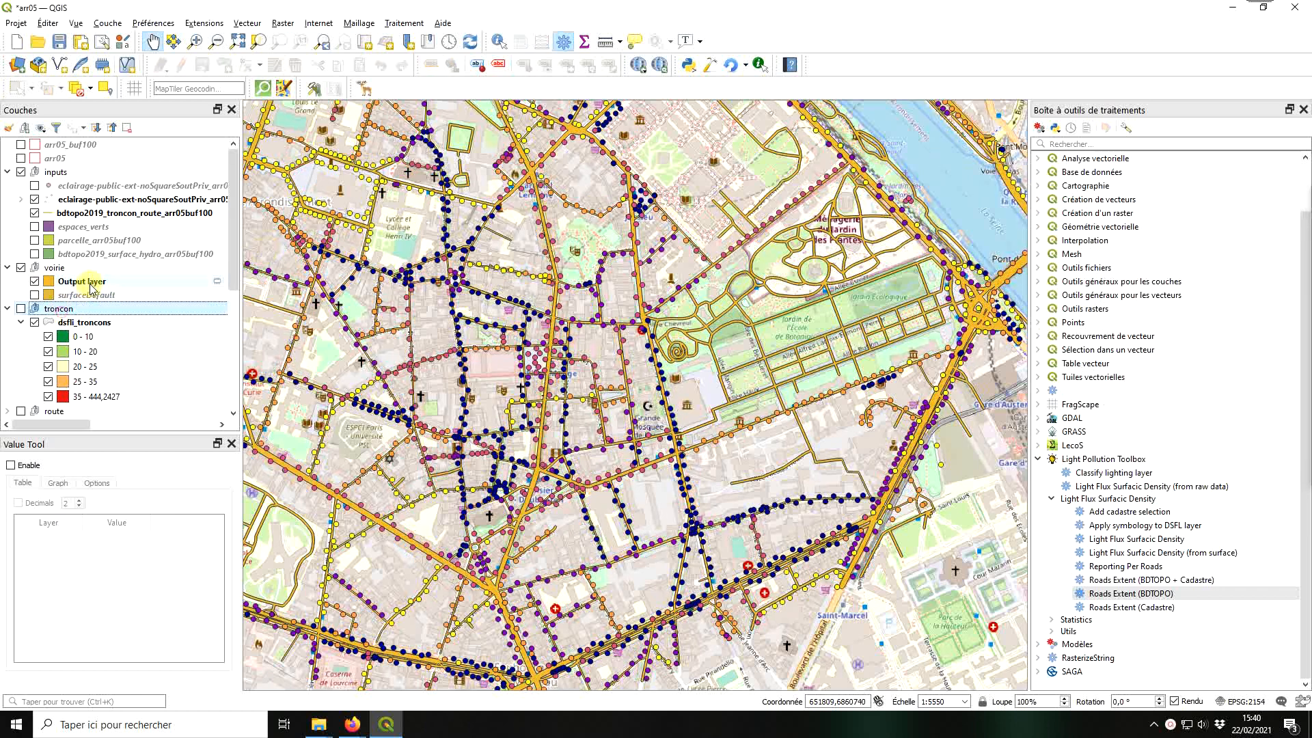
pyautogui.click(94, 283)
pyautogui.scroll(2, 619, 391)
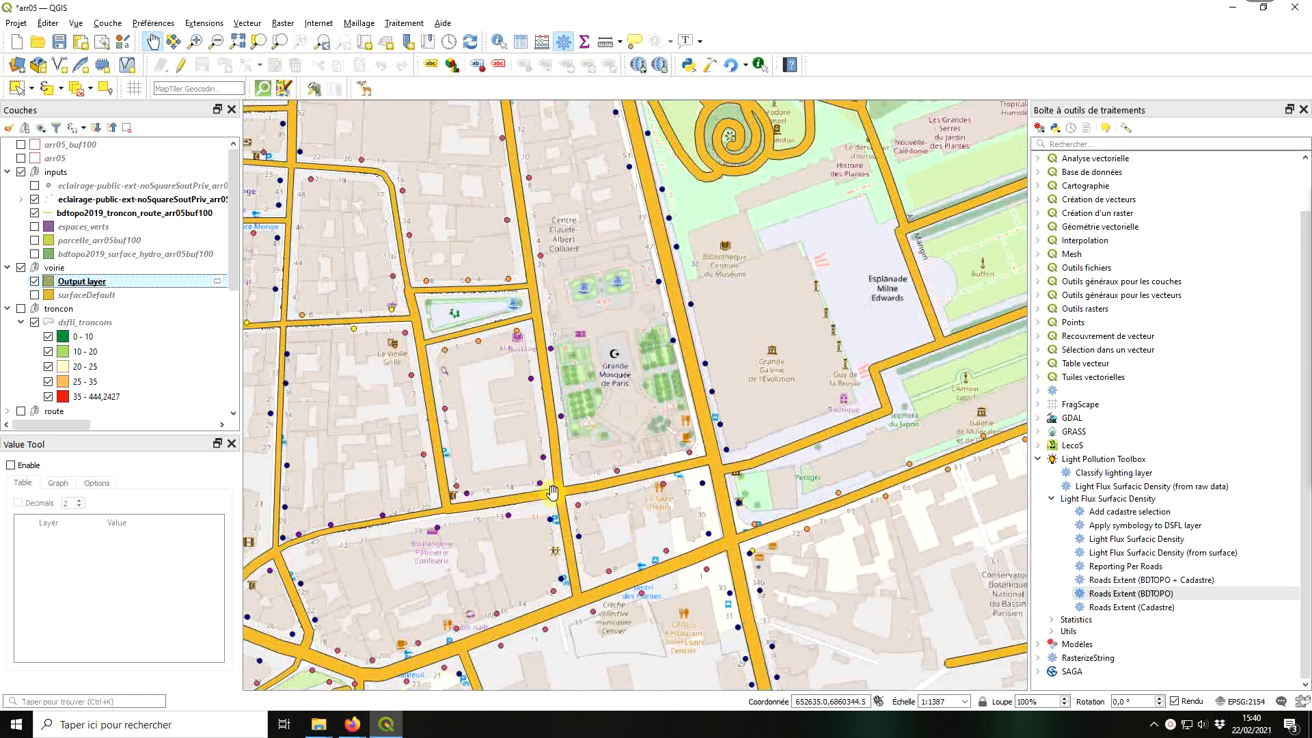
pyautogui.scroll(1, 552, 493)
# Step: Identify a road segment of bdtopo2019_troncon_route_arr05buf100 beside the Grande Mosquée and read its number of lanes and width attributes
pyautogui.click(78, 213)
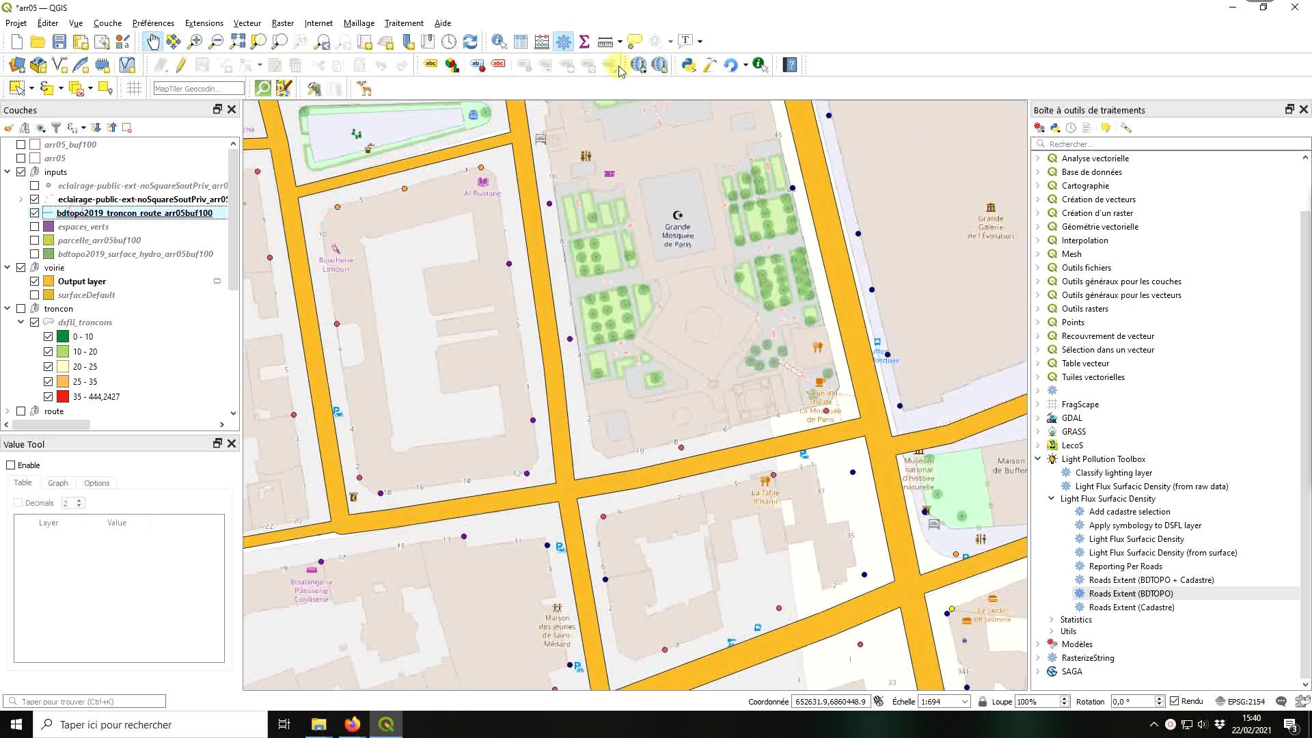
pyautogui.click(500, 41)
pyautogui.click(561, 372)
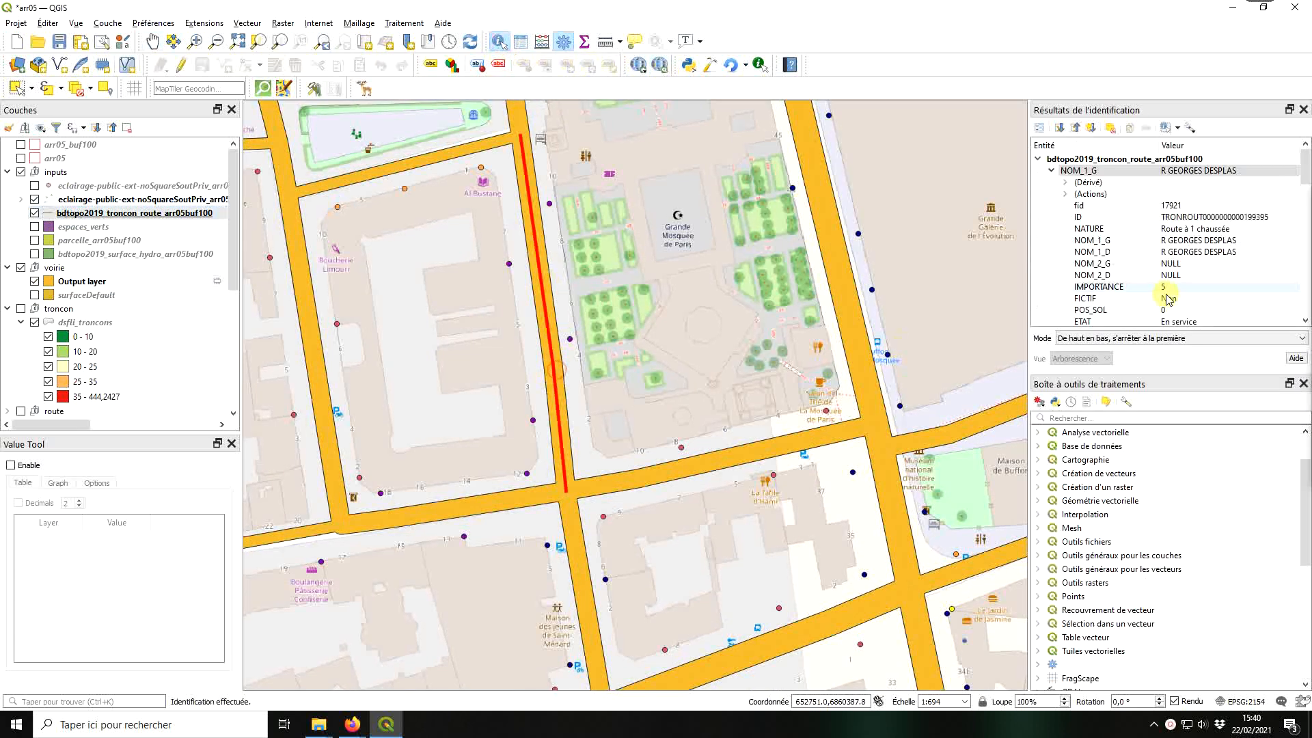
pyautogui.scroll(-4, 1176, 294)
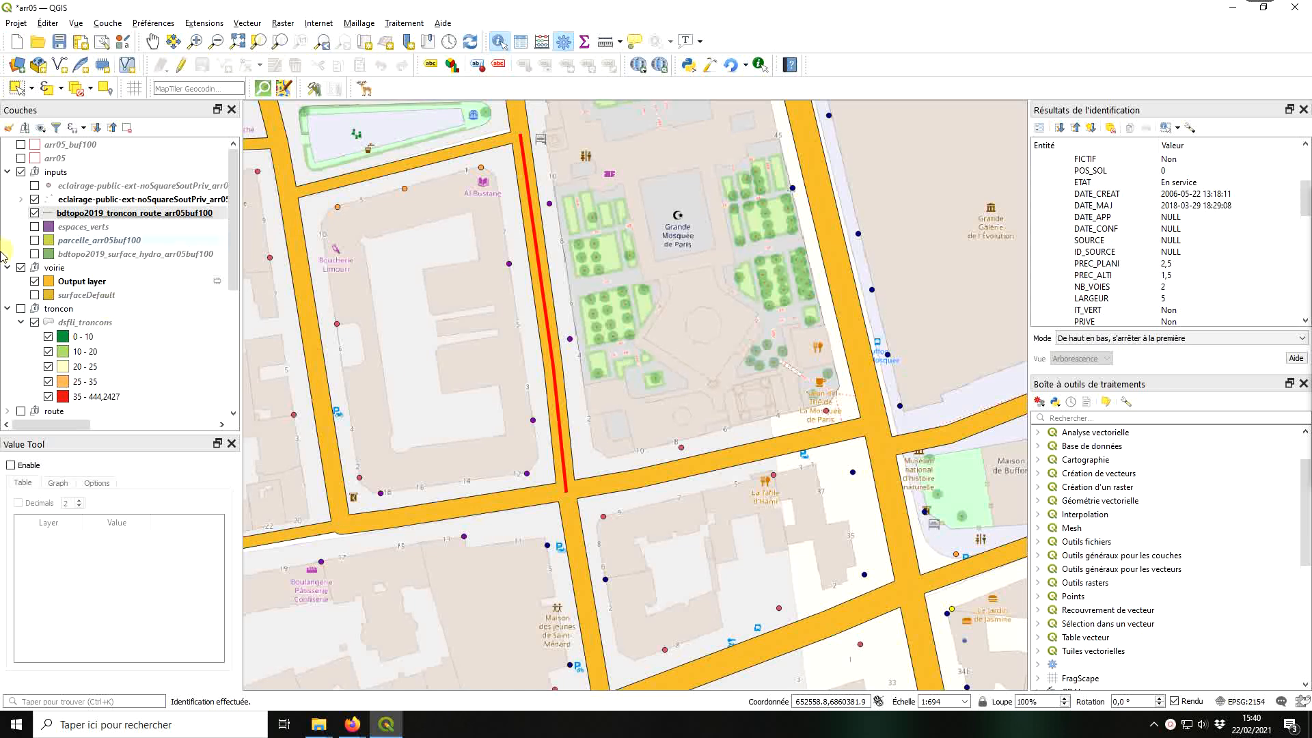
# Step: Measure the width of the road extent polygon along the identified segment and close the measurement
pyautogui.click(82, 281)
pyautogui.scroll(2, 577, 480)
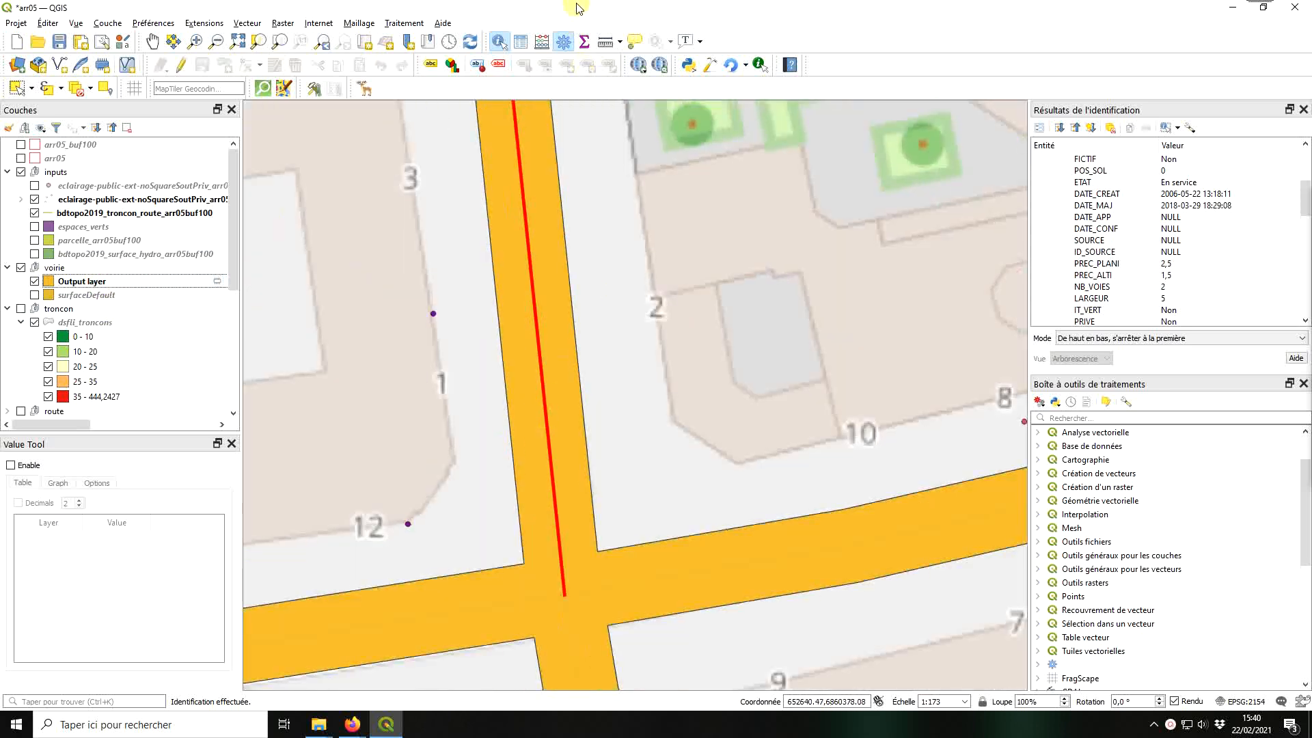
pyautogui.click(605, 41)
pyautogui.click(514, 442)
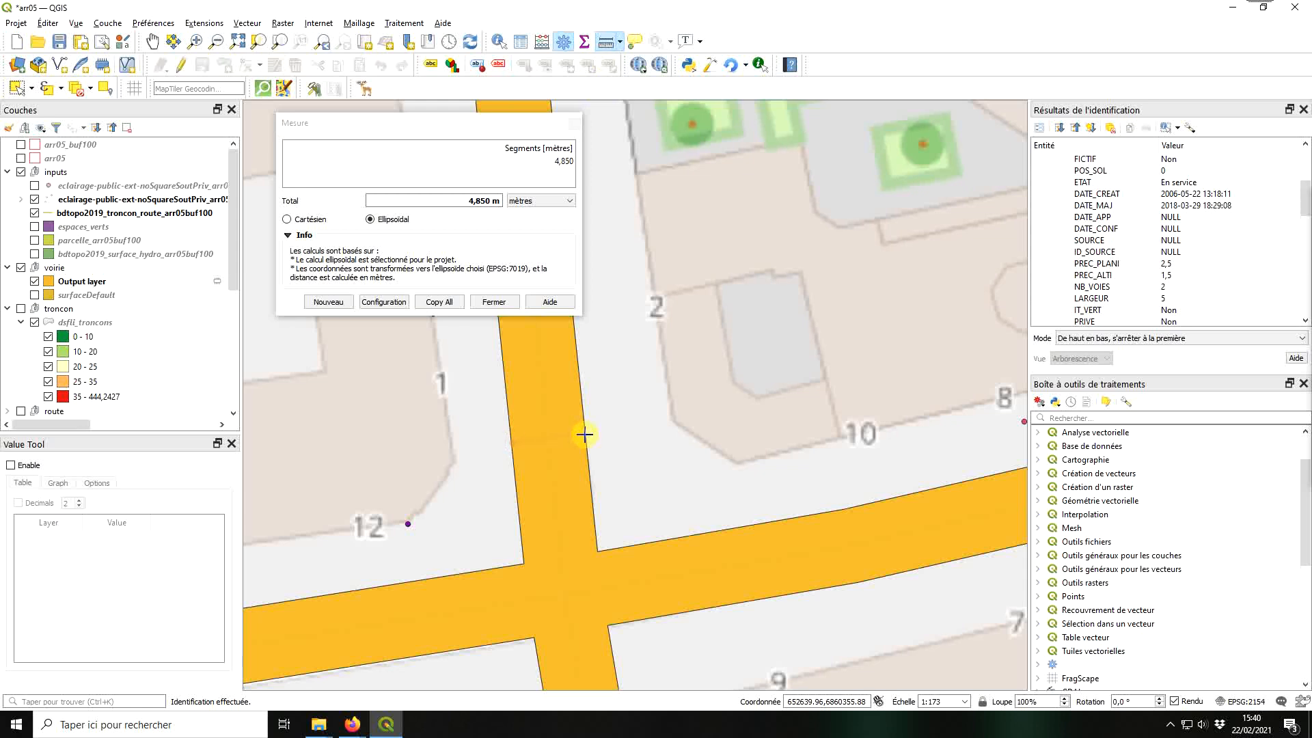
pyautogui.click(575, 123)
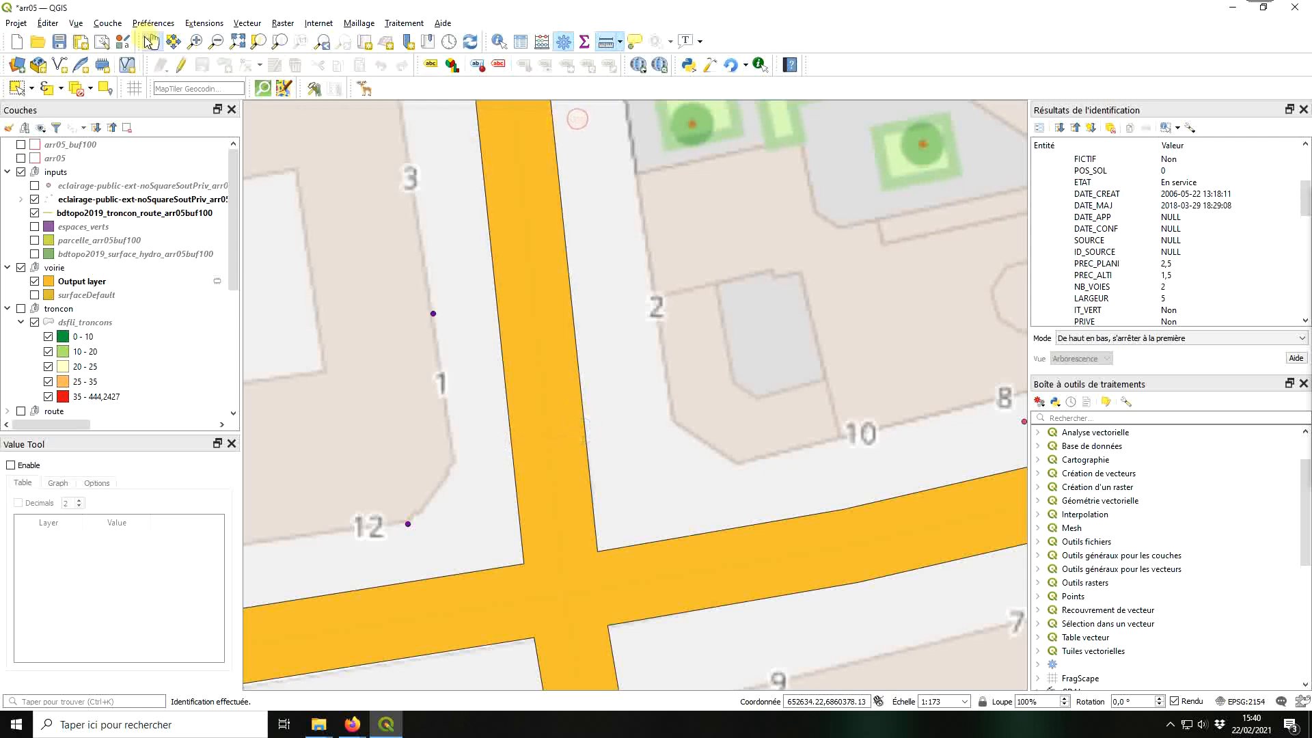
pyautogui.click(152, 41)
pyautogui.scroll(-1, 600, 341)
pyautogui.scroll(-1, 600, 341)
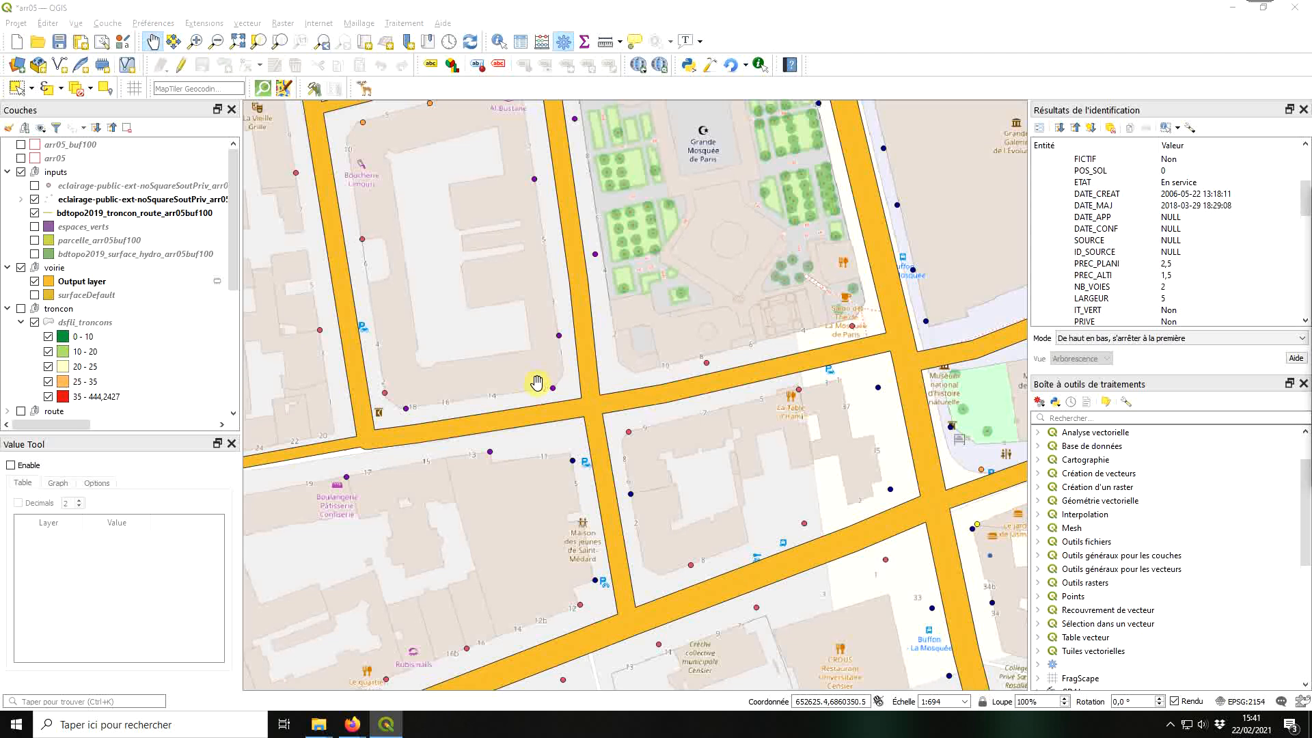
# Step: Extend the feature selection expression of Roads Extent (BDTOPO) with and "NATURE" != 'Sentier'
pyautogui.moveTo(1311, 191); pyautogui.dragTo(634, 223)
pyautogui.click(362, 240)
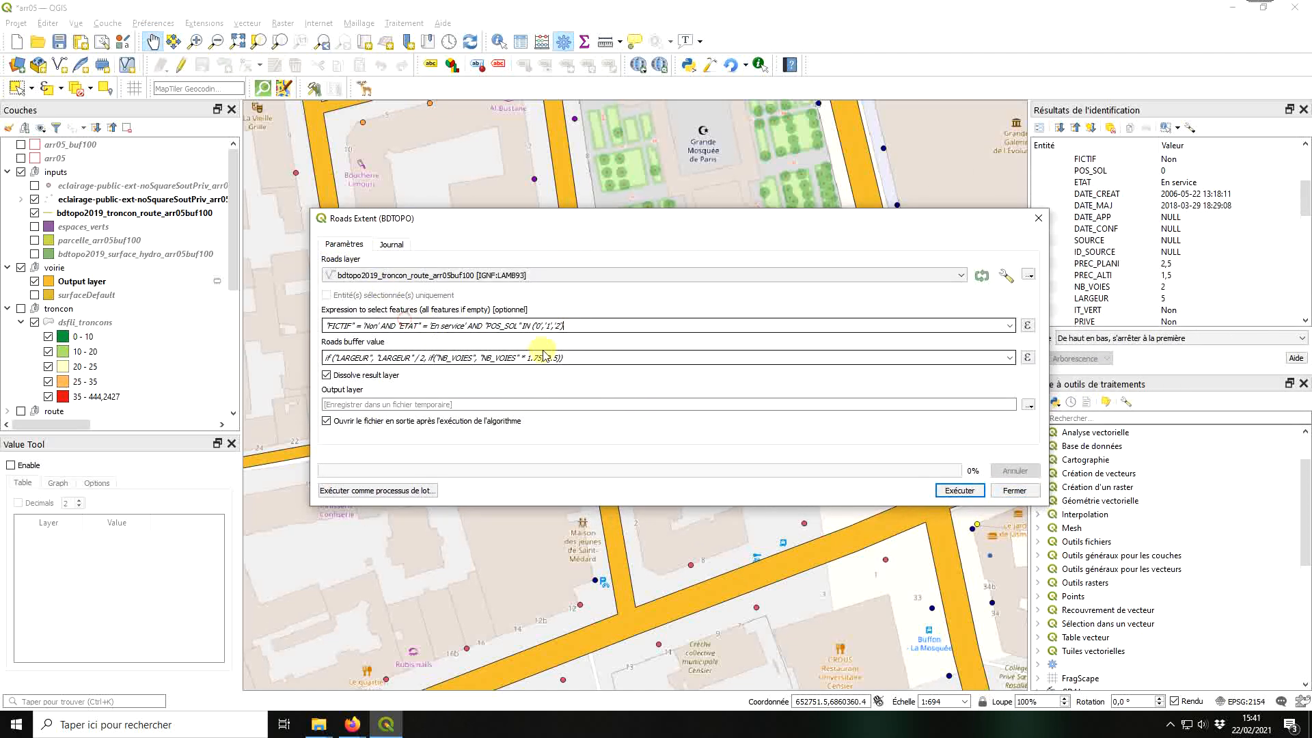
pyautogui.click(1027, 326)
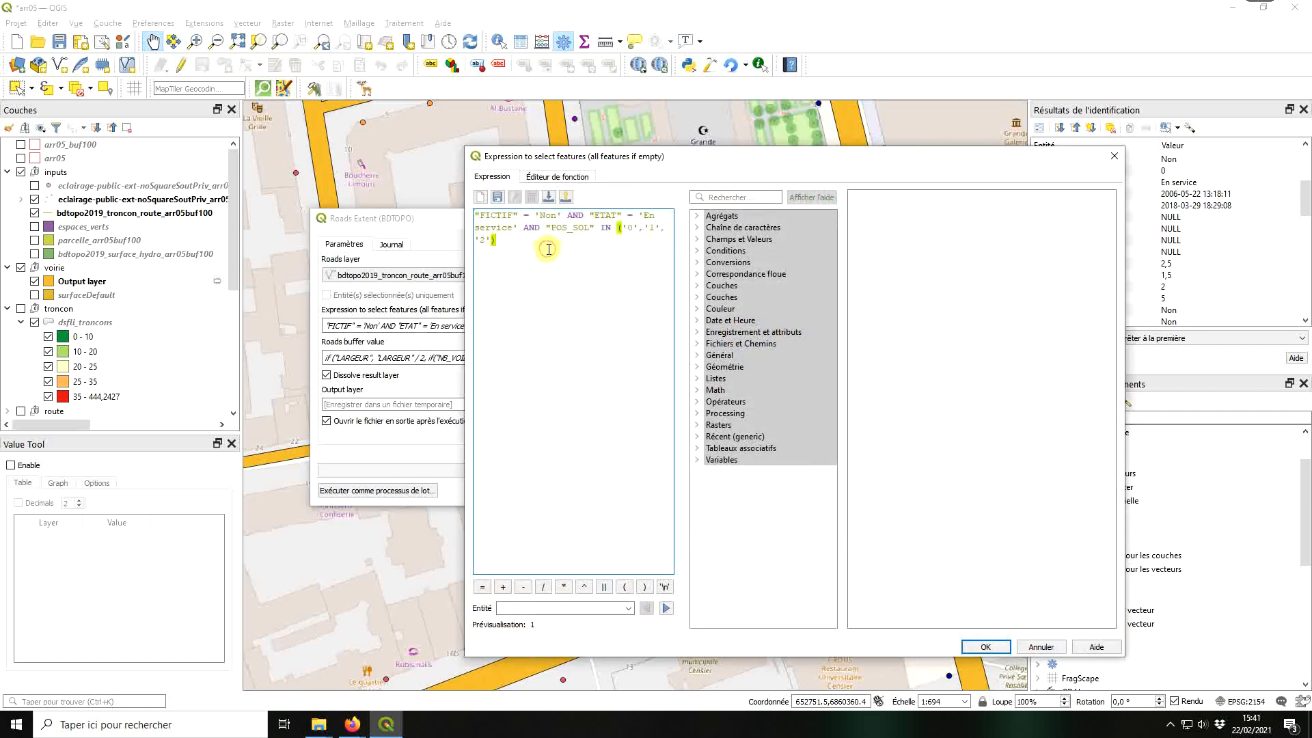
pyautogui.write('and')
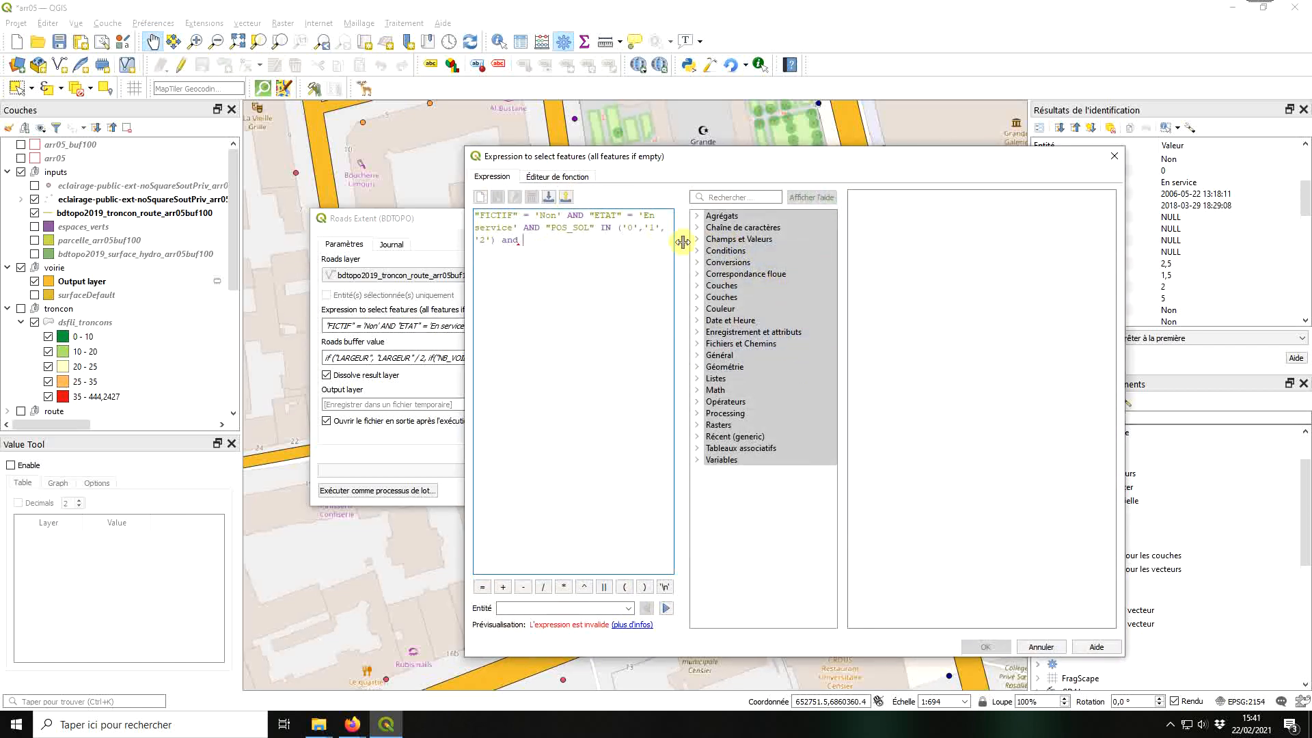
pyautogui.doubleClick(738, 239)
pyautogui.doubleClick(758, 293)
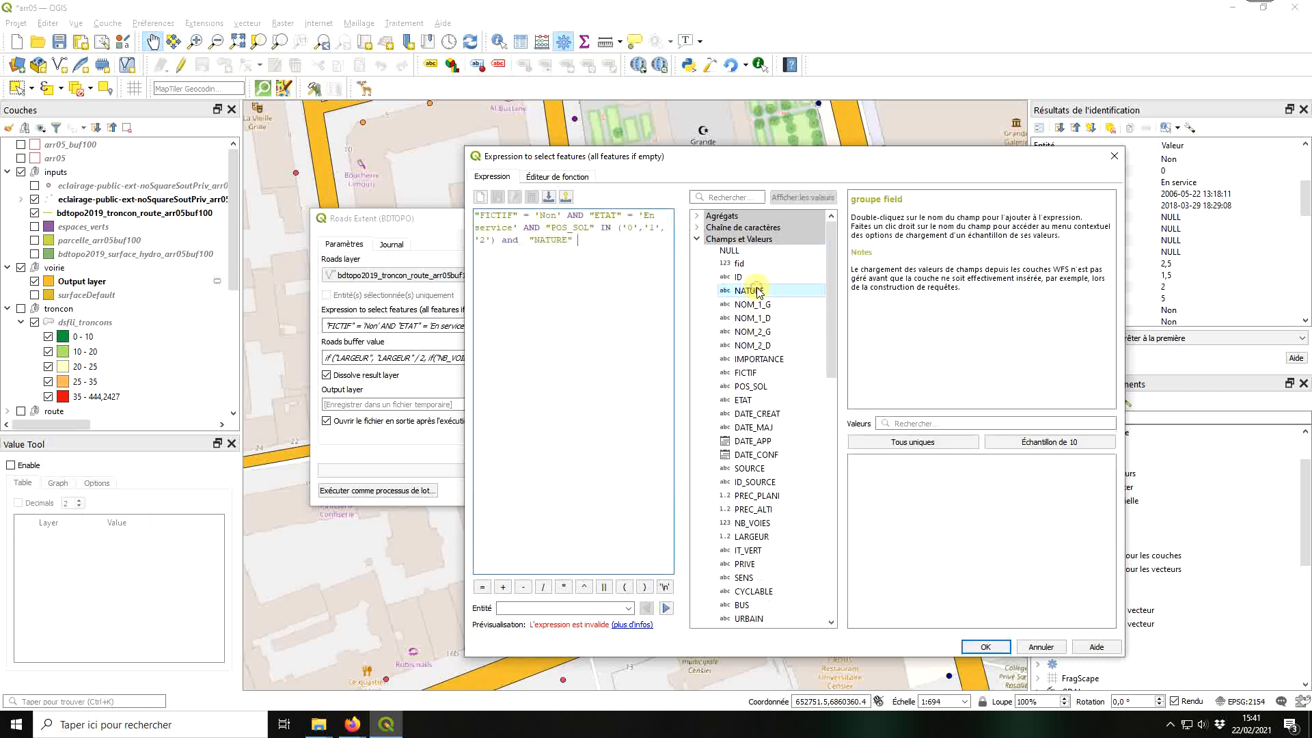
pyautogui.click(881, 441)
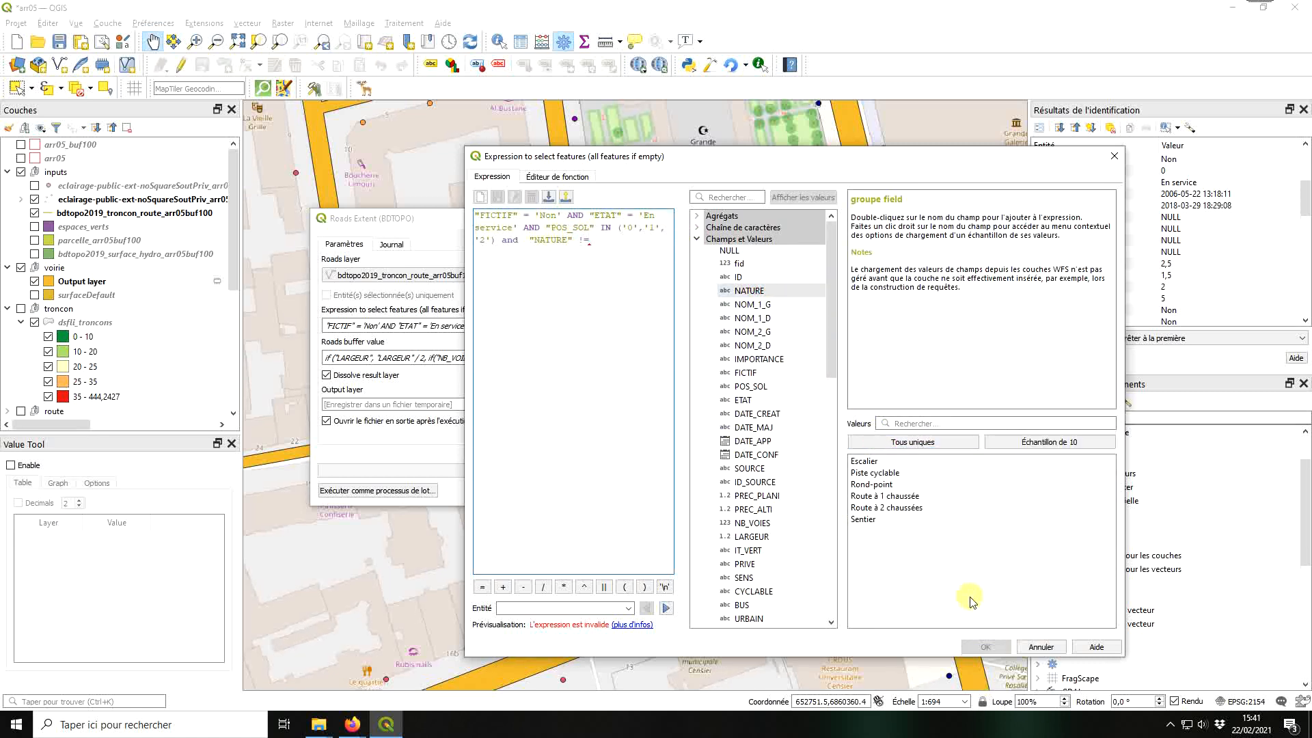
pyautogui.click(869, 519)
pyautogui.doubleClick(872, 521)
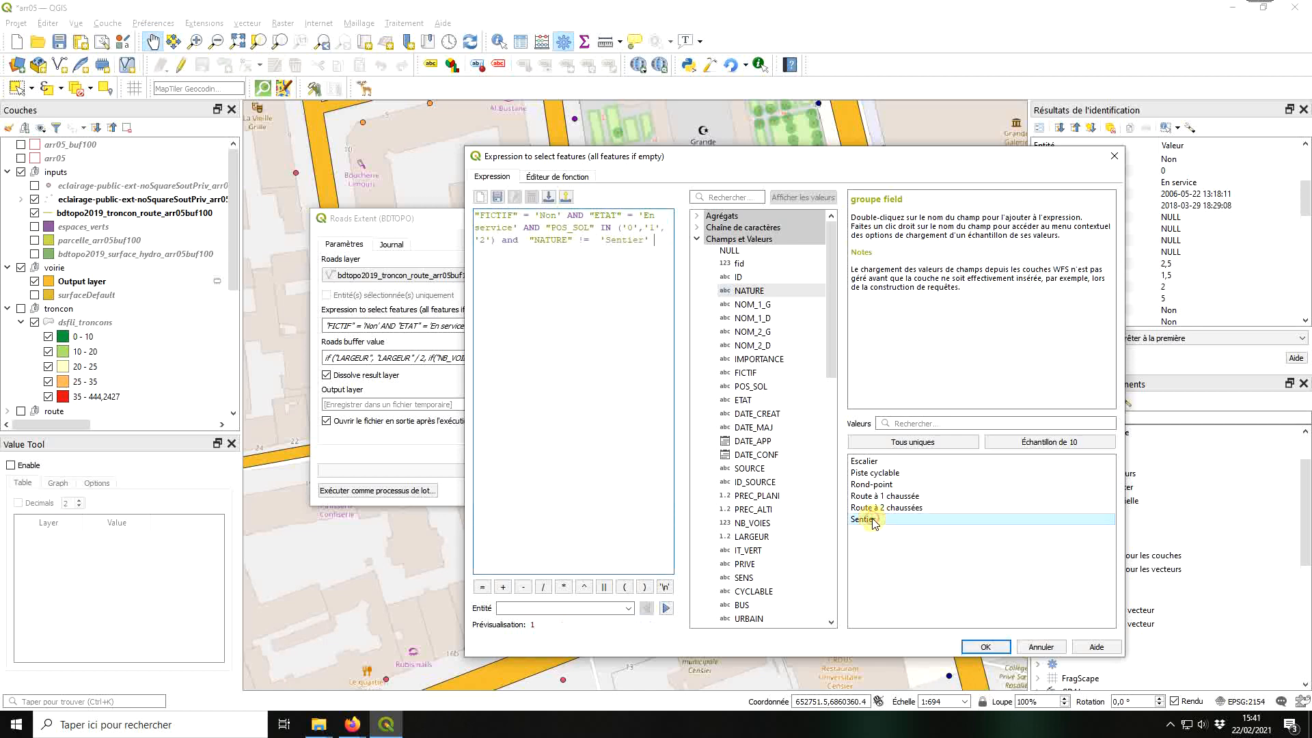
pyautogui.click(986, 647)
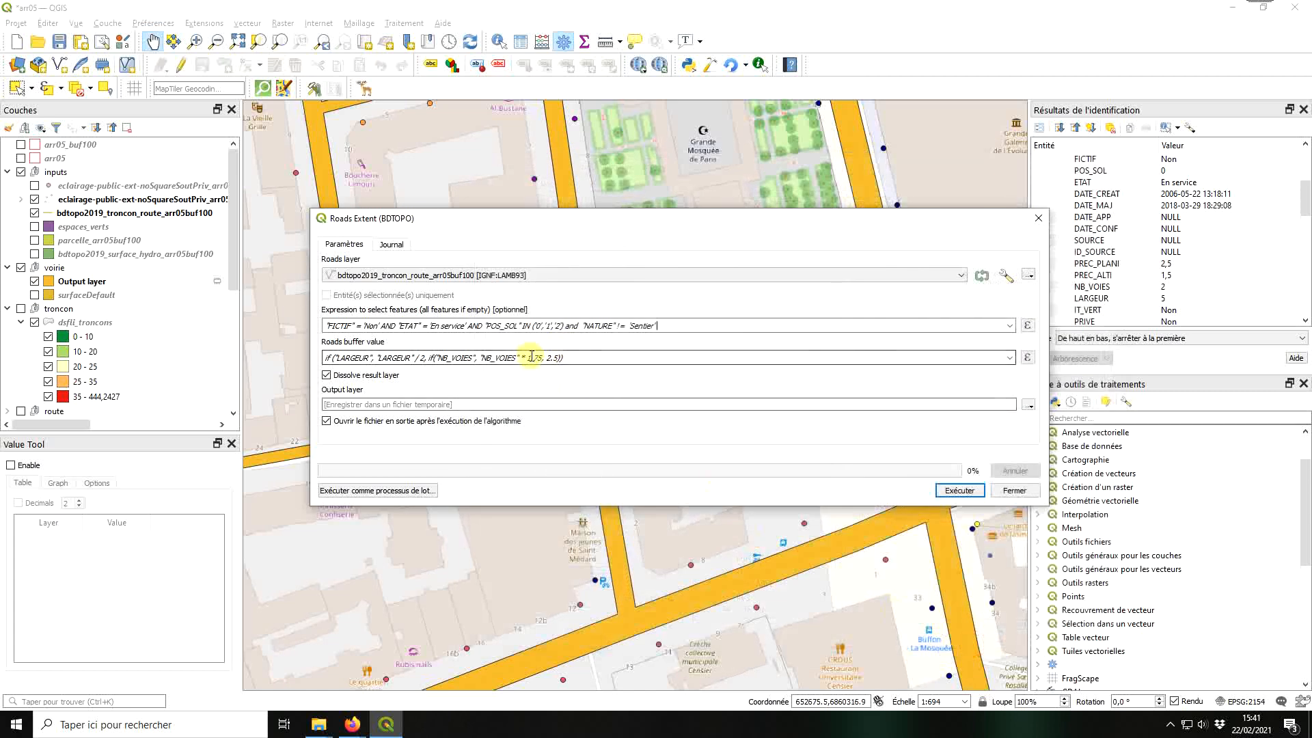
# Step: Set the roads buffer value to 5, run Roads Extent (BDTOPO) and clear its dialog off the map
pyautogui.tripleClick(389, 356)
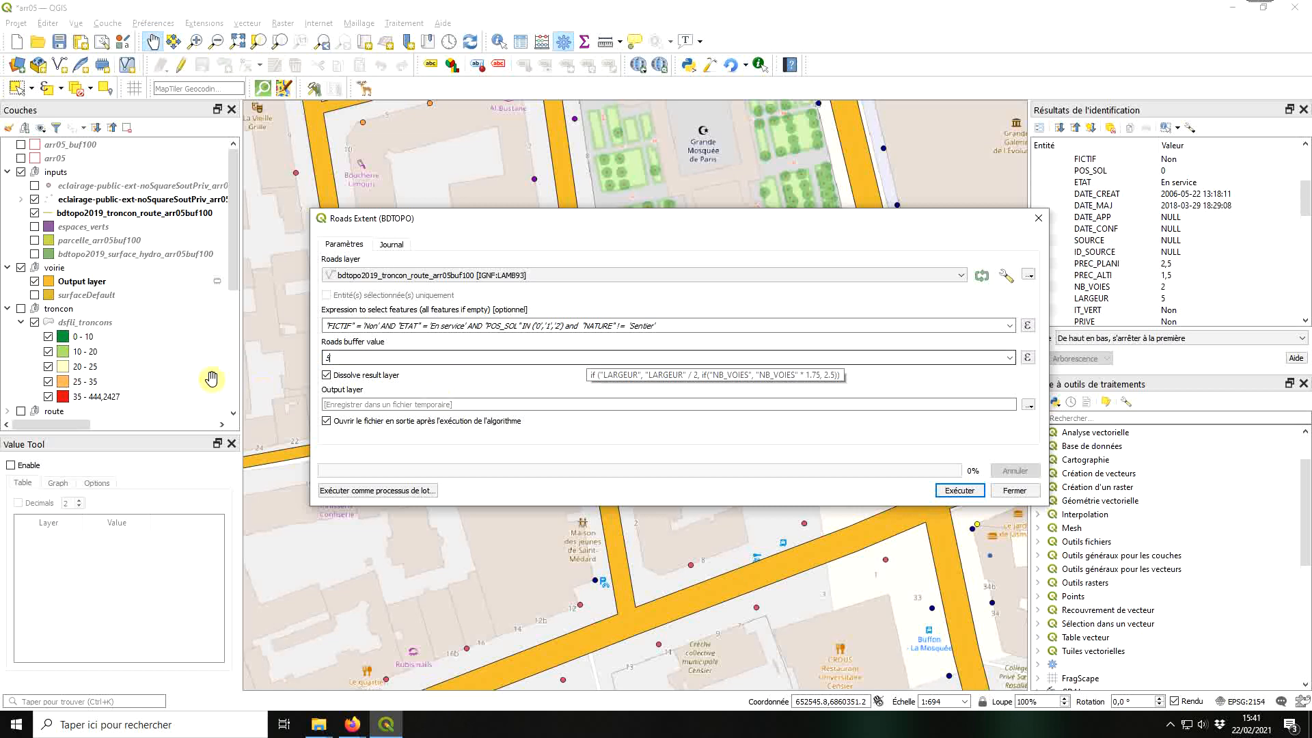
pyautogui.write('5')
pyautogui.click(962, 496)
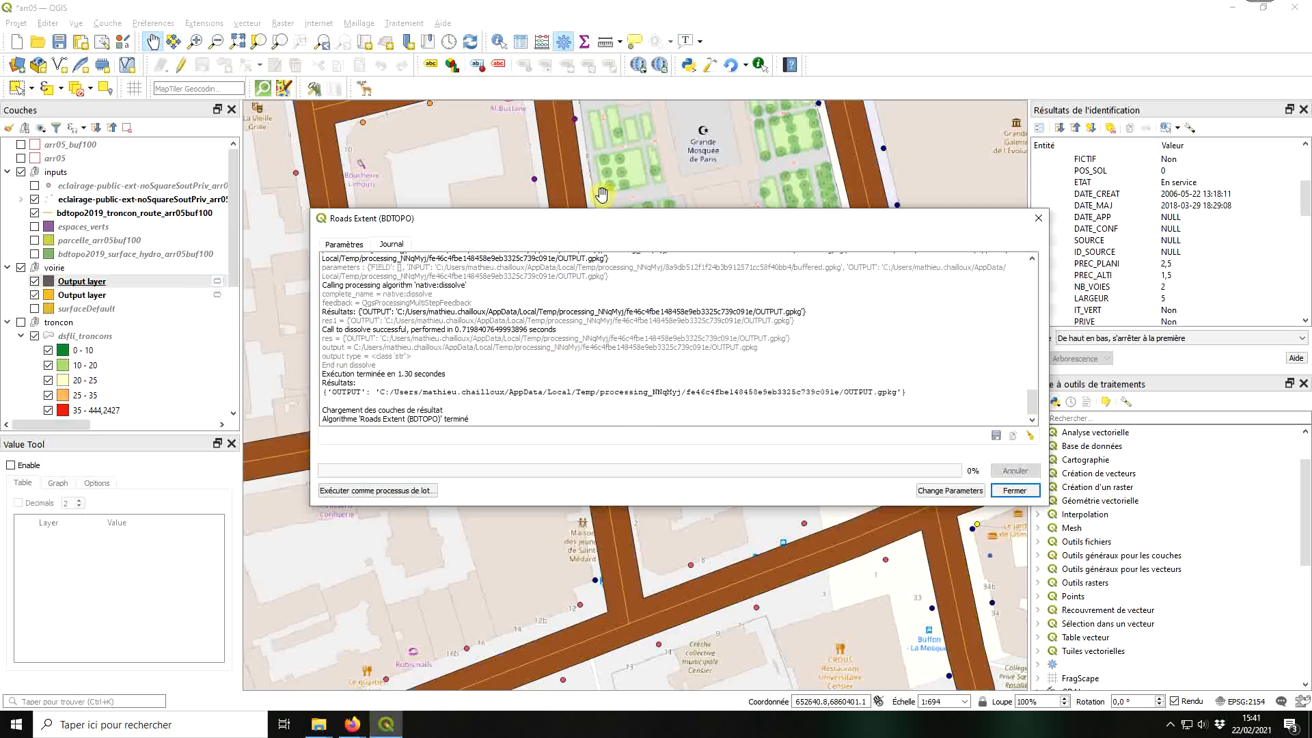
pyautogui.moveTo(532, 224); pyautogui.dragTo(1311, 274)
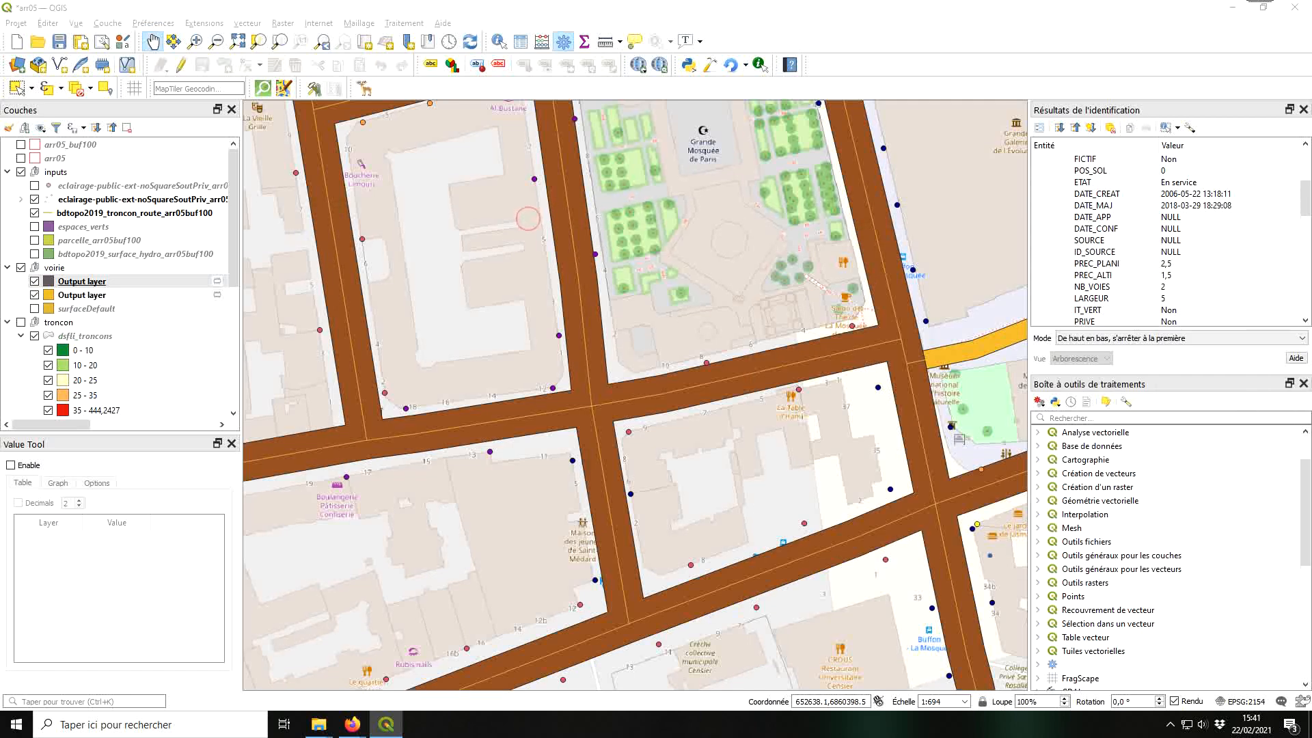
# Step: Compare the new and previous road extents across the district, especially along the paths of the Jardin des Plantes
pyautogui.scroll(-1, 682, 360)
pyautogui.moveTo(719, 436); pyautogui.dragTo(549, 549)
pyautogui.scroll(-1, 696, 560)
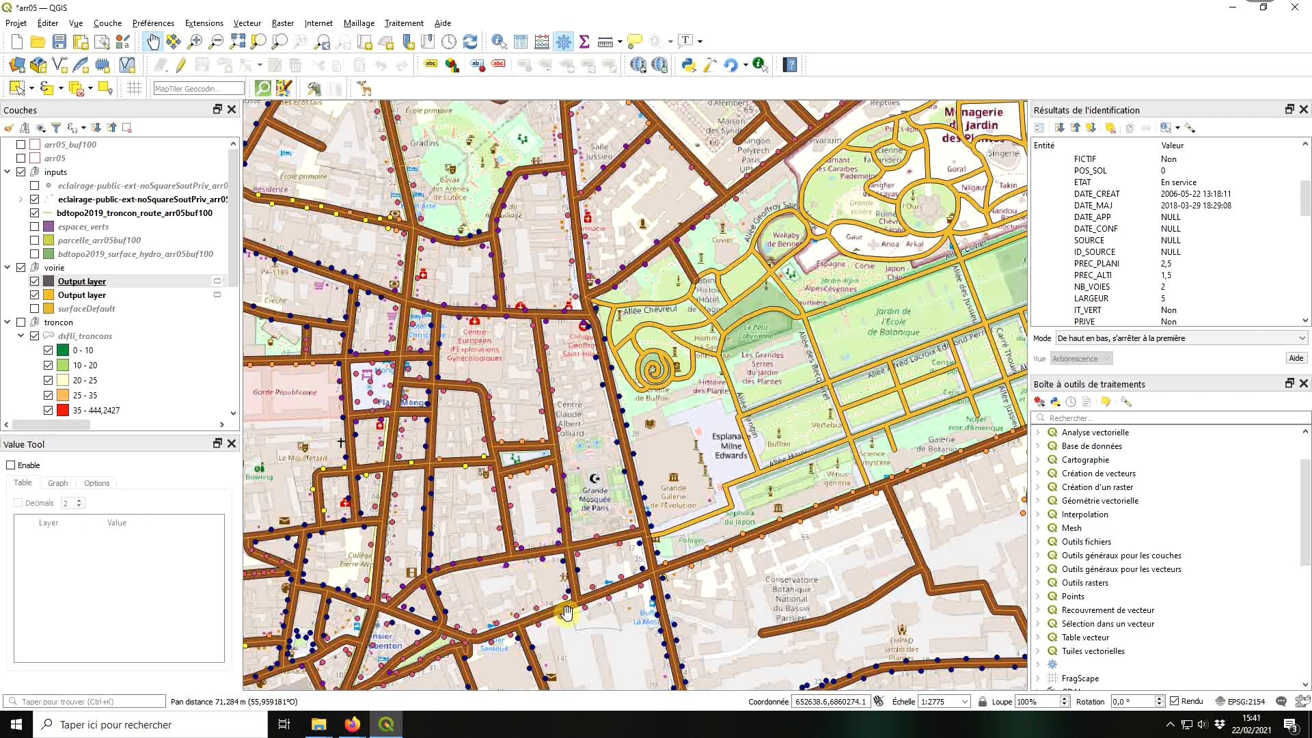
pyautogui.moveTo(768, 342); pyautogui.dragTo(675, 412)
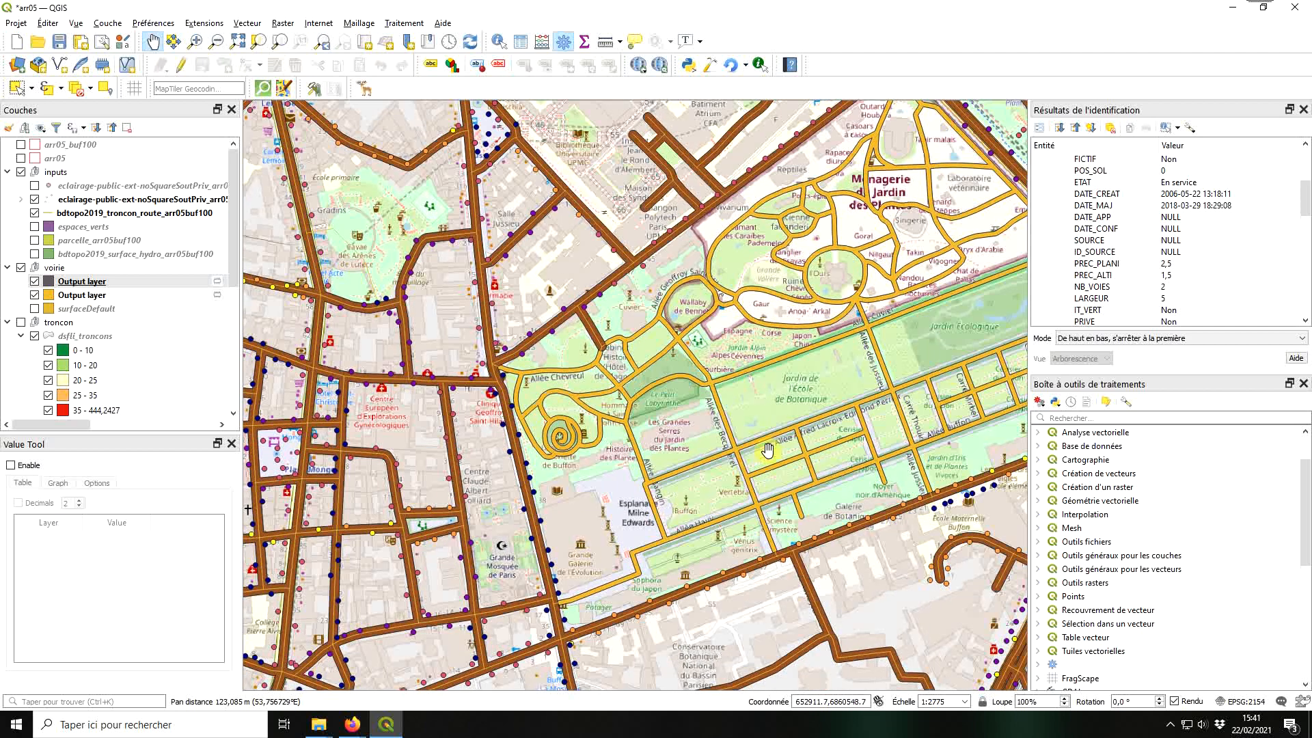
pyautogui.scroll(-1, 933, 219)
pyautogui.moveTo(967, 342); pyautogui.dragTo(726, 490)
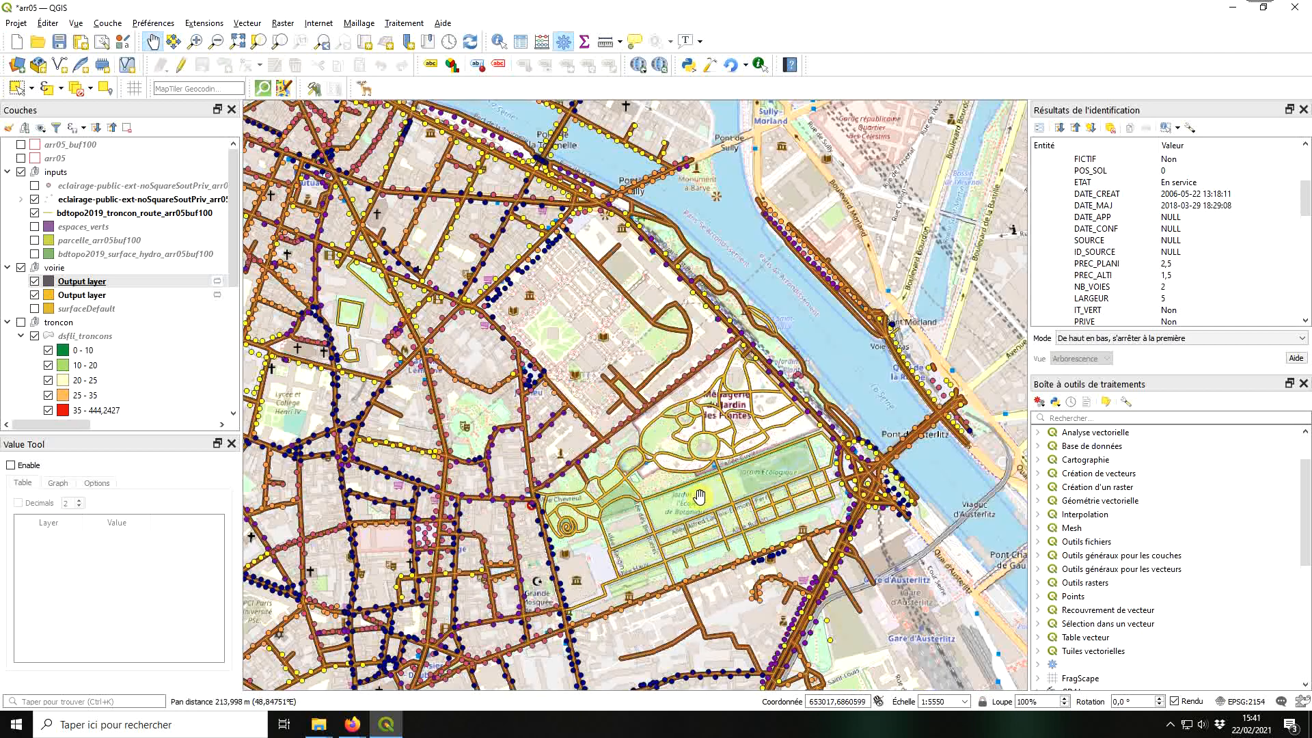
pyautogui.moveTo(667, 526); pyautogui.dragTo(970, 304)
pyautogui.scroll(1, 970, 304)
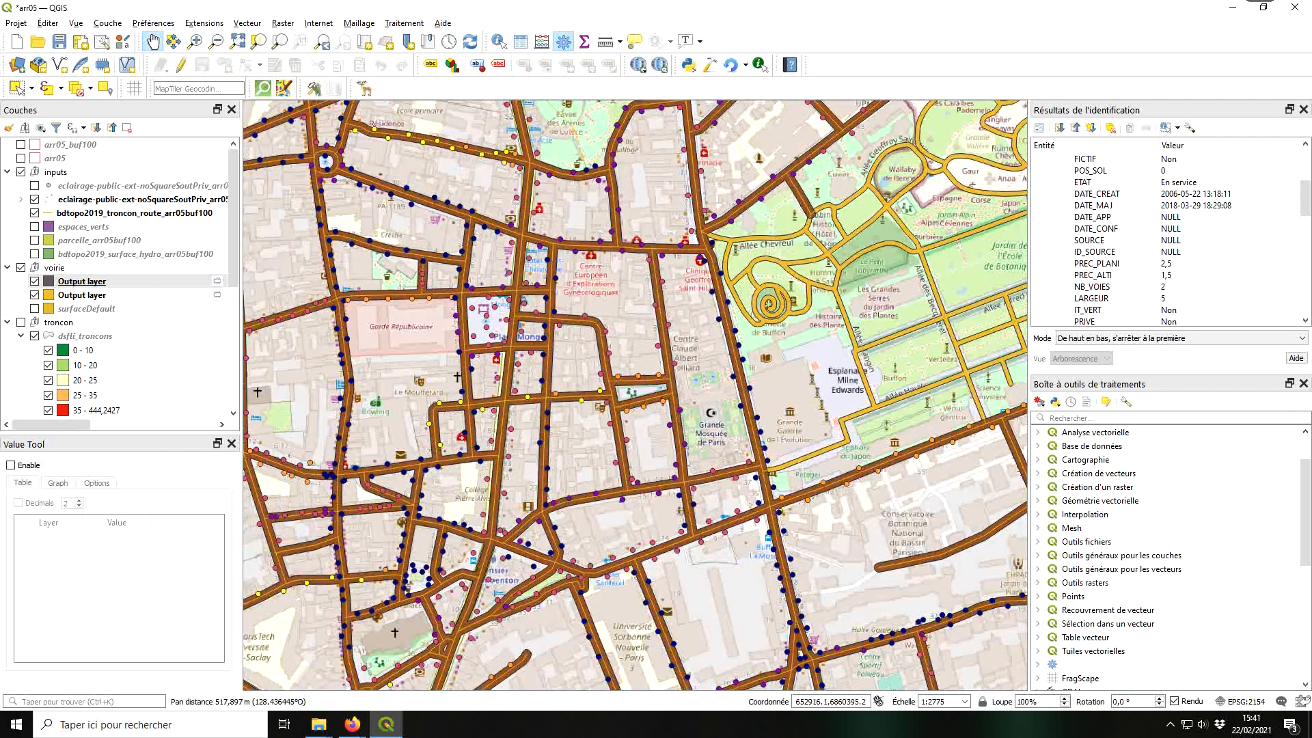
# Step: Review the parameters of the Roads Extent (BDTOPO) run and close its dialog
pyautogui.moveTo(1311, 256); pyautogui.dragTo(680, 254)
pyautogui.click(286, 277)
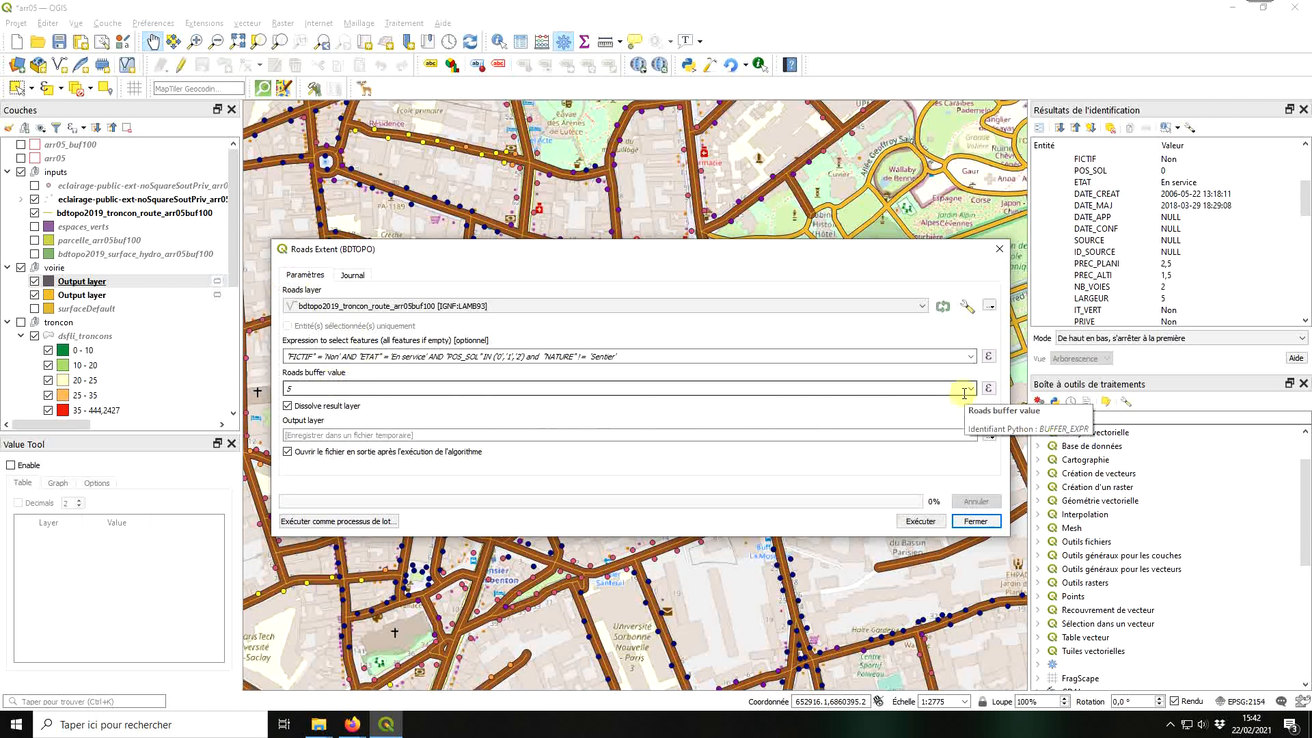
pyautogui.click(997, 251)
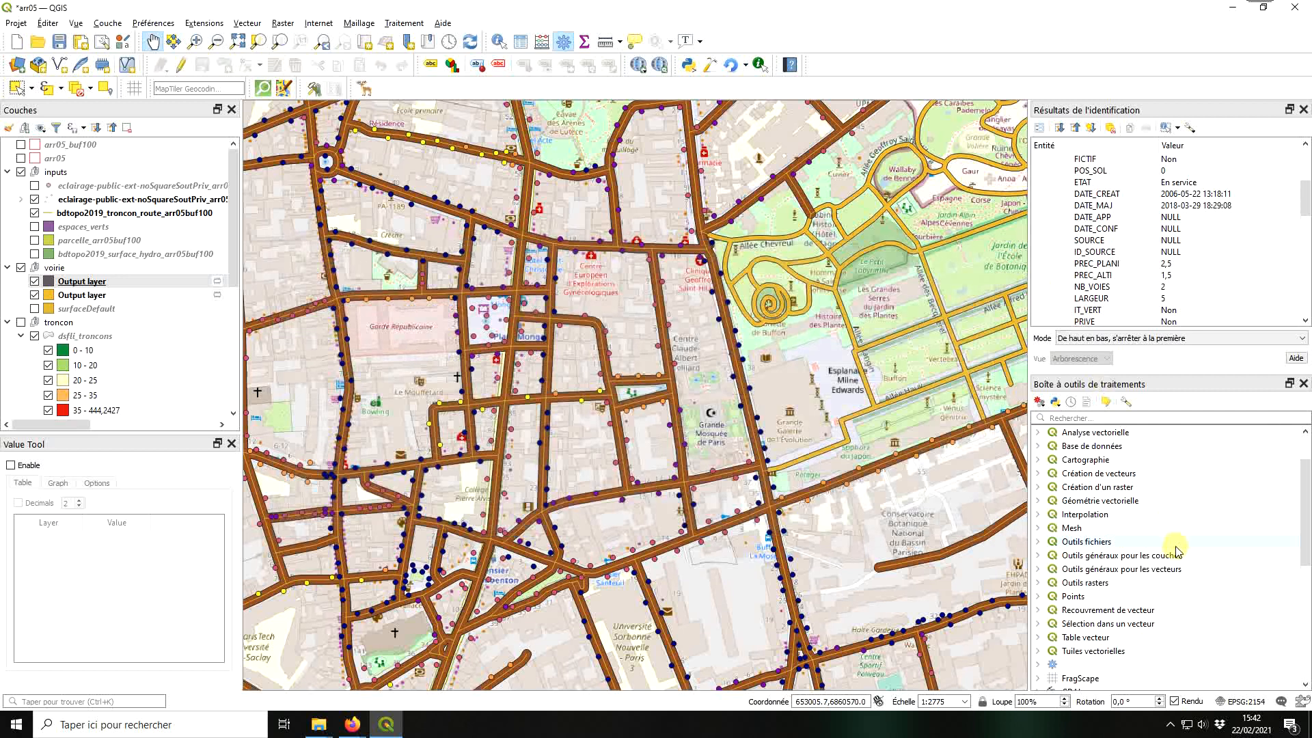
# Step: Open Roads Extent (Cadastre) with arr05_buf100 as the extent layer and parcelle_arr05buf100 as the cadastre layer
pyautogui.scroll(-5, 1172, 547)
pyautogui.doubleClick(1127, 608)
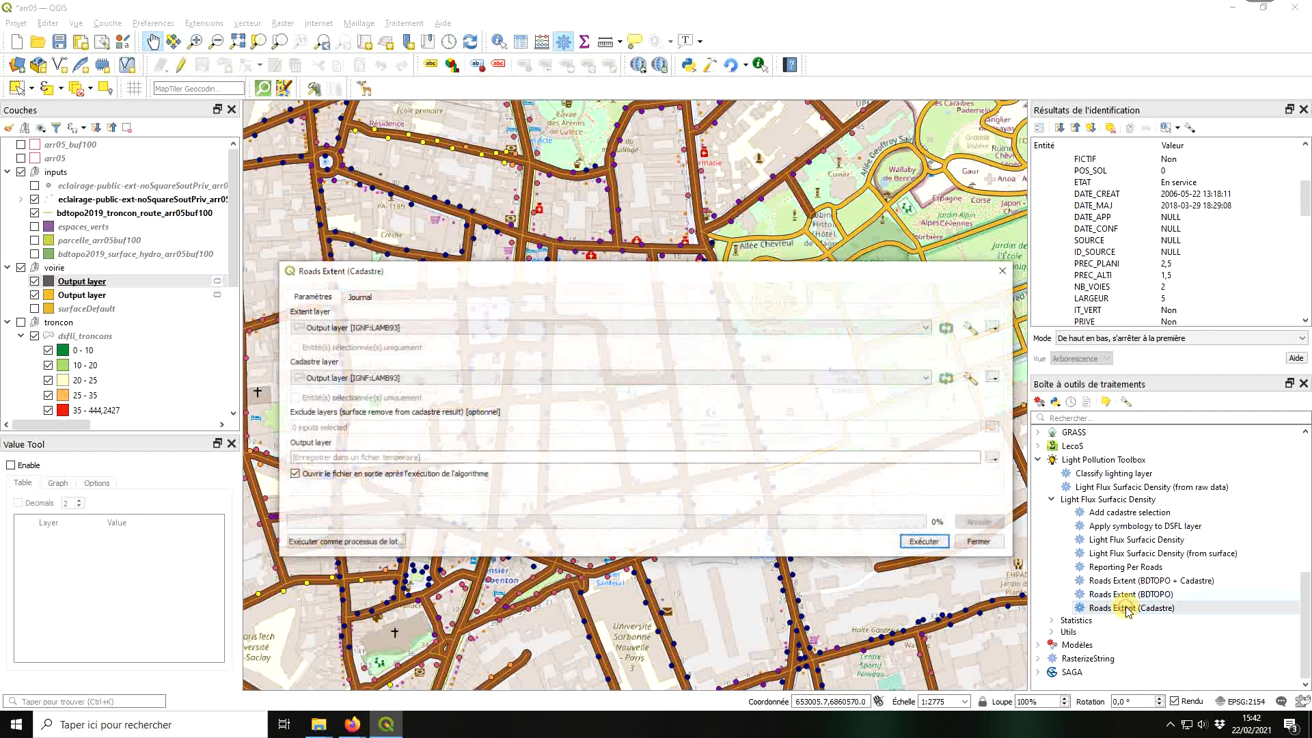
pyautogui.click(437, 329)
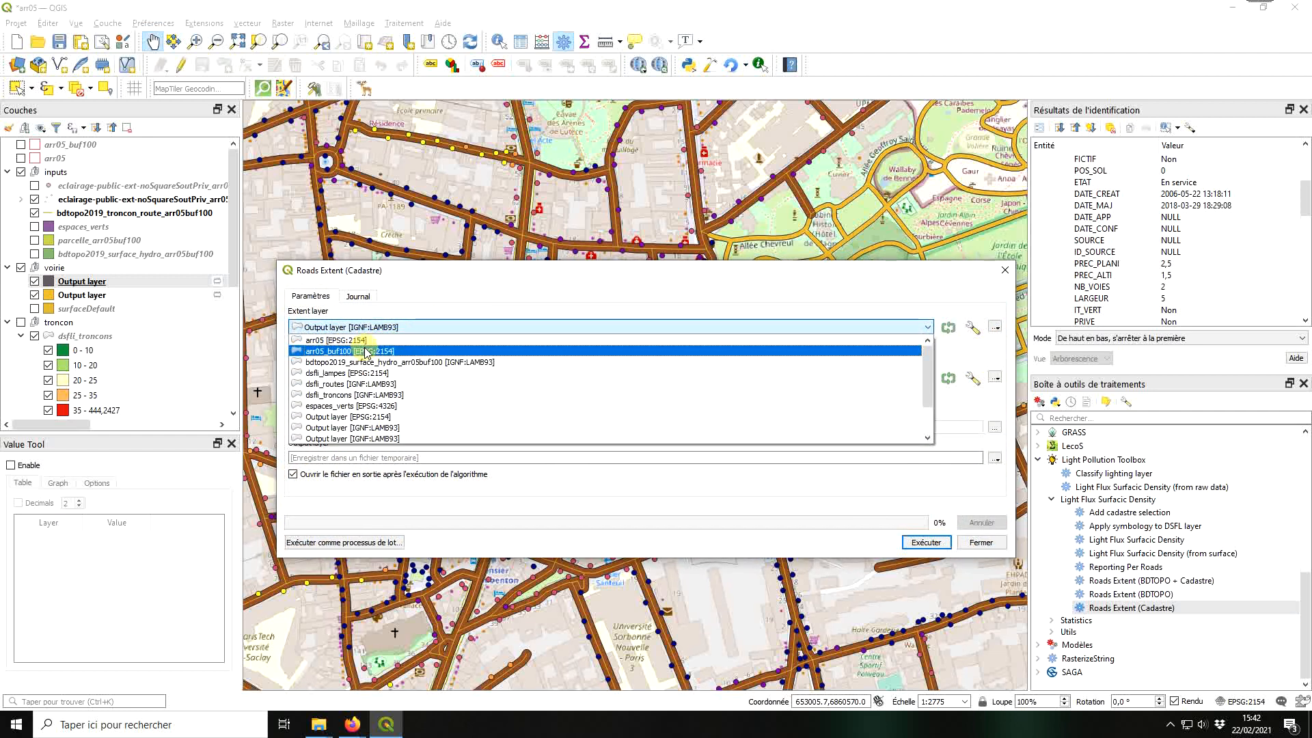
pyautogui.click(393, 351)
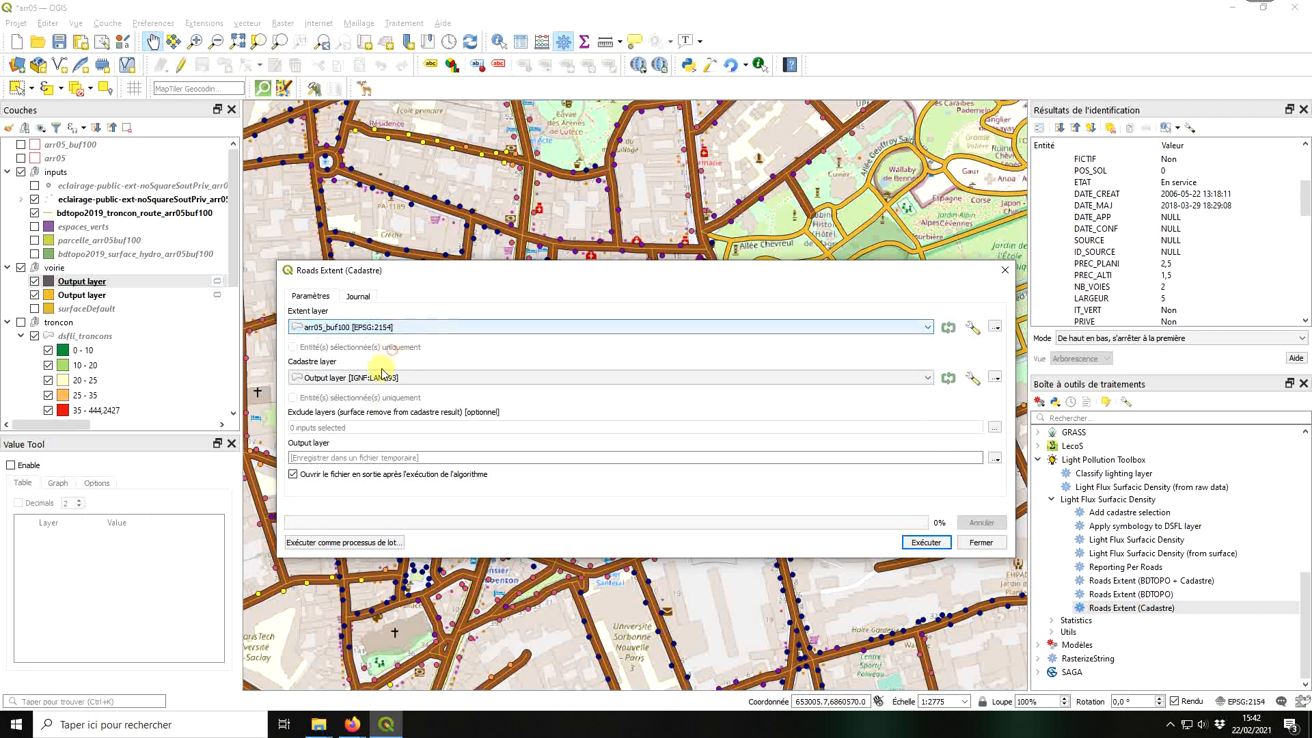
pyautogui.click(420, 378)
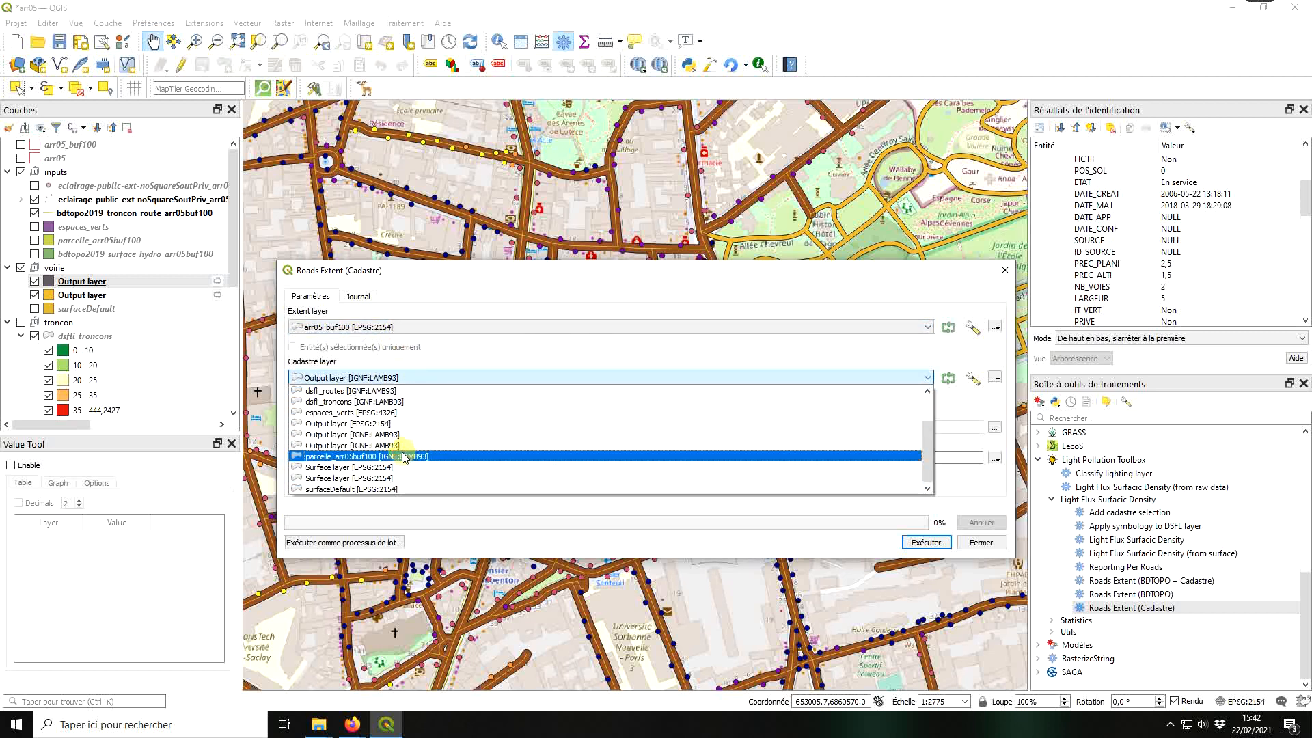
pyautogui.click(408, 457)
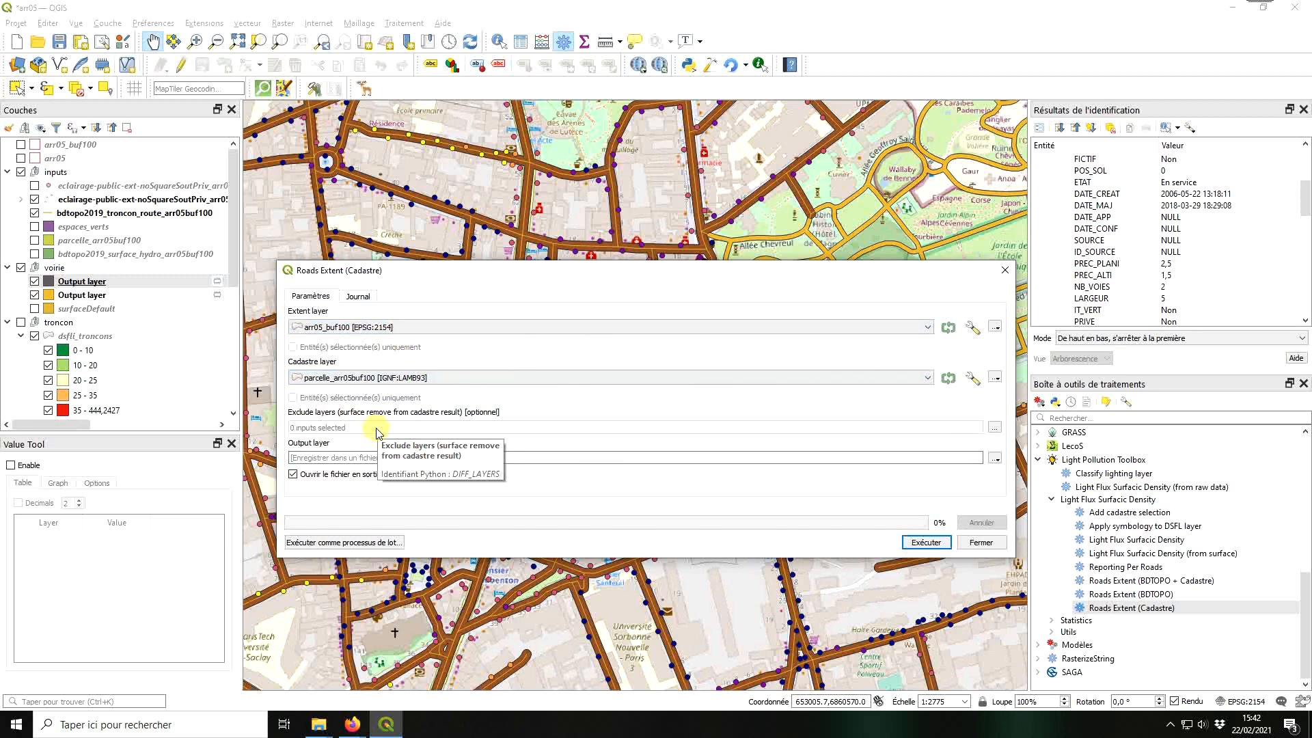
# Step: Exclude bdtopo2019_surface_hydro_arr05buf100 and espaces_verts from the cadastre result and run Roads Extent (Cadastre)
pyautogui.click(994, 427)
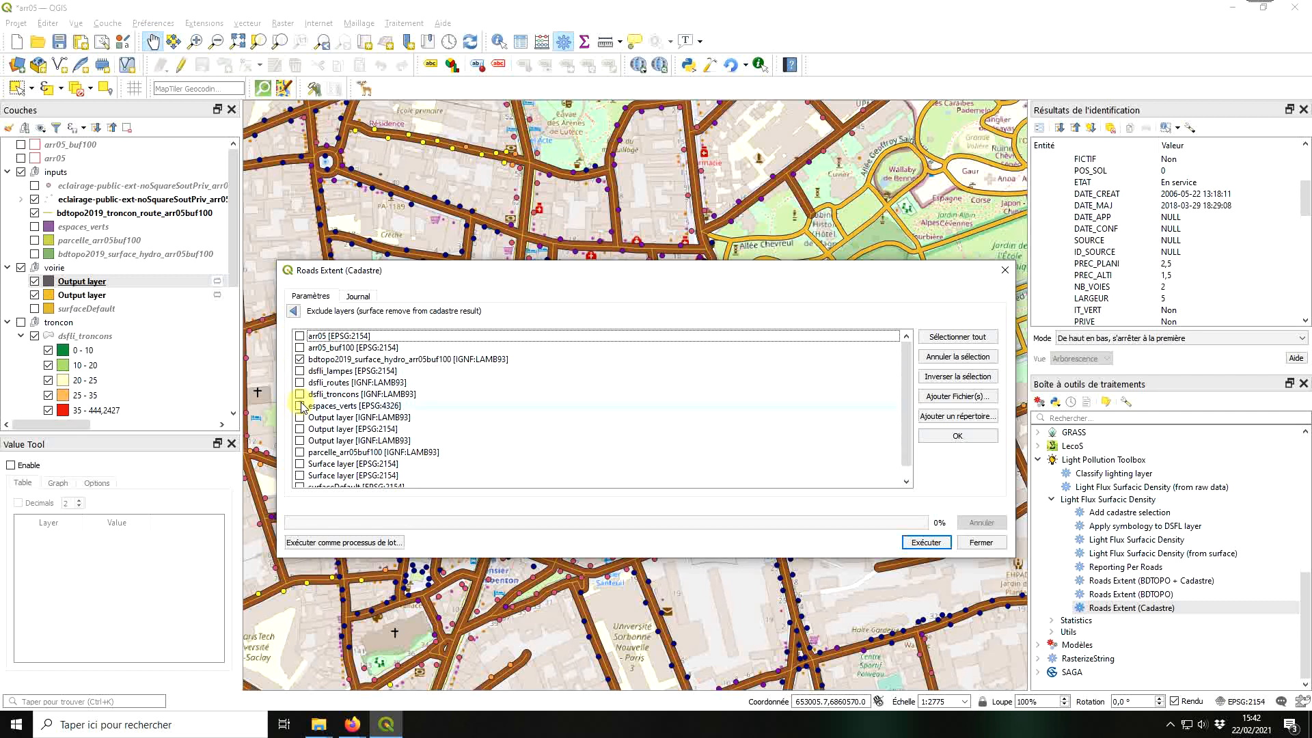
pyautogui.click(981, 438)
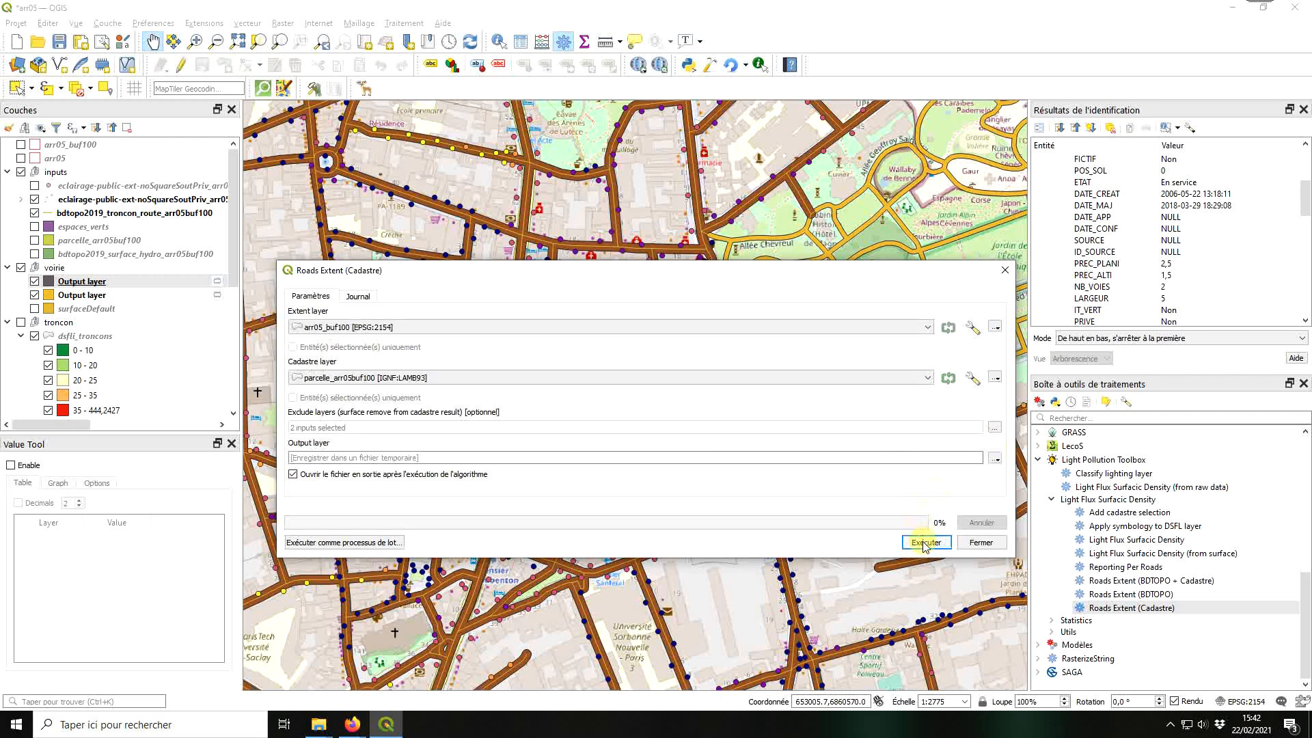
pyautogui.click(926, 543)
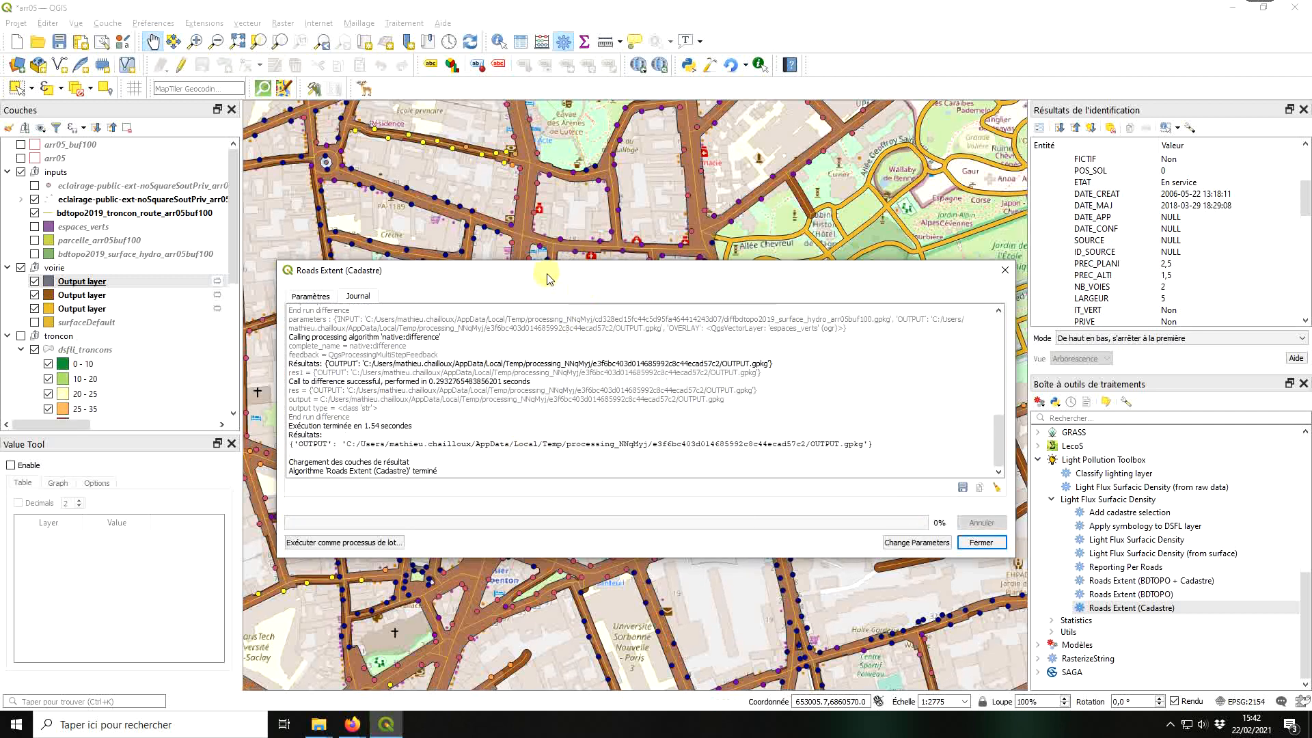
pyautogui.moveTo(547, 274); pyautogui.dragTo(1311, 239)
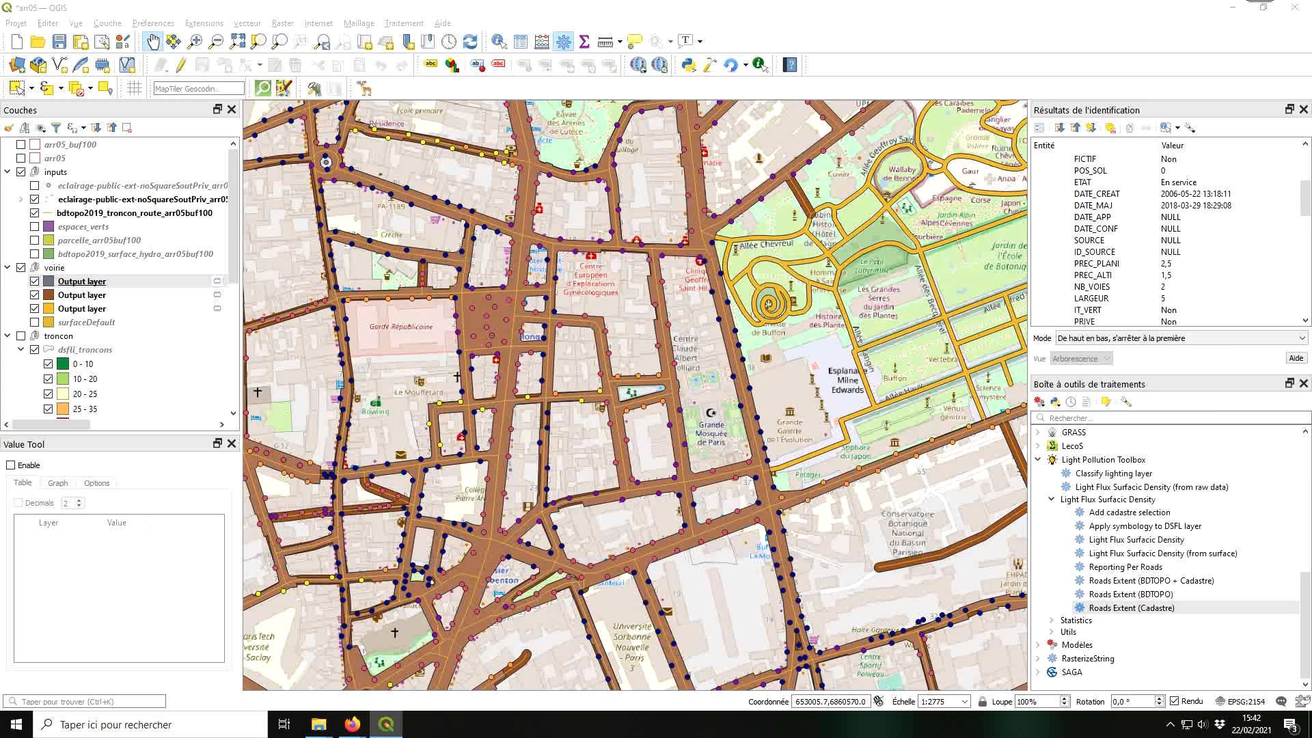
# Step: Hide the two earlier BDTOPO output layers in the voirie group, leaving the cadastre-based road extent displayed
pyautogui.click(79, 296)
pyautogui.press('space')
pyautogui.click(89, 309)
pyautogui.press('space')
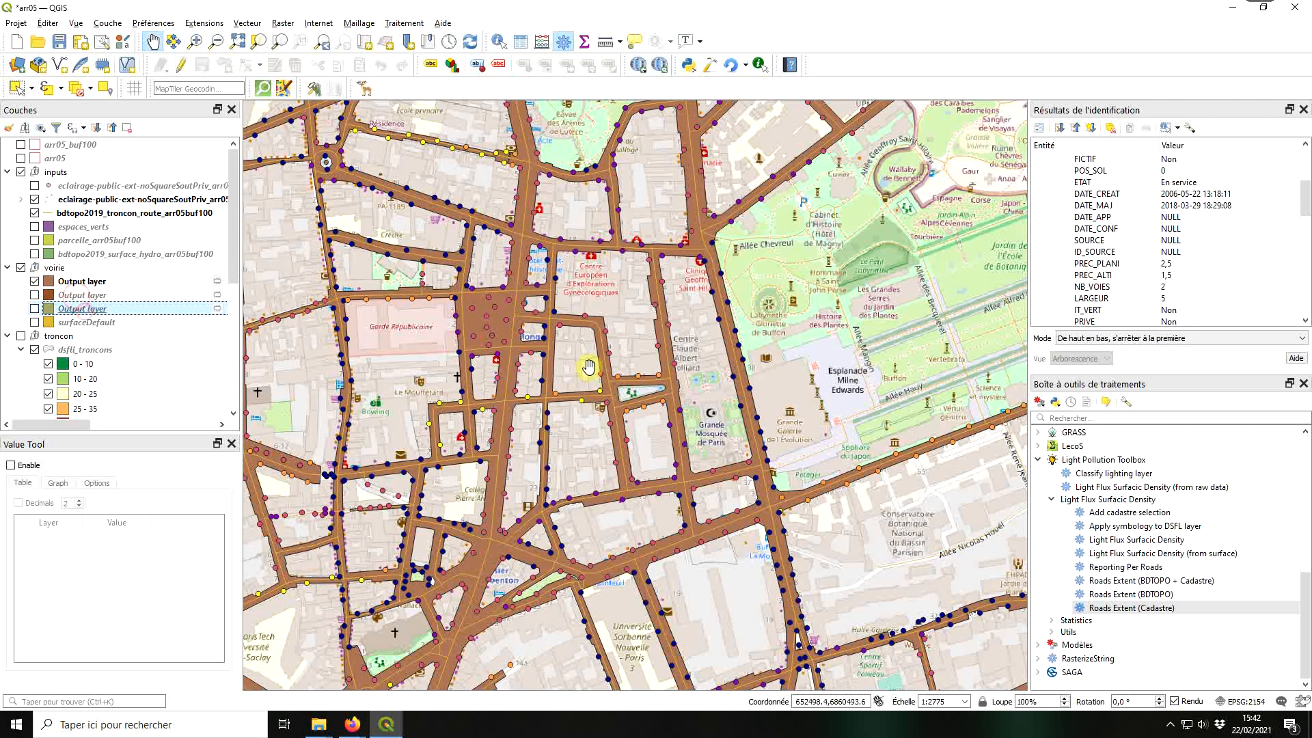
# Step: Show parcelle_arr05buf100 and toggle the cadastre-based road extent on and off to compare it with the parcels
pyautogui.click(103, 243)
pyautogui.press('space')
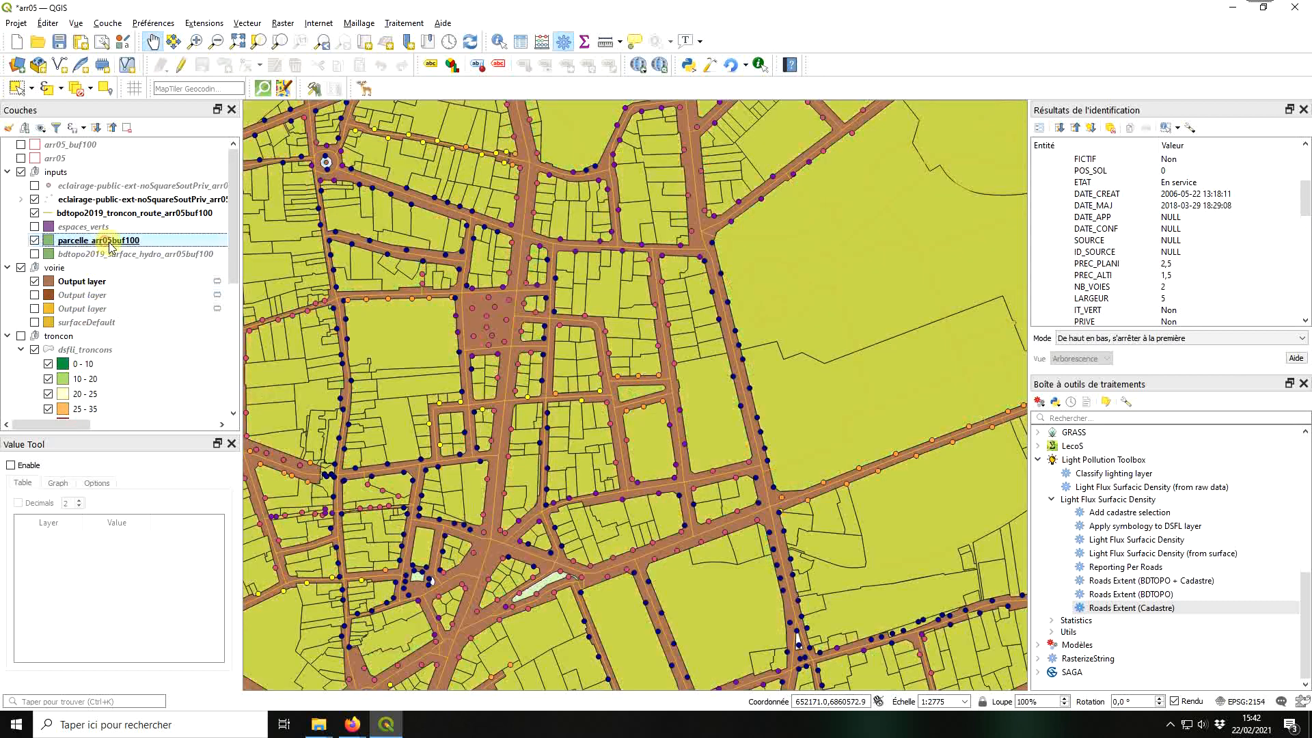
pyautogui.click(86, 282)
pyautogui.press('space')
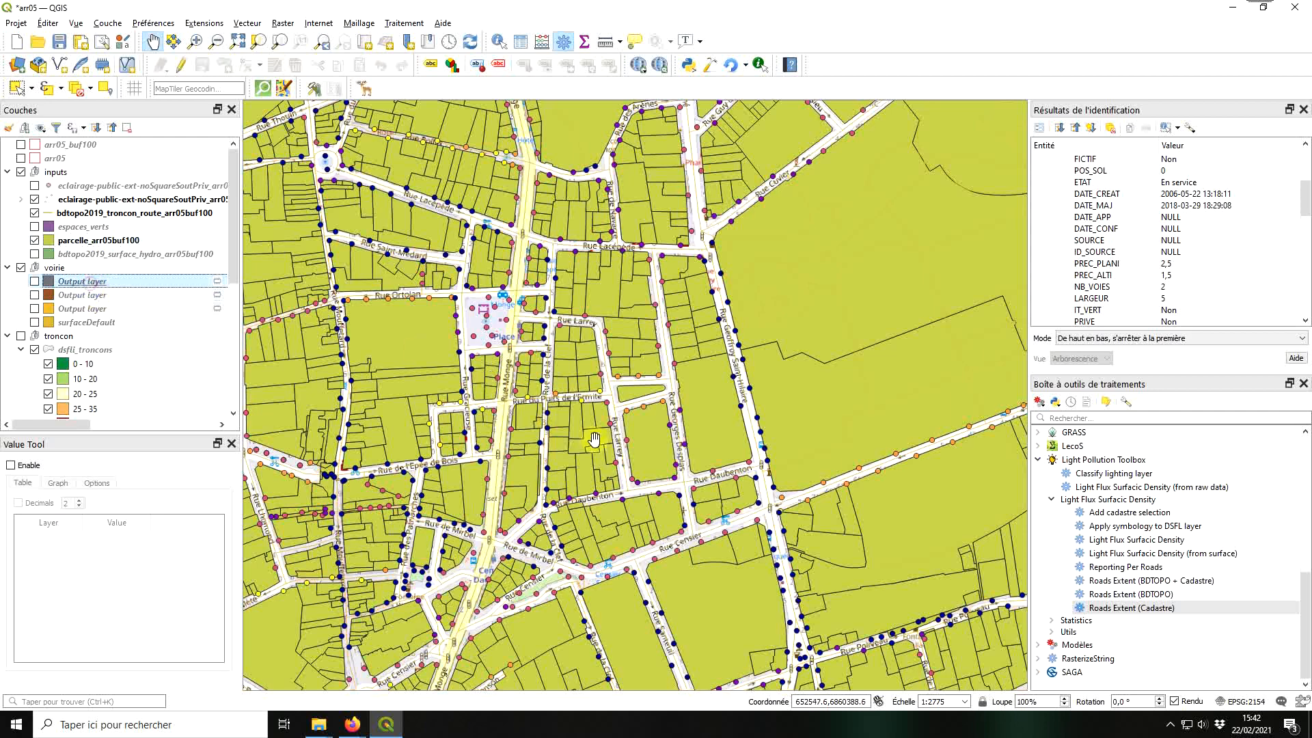
pyautogui.press('space')
pyautogui.press('space')
pyautogui.press('space')
pyautogui.press('space')
pyautogui.press('space')
pyautogui.press('space')
pyautogui.press('space')
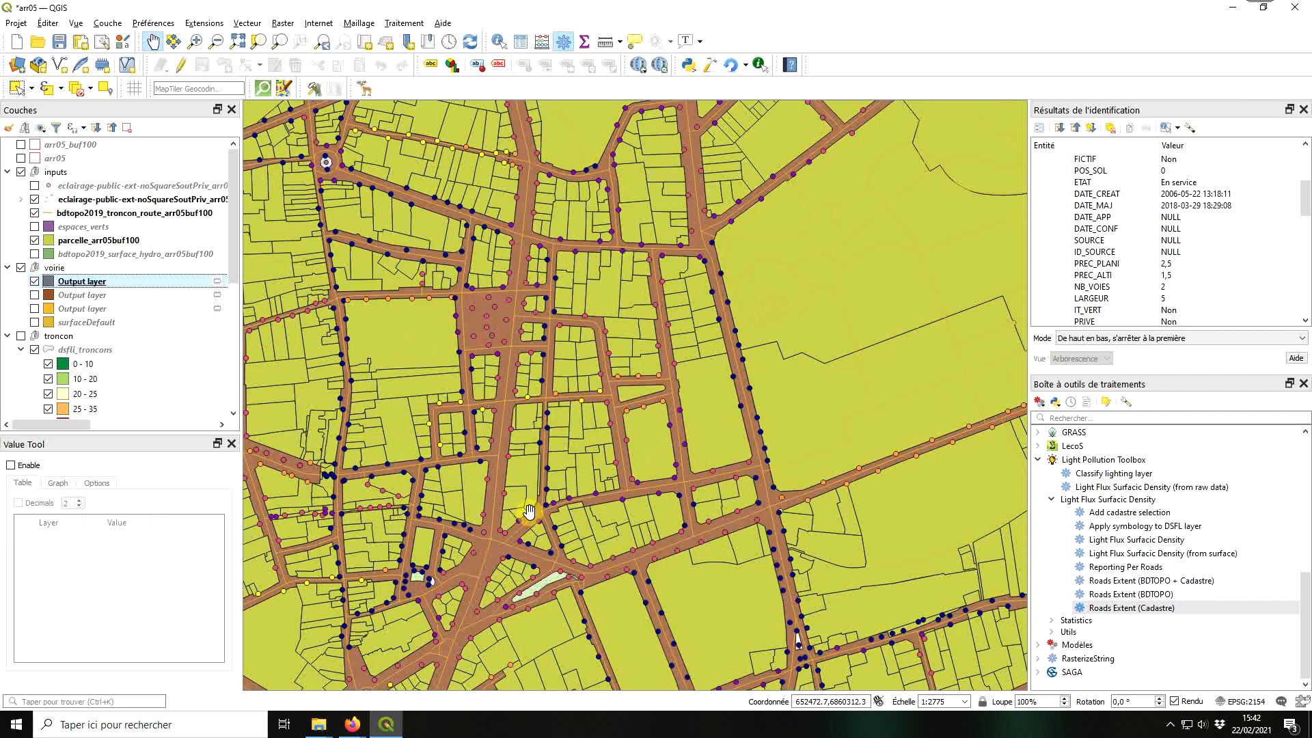
pyautogui.press('space')
pyautogui.press('space')
# Step: Compare surfaceDefault with the cadastre-based road extent around Port Saint-Bernard by alternating the visibility of the two layers
pyautogui.moveTo(581, 451); pyautogui.dragTo(506, 505)
pyautogui.scroll(-1, 653, 444)
pyautogui.moveTo(777, 386); pyautogui.dragTo(613, 476)
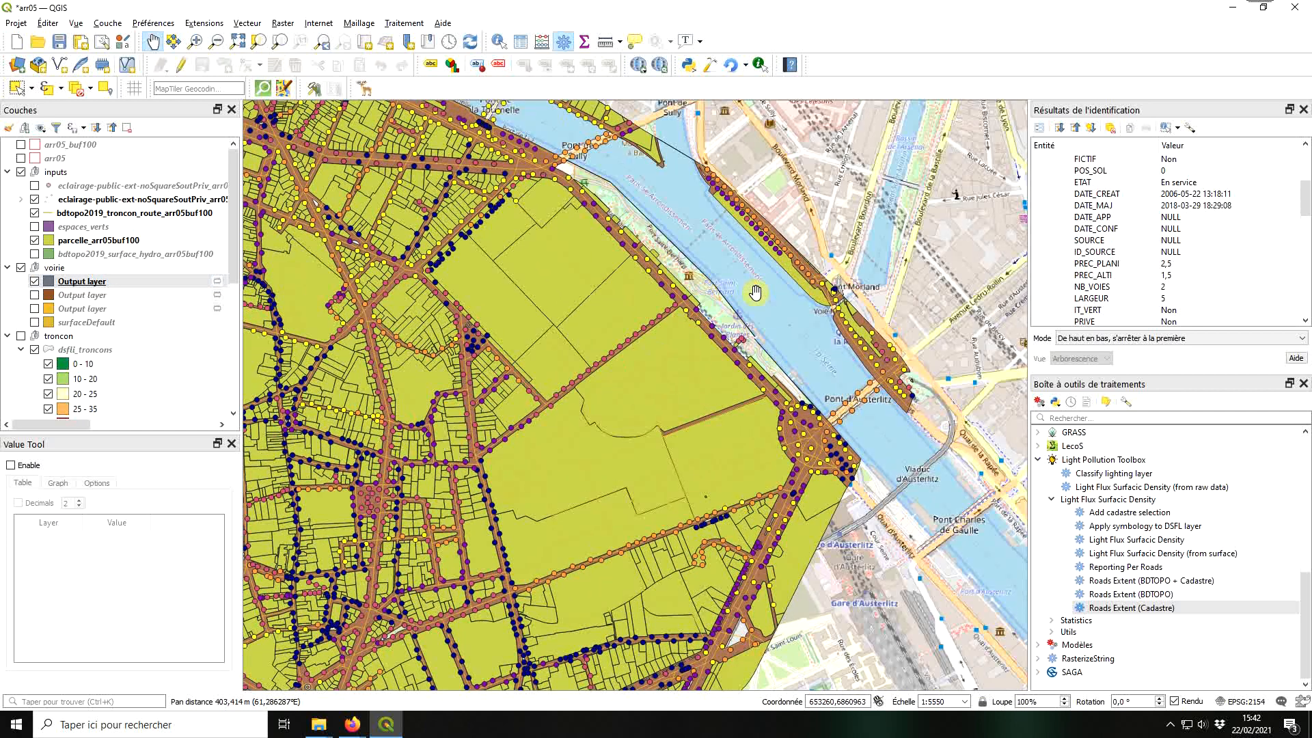
pyautogui.scroll(2, 697, 288)
pyautogui.moveTo(752, 341); pyautogui.dragTo(722, 446)
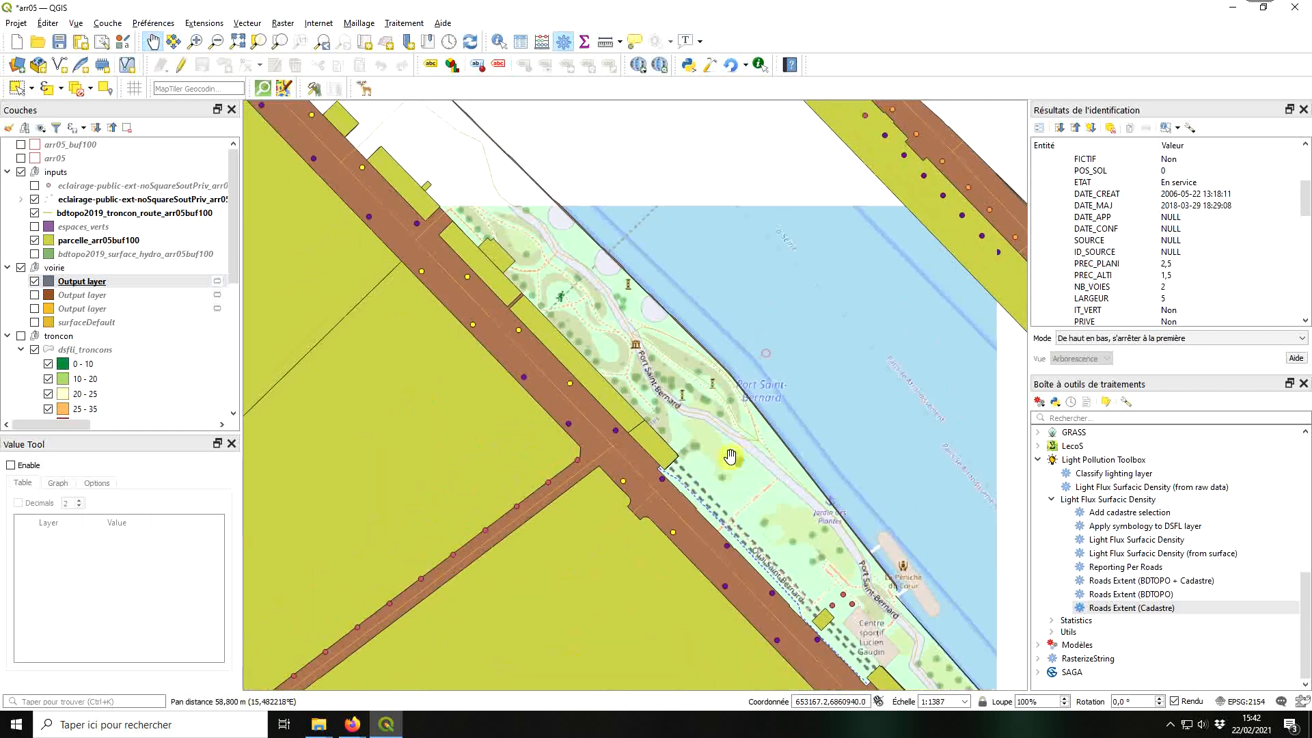
pyautogui.click(79, 321)
pyautogui.press('space')
pyautogui.click(88, 282)
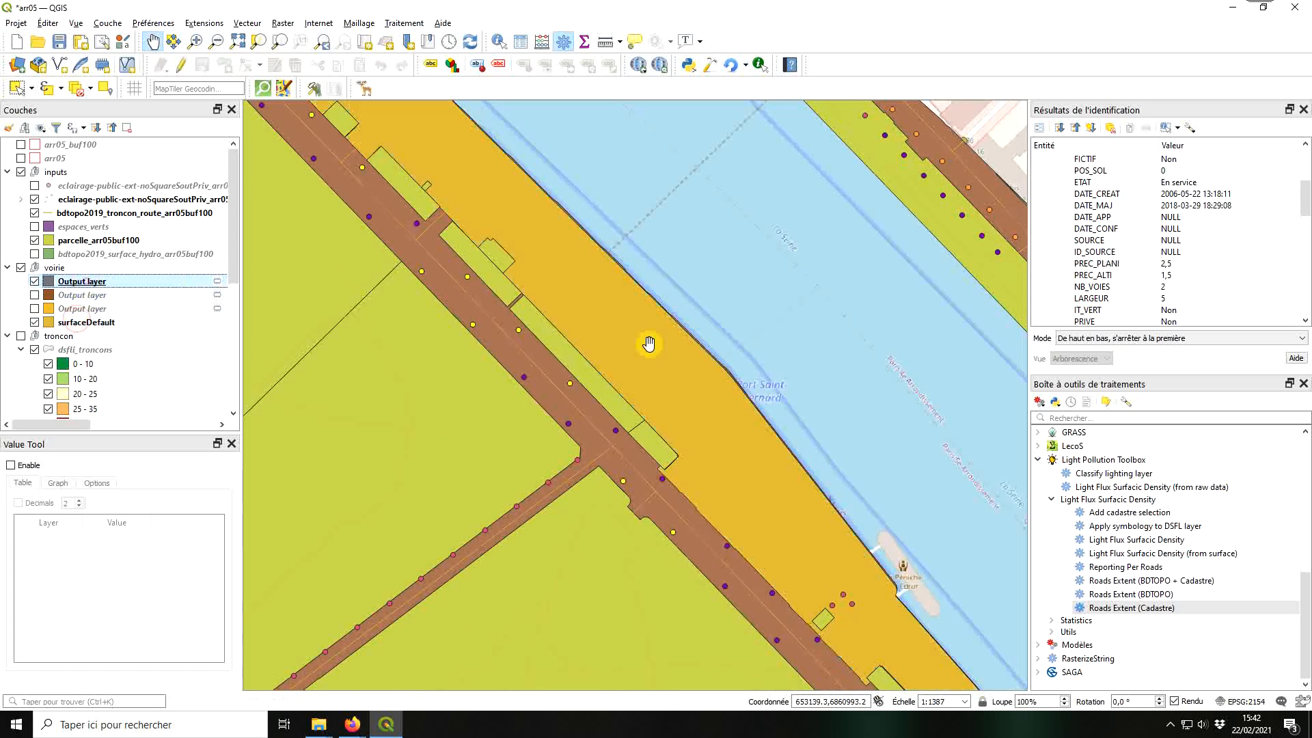
pyautogui.press('space')
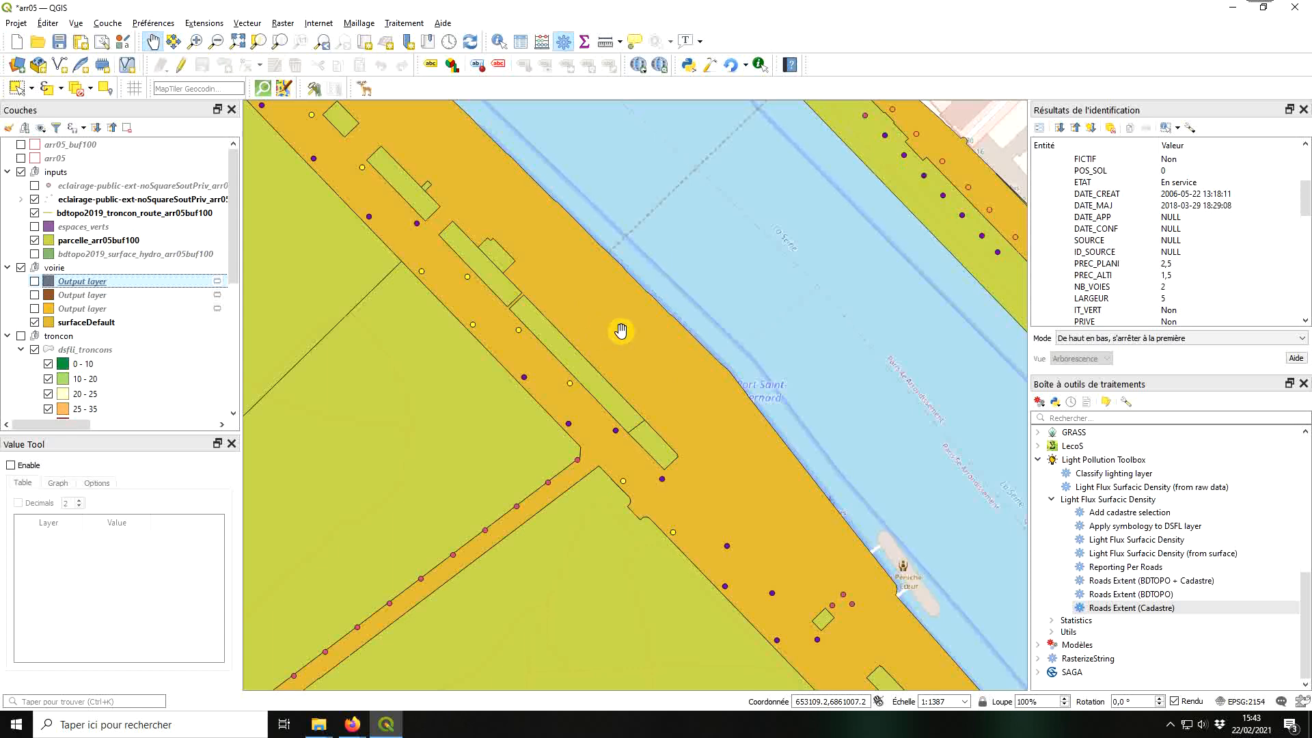
pyautogui.click(118, 287)
pyautogui.press('space')
pyautogui.click(86, 321)
pyautogui.press('space')
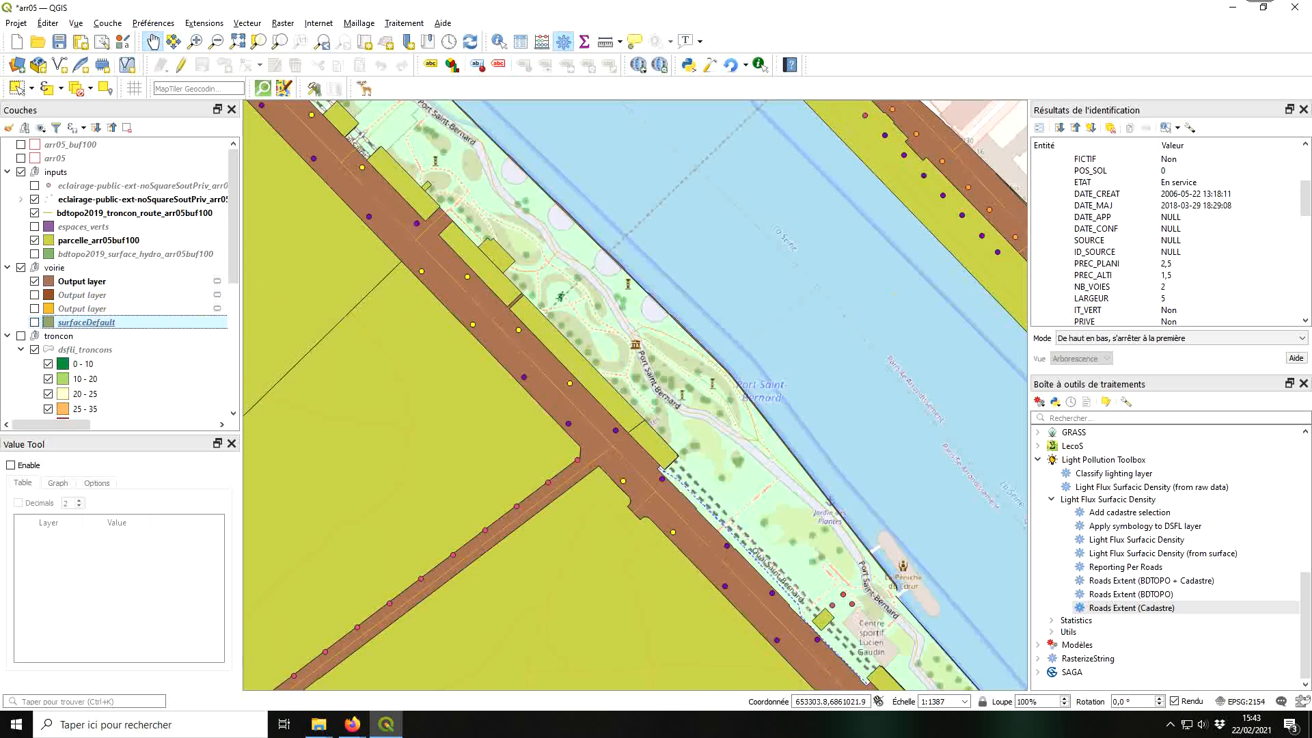
# Step: Hide the cadastre-based road extent and open Roads Extent (BDTOPO + Cadastre) with bdtopo2019_troncon_route_arr05buf100 as the roads layer
pyautogui.click(95, 280)
pyautogui.press('space')
pyautogui.click(1218, 582)
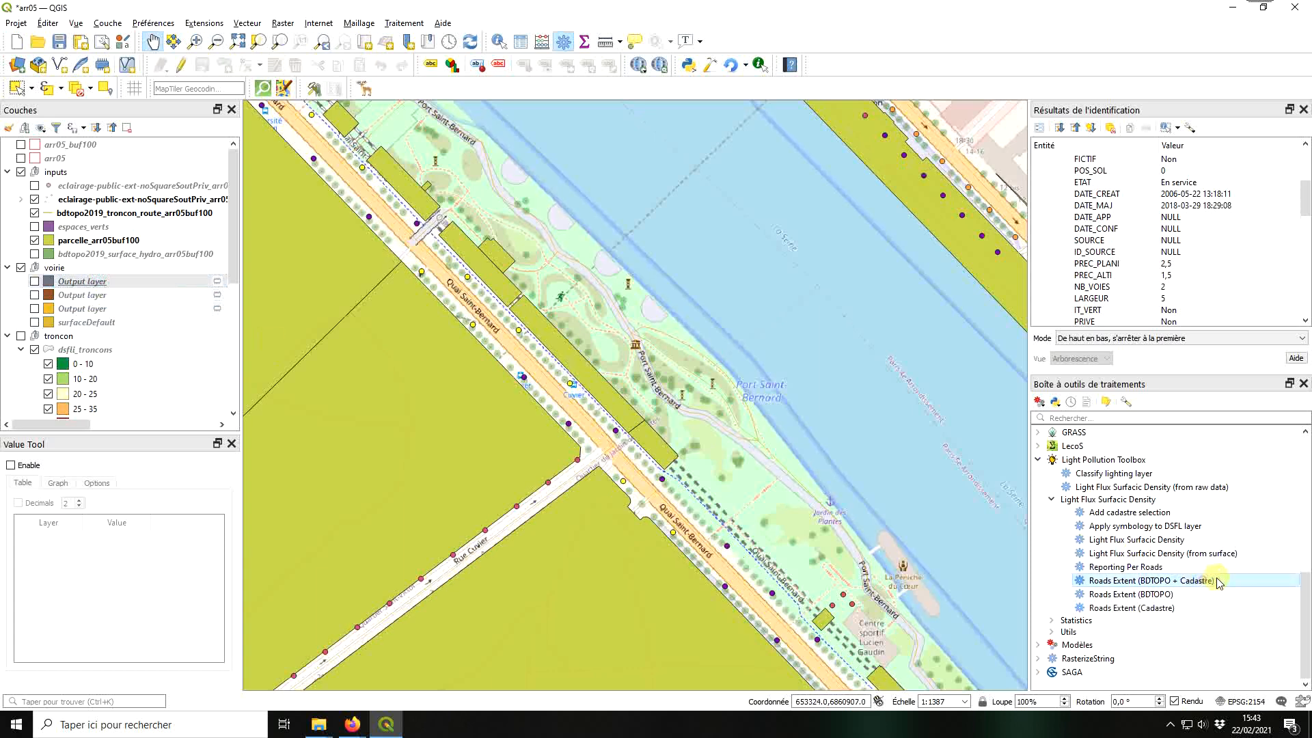
pyautogui.doubleClick(1230, 585)
pyautogui.moveTo(537, 258); pyautogui.dragTo(508, 183)
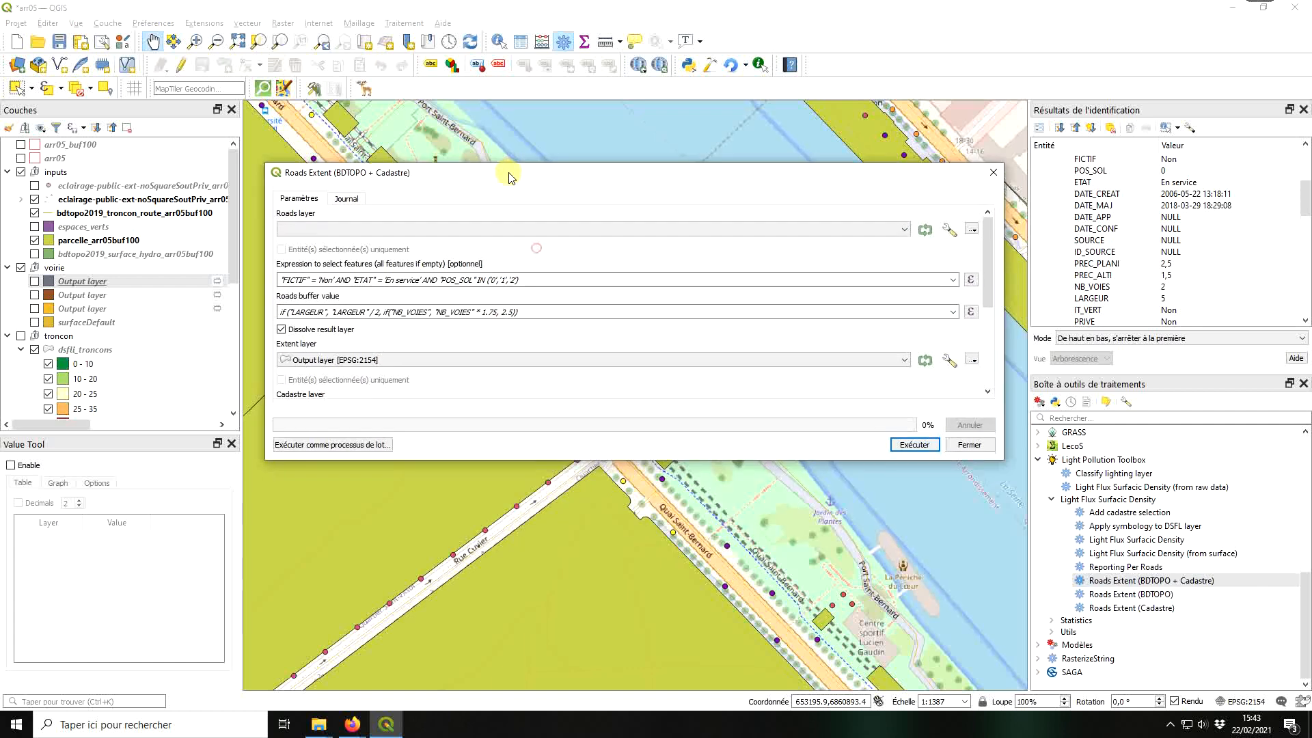
pyautogui.moveTo(521, 461); pyautogui.dragTo(515, 655)
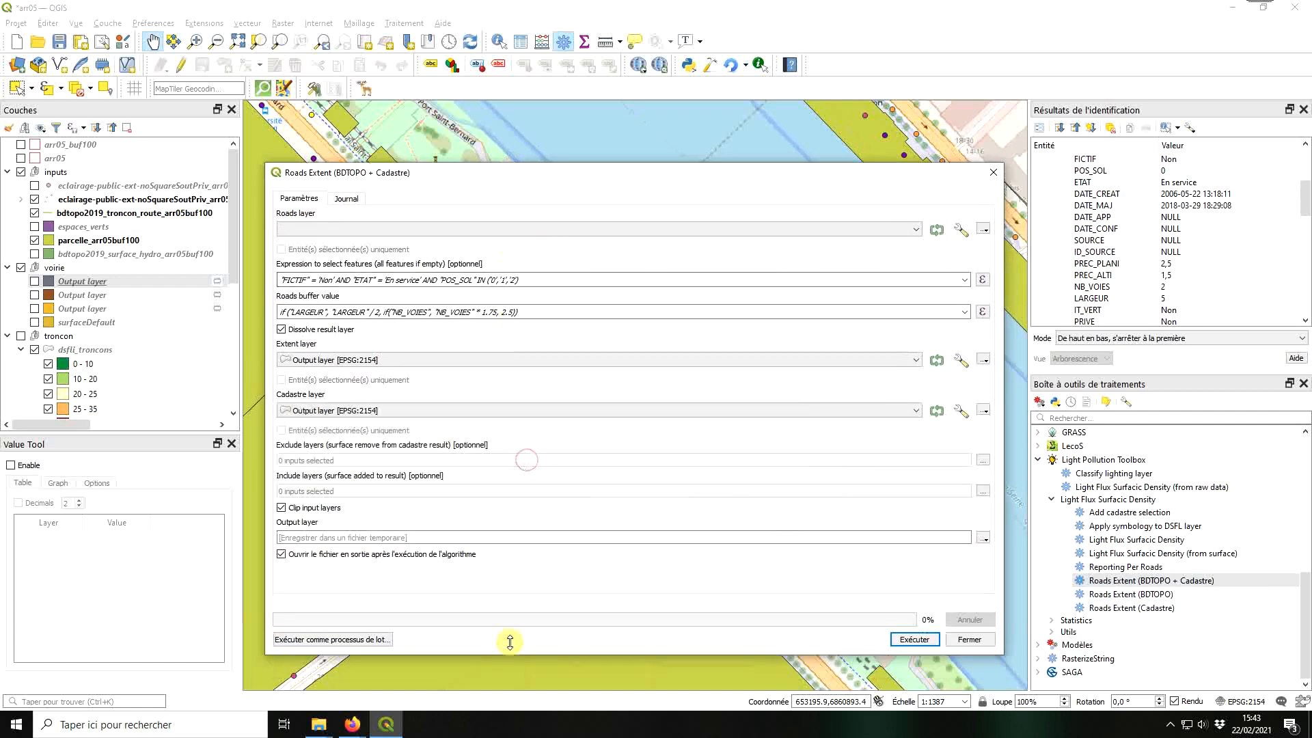
pyautogui.click(467, 226)
pyautogui.click(408, 243)
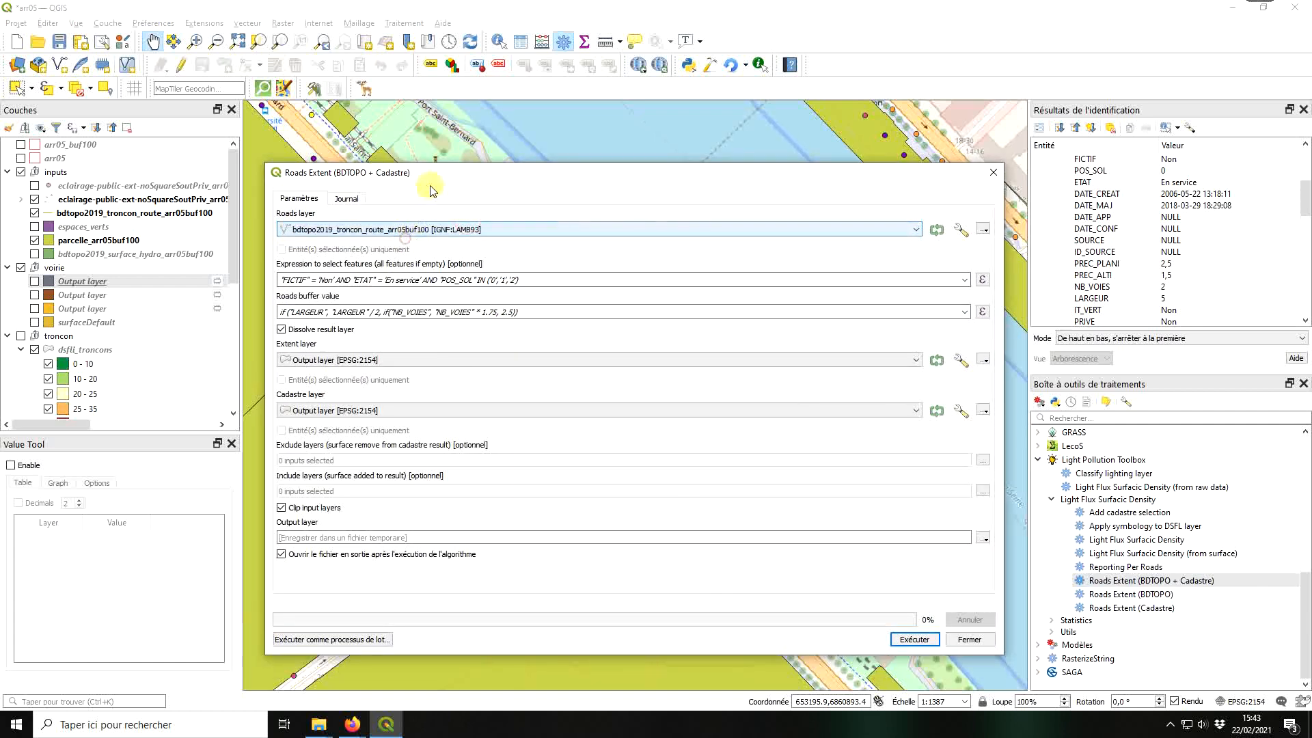
# Step: Append the condition and "nature" != 'Sentier' to the expression that selects the road features
pyautogui.moveTo(441, 176); pyautogui.dragTo(465, 131)
pyautogui.click(744, 235)
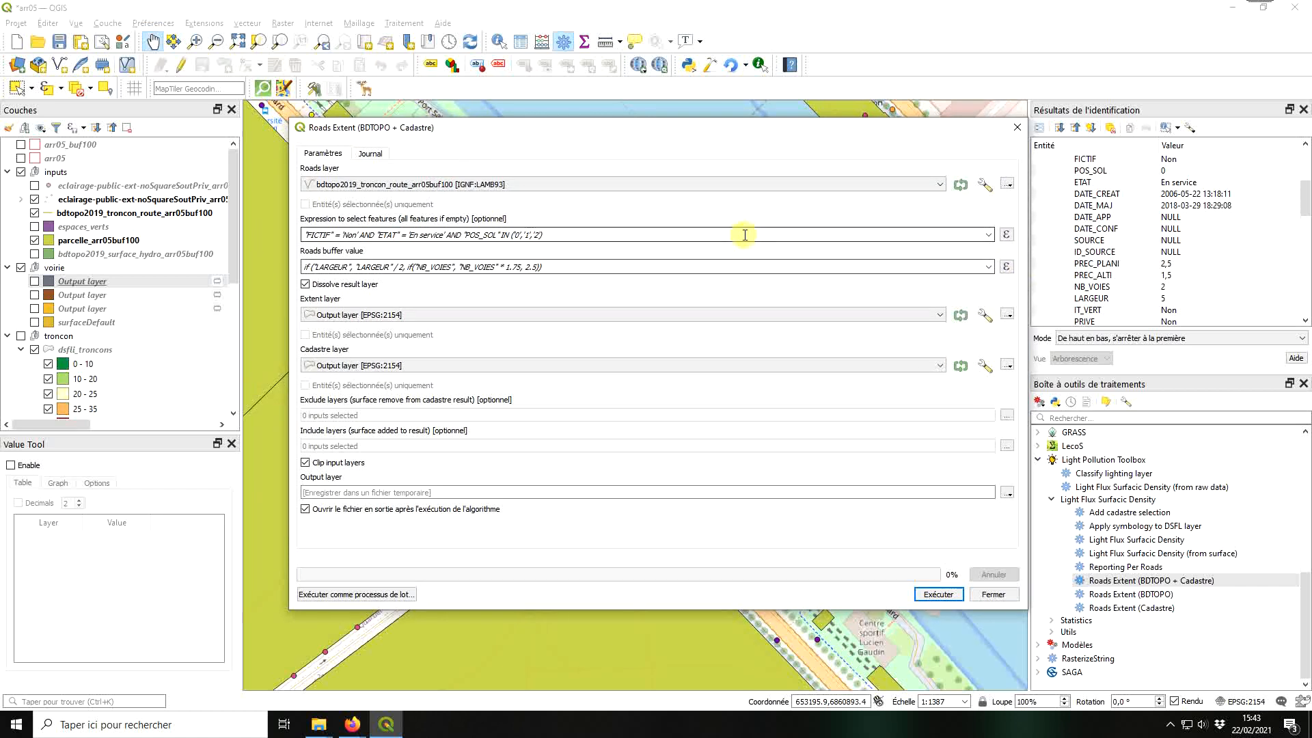
pyautogui.write('and')
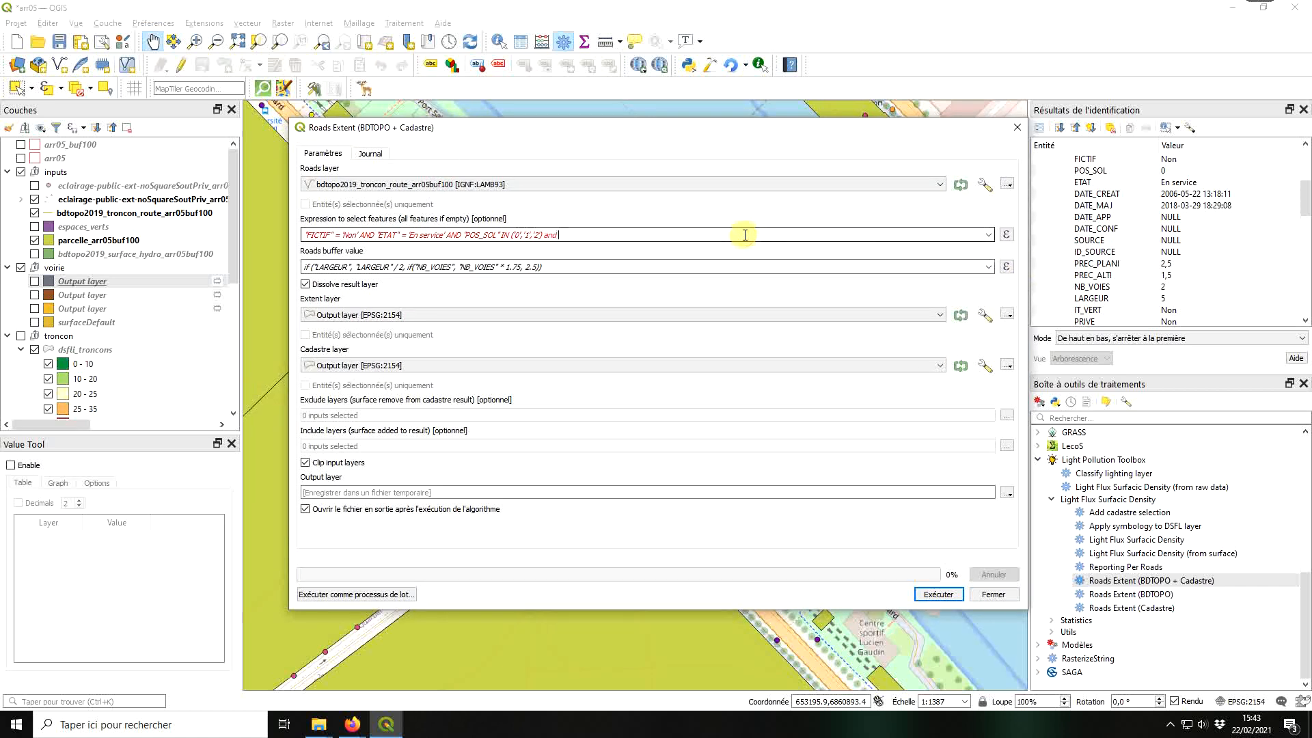
pyautogui.write(' "nature" != \'Sentier\'')
pyautogui.click(571, 272)
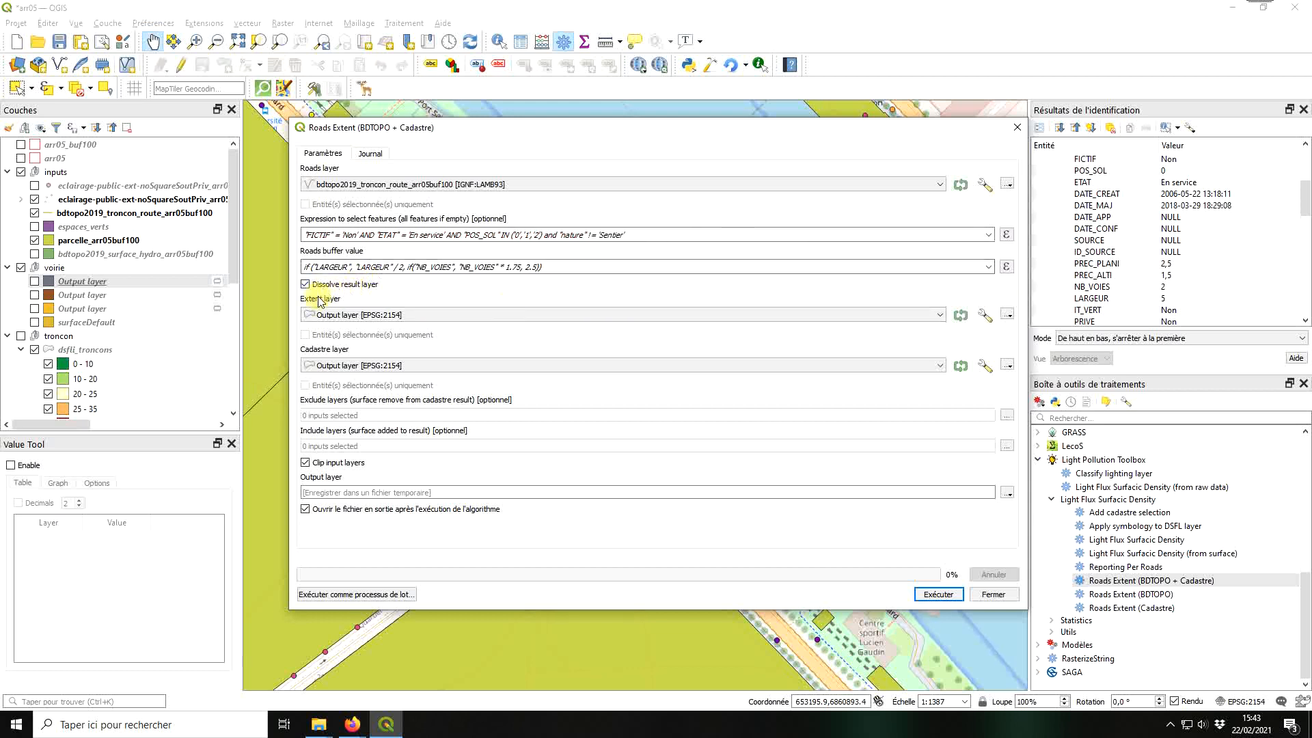
# Step: Set arr05_buf100 as the extent layer and parcelle_arr05buf100 as the cadastre layer
pyautogui.click(335, 316)
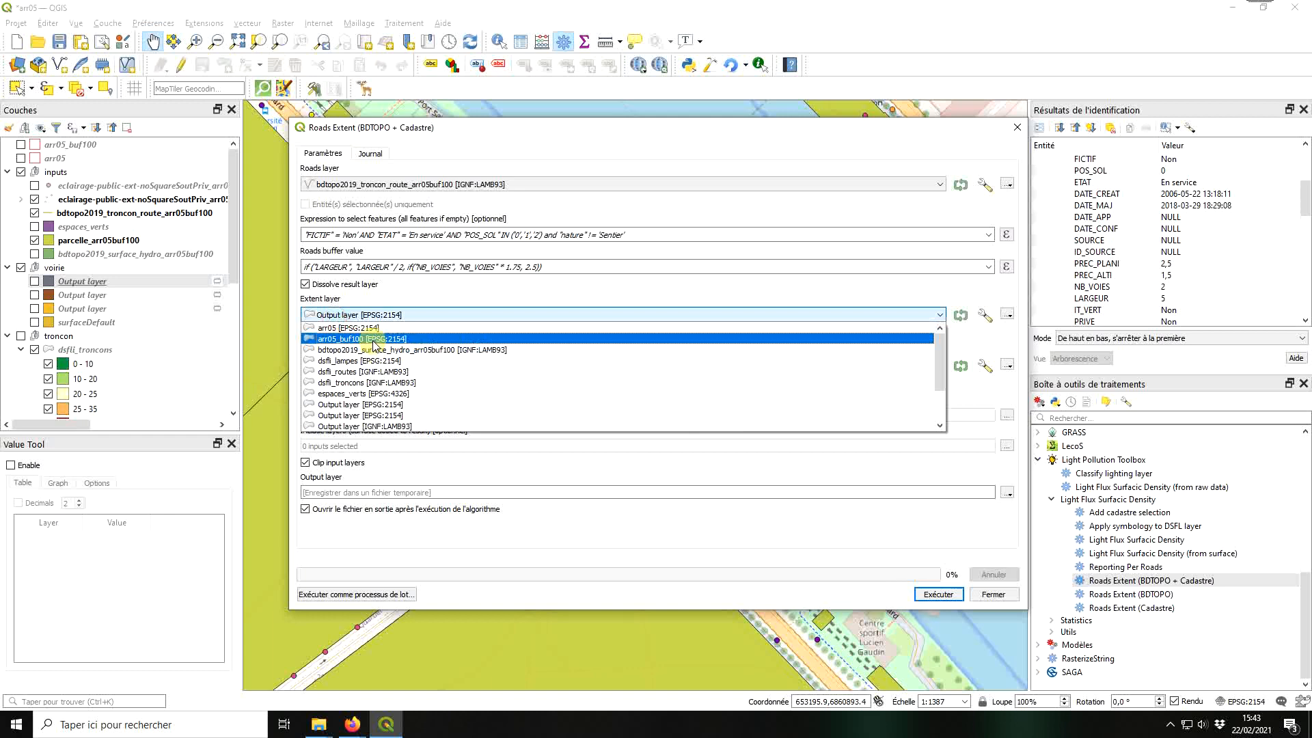
pyautogui.click(373, 339)
pyautogui.click(383, 366)
pyautogui.scroll(-2, 404, 434)
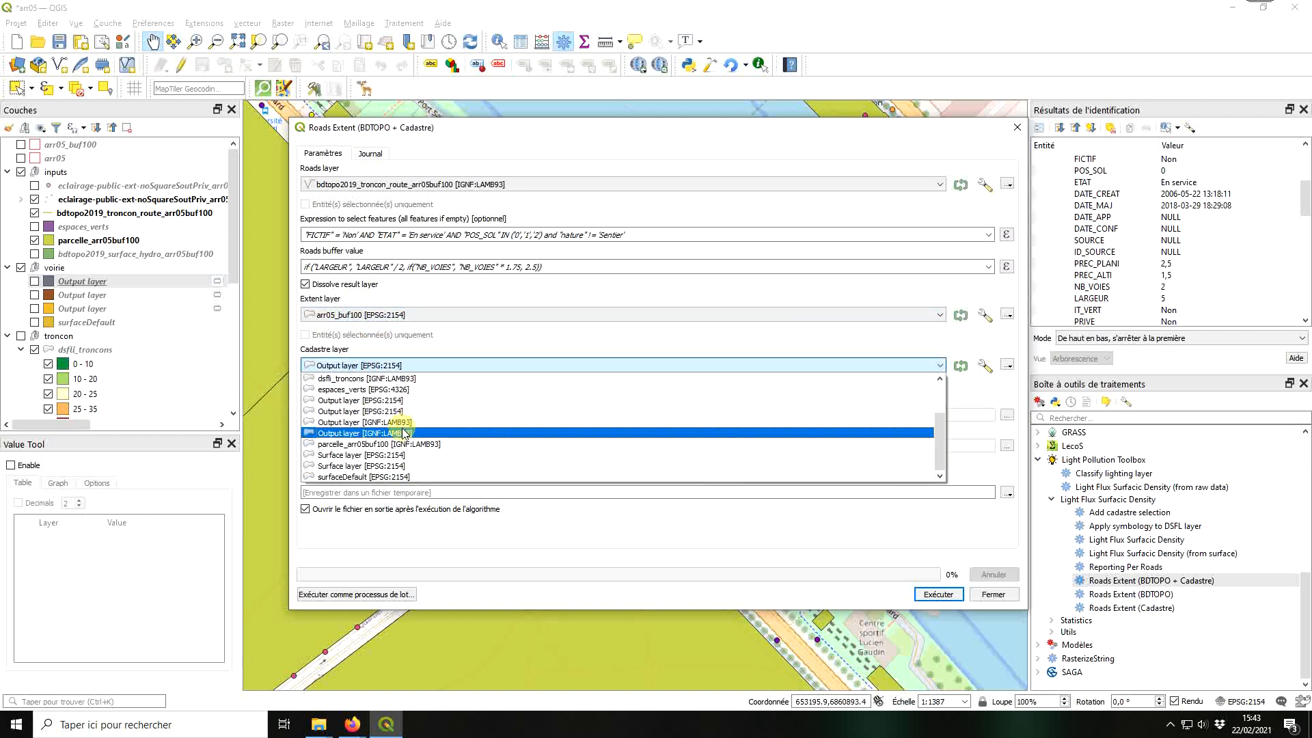
pyautogui.click(405, 433)
# Step: Exclude bdtopo2019_surface_hydro_arr05buf100 and espaces_verts from the cadastre result and run Roads Extent (BDTOPO + Cadastre)
pyautogui.click(1005, 417)
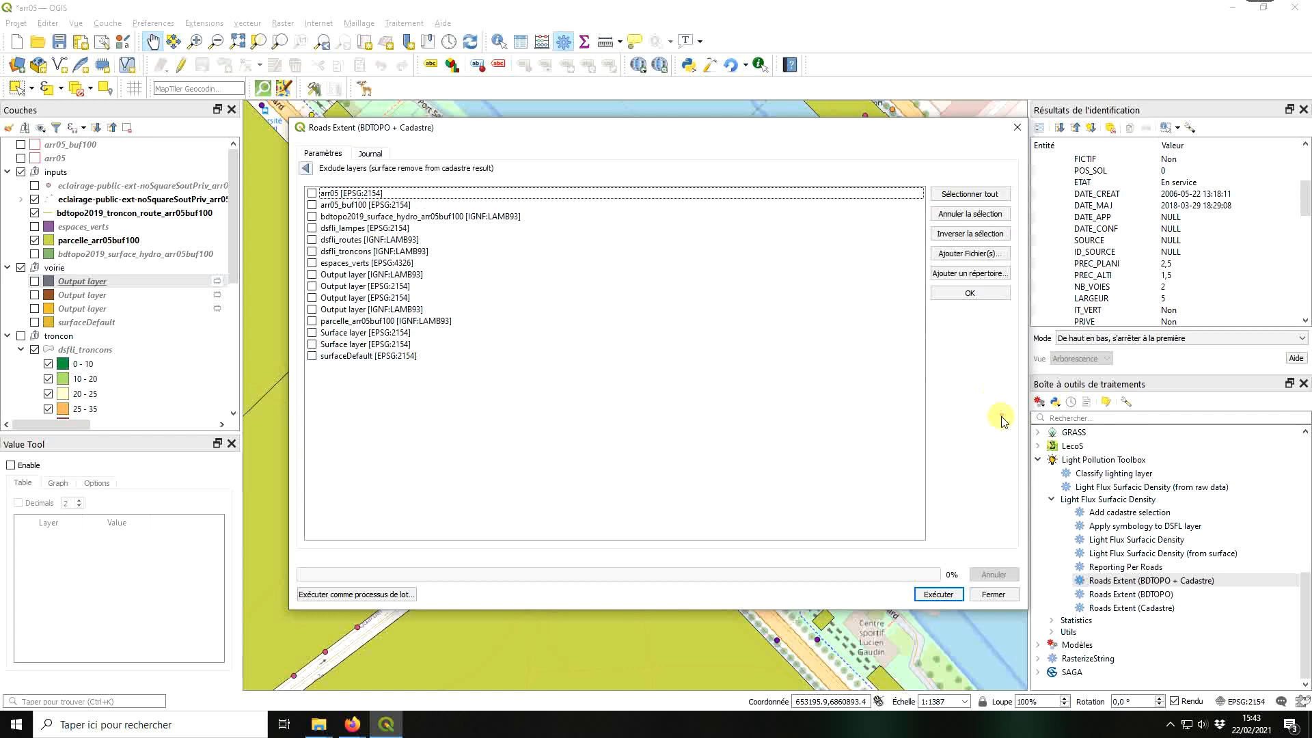
pyautogui.click(313, 263)
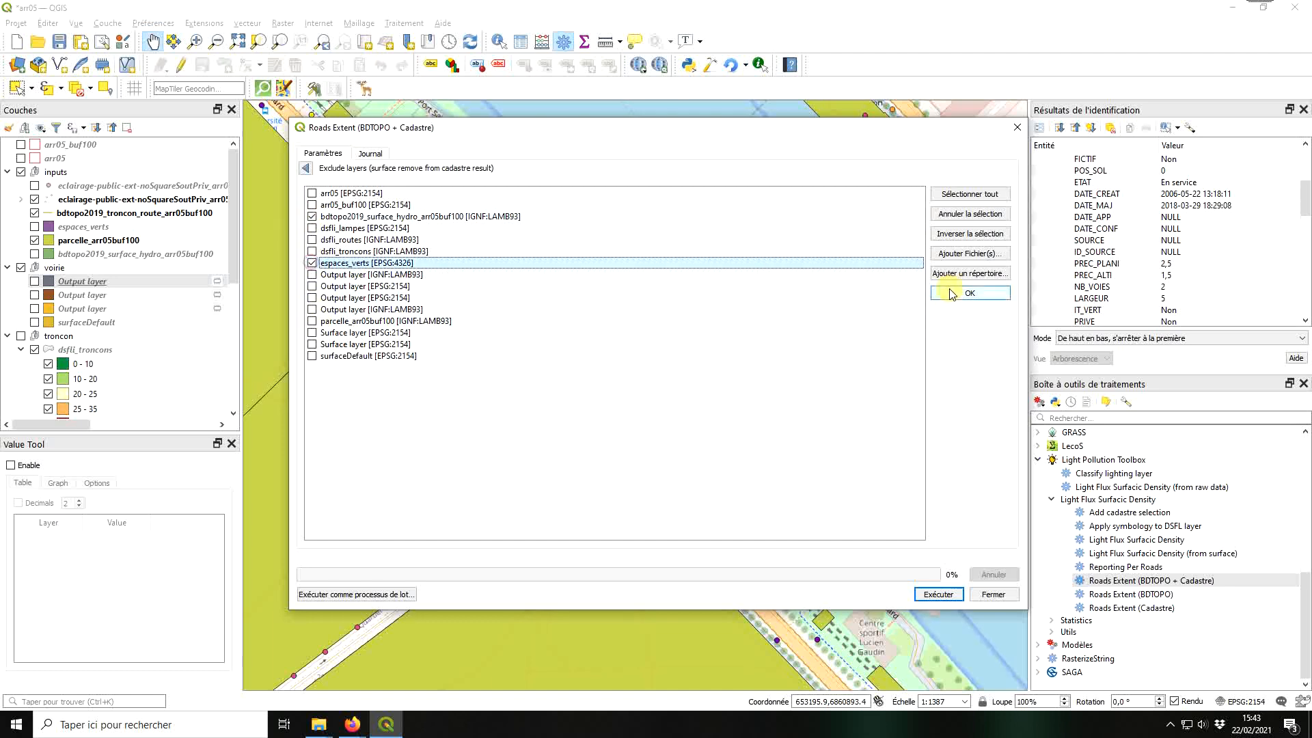
pyautogui.click(969, 292)
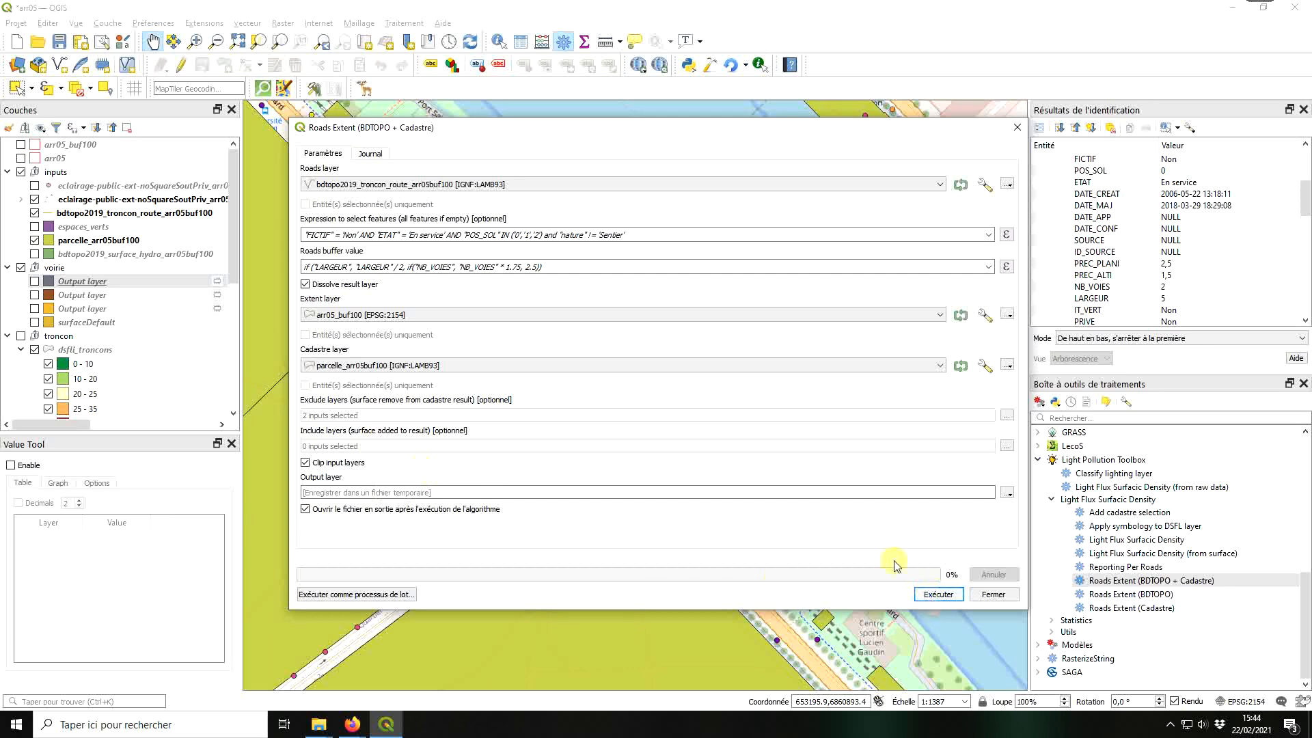
pyautogui.click(937, 595)
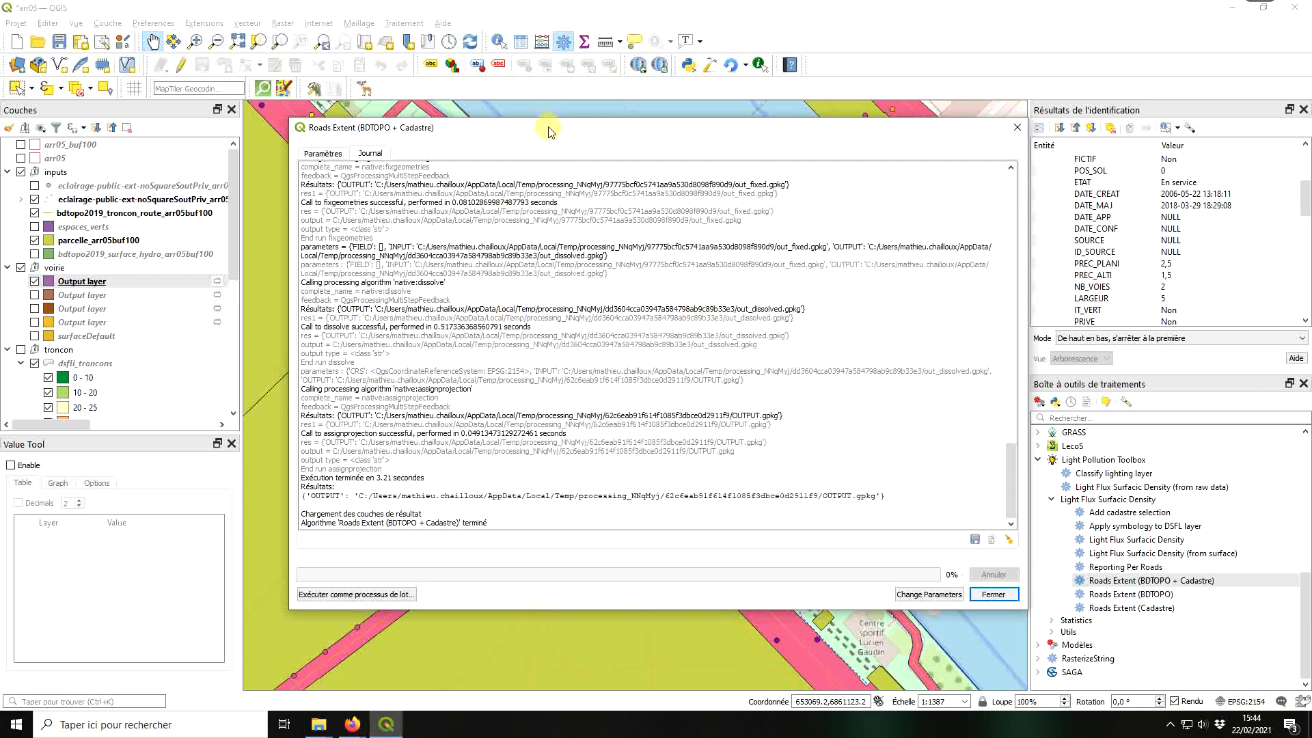
# Step: Close the algorithm dialog and examine the combined road extent along Quai Saint-Bernard and the surrounding streets
pyautogui.press('Escape')
pyautogui.scroll(-2, 563, 416)
pyautogui.moveTo(535, 492); pyautogui.dragTo(606, 403)
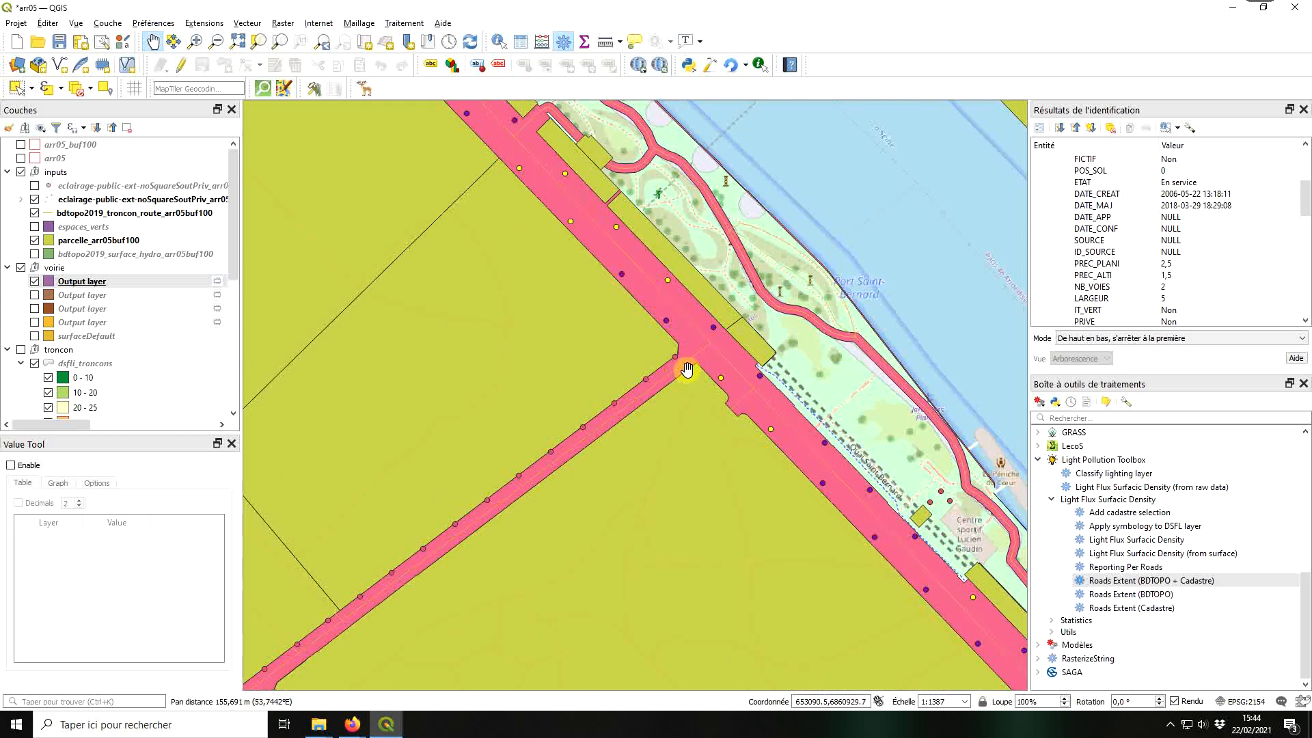
pyautogui.scroll(1, 683, 367)
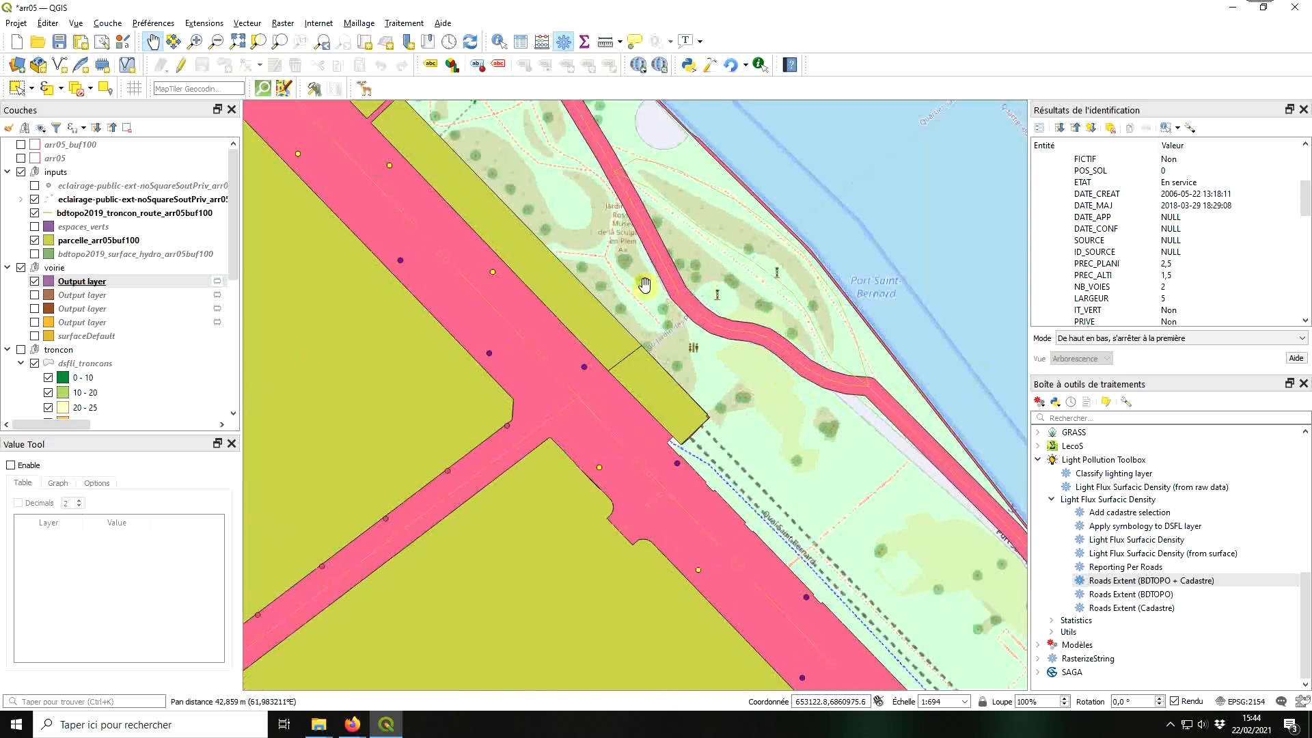
pyautogui.scroll(-2, 644, 284)
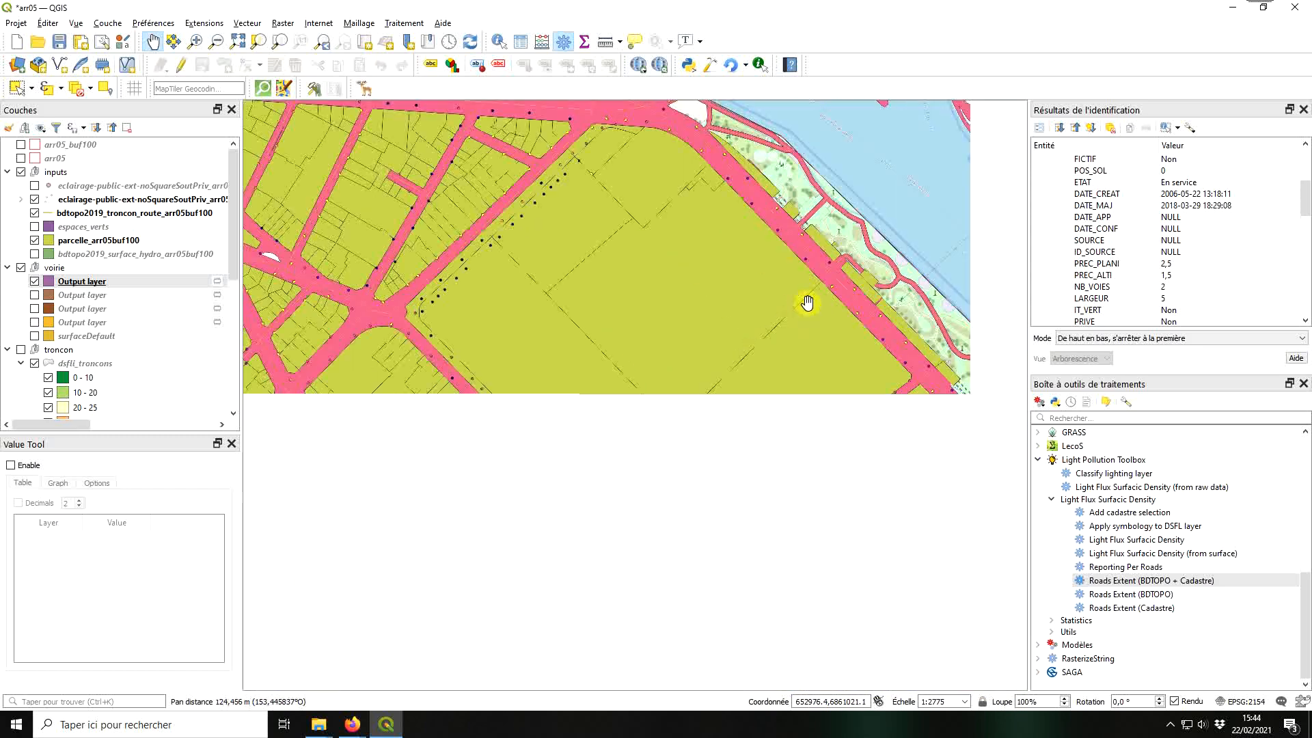
pyautogui.moveTo(807, 302); pyautogui.dragTo(612, 473)
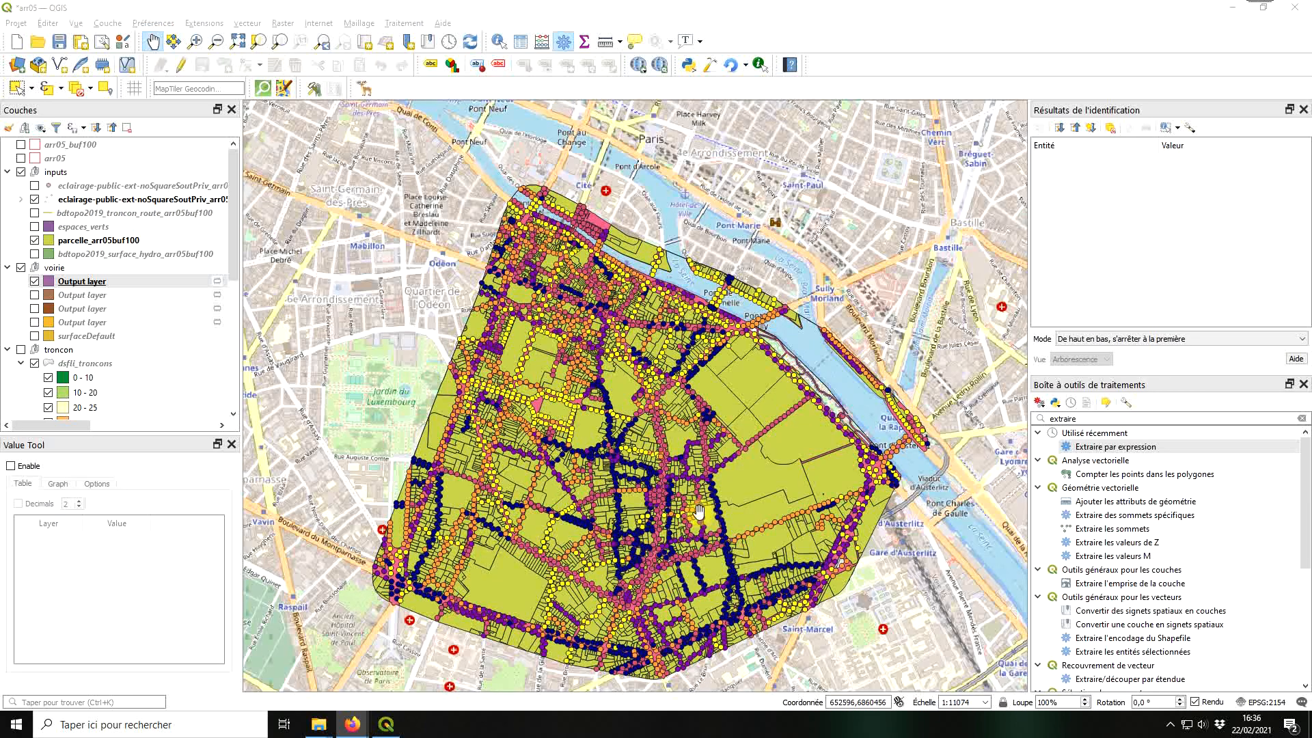
# Step: Hide the combined road extent output, the parcelle_arr05buf100 layer and the displayed eclairage-public layer
pyautogui.click(124, 283)
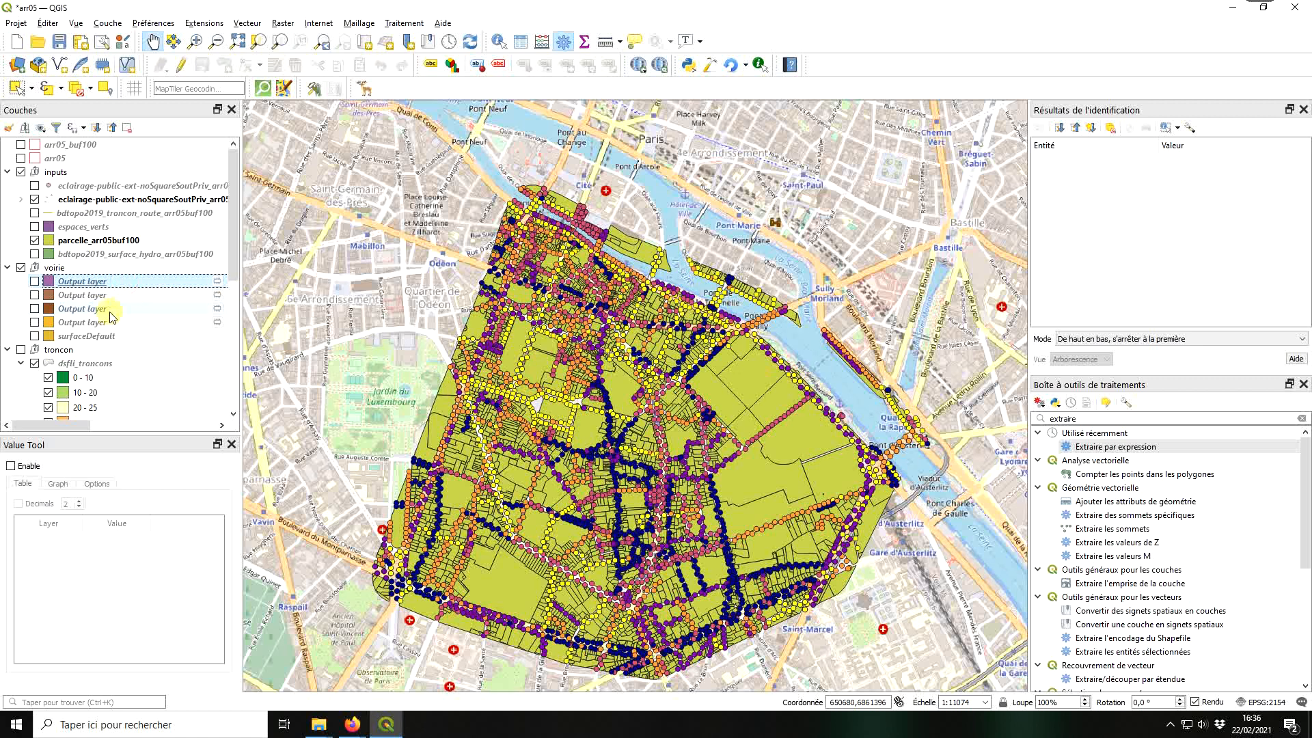
pyautogui.click(35, 239)
pyautogui.click(34, 199)
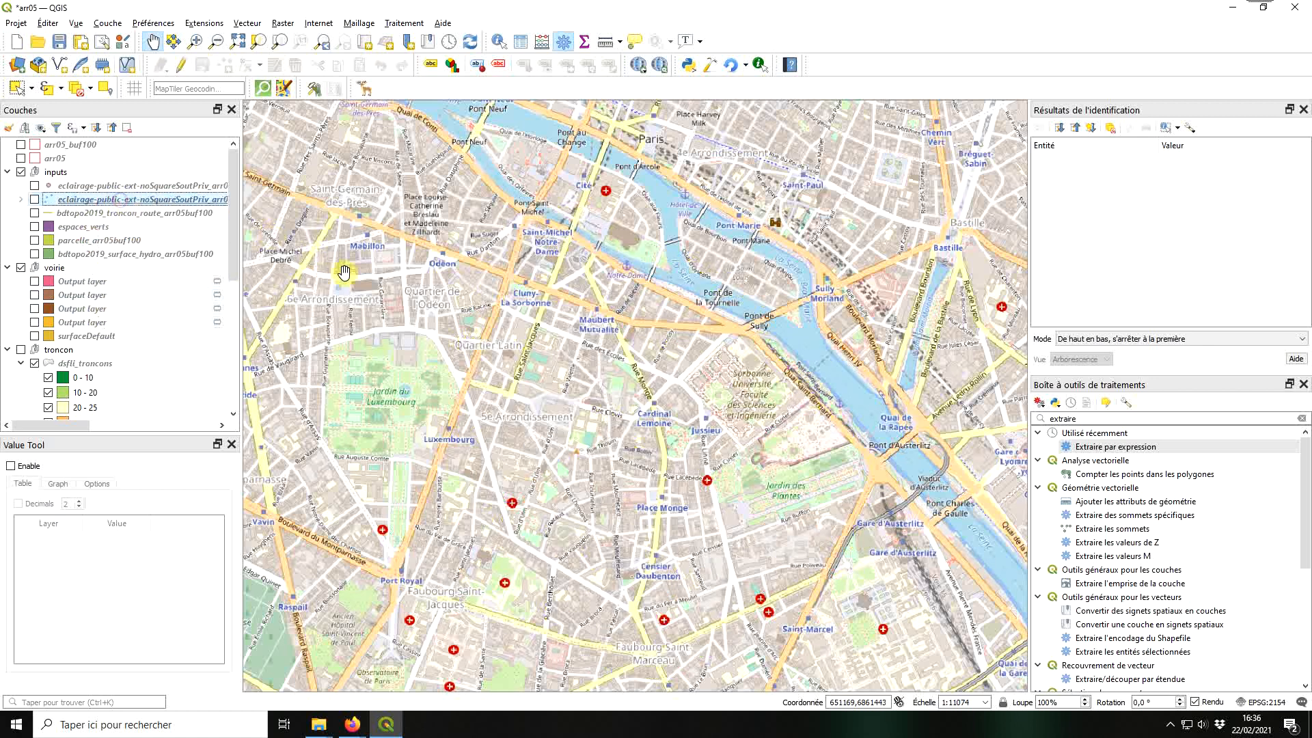
# Step: Add the EQUIPEMENT_DE_TRANSPORT layer from the TRANSPORT folder to the voirie group of the QGIS project
pyautogui.moveTo(318, 725)
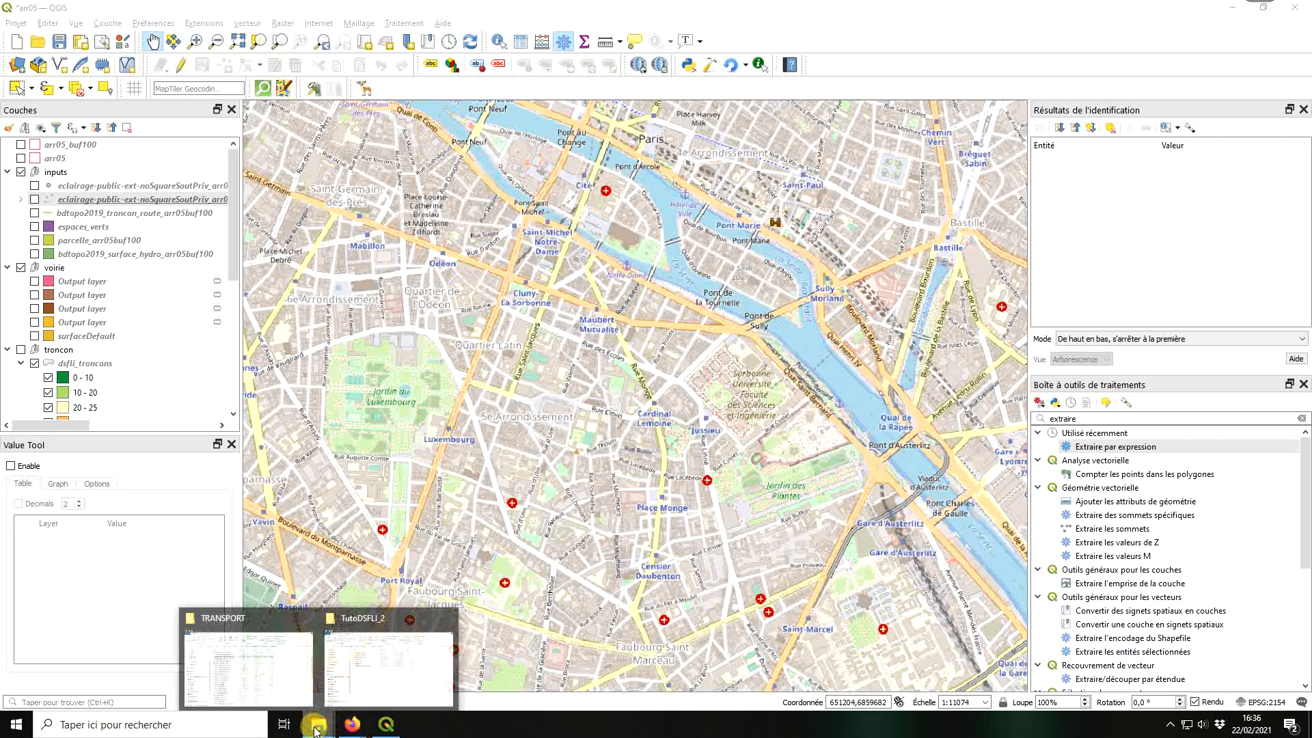
pyautogui.click(252, 661)
pyautogui.moveTo(424, 339); pyautogui.dragTo(157, 281)
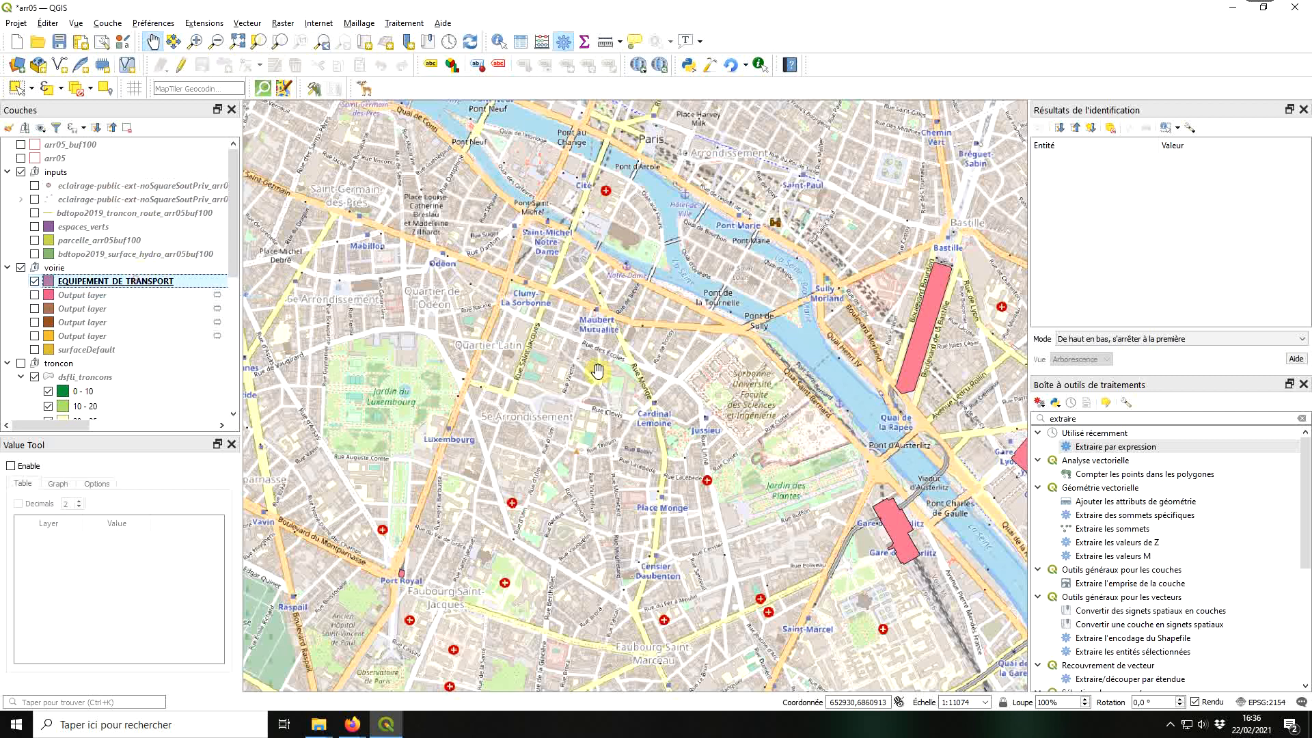
# Step: Open Extract by Expression on EQUIPEMENT_DE_TRANSPORT and list all unique values of the NATURE field in the expression builder
pyautogui.doubleClick(1149, 446)
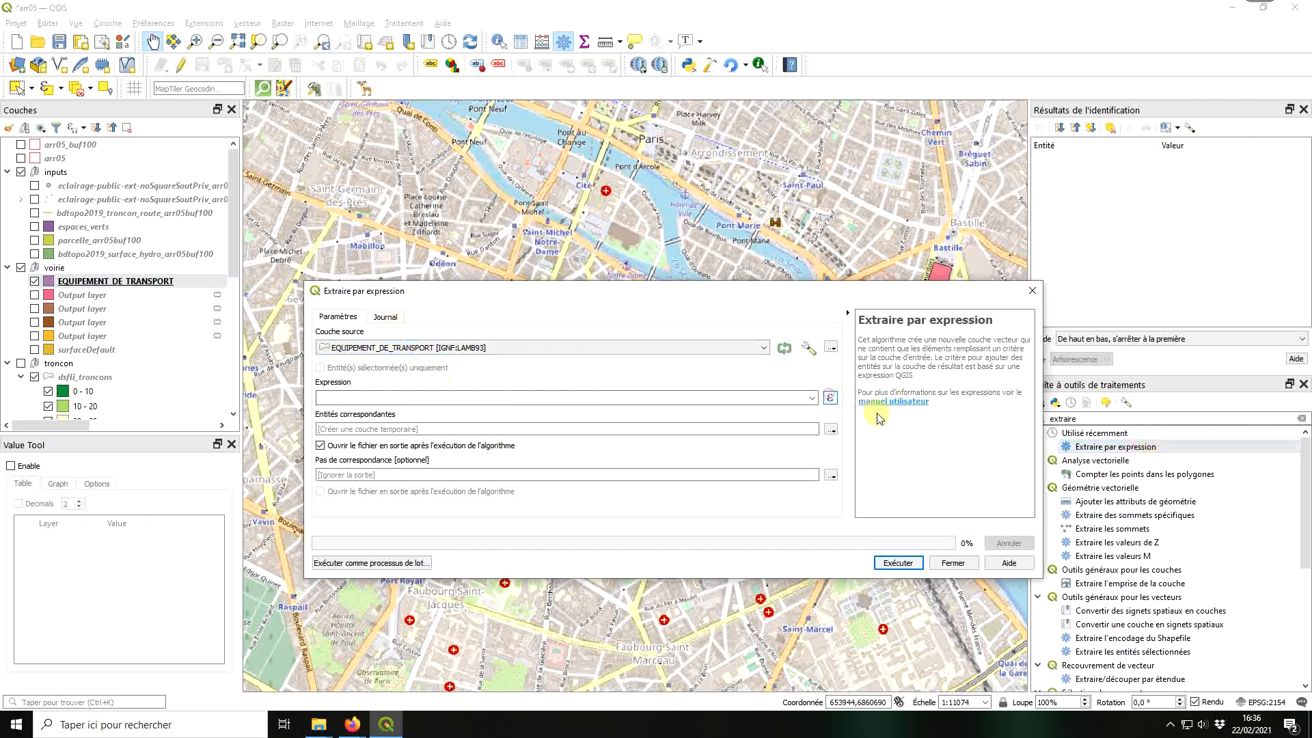
pyautogui.click(830, 397)
pyautogui.click(697, 238)
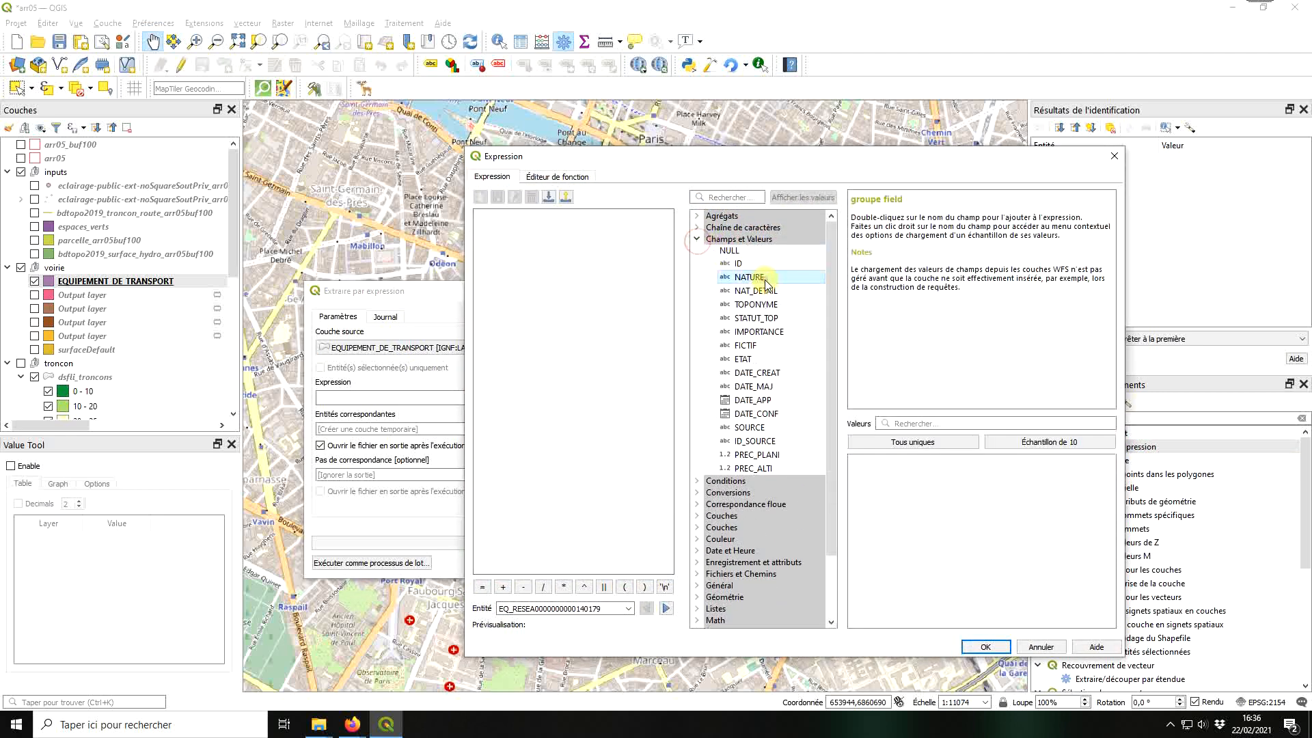
pyautogui.click(888, 441)
# Step: Build the extraction expression "NATURE" = 'Parking' and accept it
pyautogui.click(562, 266)
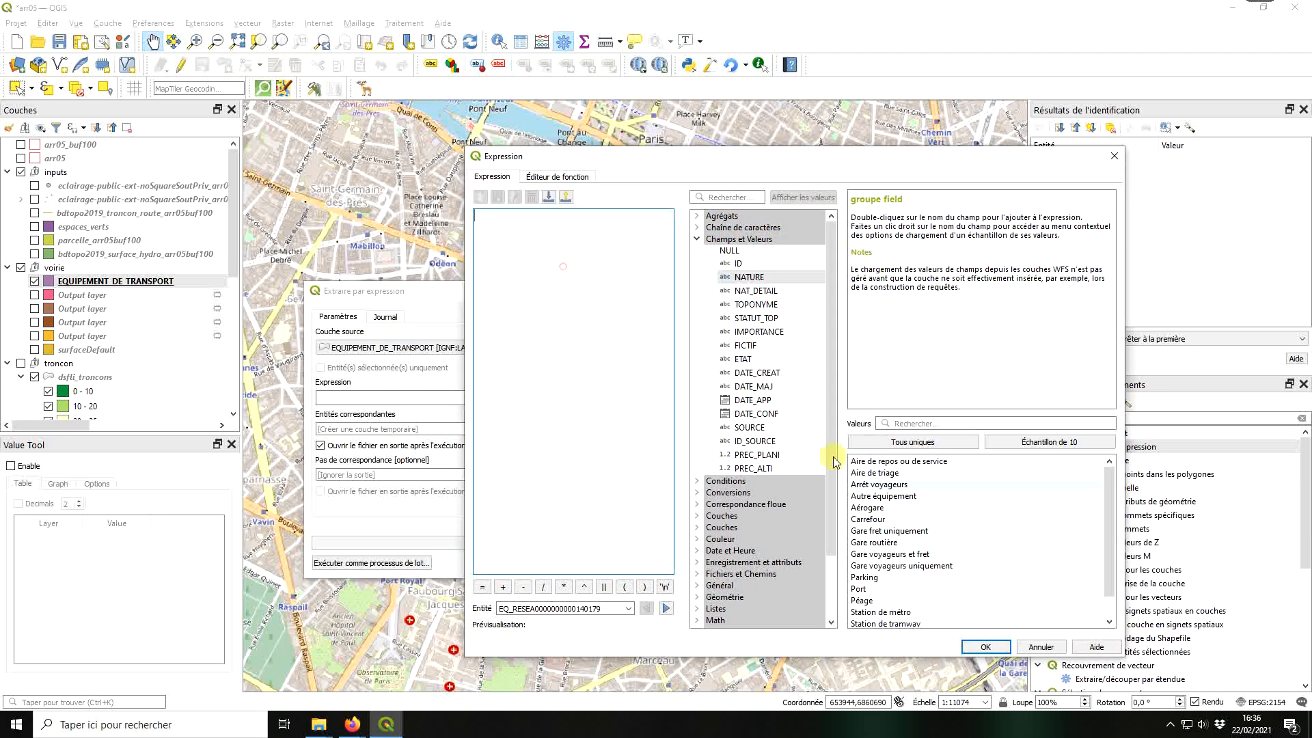
pyautogui.scroll(-1, 933, 553)
pyautogui.doubleClick(746, 277)
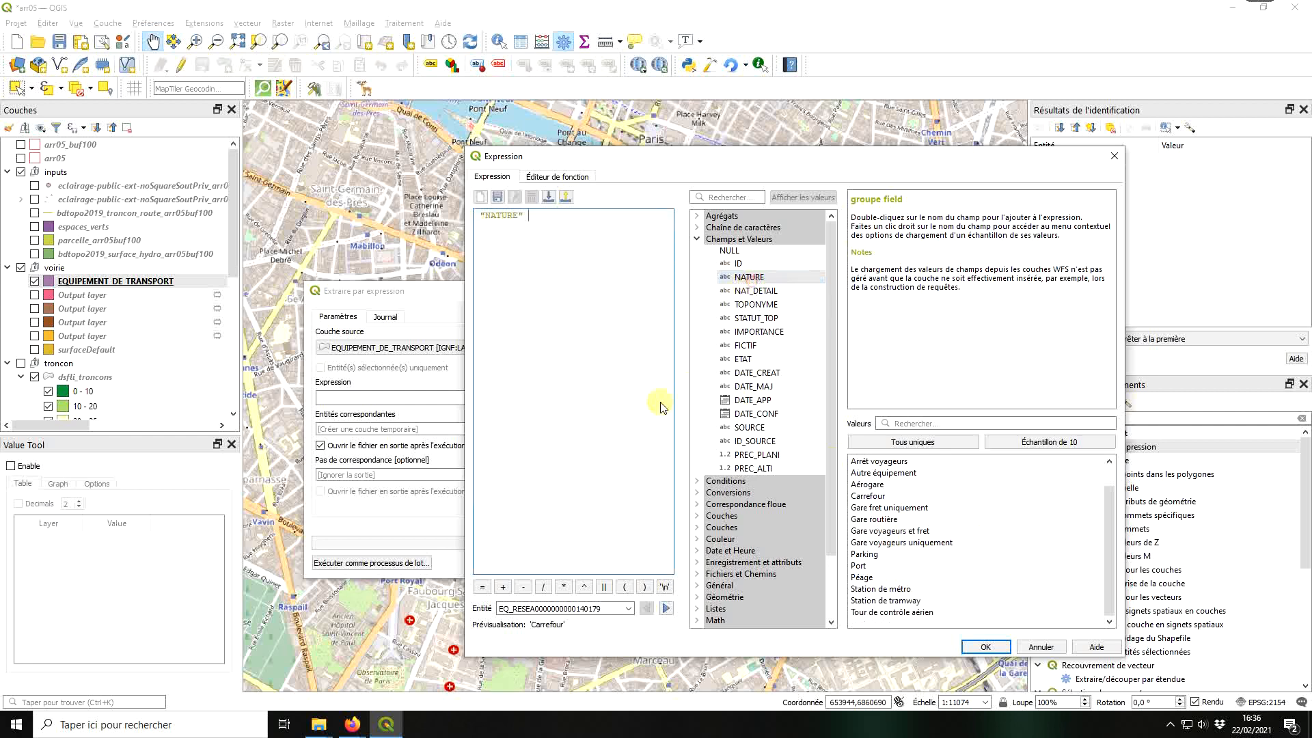
pyautogui.click(482, 586)
pyautogui.doubleClick(892, 555)
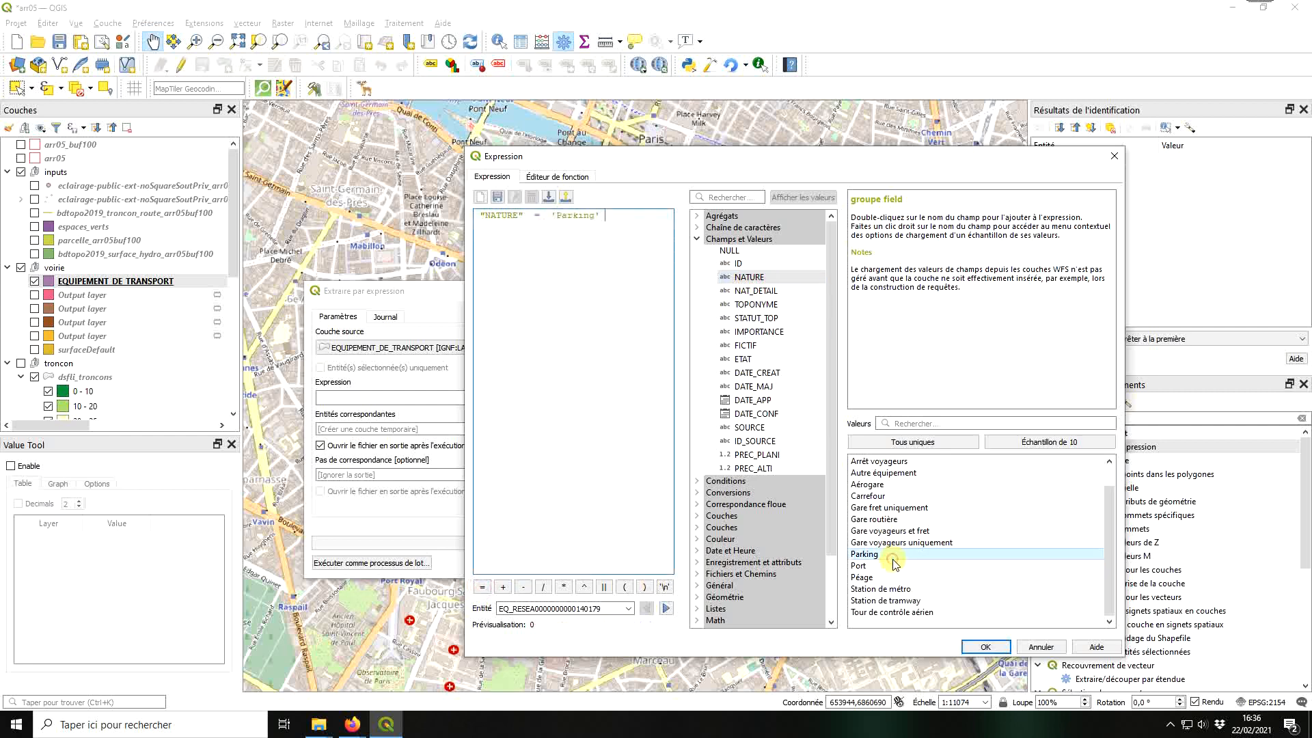
pyautogui.click(986, 646)
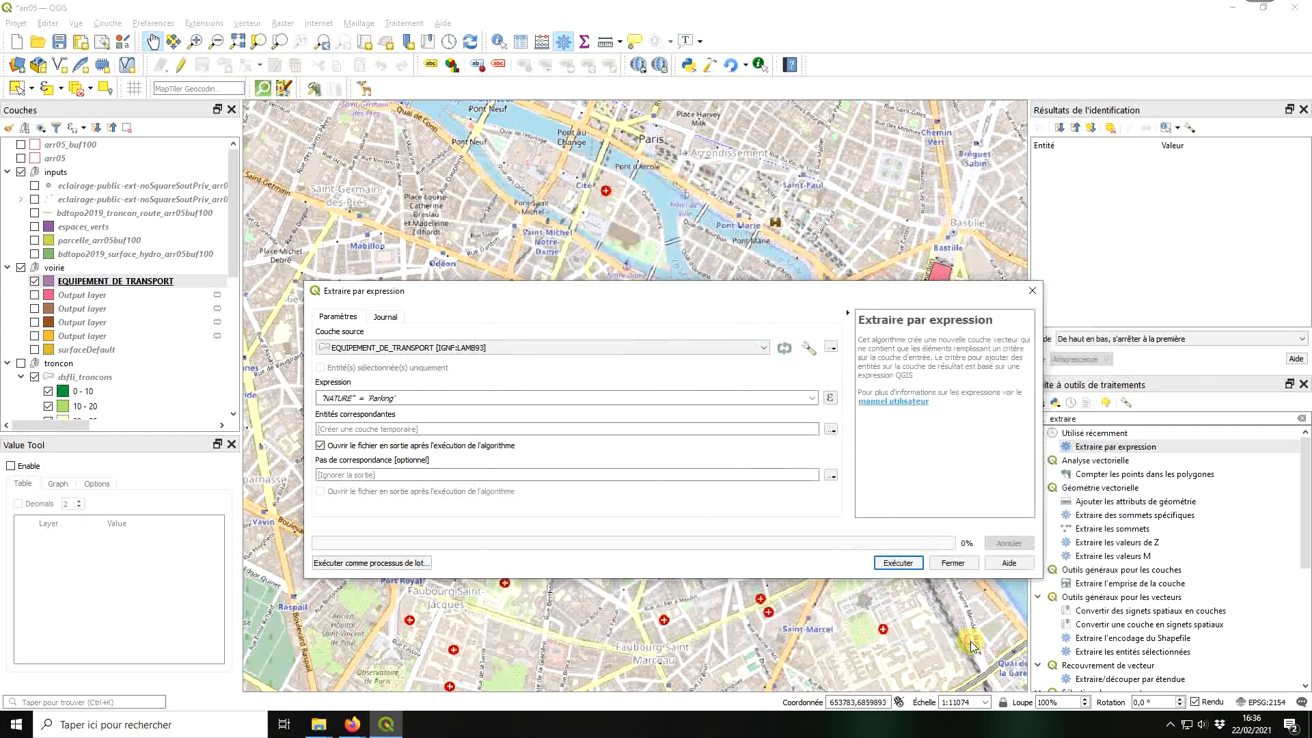
# Step: Run the parking extraction into a temporary layer and inspect the extracted areas around Boulevard Saint-Germain
pyautogui.click(886, 563)
pyautogui.click(1031, 291)
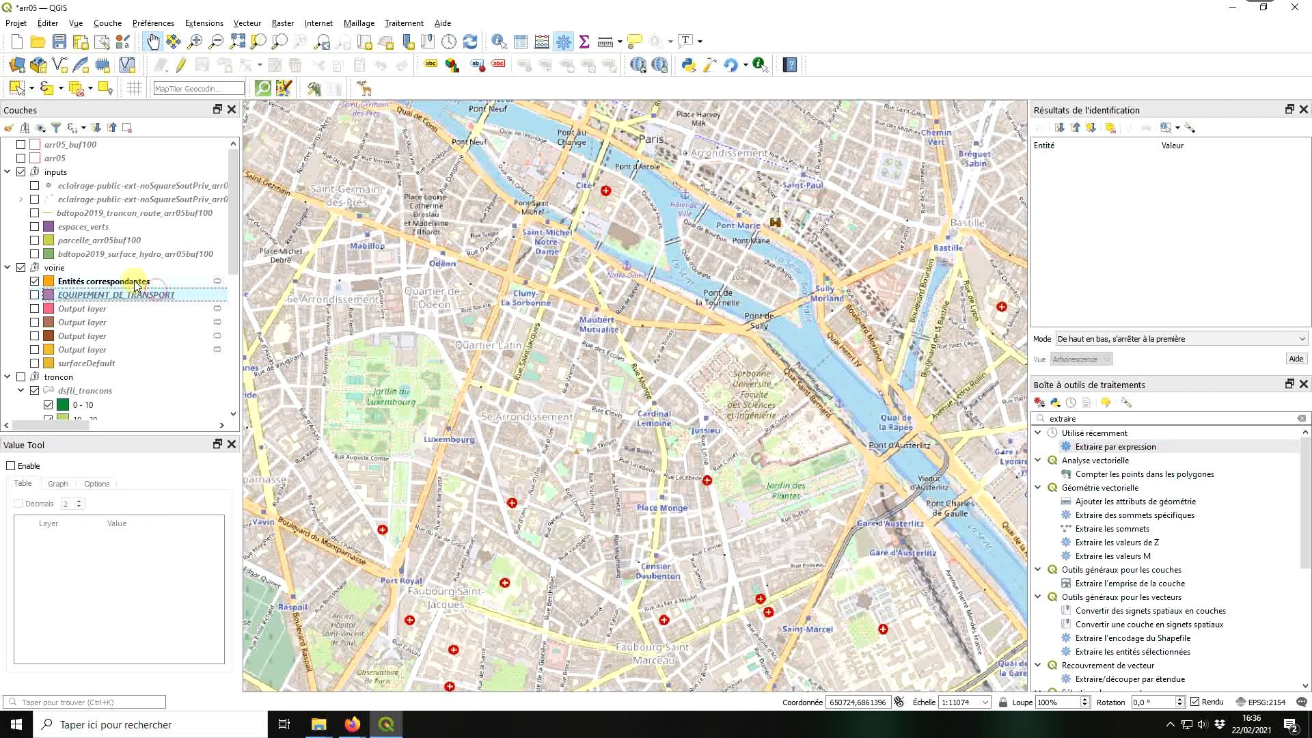
pyautogui.click(136, 285)
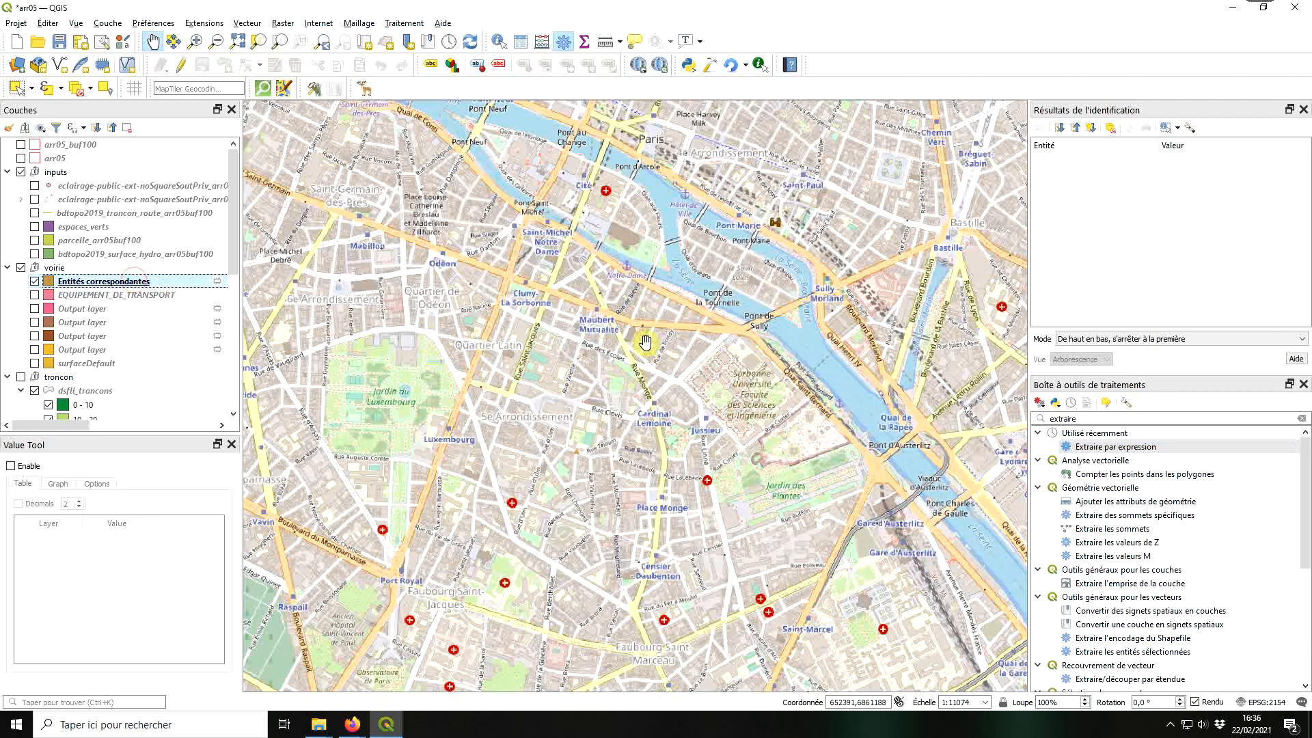
pyautogui.scroll(2, 601, 301)
pyautogui.scroll(2, 815, 425)
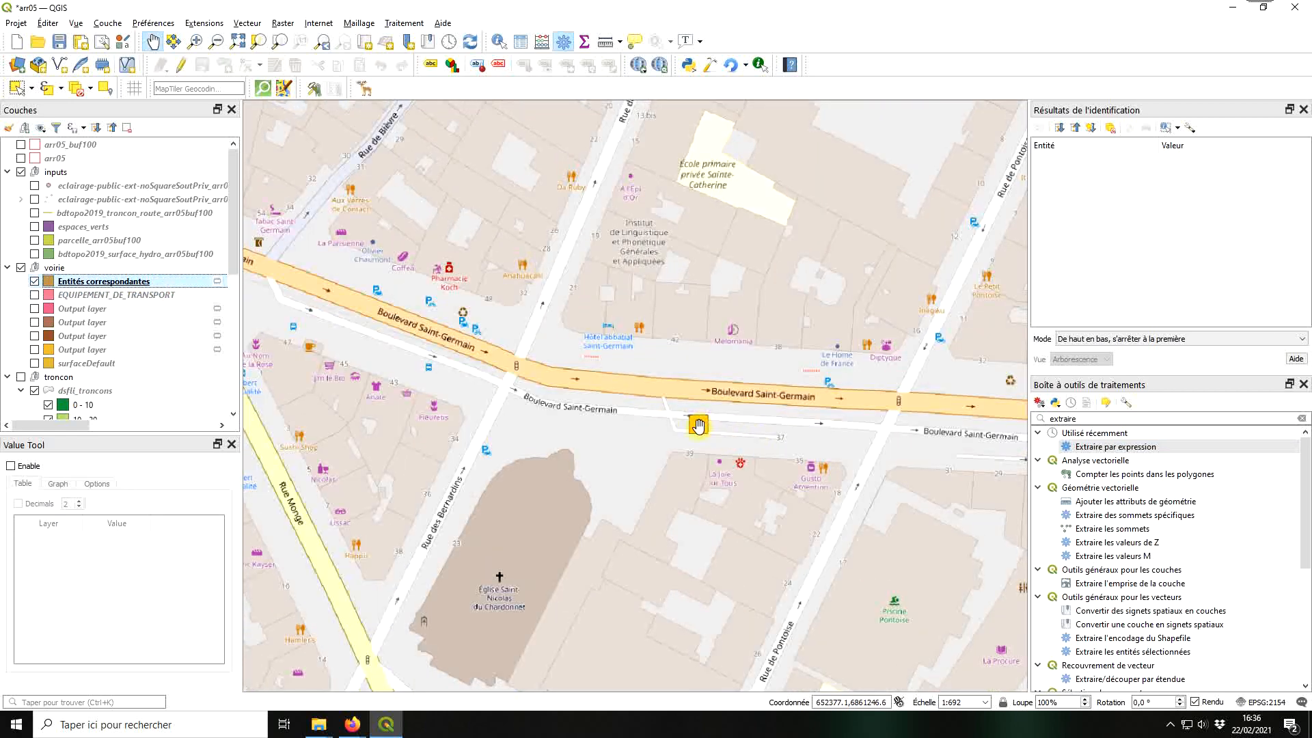
pyautogui.scroll(-1, 697, 427)
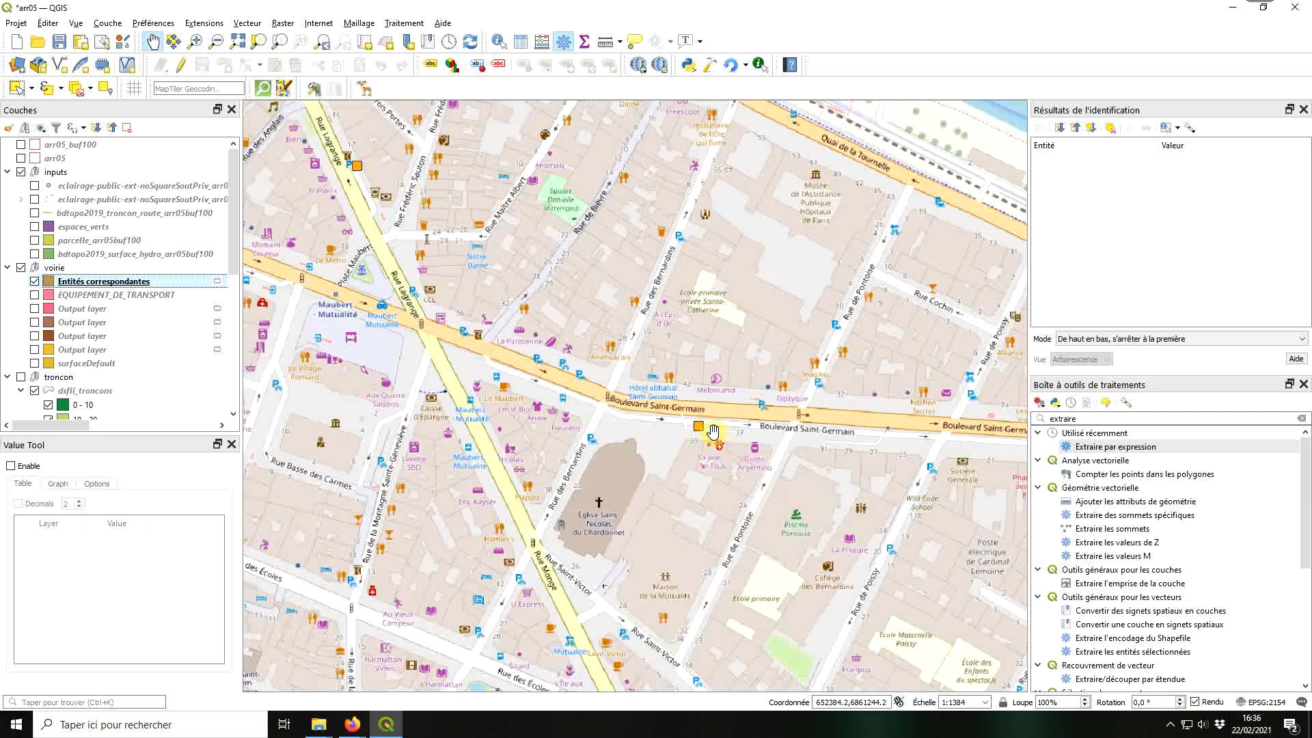
pyautogui.scroll(-2, 711, 429)
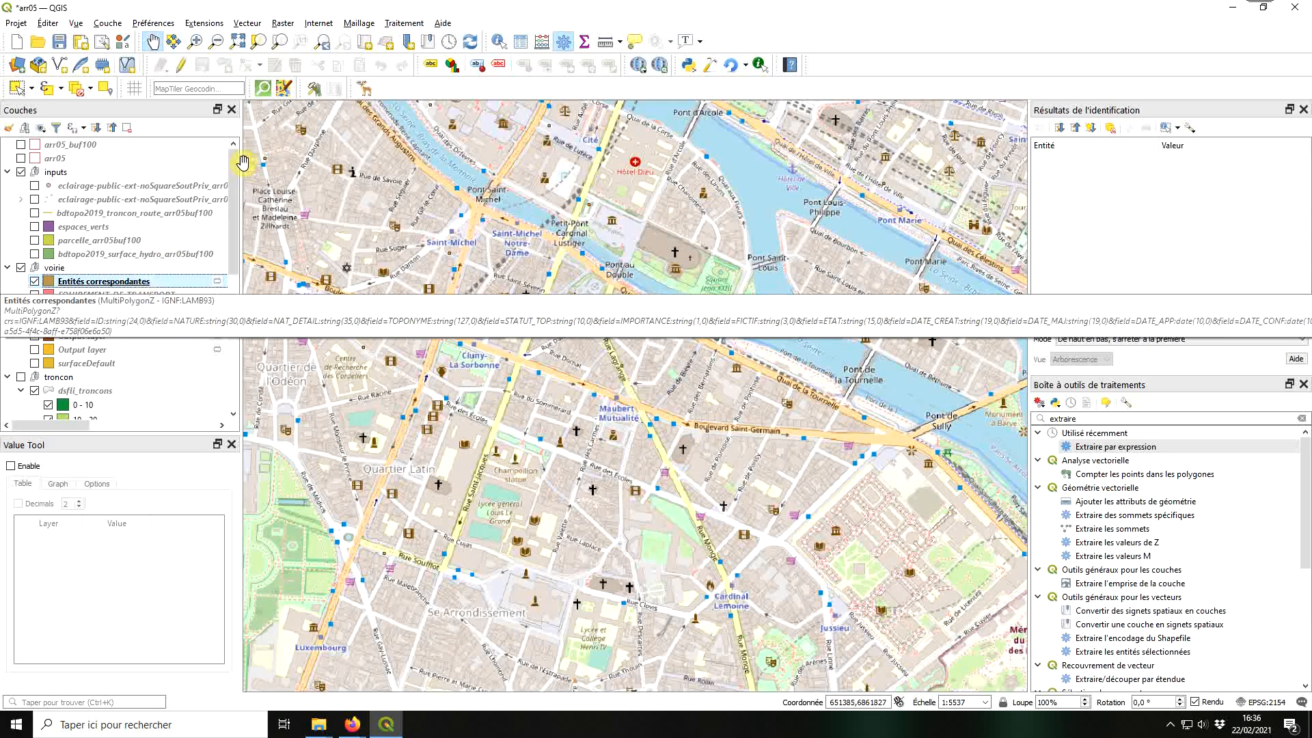
# Step: Open the QuickOSM quick query, check the list of all extensions in the plugin manager, and return to QuickOSM
pyautogui.click(264, 89)
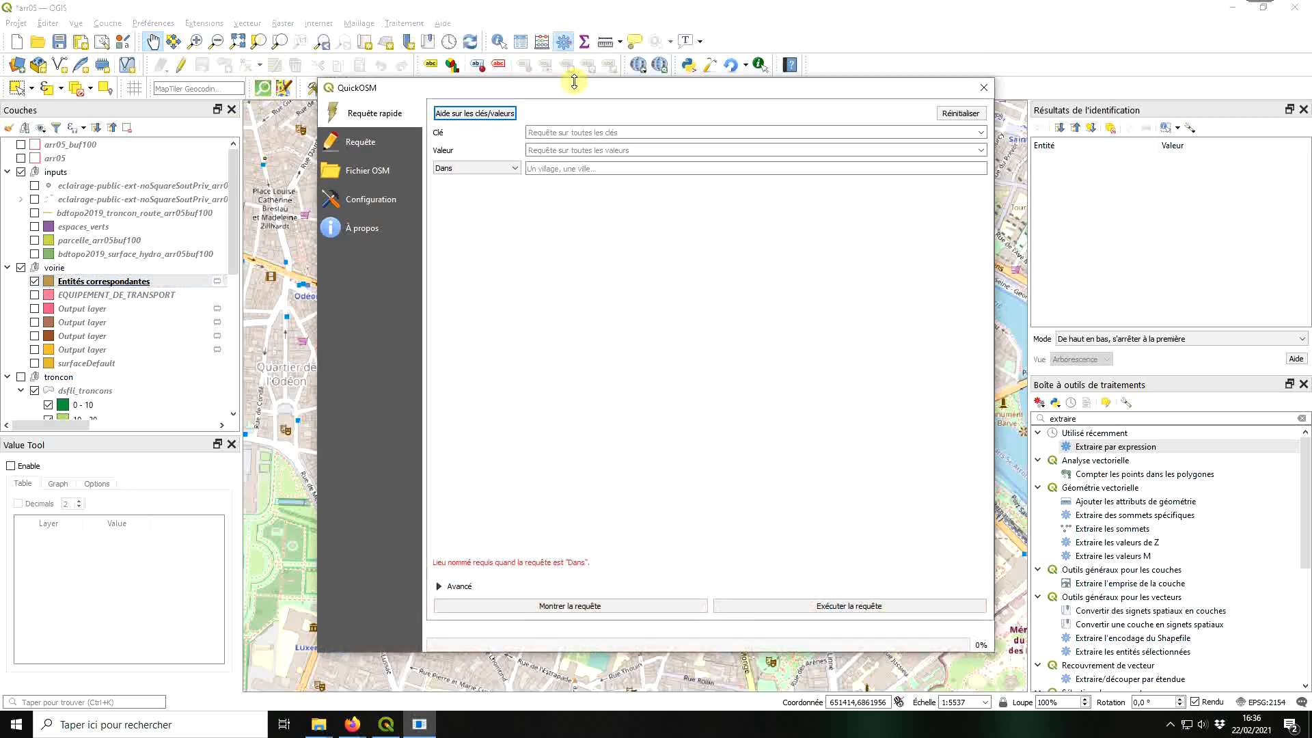
pyautogui.moveTo(575, 82); pyautogui.dragTo(589, 244)
pyautogui.click(209, 23)
pyautogui.click(225, 37)
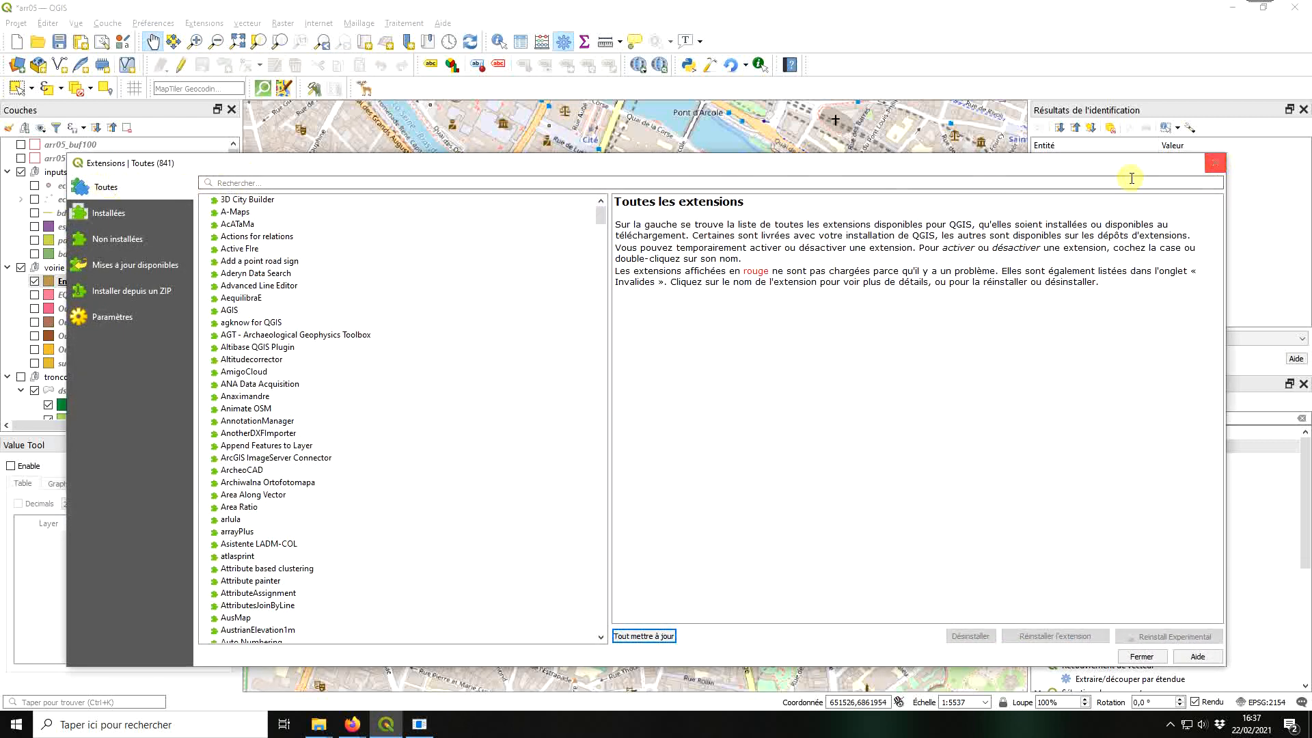
pyautogui.click(1216, 158)
pyautogui.hotkey('alt', 'Tab')
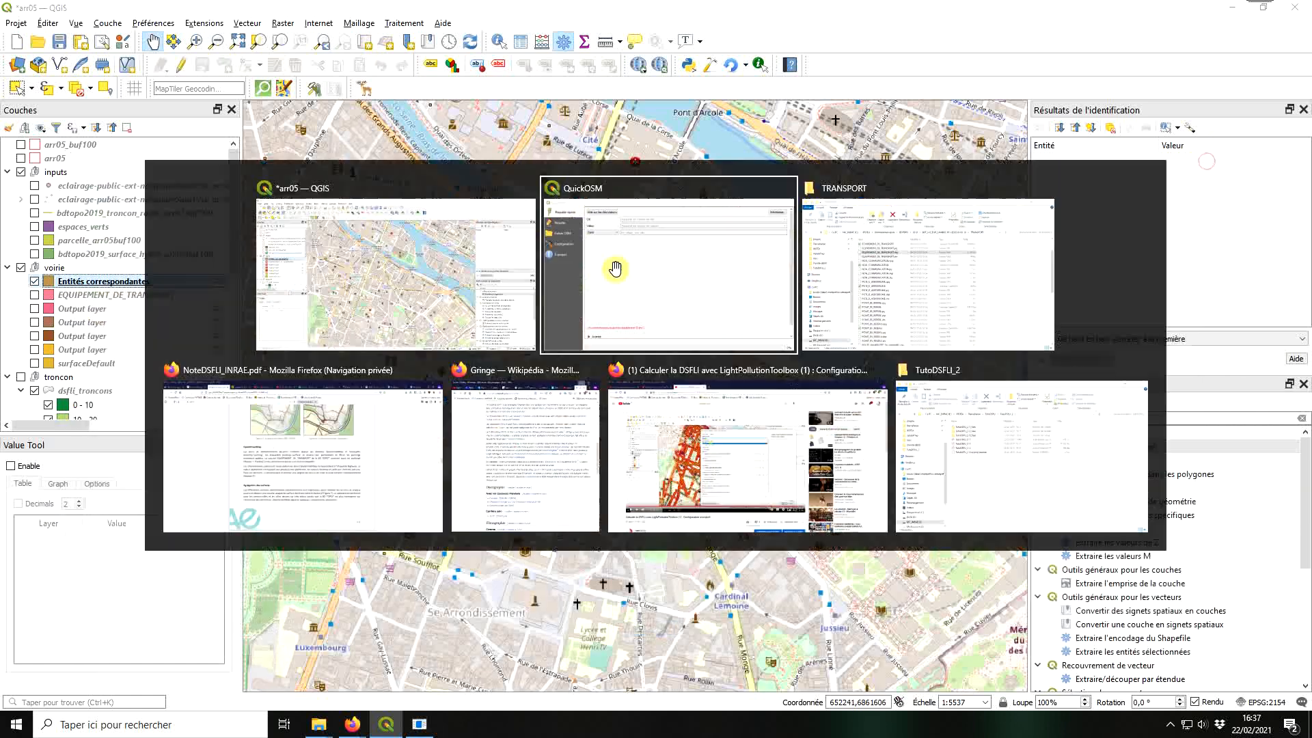
pyautogui.click(585, 247)
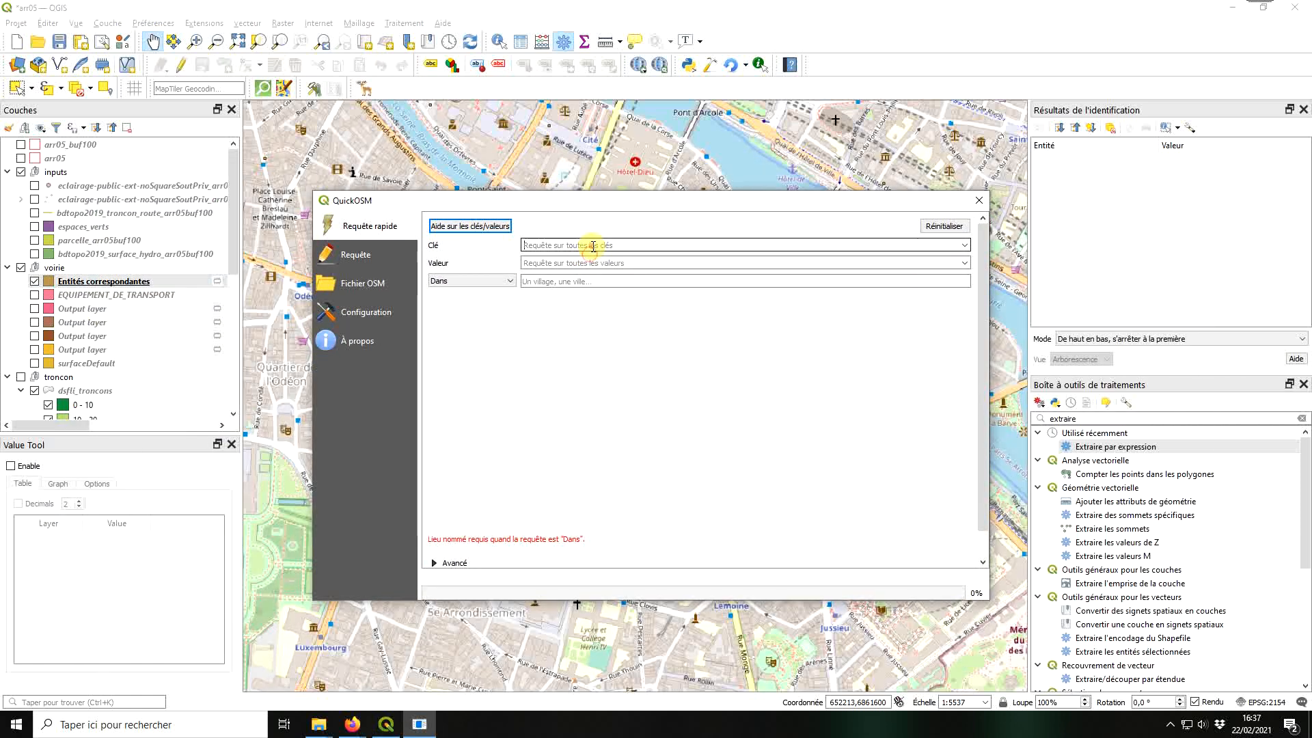
# Step: Set the QuickOSM query to key amenity and value parking
pyautogui.write('amenity')
pyautogui.click(544, 358)
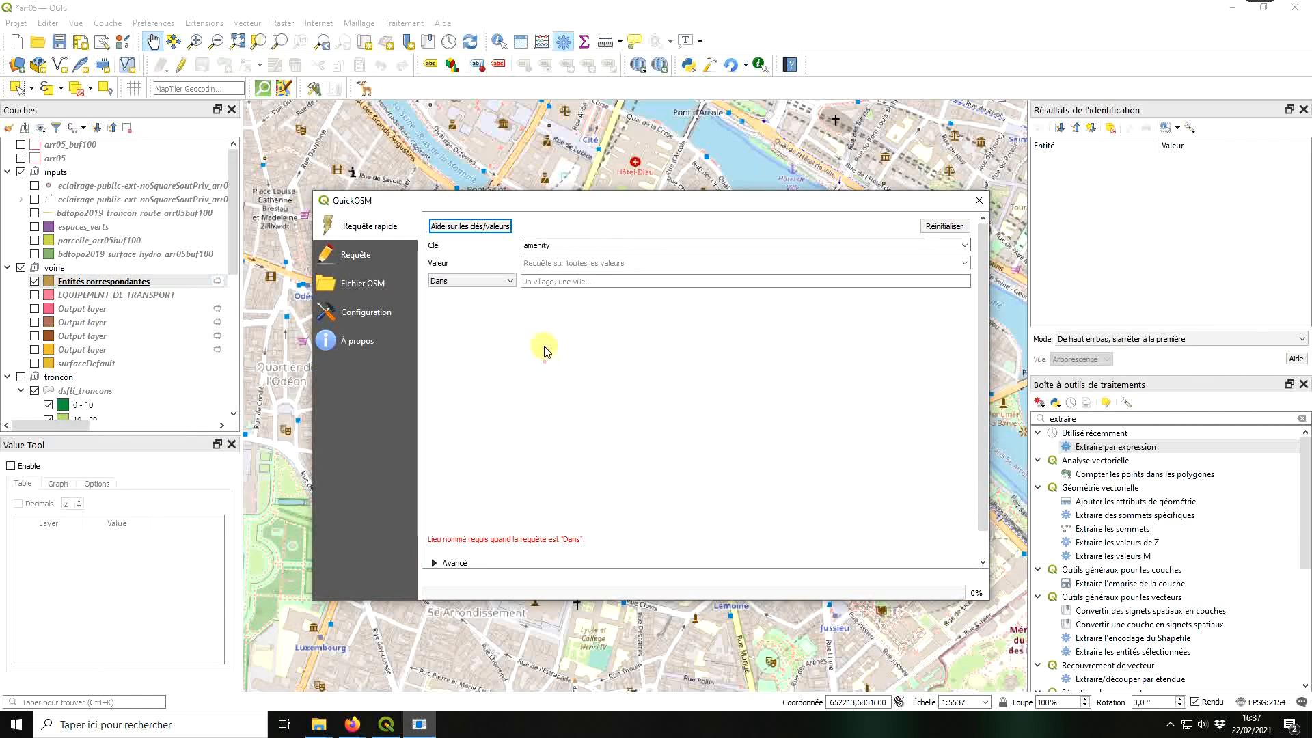
pyautogui.write('parking')
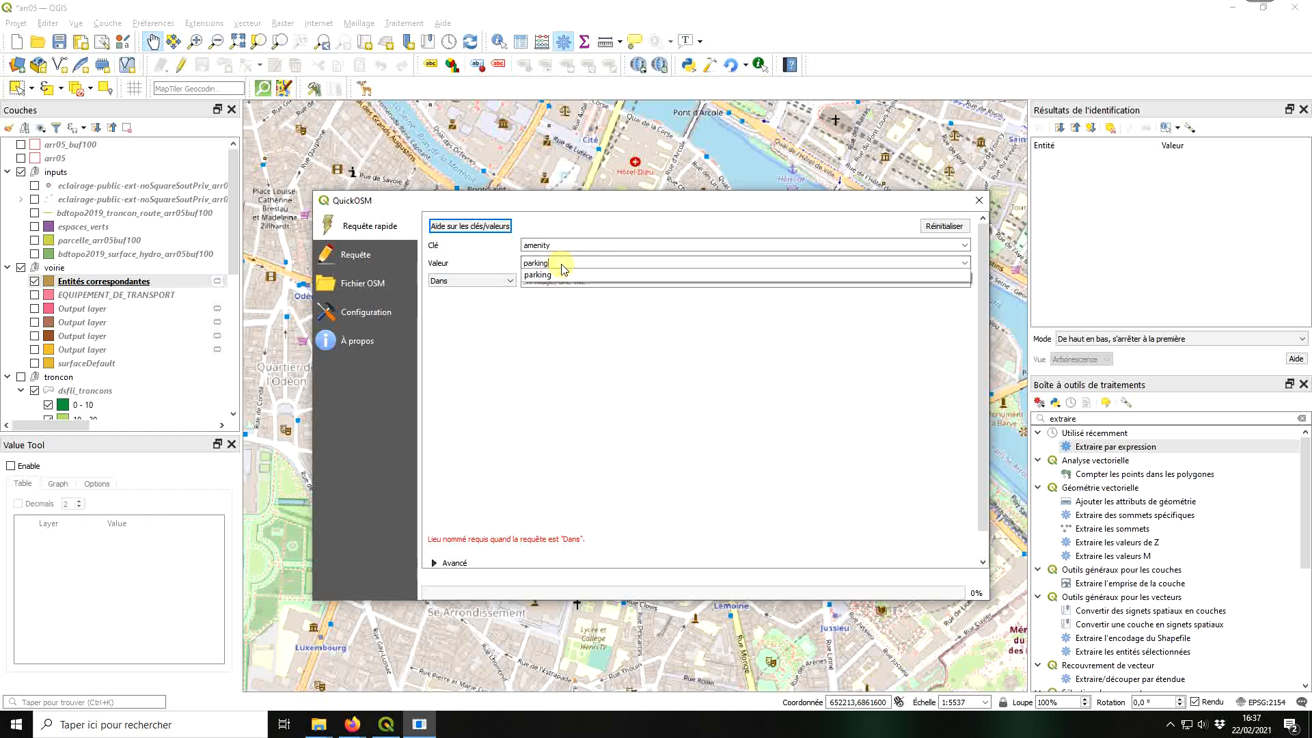
pyautogui.click(408, 364)
# Step: Limit the QuickOSM query to the extent of the arr05_buf100 layer
pyautogui.click(482, 288)
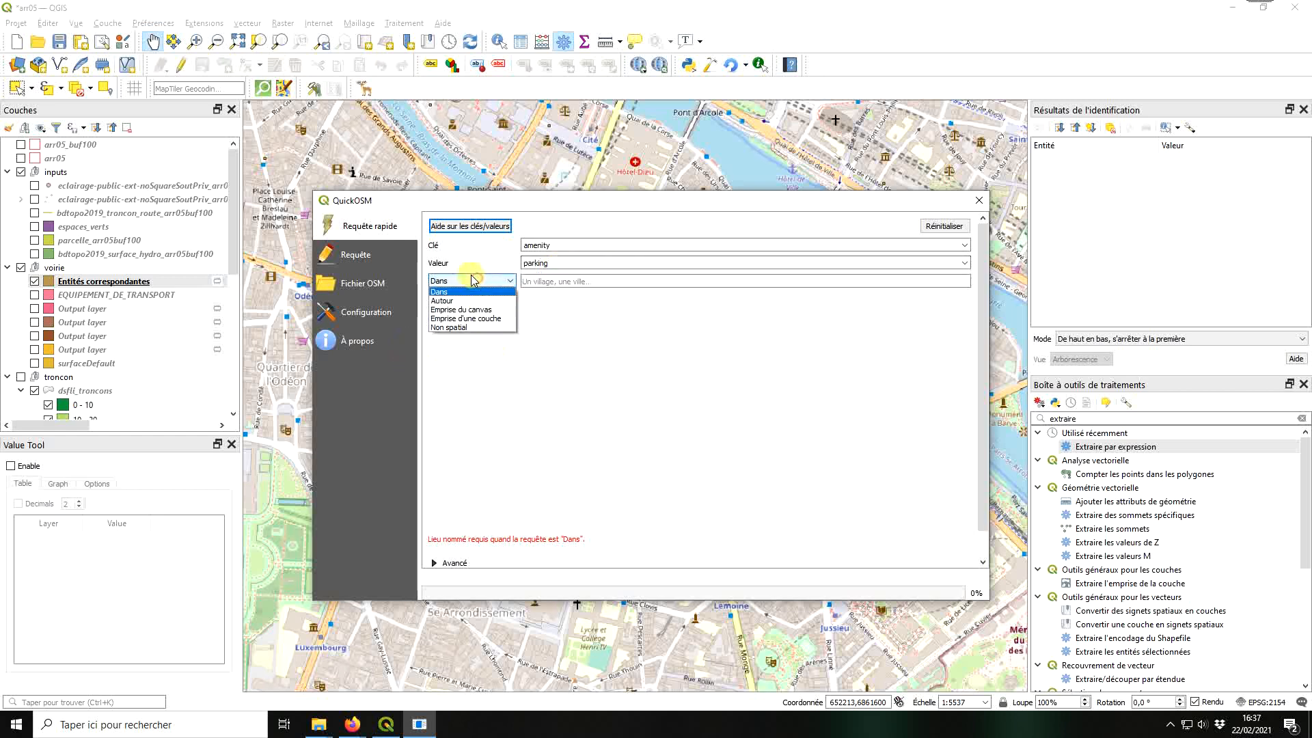
pyautogui.click(495, 319)
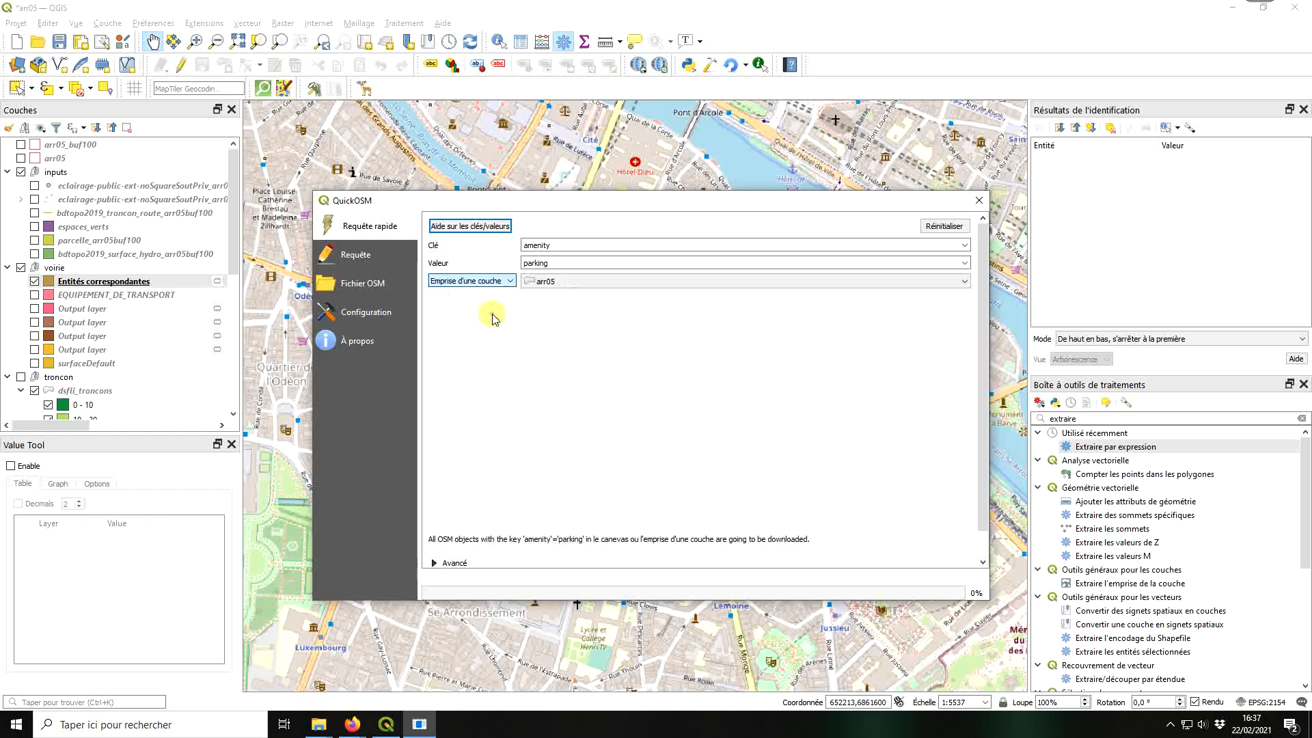
pyautogui.click(560, 282)
pyautogui.click(584, 306)
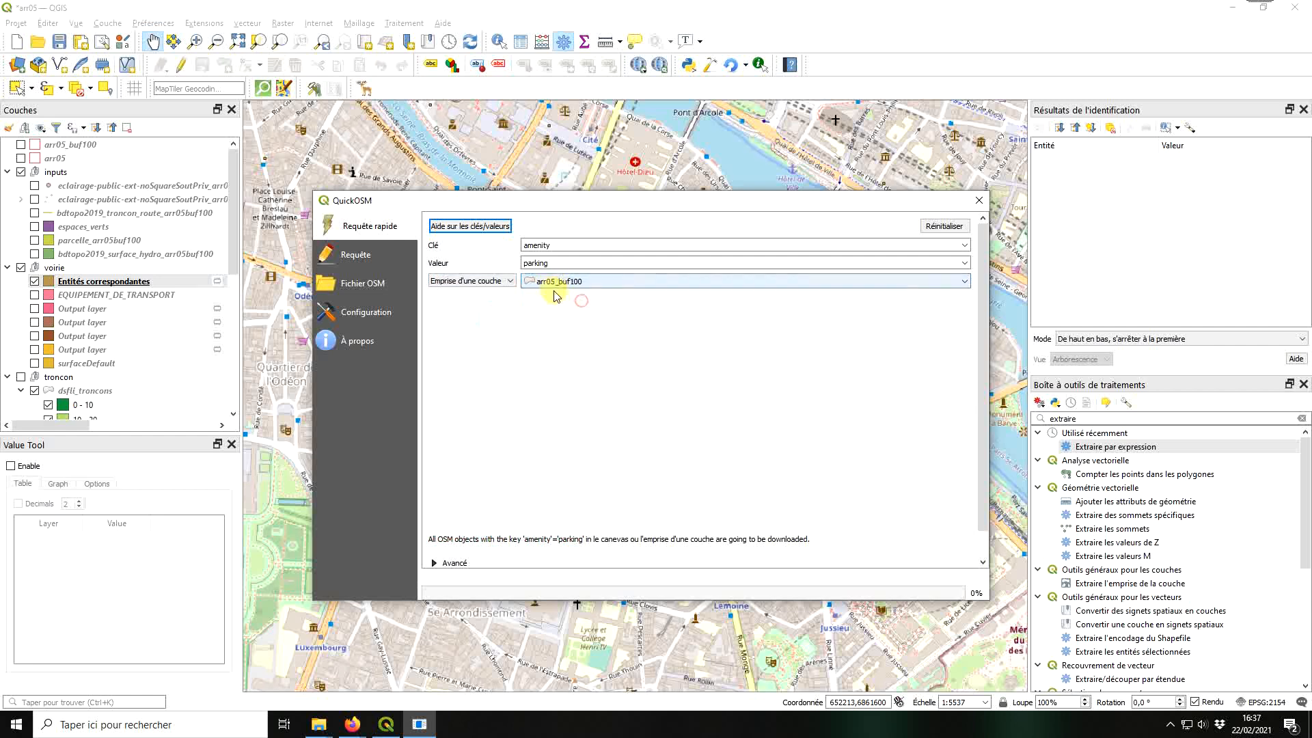
# Step: Use the canvas extent for the parking query, with the map covering all of Paris, and run the query
pyautogui.click(482, 281)
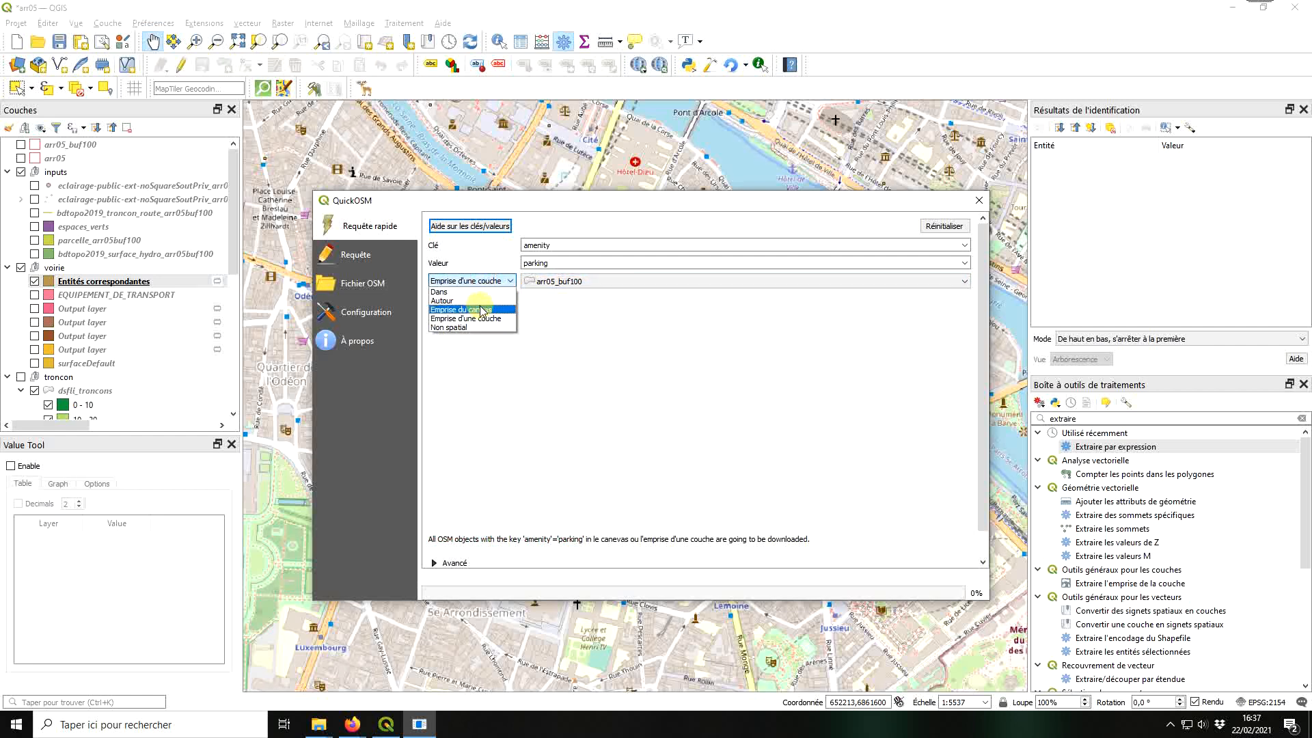
pyautogui.click(472, 310)
pyautogui.moveTo(265, 367); pyautogui.dragTo(291, 367)
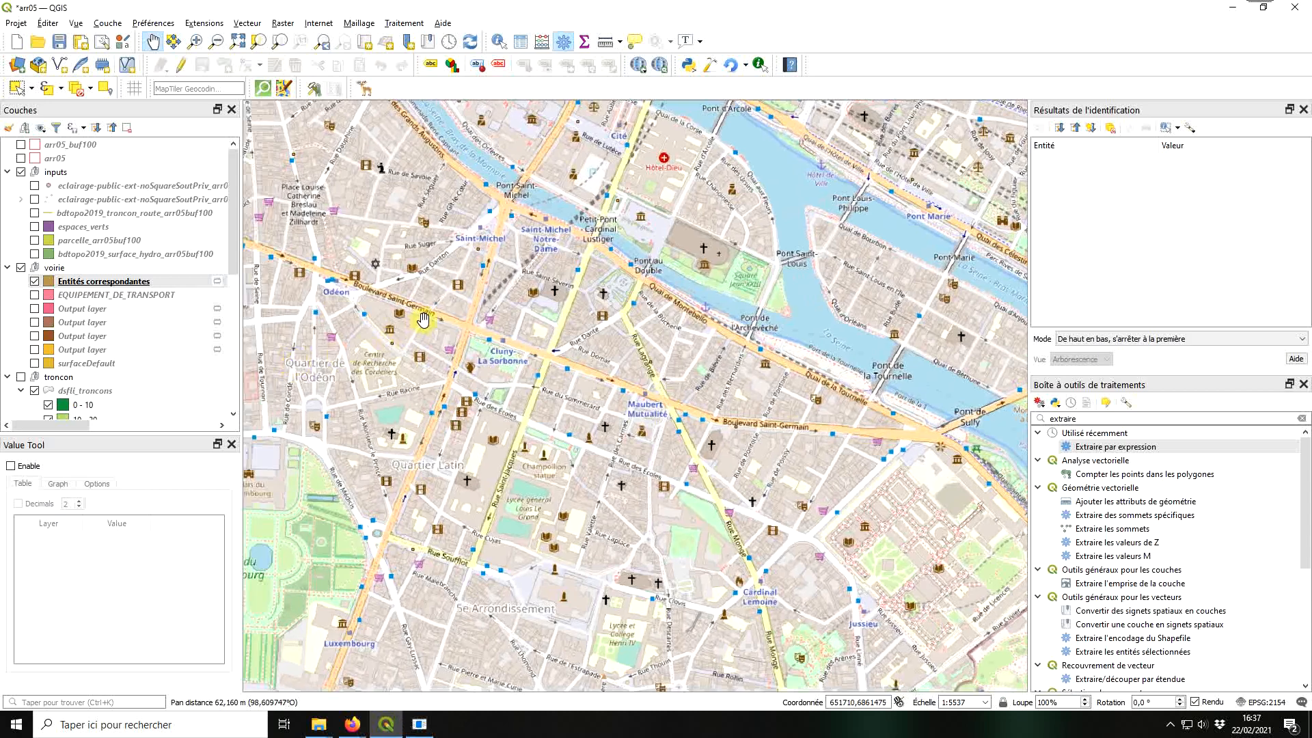
pyautogui.scroll(-3, 556, 337)
pyautogui.scroll(-1, 630, 470)
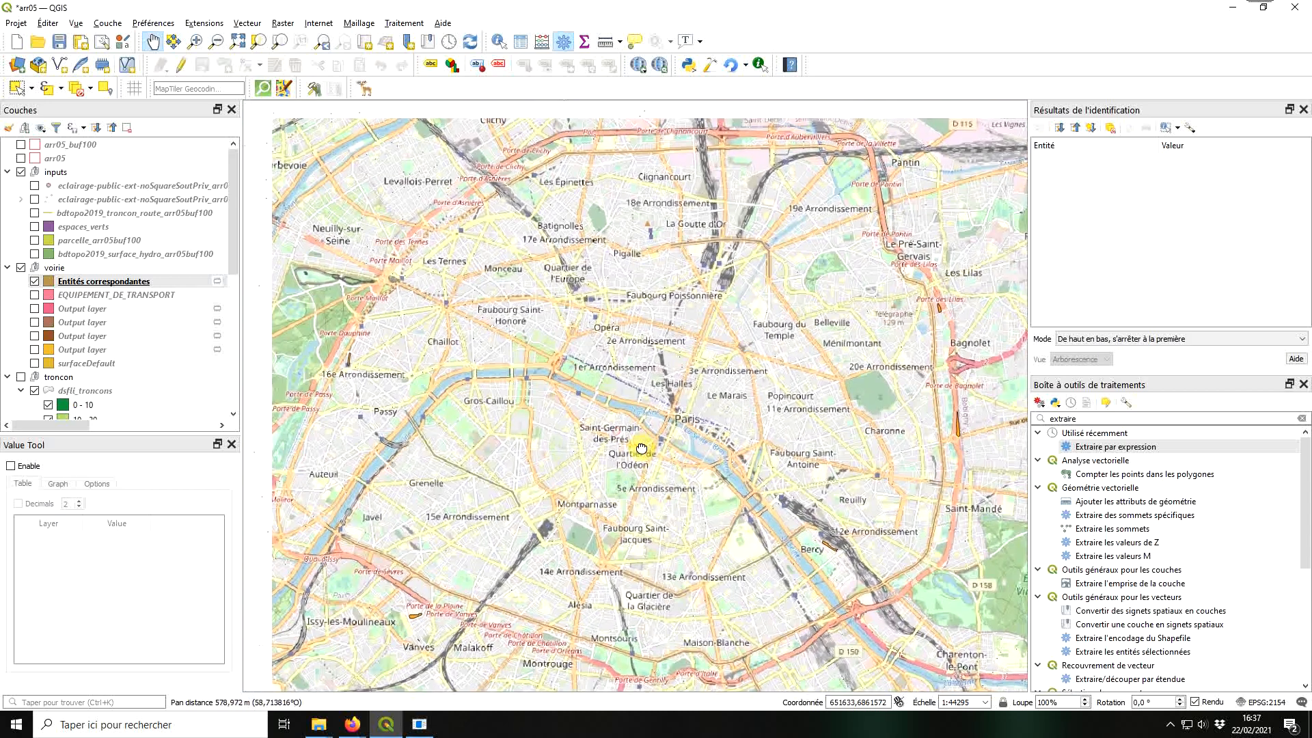
pyautogui.hotkey('alt', 'Tab')
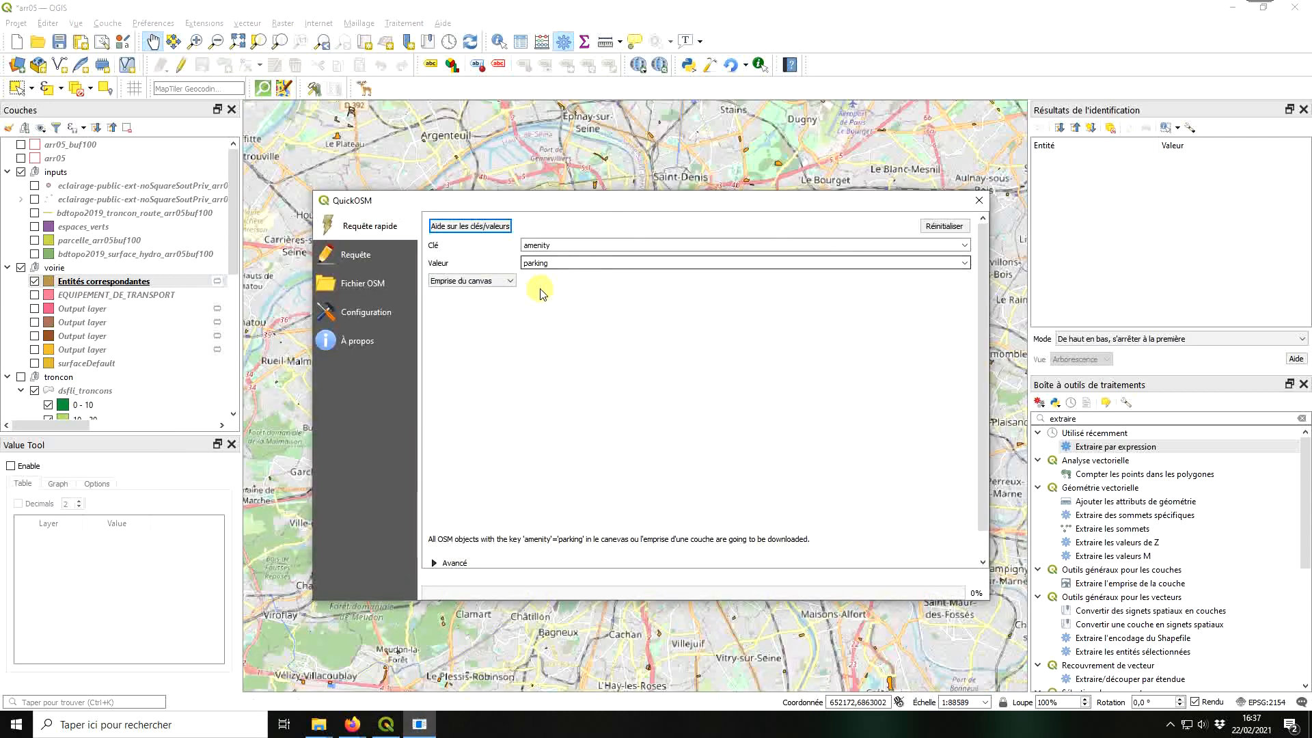
pyautogui.scroll(-1, 872, 544)
pyautogui.click(880, 557)
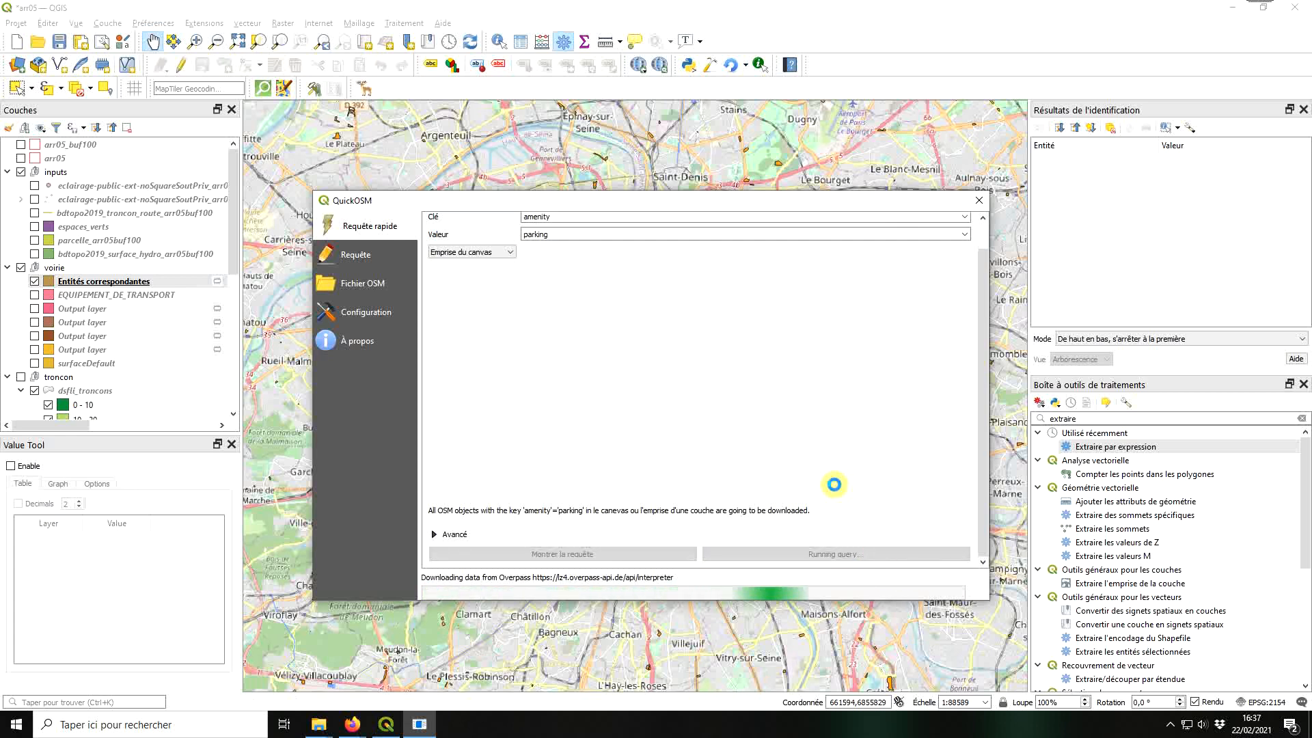
pyautogui.click(979, 200)
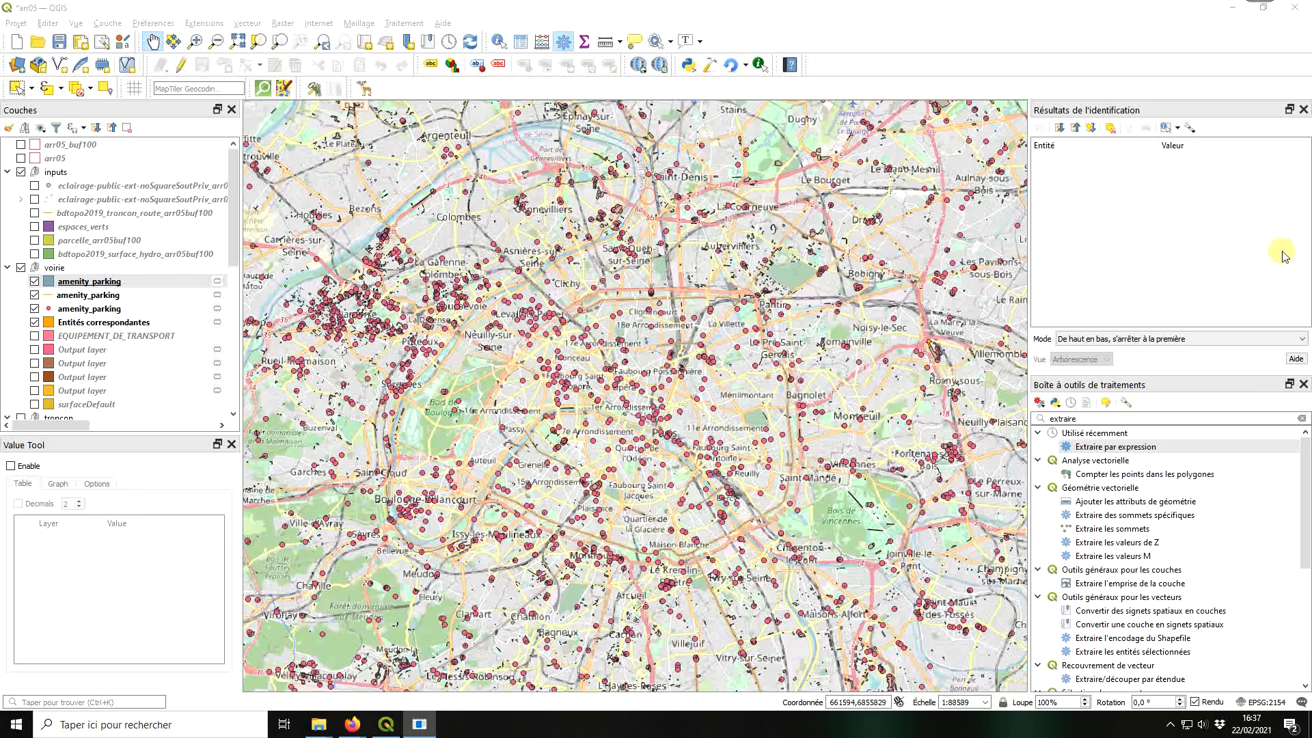
# Step: Remove the line and point amenity_parking layers from the voirie group, keeping the polygon layer
pyautogui.click(101, 296)
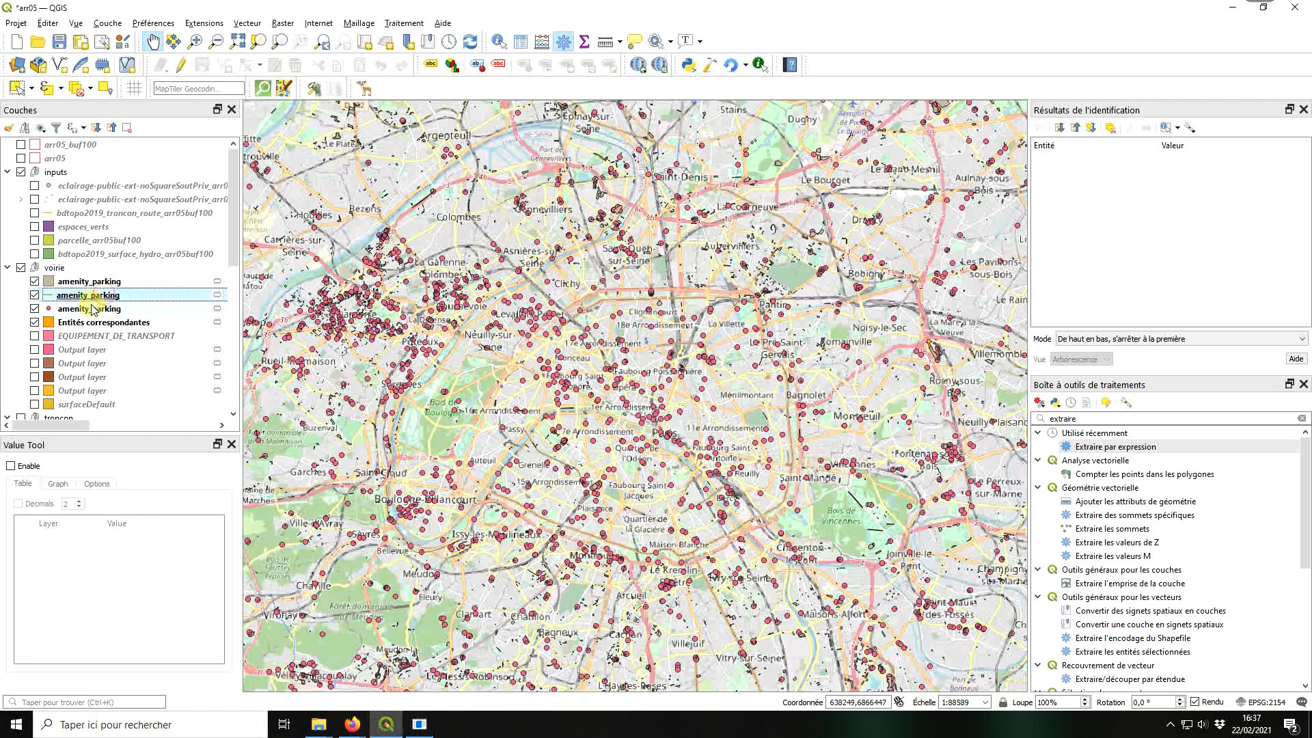
pyautogui.rightClick(98, 296)
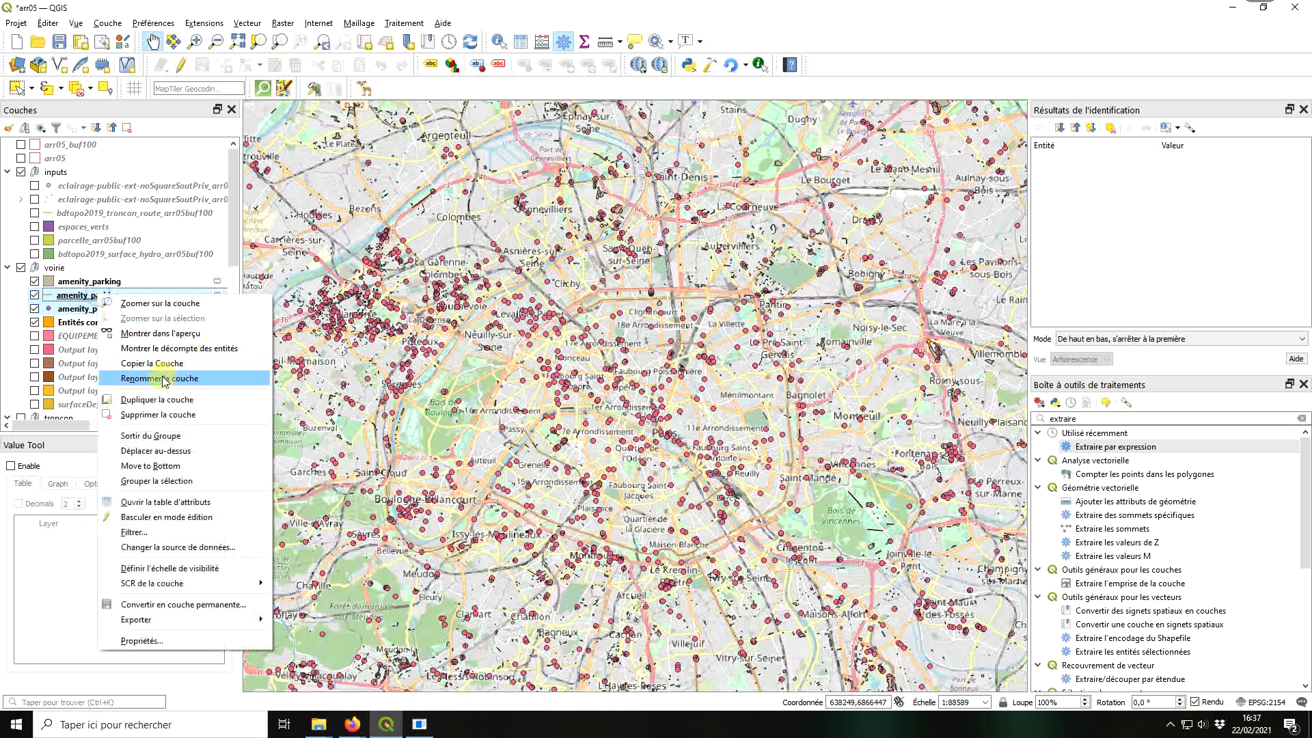
pyautogui.click(157, 414)
pyautogui.click(638, 374)
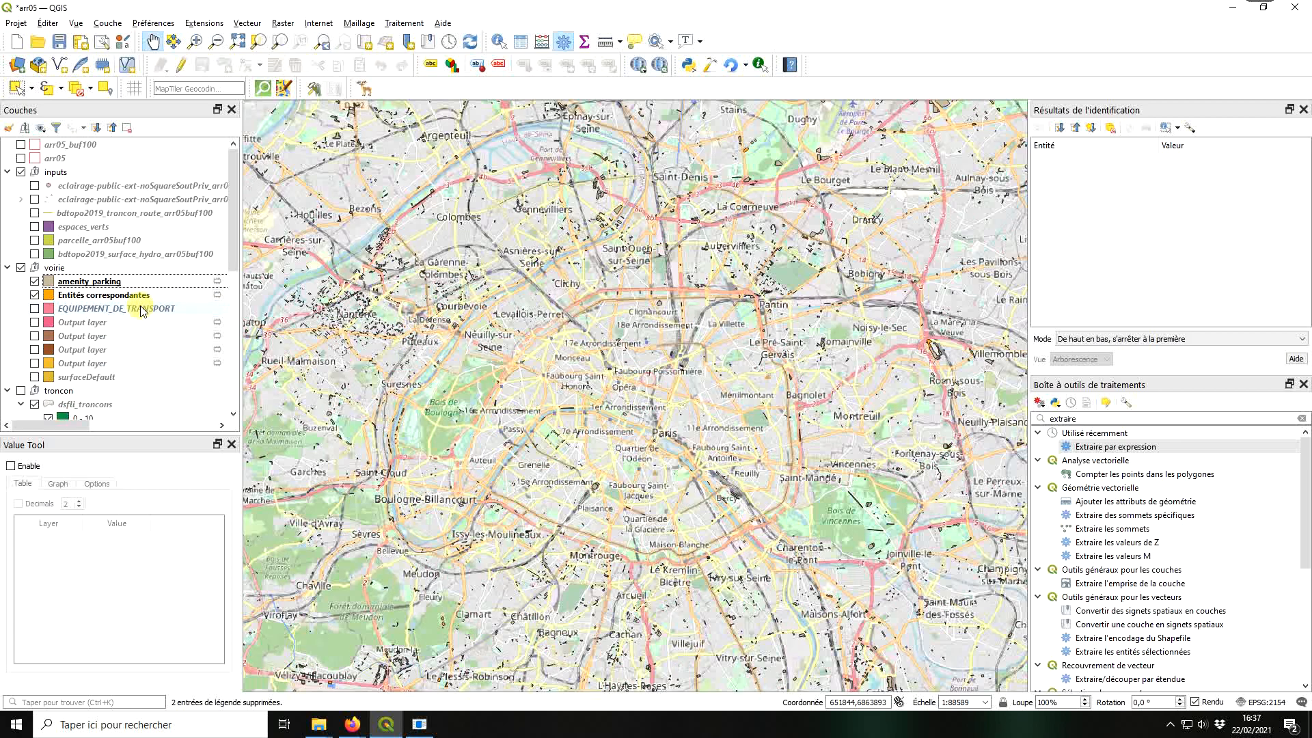
# Step: Open Extract by Expression on the amenity_parking polygon layer and list its fields in the expression builder
pyautogui.click(130, 287)
pyautogui.scroll(2, 719, 549)
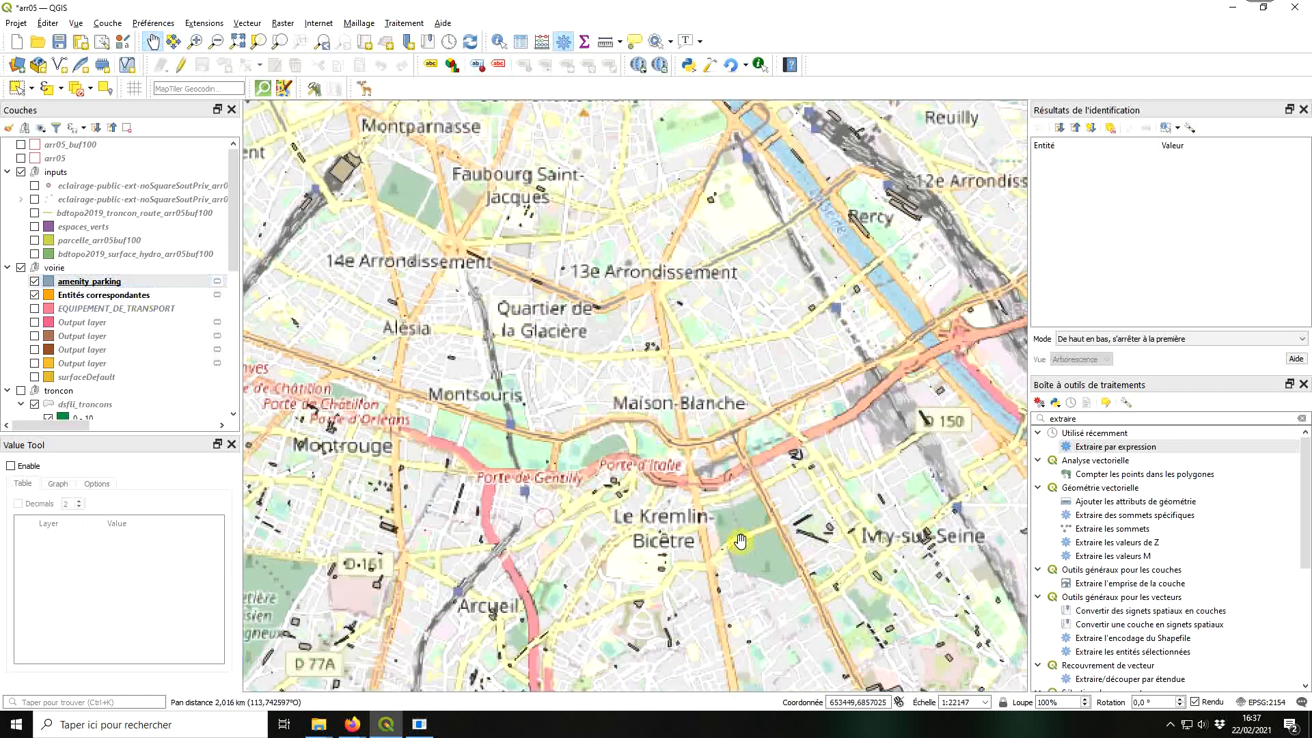
pyautogui.moveTo(671, 380); pyautogui.dragTo(689, 521)
pyautogui.scroll(2, 654, 235)
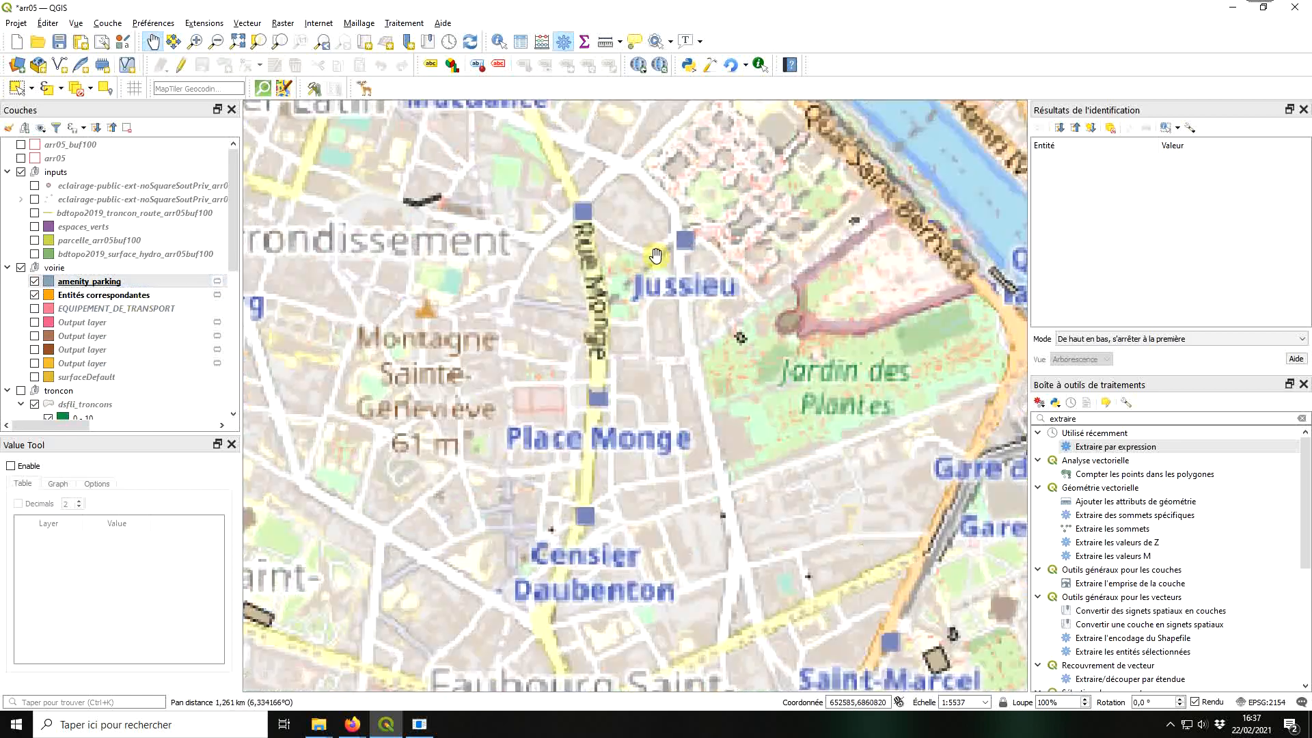
pyautogui.moveTo(601, 303); pyautogui.dragTo(618, 358)
pyautogui.scroll(-1, 632, 331)
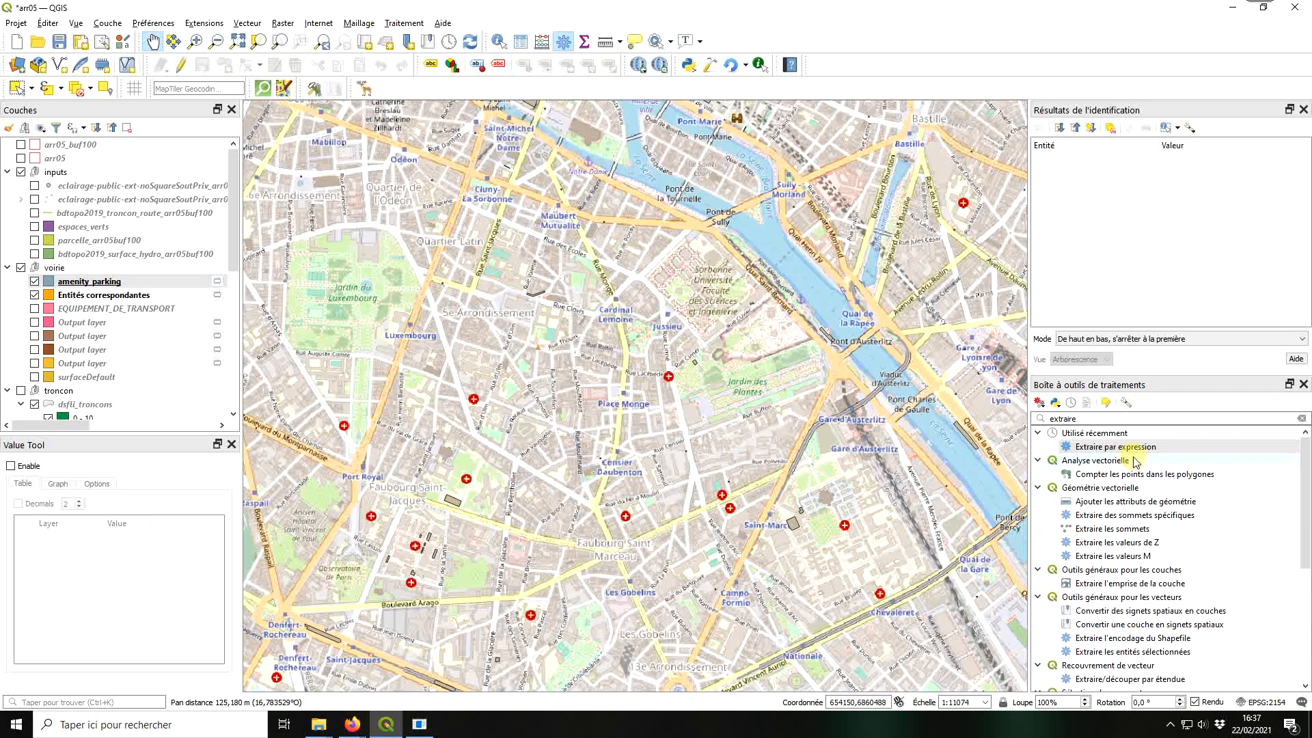
pyautogui.doubleClick(1142, 447)
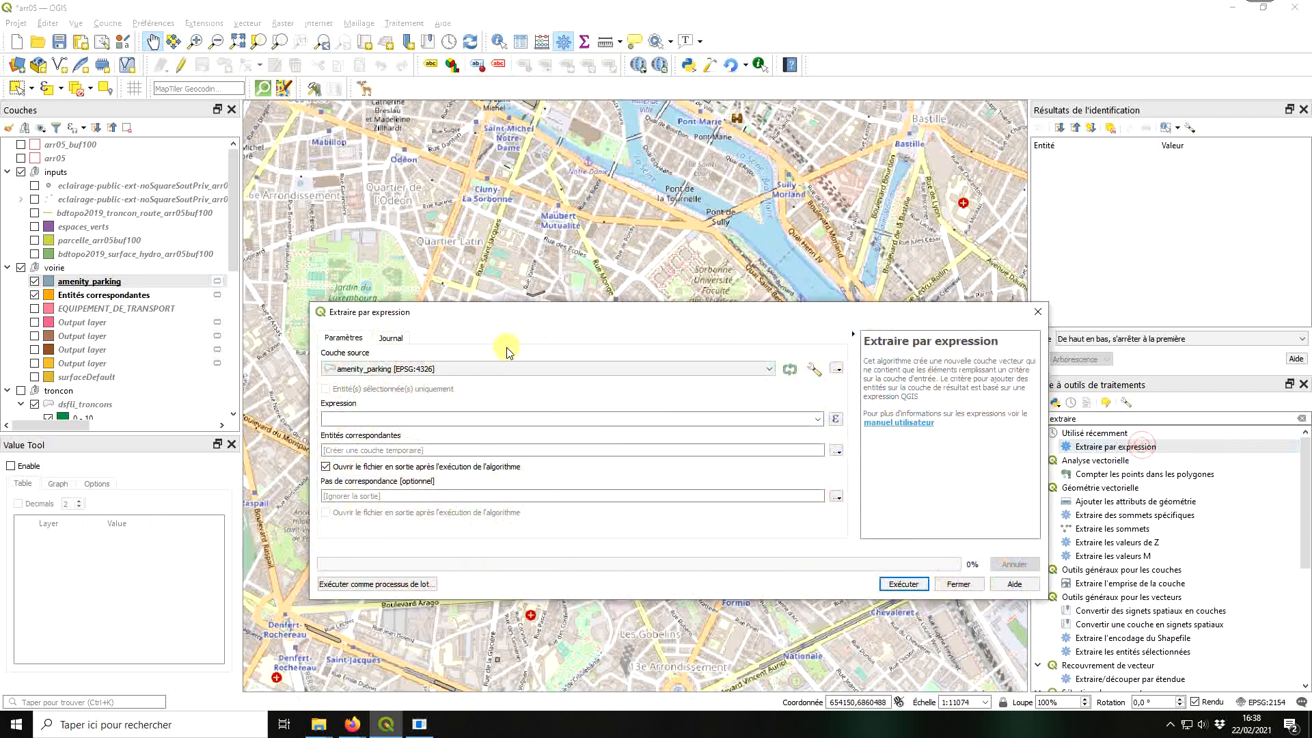
pyautogui.click(835, 418)
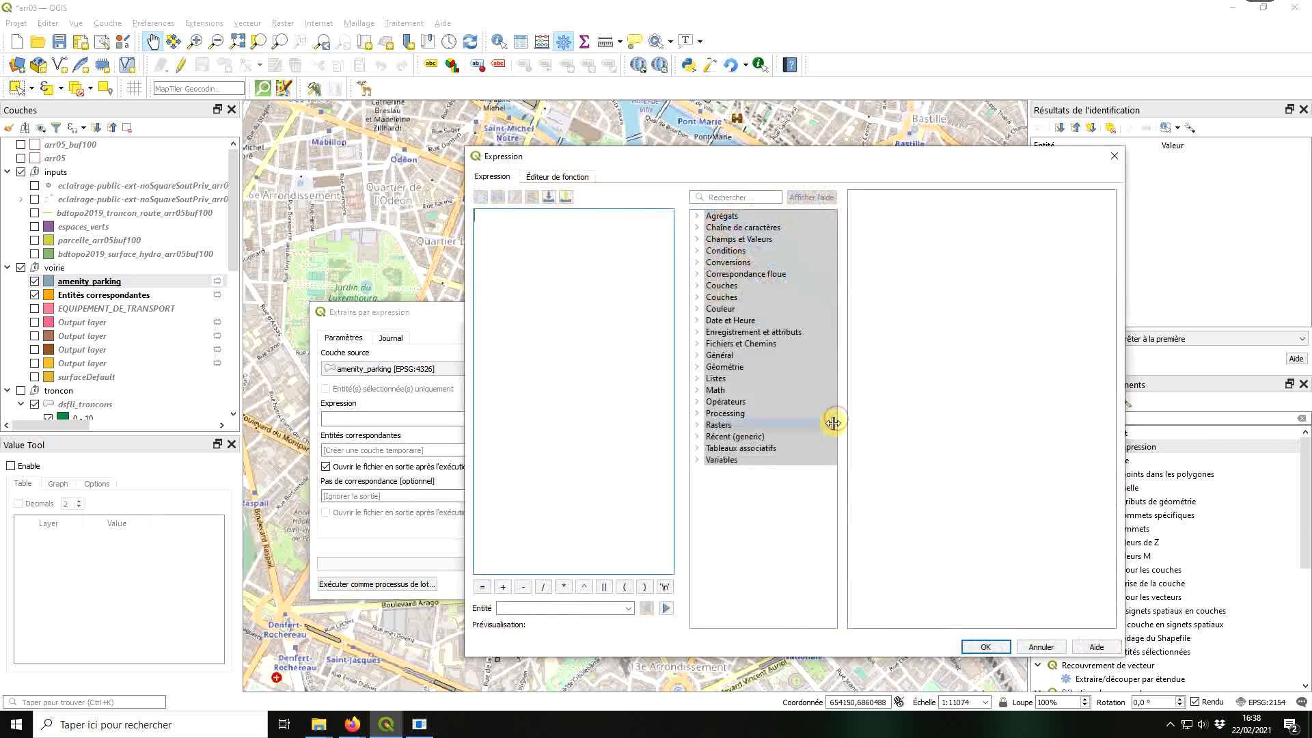
pyautogui.click(697, 239)
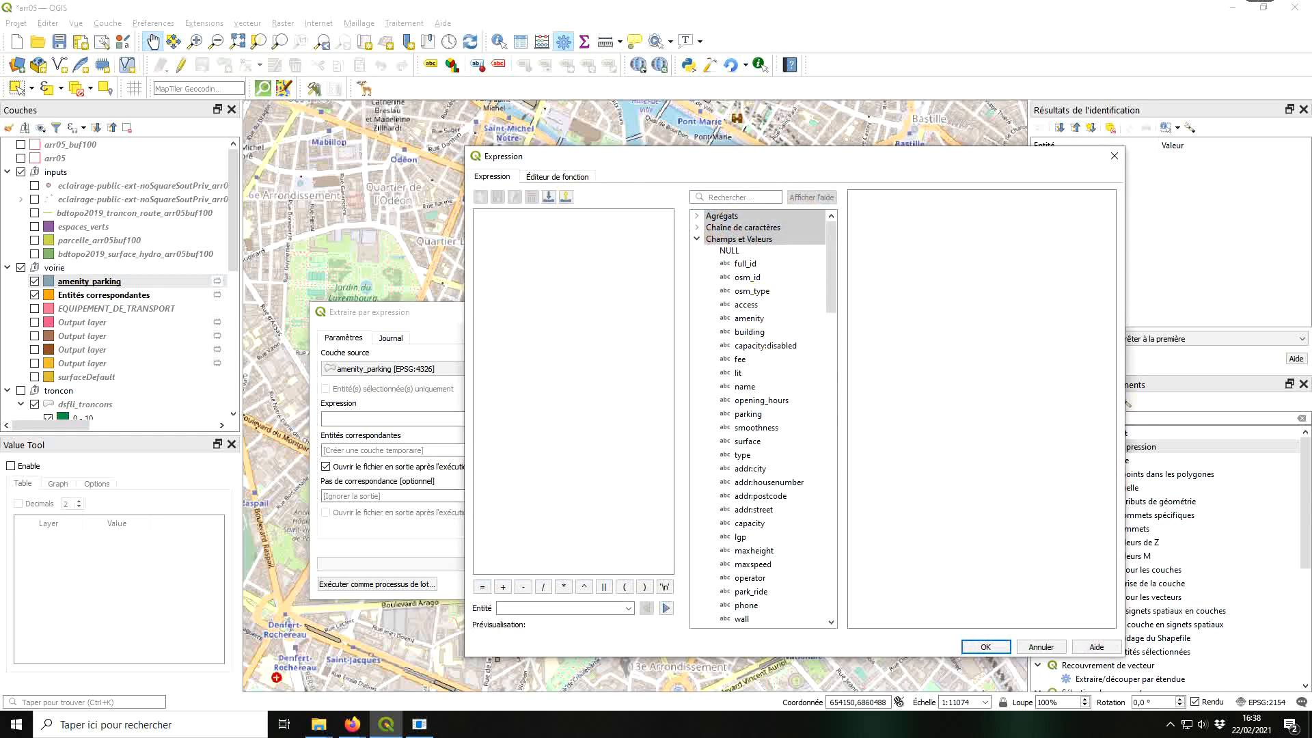
# Step: Begin the extraction expression with the condition "parking" = 'surface' followed by and, using the field's unique values
pyautogui.hotkey('alt', 'Tab')
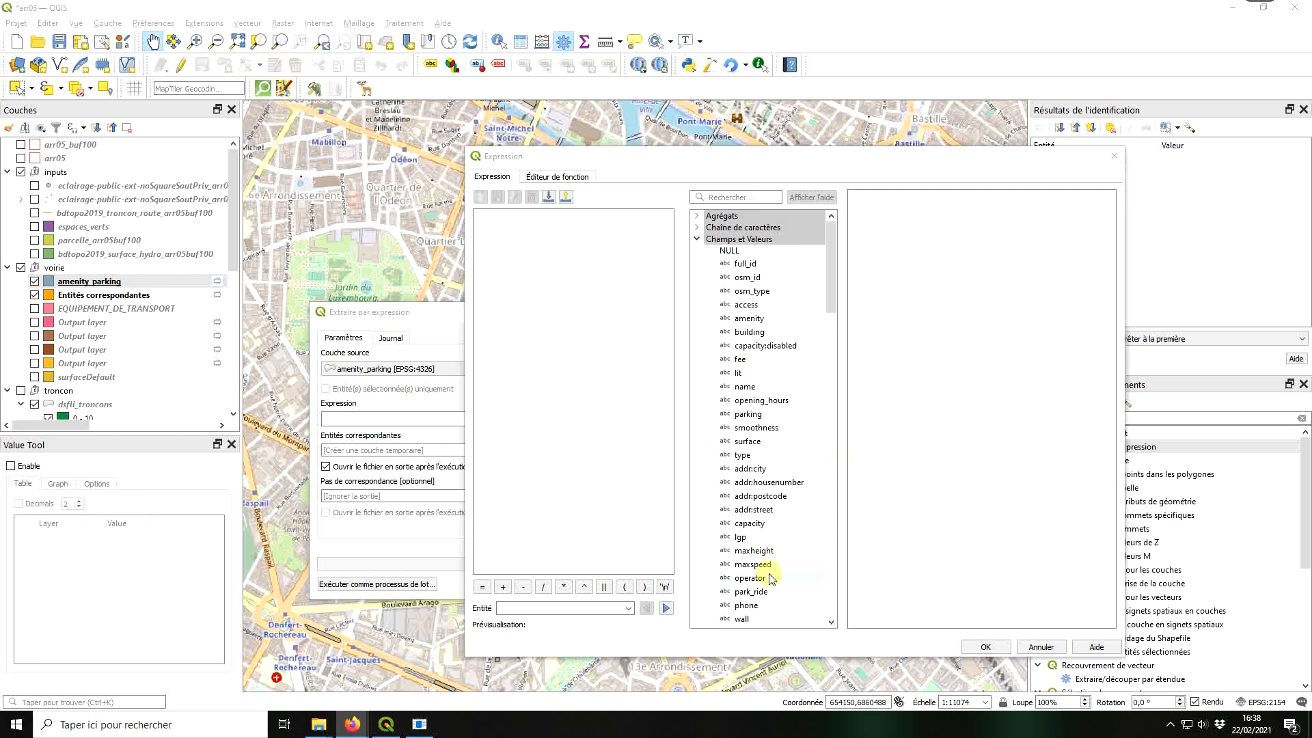
pyautogui.click(719, 196)
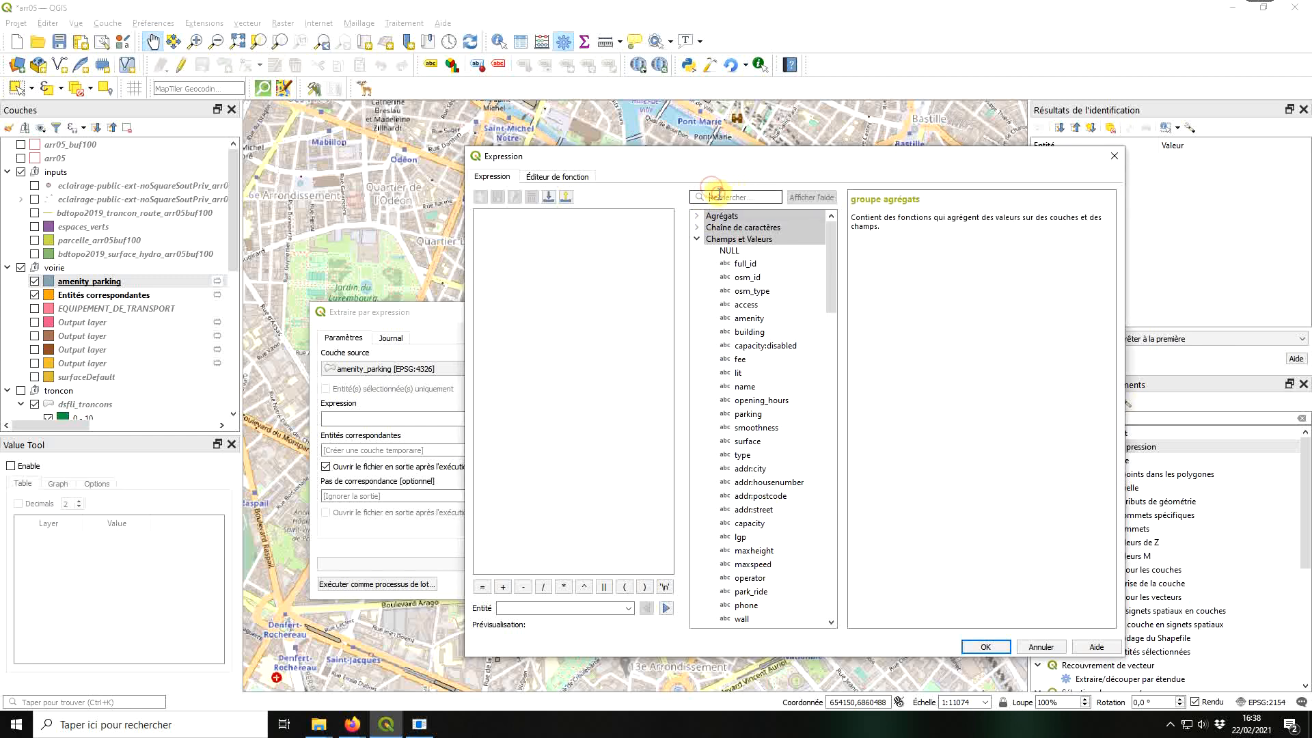
pyautogui.write('parkin')
pyautogui.doubleClick(754, 231)
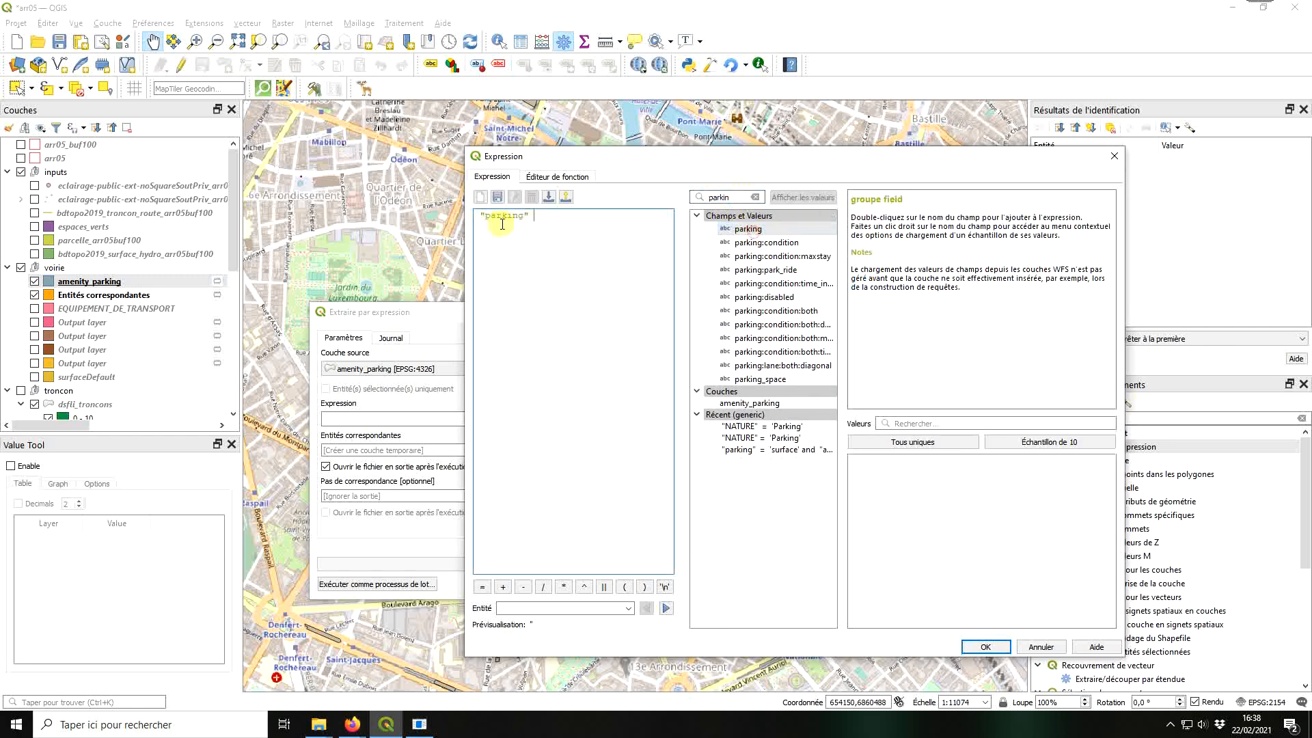
pyautogui.click(484, 586)
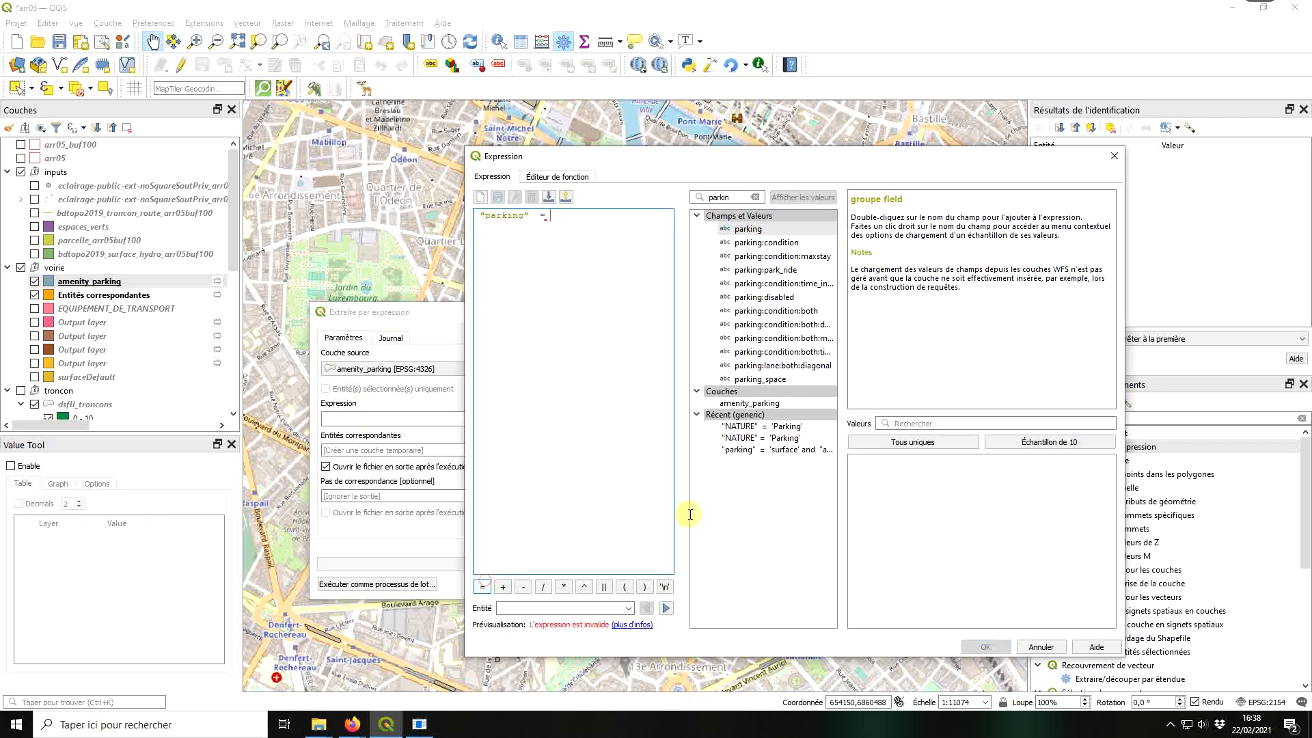
pyautogui.click(890, 442)
pyautogui.doubleClick(864, 554)
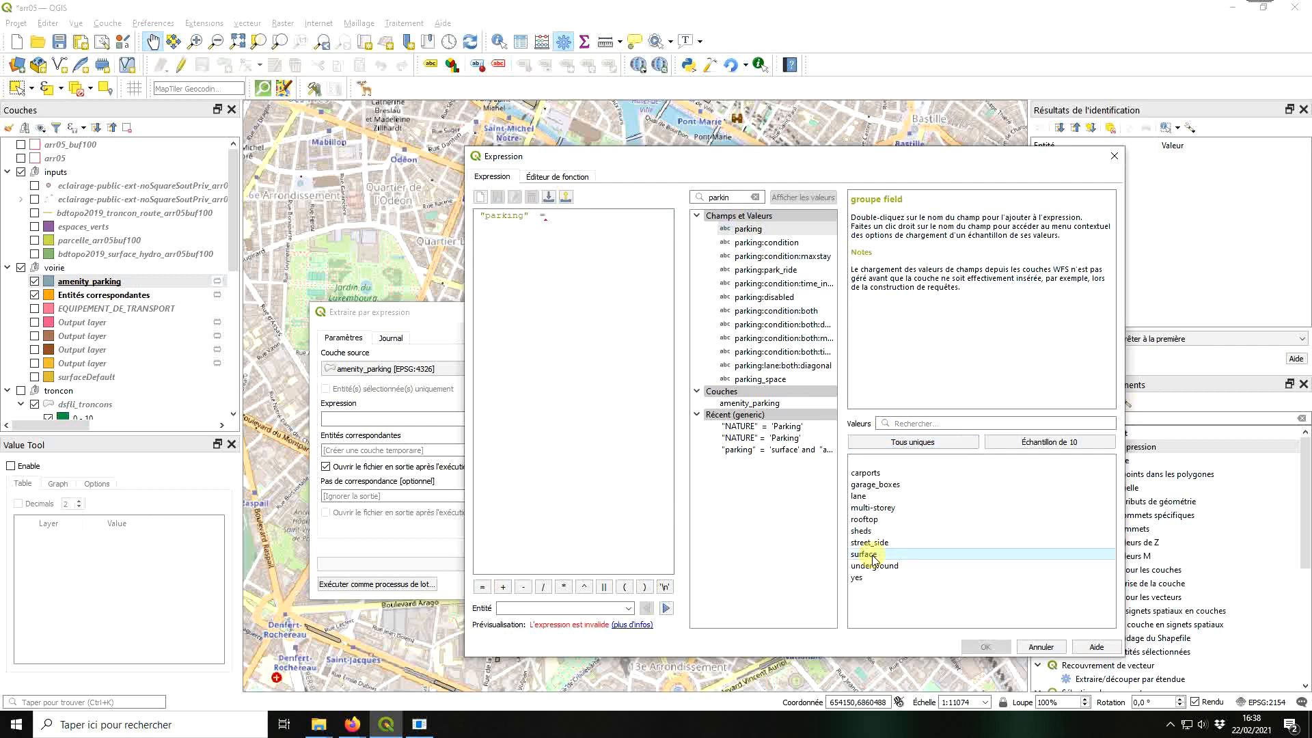
pyautogui.write("ace' and")
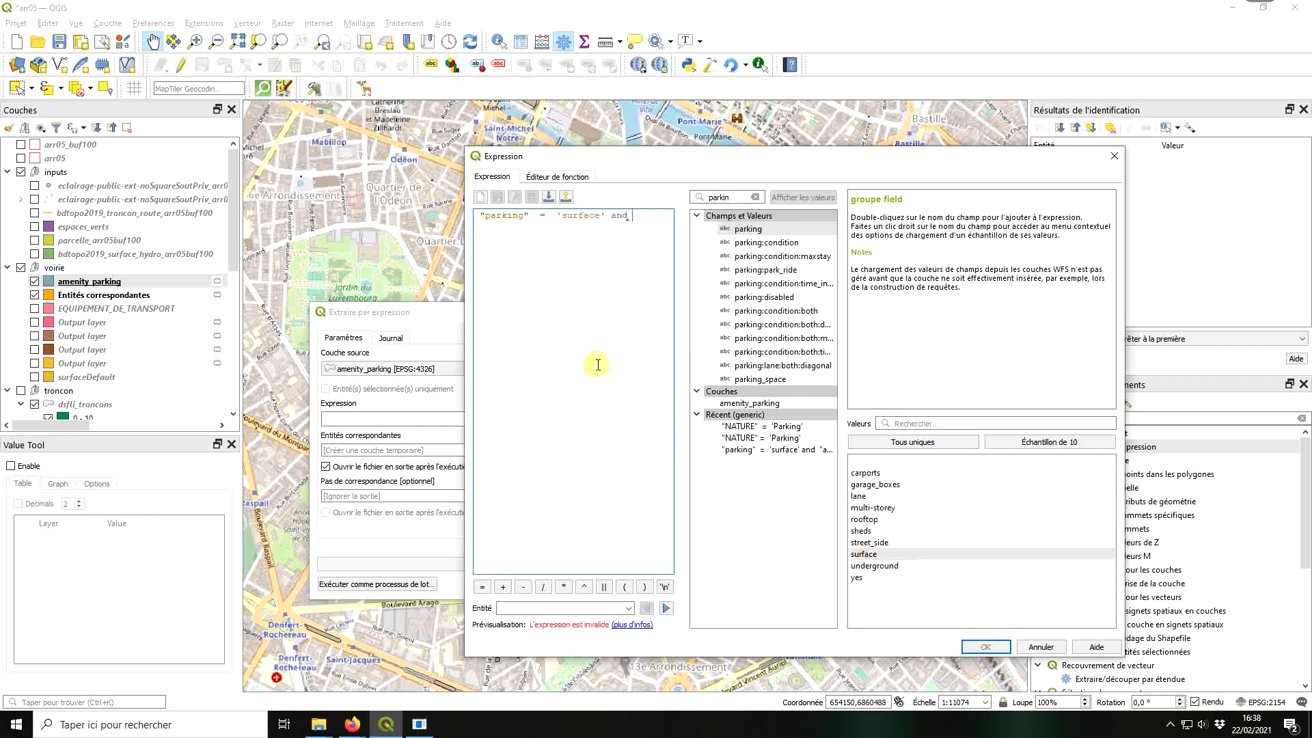
# Step: Complete the expression with the condition "access" in ('yes', 'public', '')
pyautogui.doubleClick(719, 197)
pyautogui.write('ace')
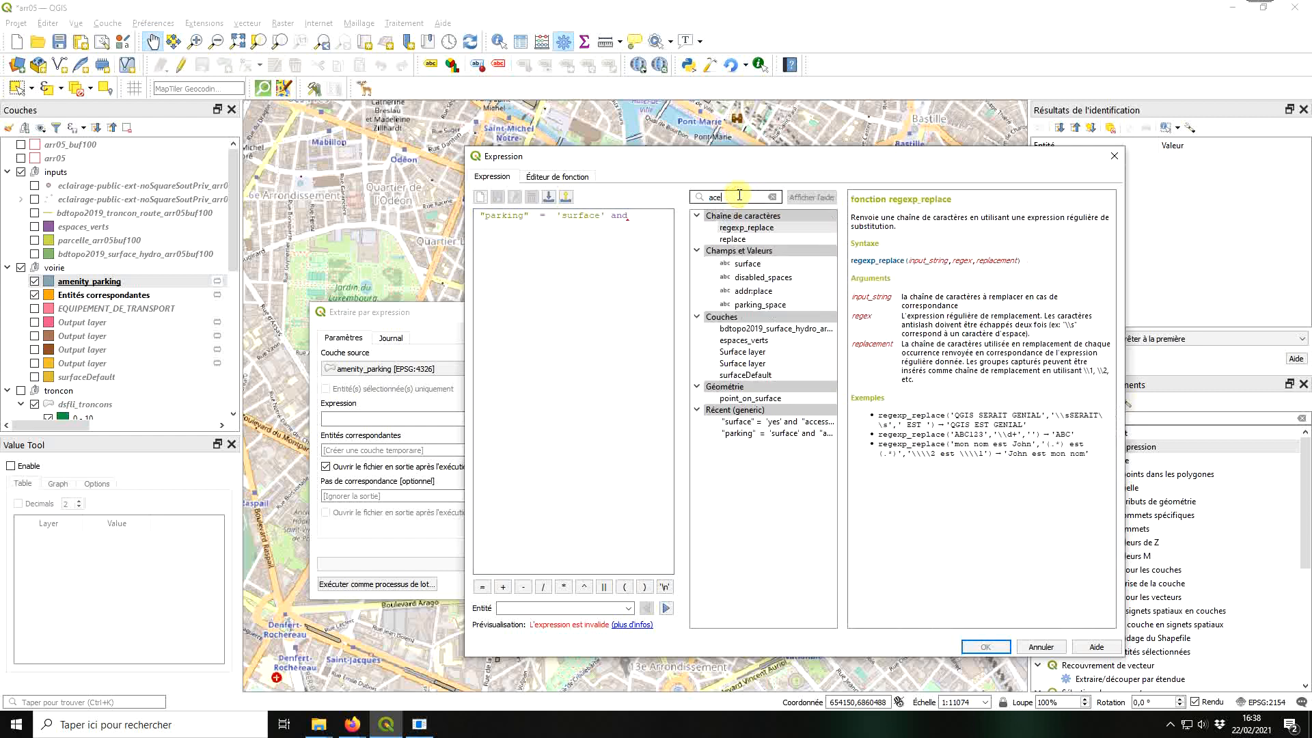
pyautogui.press('BackSpace')
pyautogui.write('ce')
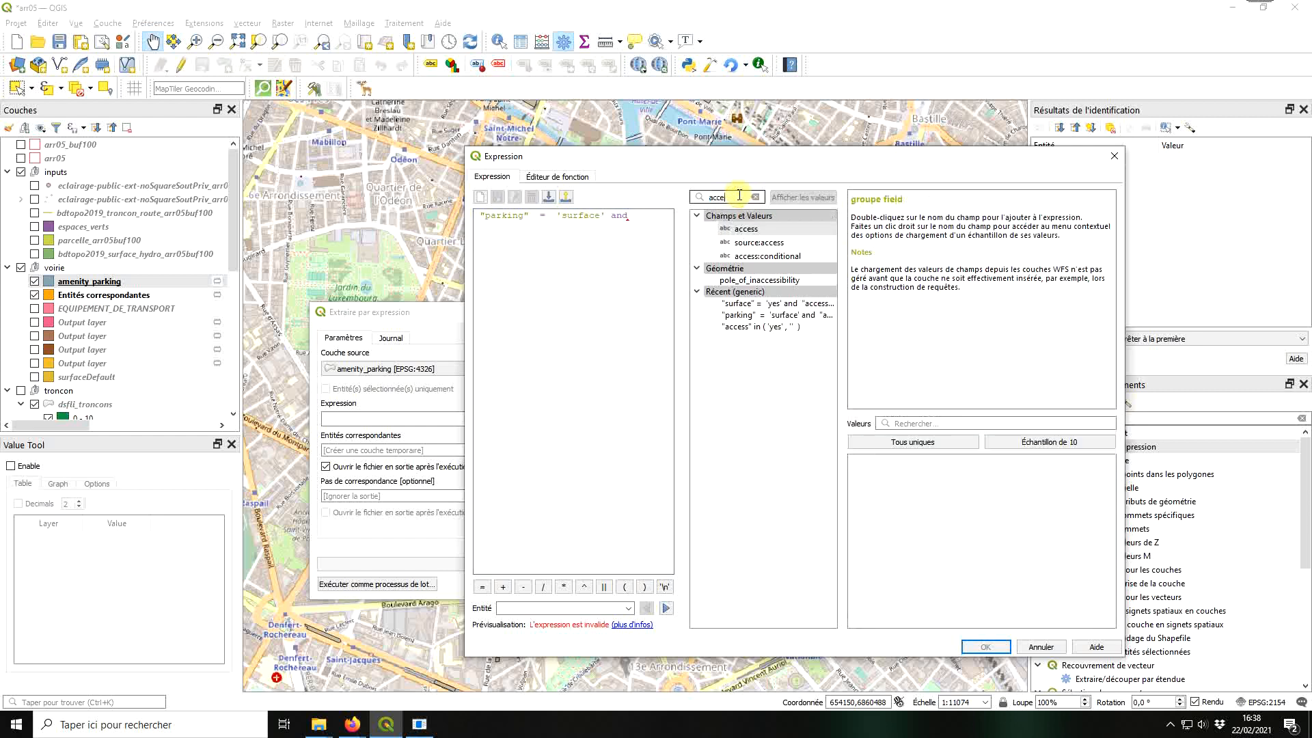
pyautogui.doubleClick(752, 228)
pyautogui.write('in (')
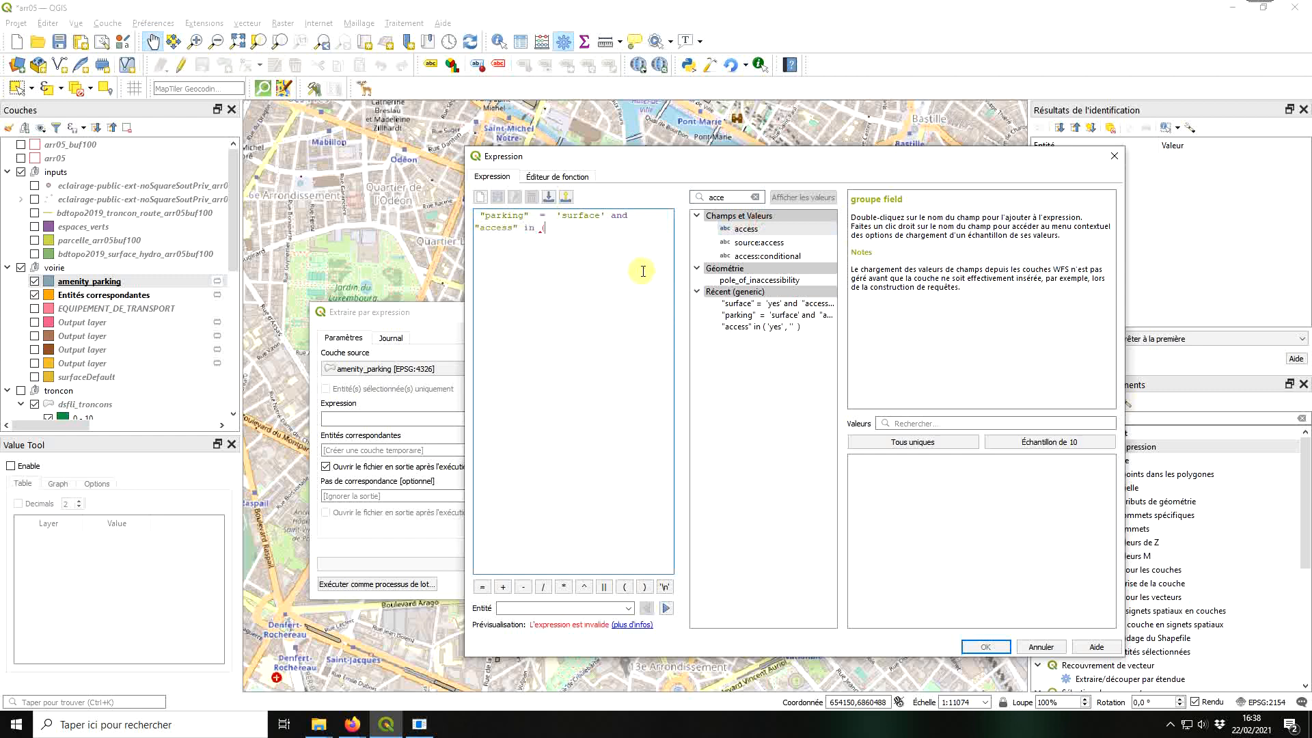
pyautogui.click(912, 443)
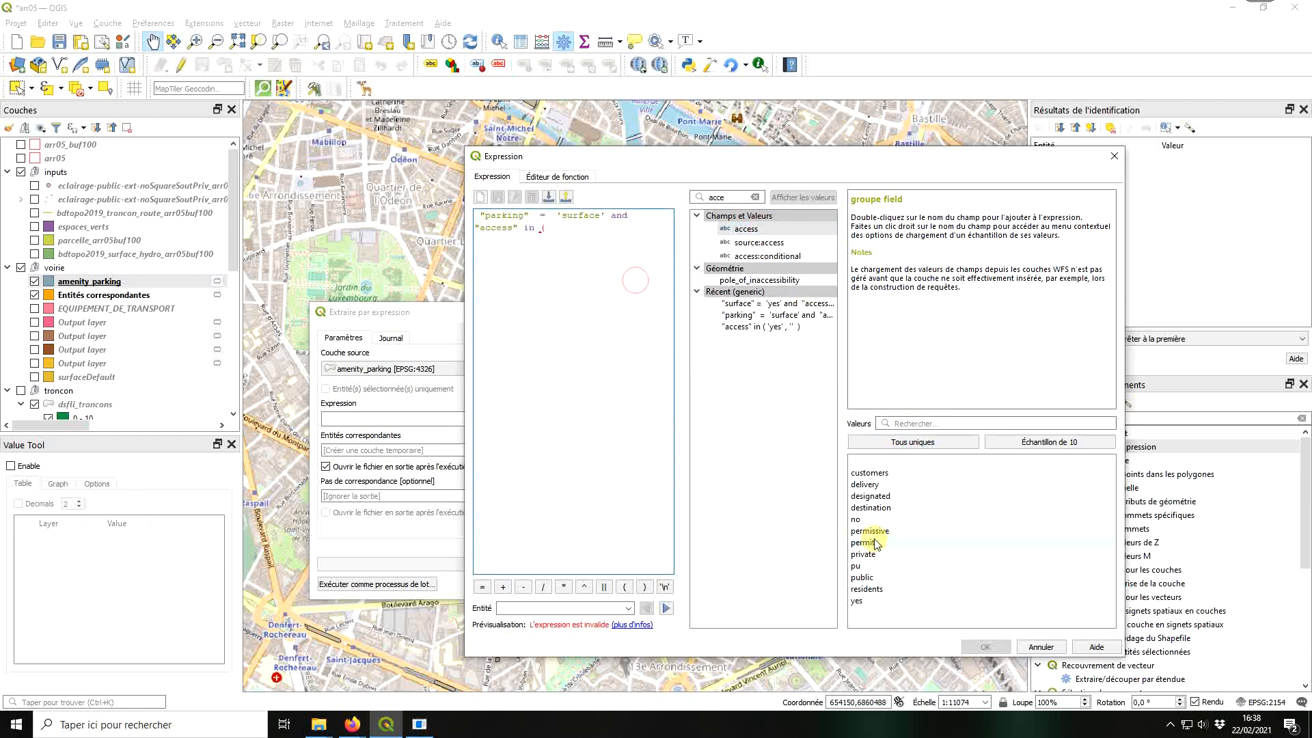
pyautogui.doubleClick(878, 578)
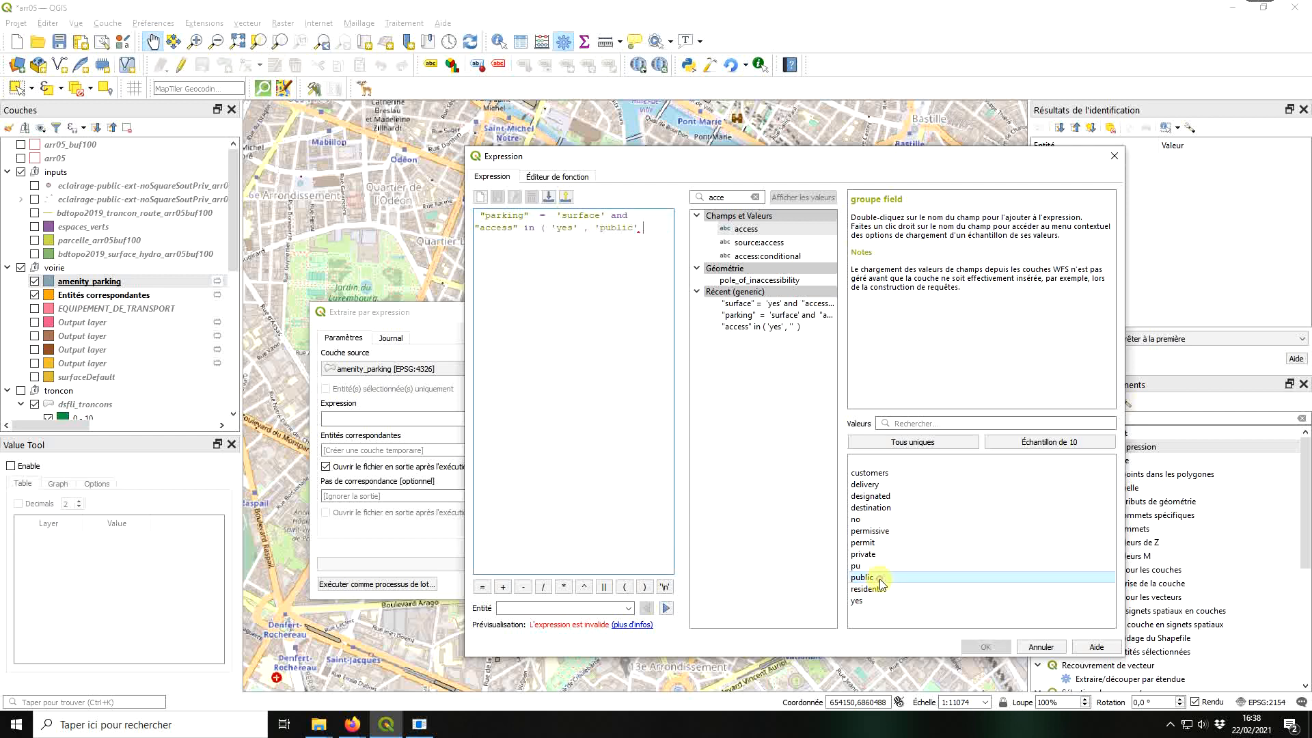
pyautogui.doubleClick(876, 463)
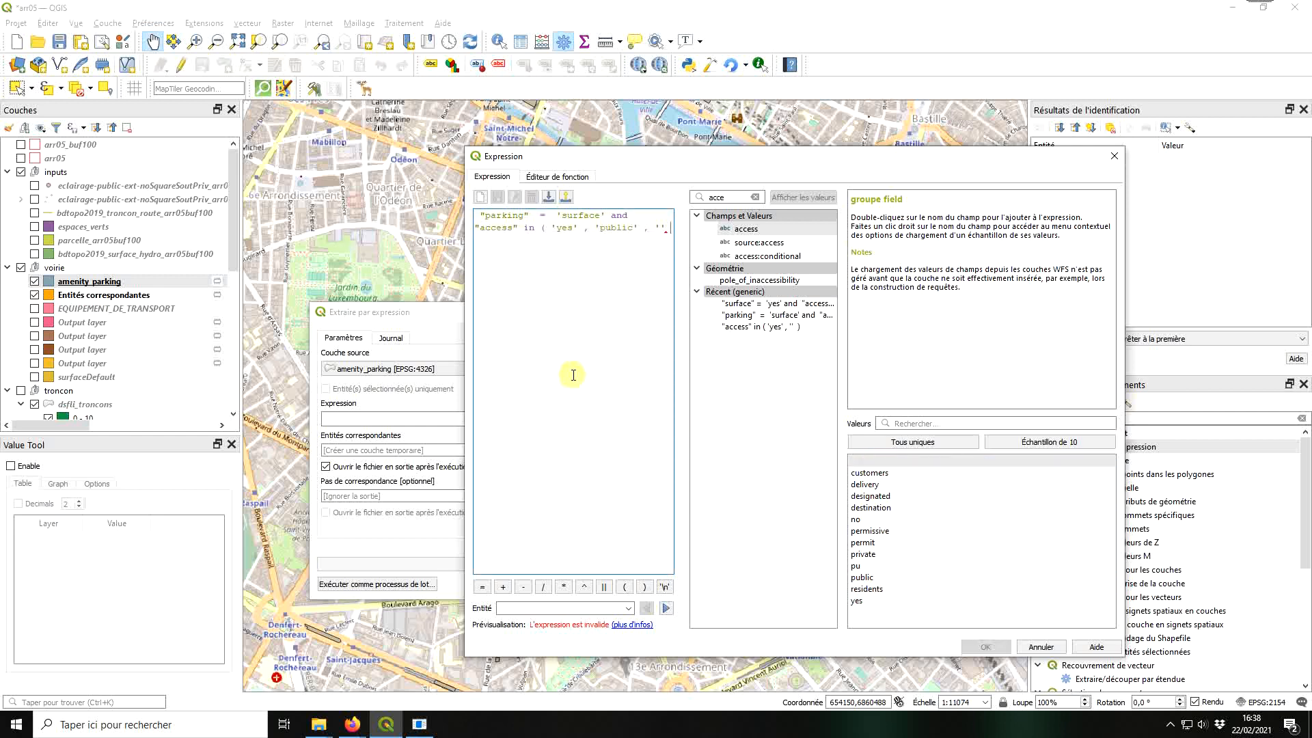
pyautogui.write(')')
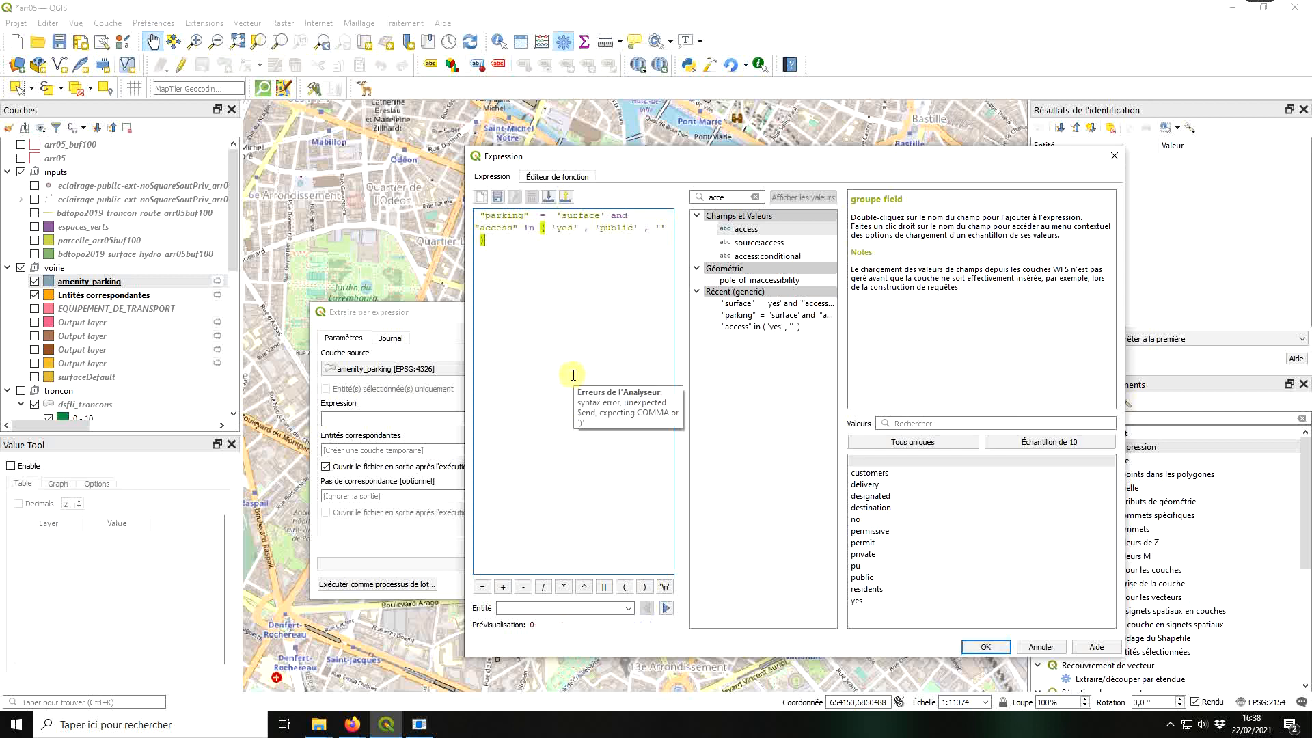
# Step: Accept the expression, run the extraction on amenity_parking to a temporary layer, and close the dialog
pyautogui.click(985, 647)
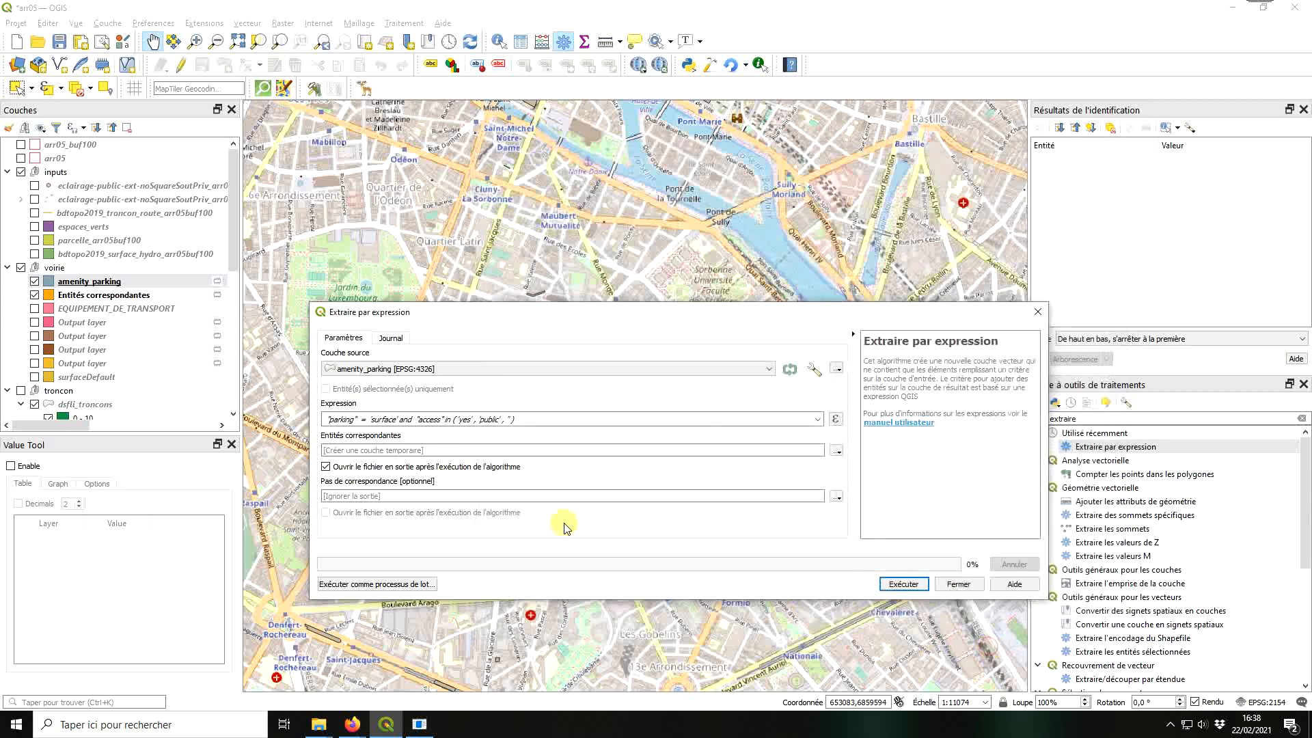
pyautogui.click(900, 584)
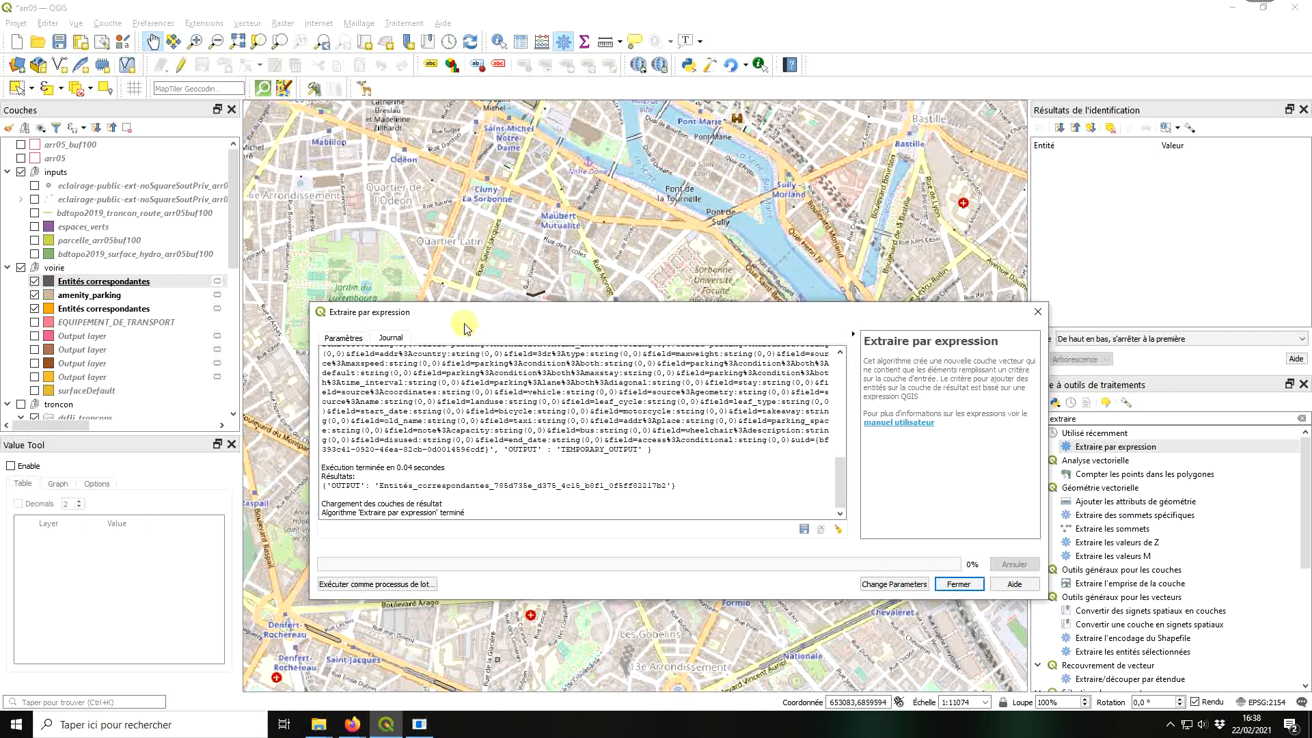
pyautogui.moveTo(476, 315); pyautogui.dragTo(537, 318)
pyautogui.press('Escape')
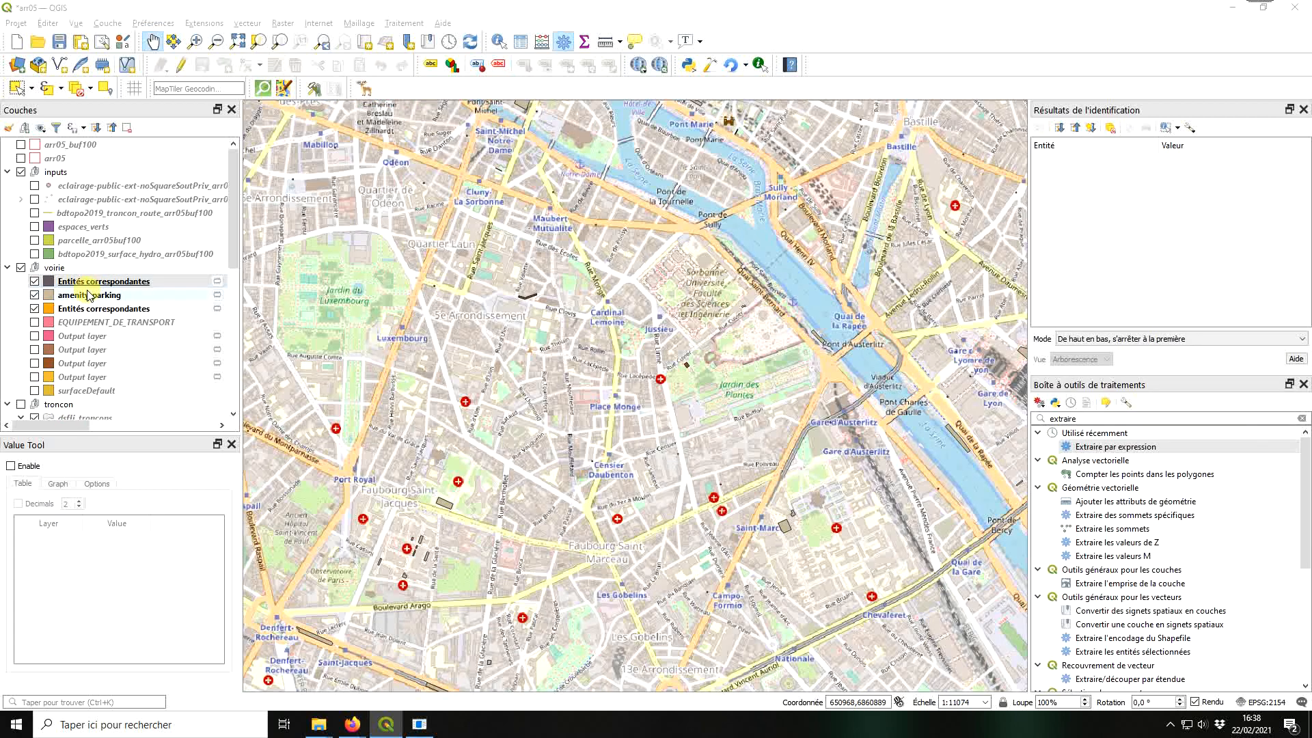
# Step: Hide amenity_parking and the older Entités correspondantes layer below it, and show surfaceDefault in the voirie group
pyautogui.click(137, 286)
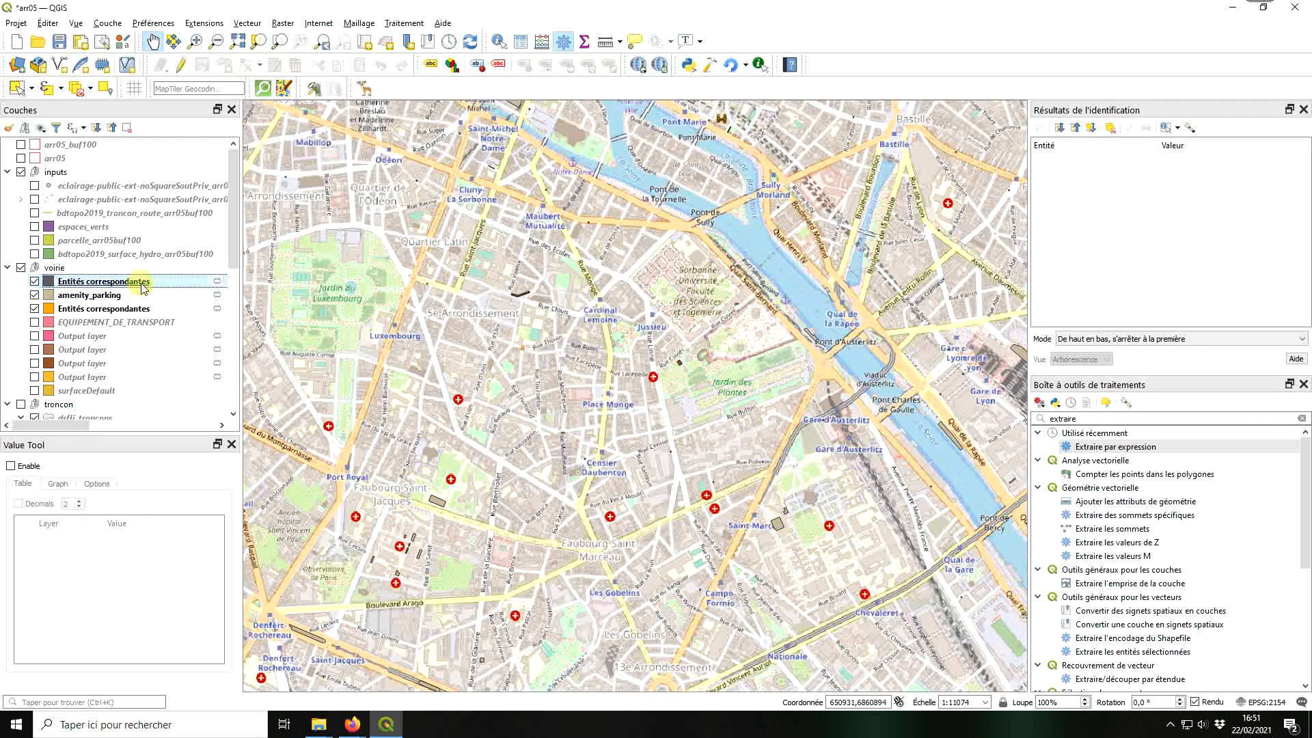
pyautogui.click(125, 296)
pyautogui.press('space')
pyautogui.click(119, 311)
pyautogui.press('space')
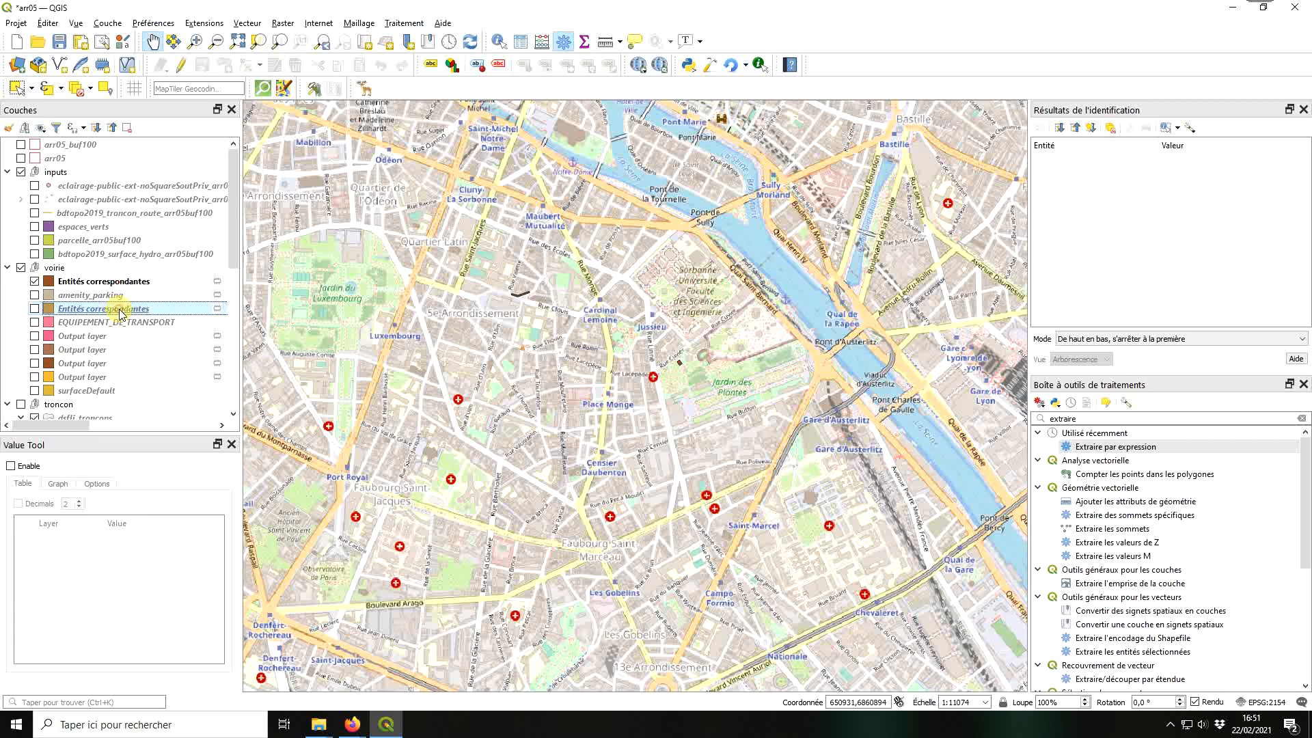
pyautogui.click(120, 390)
pyautogui.press('space')
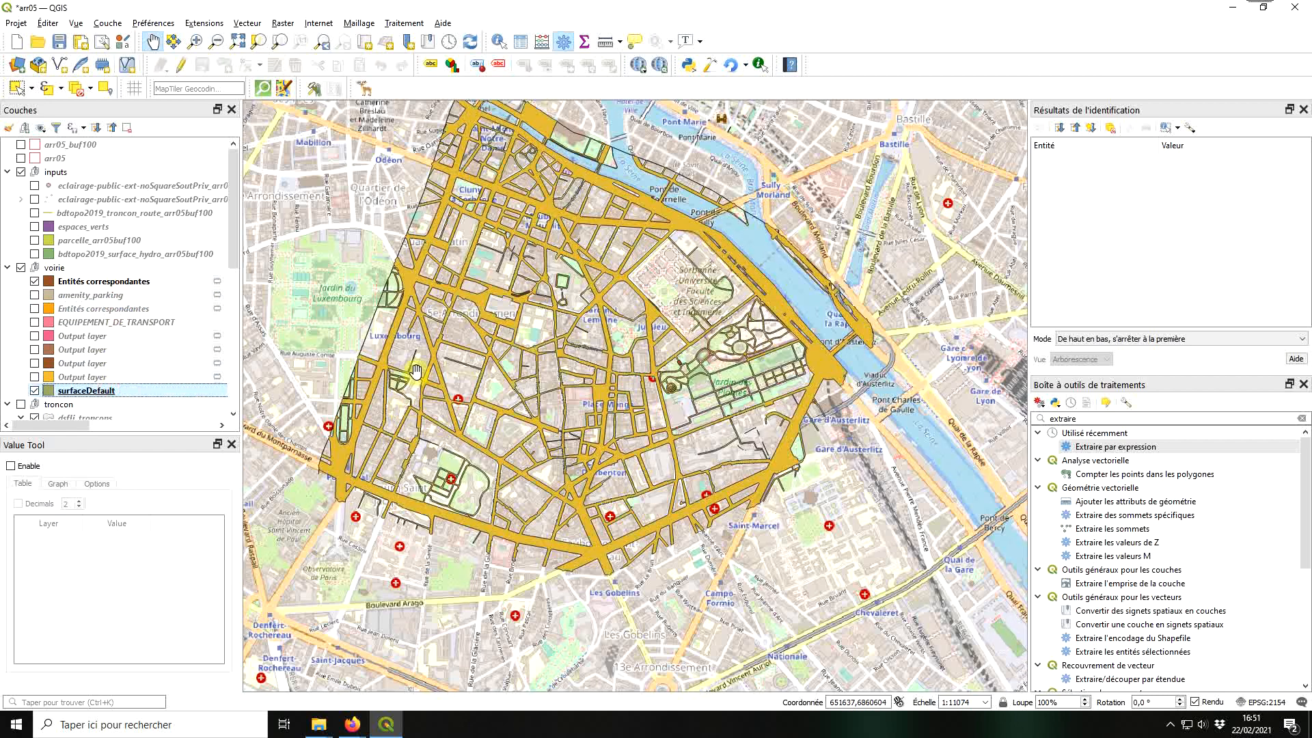
# Step: Examine how the extracted parking areas sit against the surfaceDefault road surface across the 5th arrondissement
pyautogui.scroll(2, 561, 326)
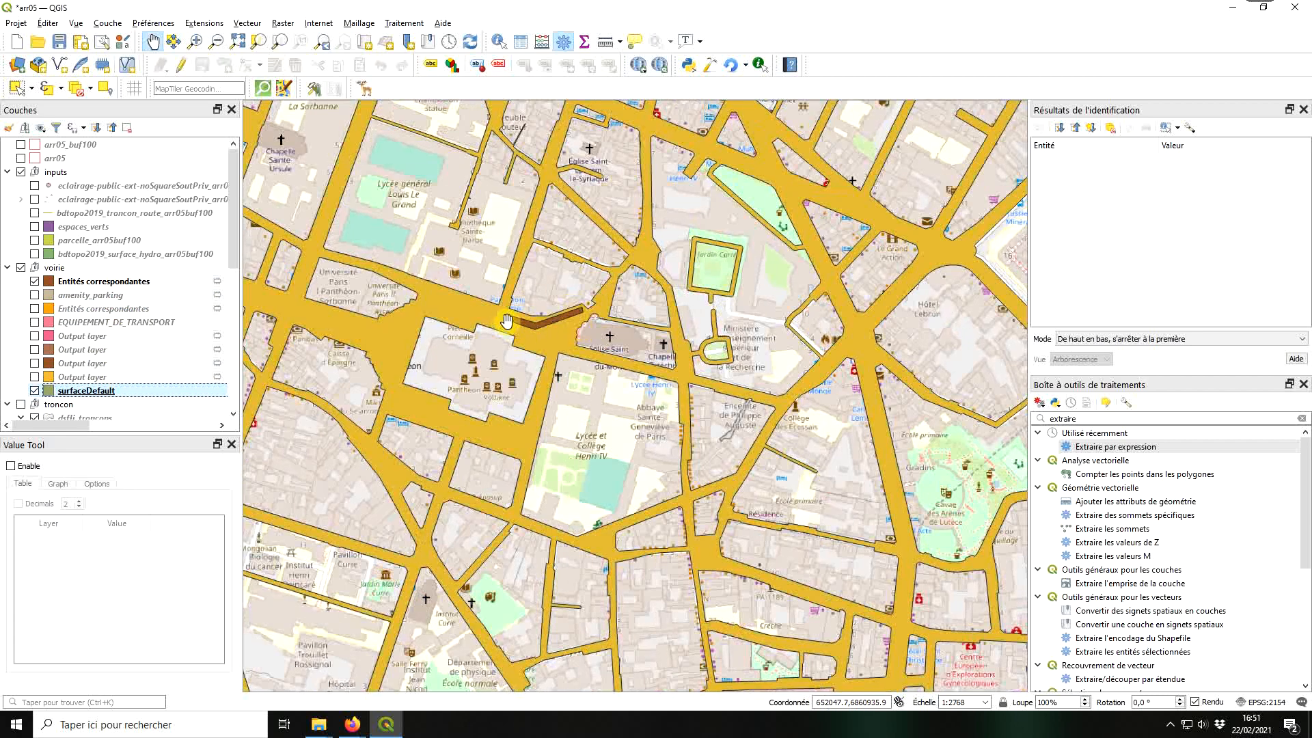
pyautogui.moveTo(732, 373); pyautogui.dragTo(671, 464)
pyautogui.moveTo(720, 388); pyautogui.dragTo(677, 648)
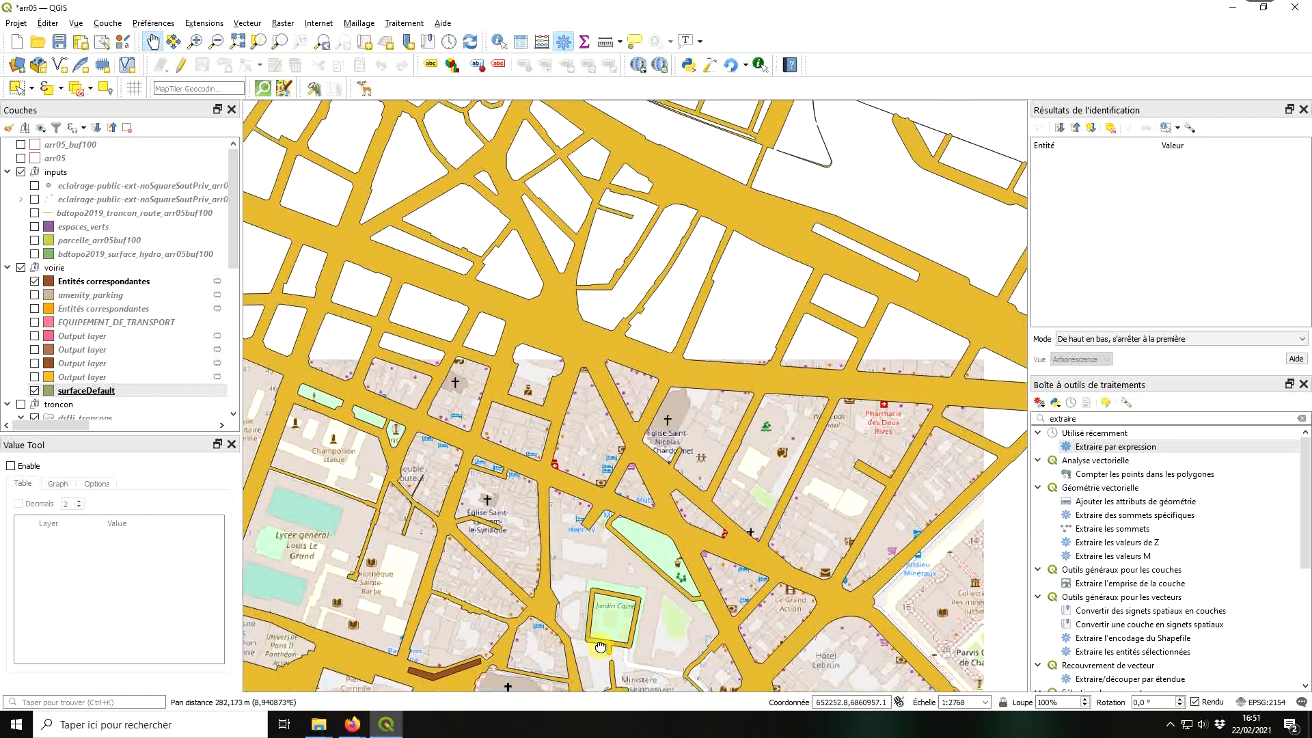
pyautogui.moveTo(570, 469); pyautogui.dragTo(600, 608)
pyautogui.moveTo(599, 502); pyautogui.dragTo(394, 332)
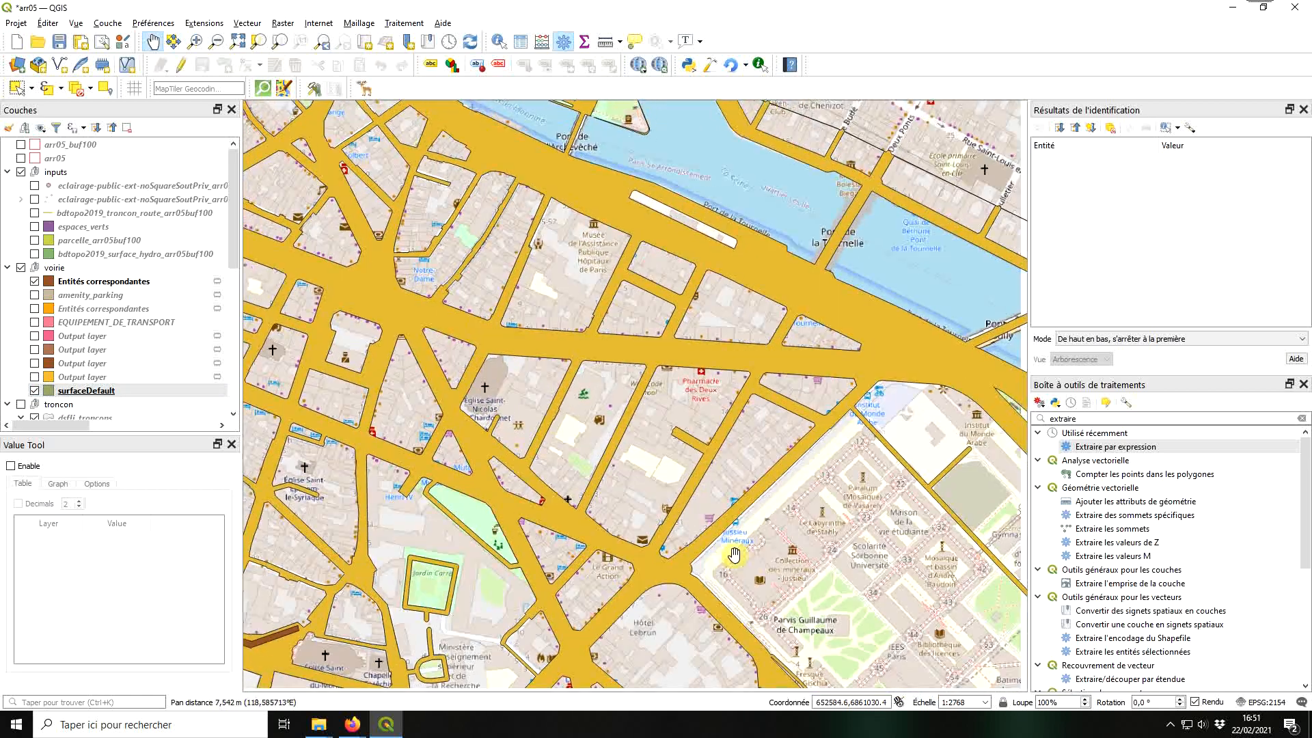
pyautogui.moveTo(734, 555); pyautogui.dragTo(620, 360)
pyautogui.moveTo(791, 539); pyautogui.dragTo(738, 442)
pyautogui.moveTo(624, 451); pyautogui.dragTo(815, 342)
pyautogui.scroll(-1, 698, 359)
pyautogui.moveTo(567, 503); pyautogui.dragTo(629, 478)
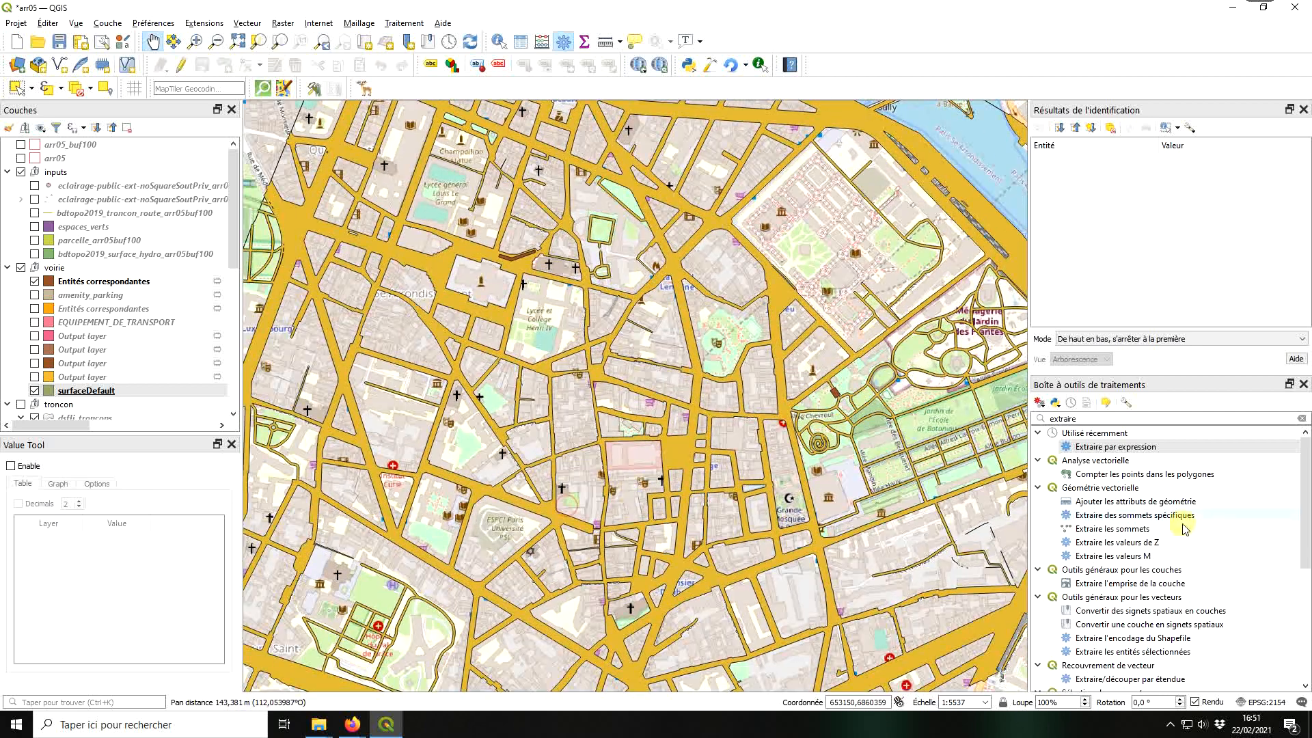
# Step: In Roads Extent (BDTOPO + Cadastre), include the Entités correspondantes [IGNF:LAMB93] layer as surface added to the result
pyautogui.moveTo(1311, 159); pyautogui.dragTo(530, 146)
pyautogui.click(982, 460)
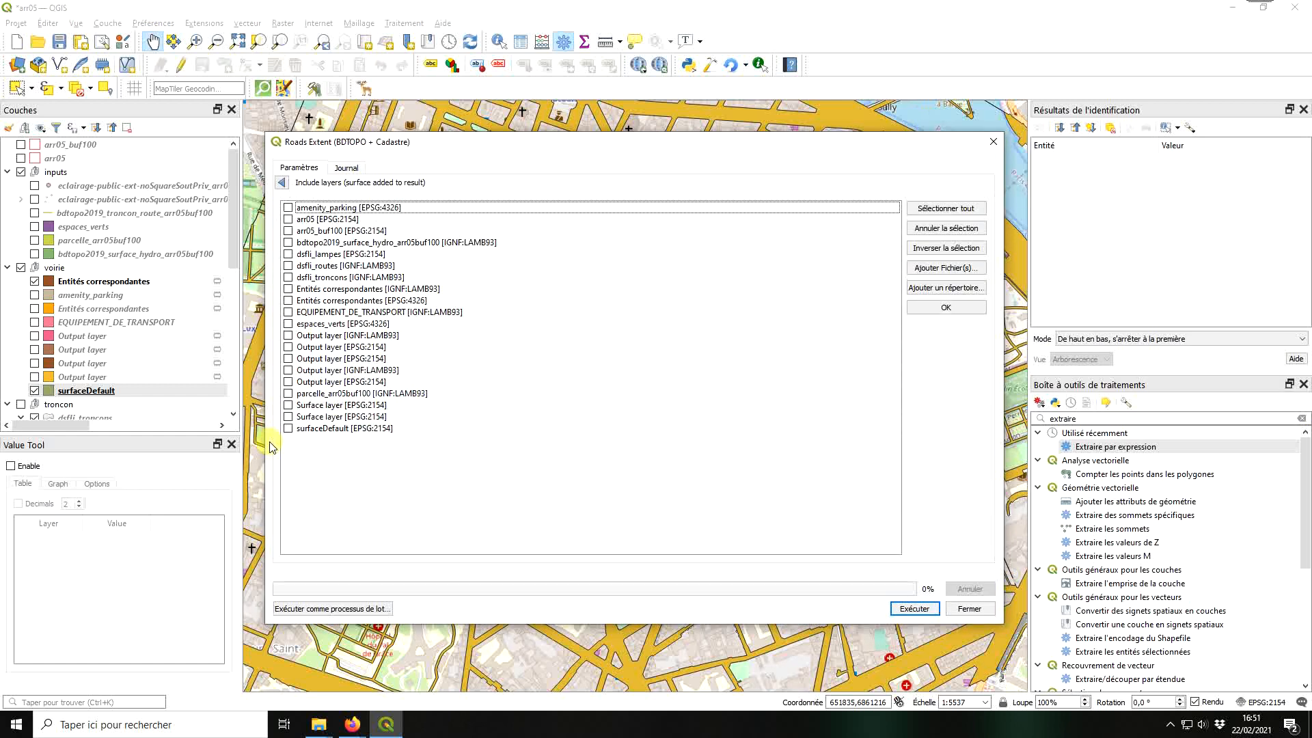
pyautogui.click(288, 288)
pyautogui.click(946, 307)
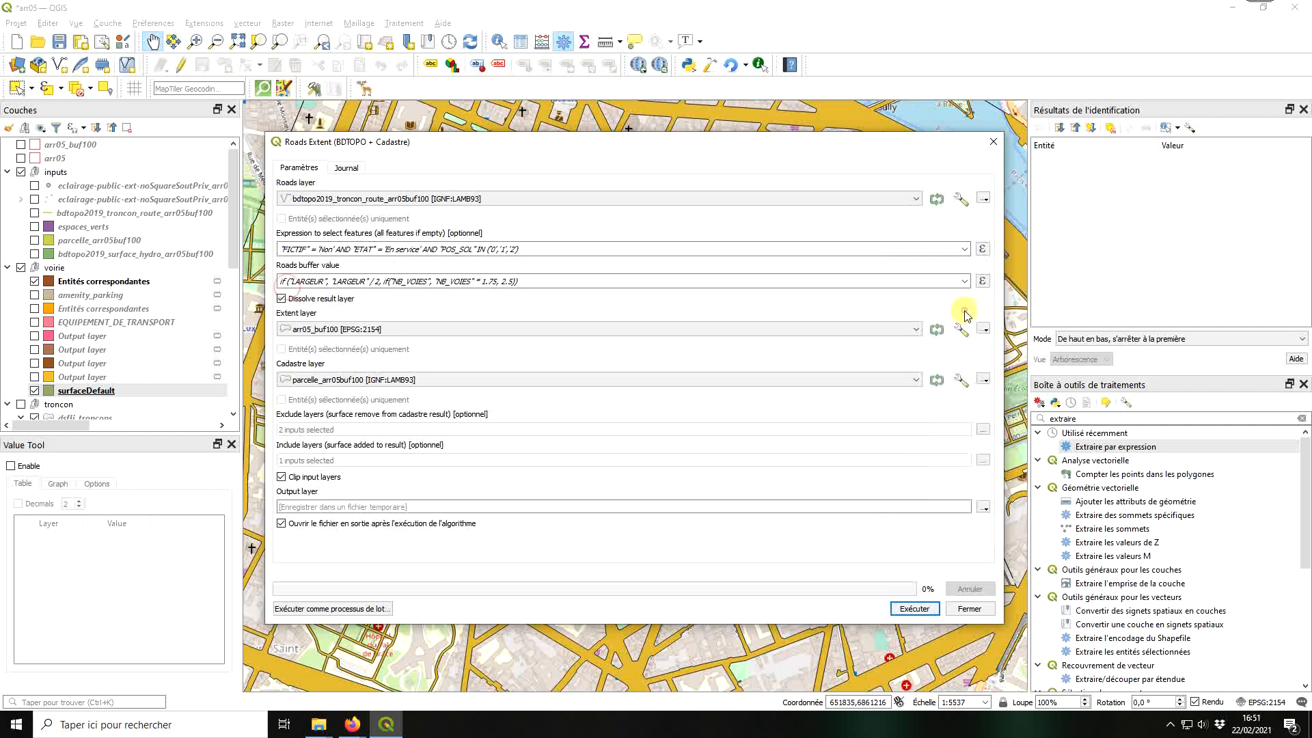
# Step: Set the Roads Extent output layer to surface.gpkg and run the algorithm
pyautogui.click(481, 505)
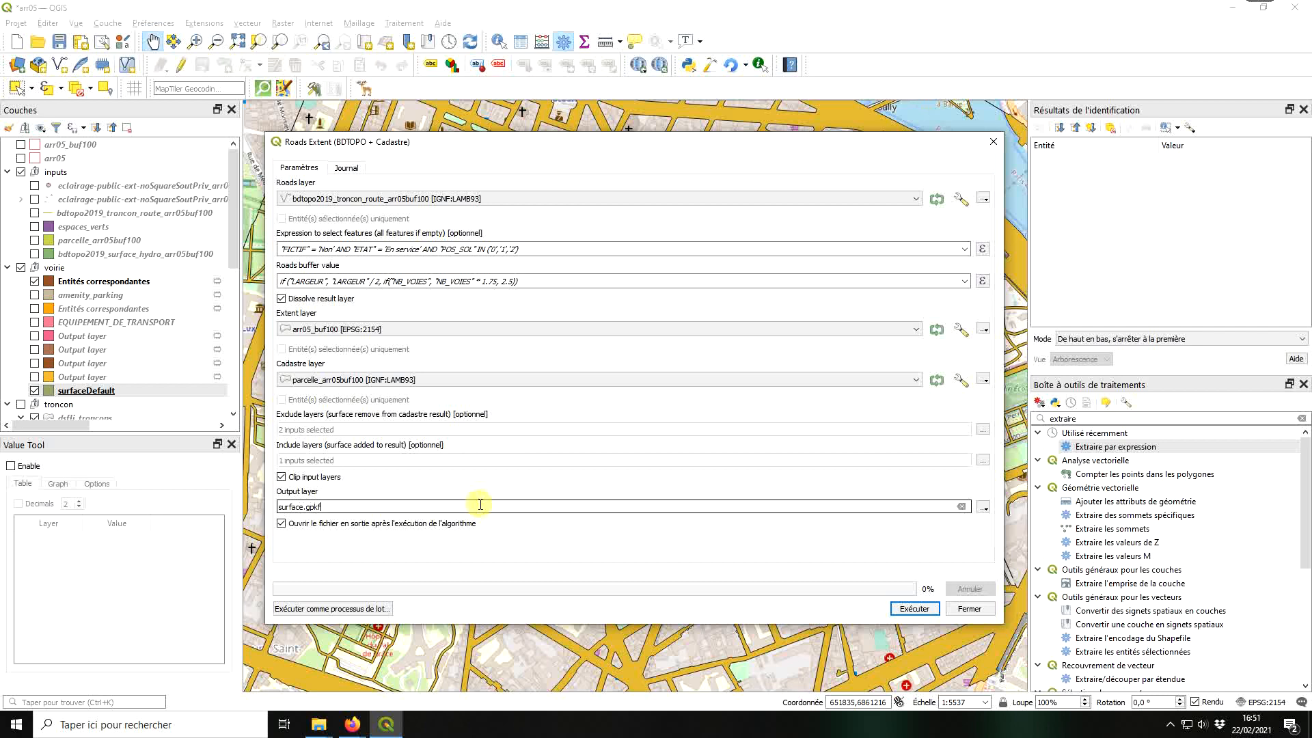
pyautogui.click(914, 608)
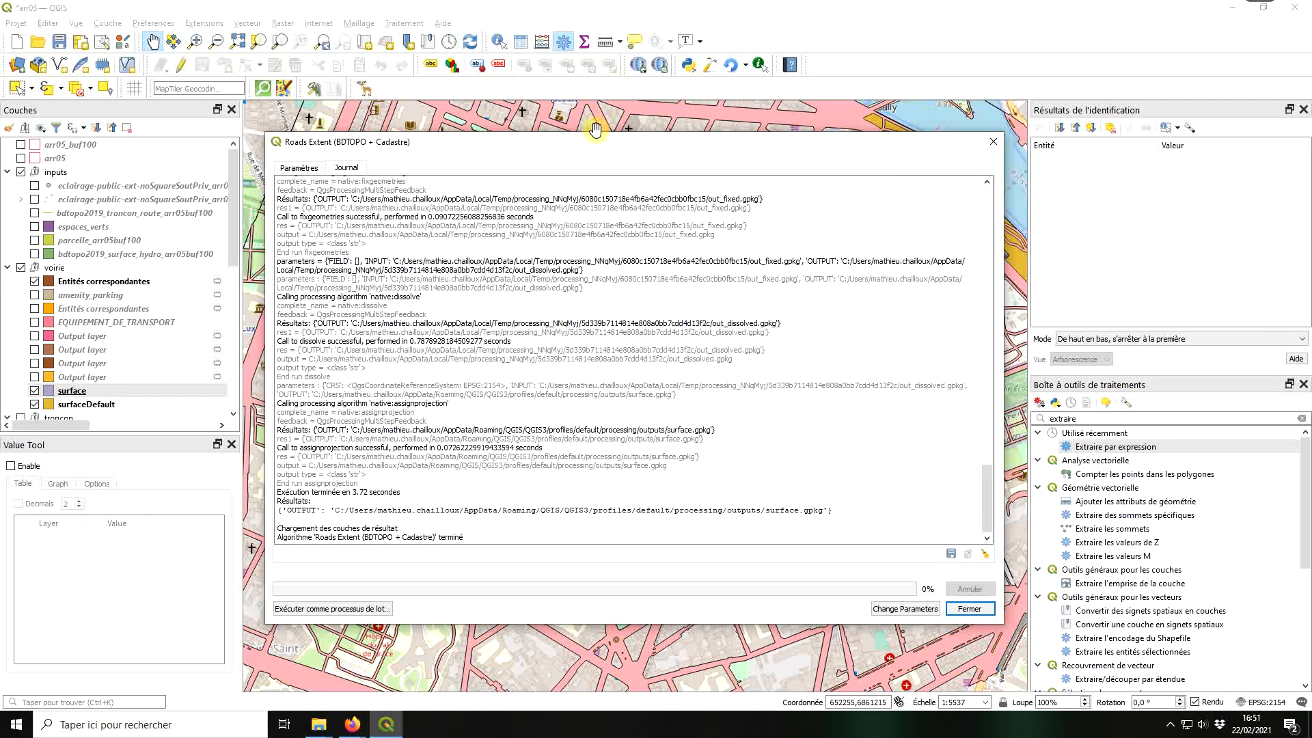
# Step: Move the Roads Extent dialog out of the way and hide the surfaceDefault layer, leaving the surface layer shown
pyautogui.moveTo(591, 144); pyautogui.dragTo(1311, 232)
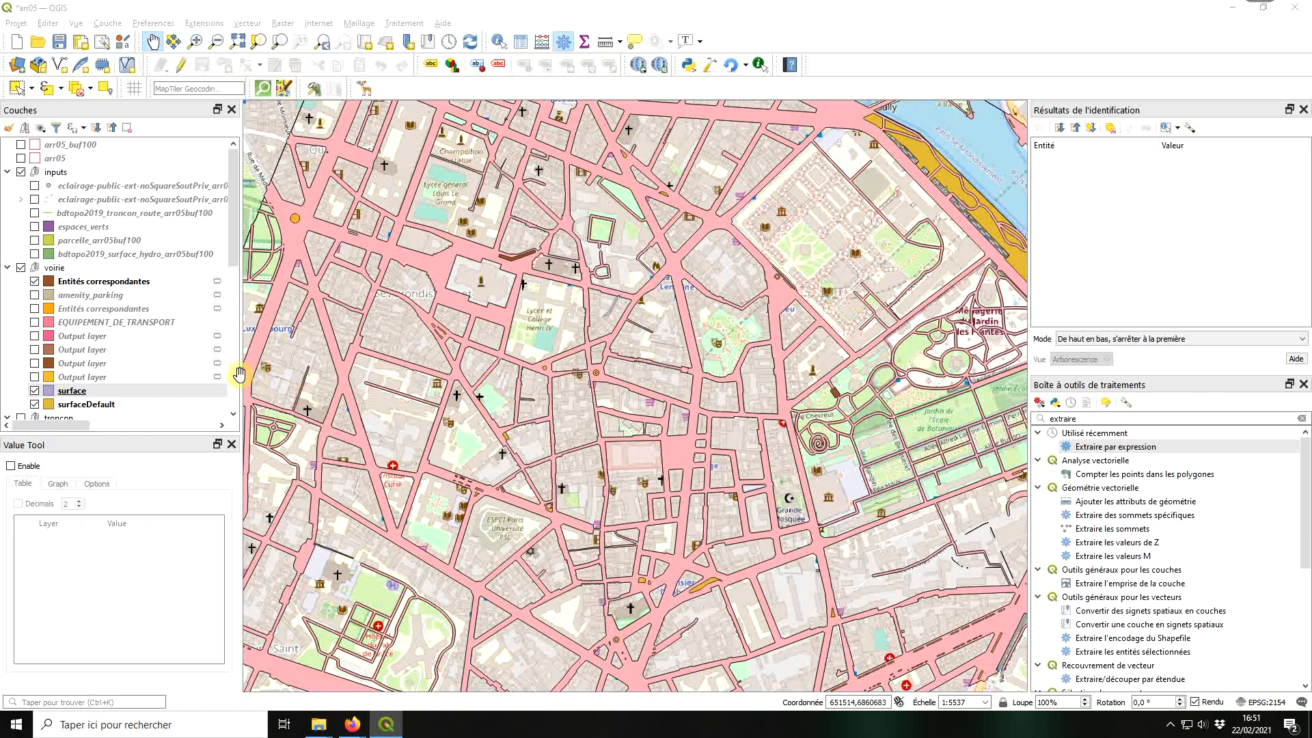
pyautogui.click(136, 401)
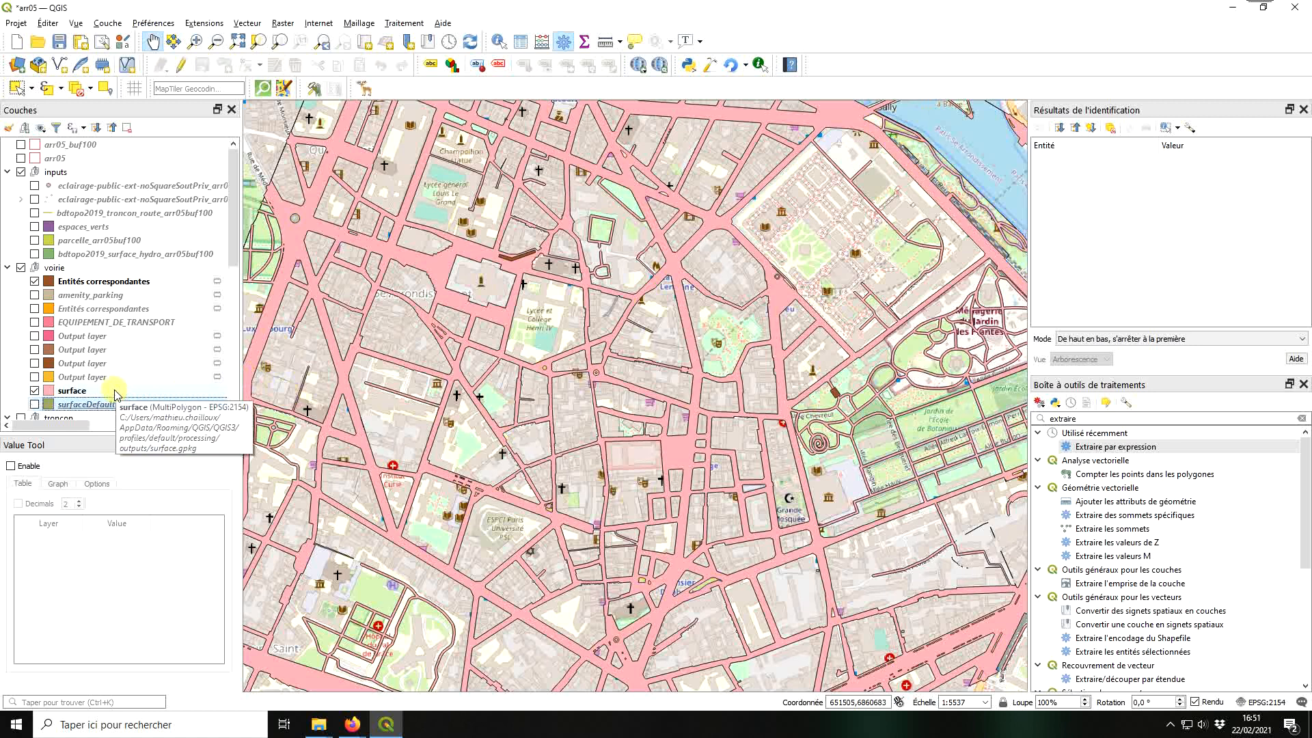
pyautogui.click(115, 391)
# Step: Clear the toolbox search, close the identification results, and list the Light Flux Surfacic Density algorithms of the Light Pollution Toolbox
pyautogui.doubleClick(1082, 418)
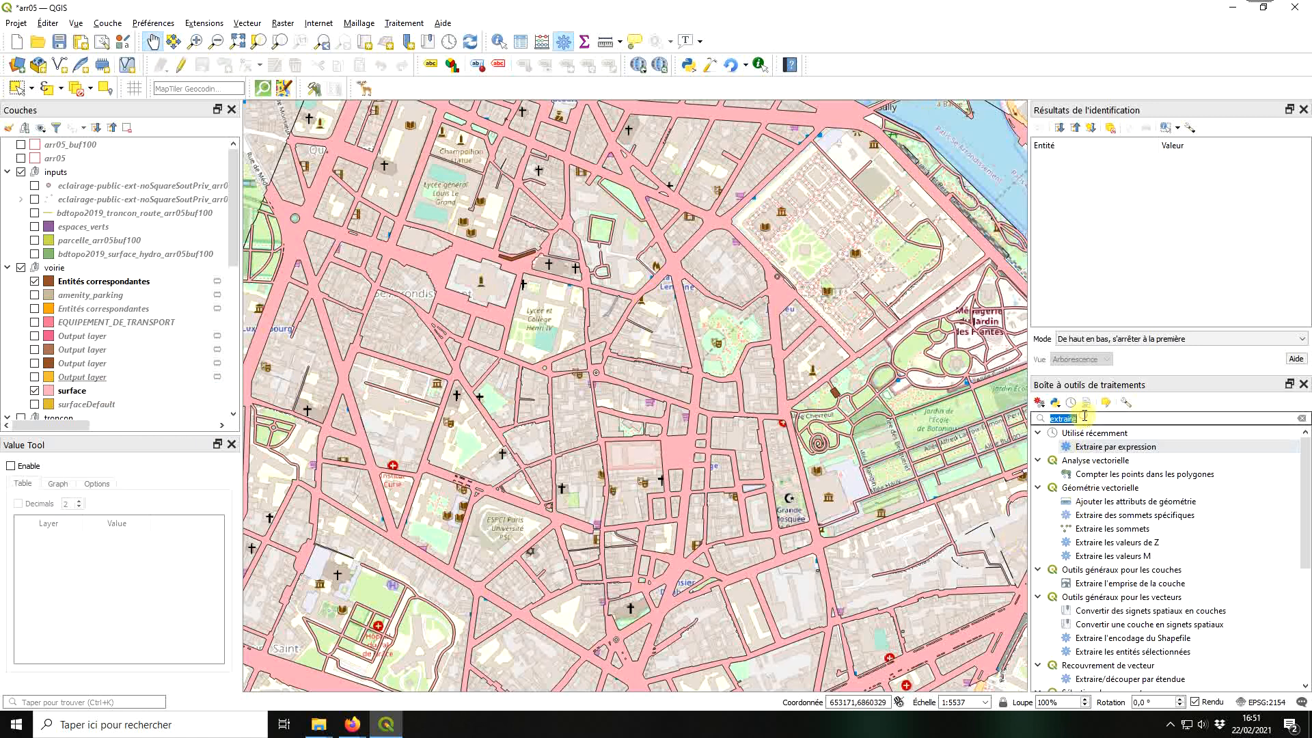
pyautogui.press('BackSpace')
pyautogui.click(1303, 110)
pyautogui.doubleClick(1097, 516)
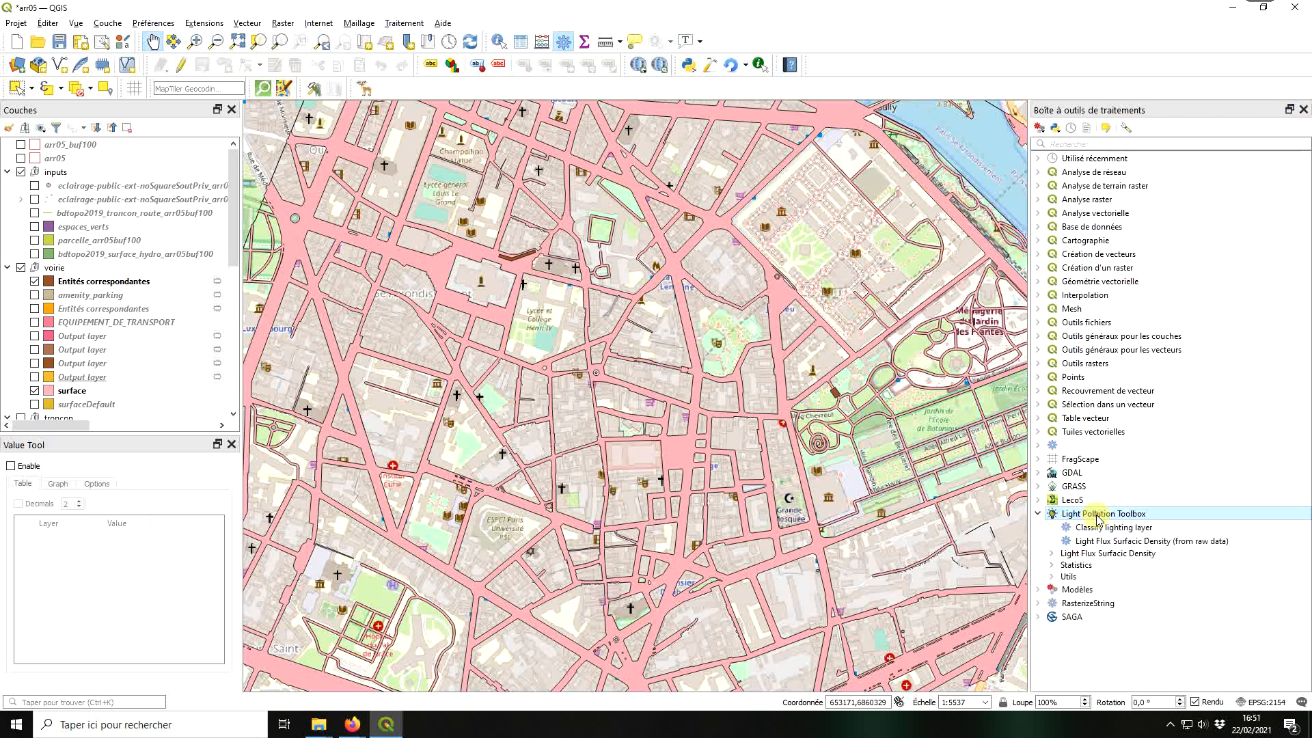
pyautogui.doubleClick(1119, 555)
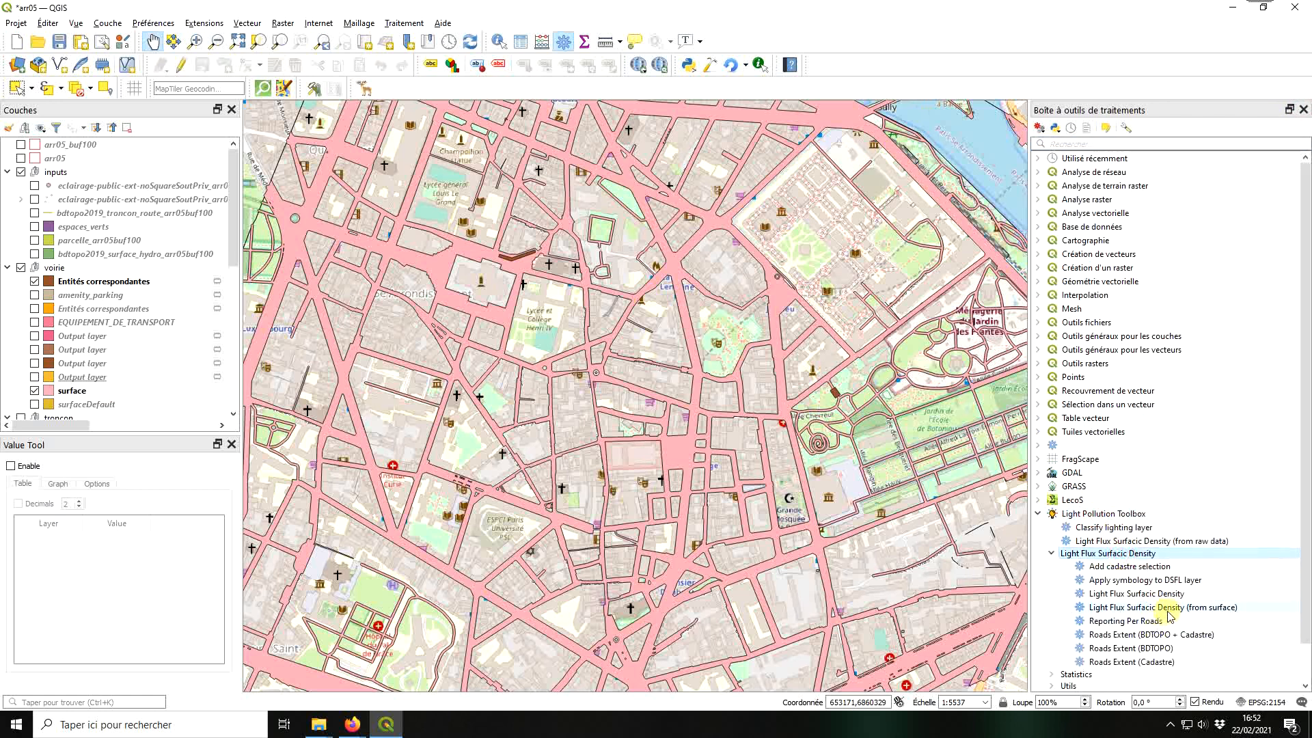
# Step: Review the reporting modes and parameters of Light Flux Surfacic Density (from surface) without running it
pyautogui.doubleClick(1220, 608)
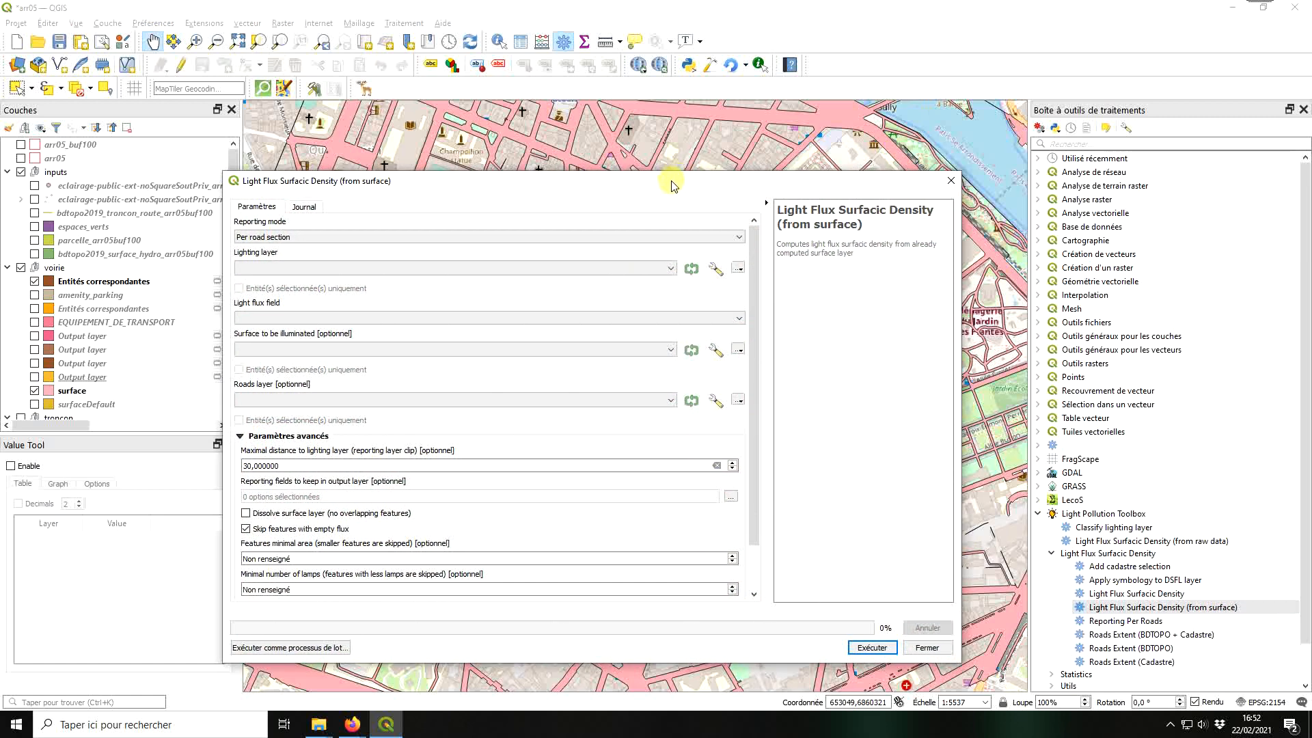
pyautogui.moveTo(676, 174); pyautogui.dragTo(676, 131)
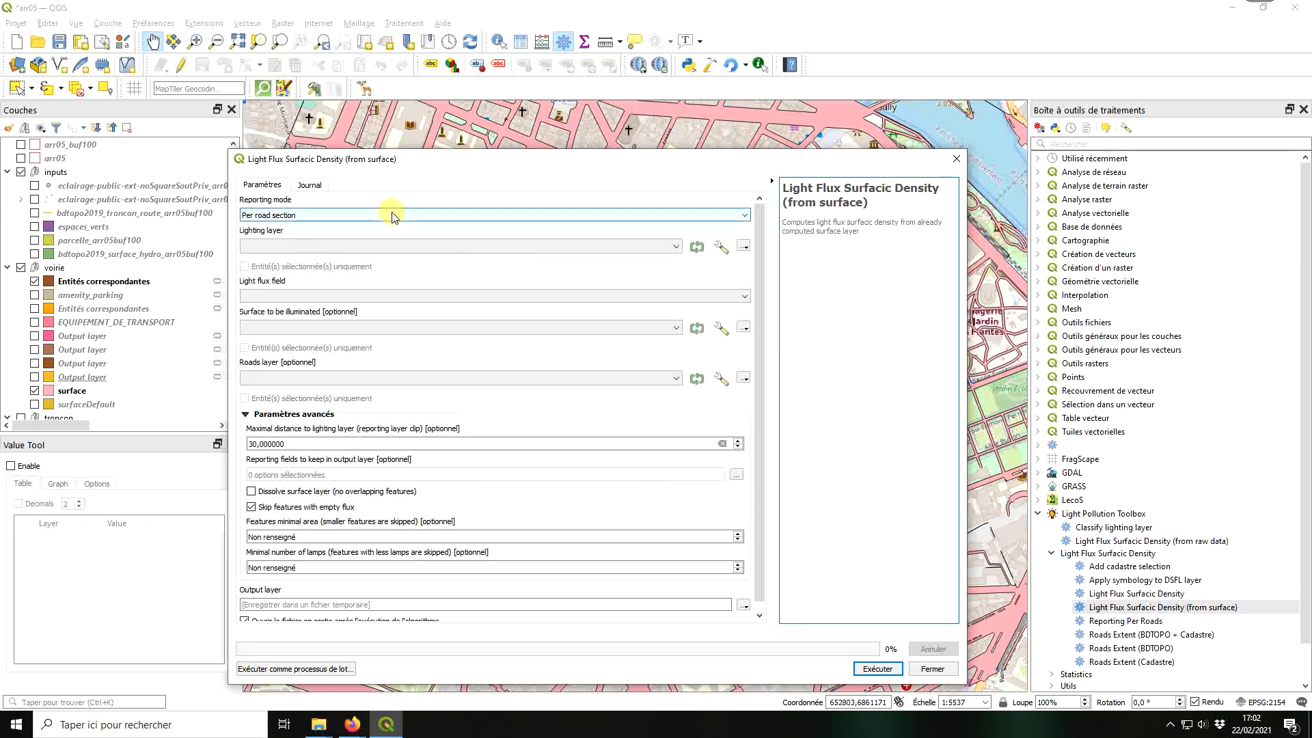
pyautogui.click(614, 214)
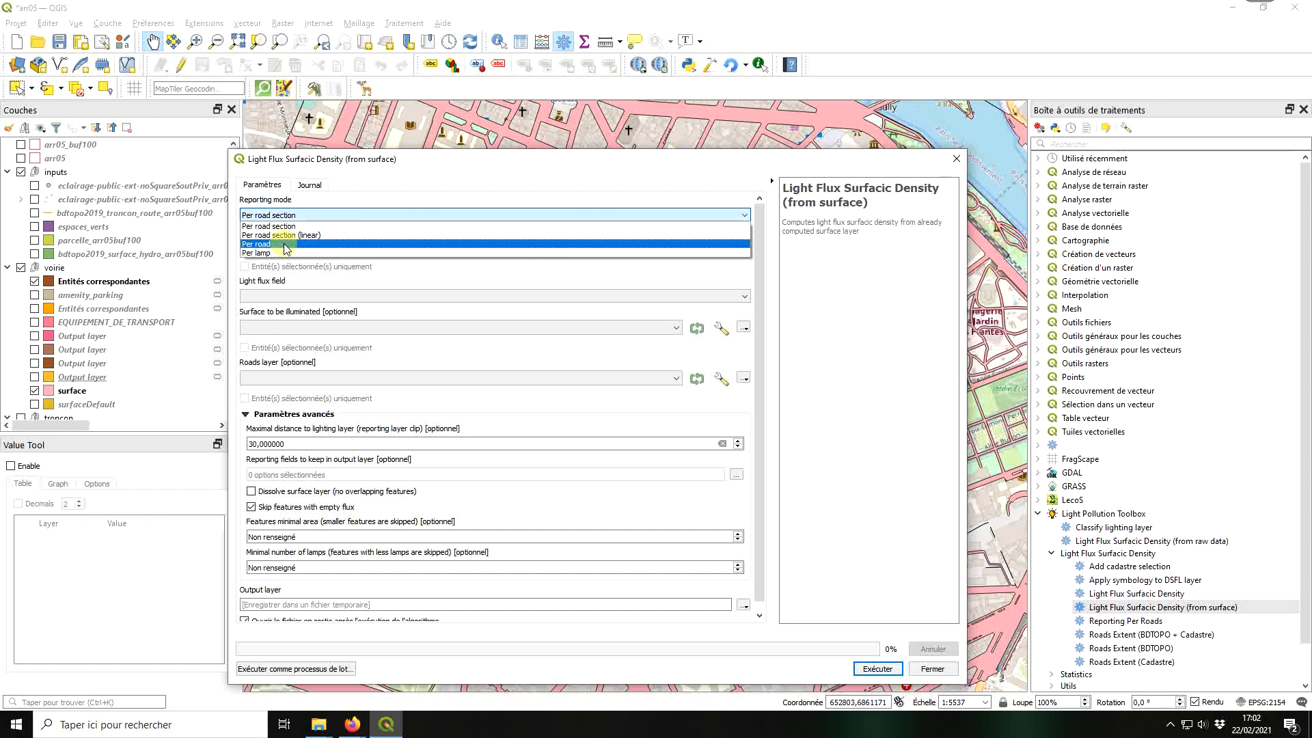
pyautogui.click(815, 257)
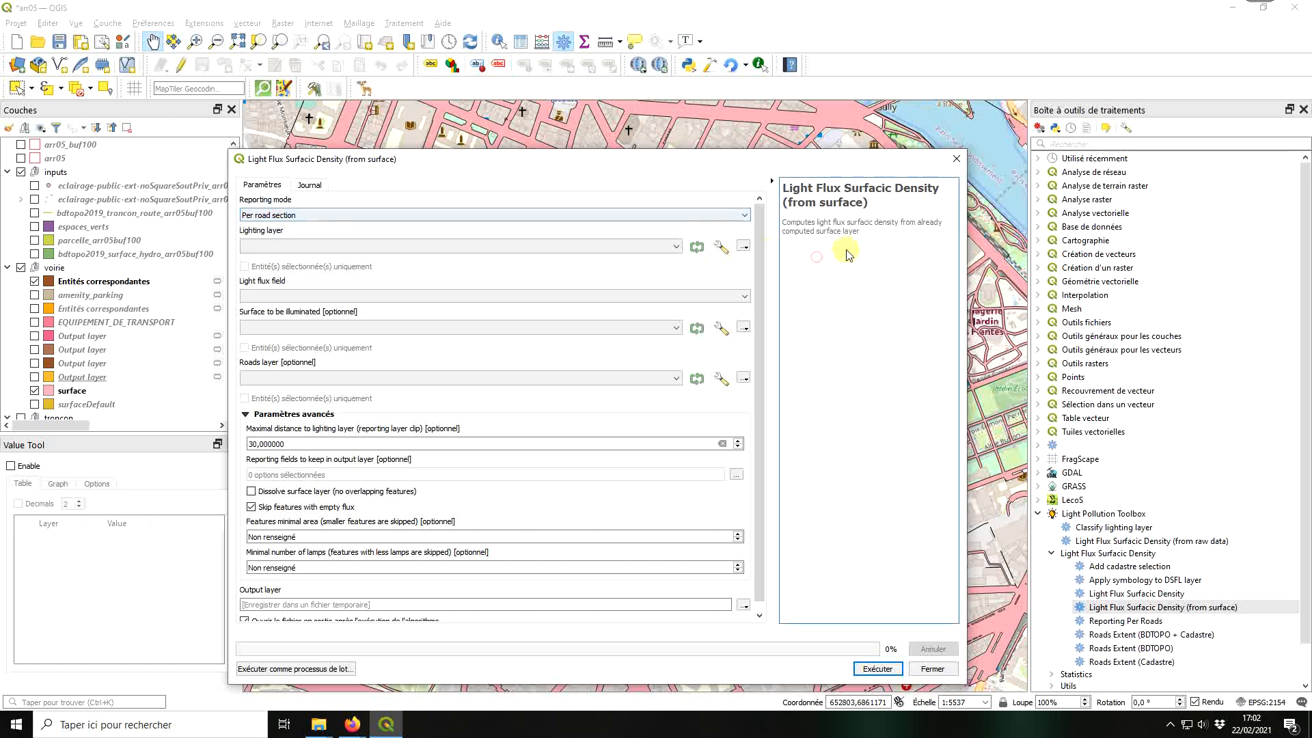
pyautogui.scroll(-1, 765, 520)
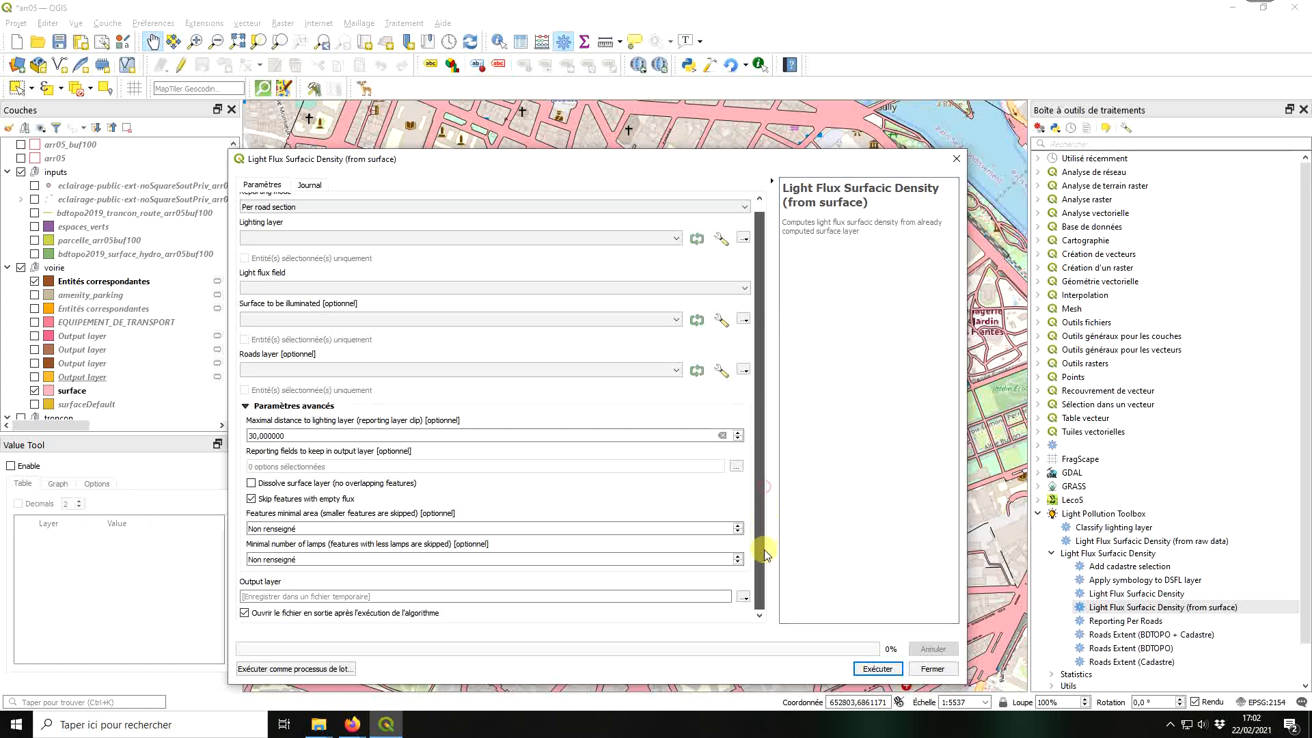
pyautogui.moveTo(763, 548); pyautogui.dragTo(756, 350)
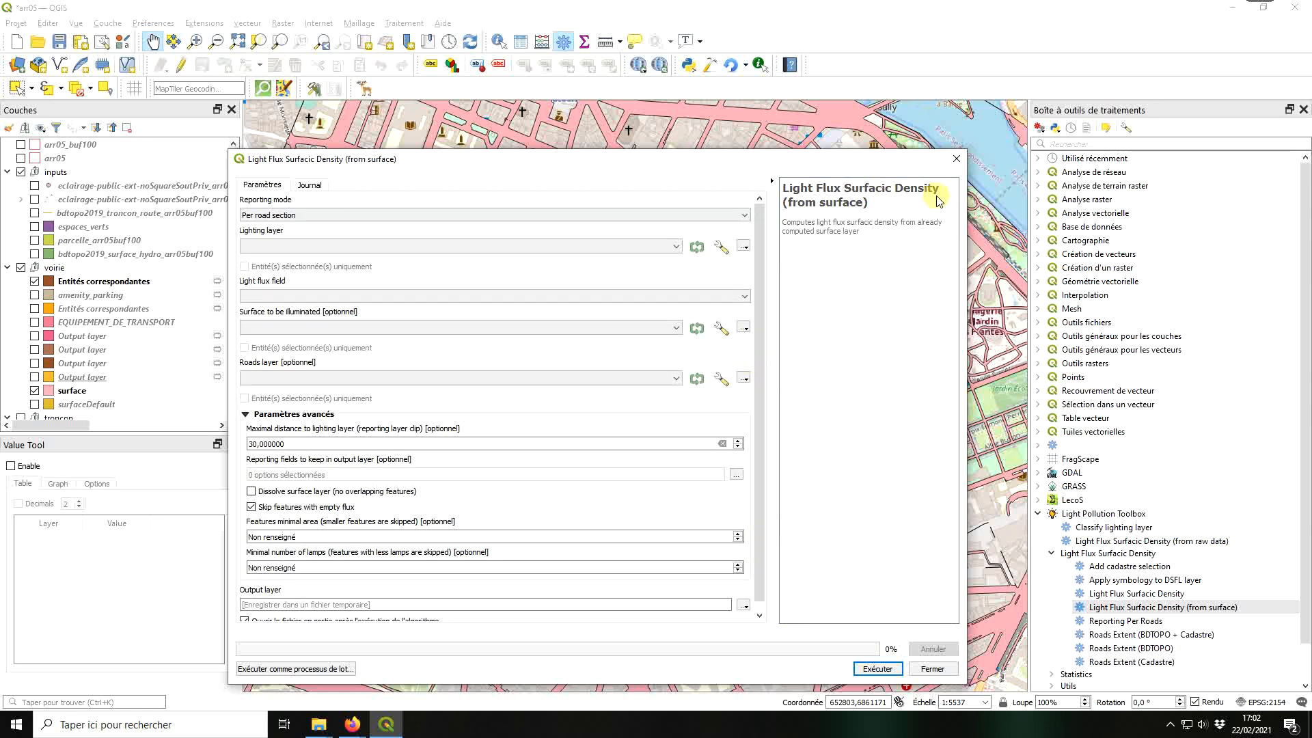
pyautogui.click(957, 162)
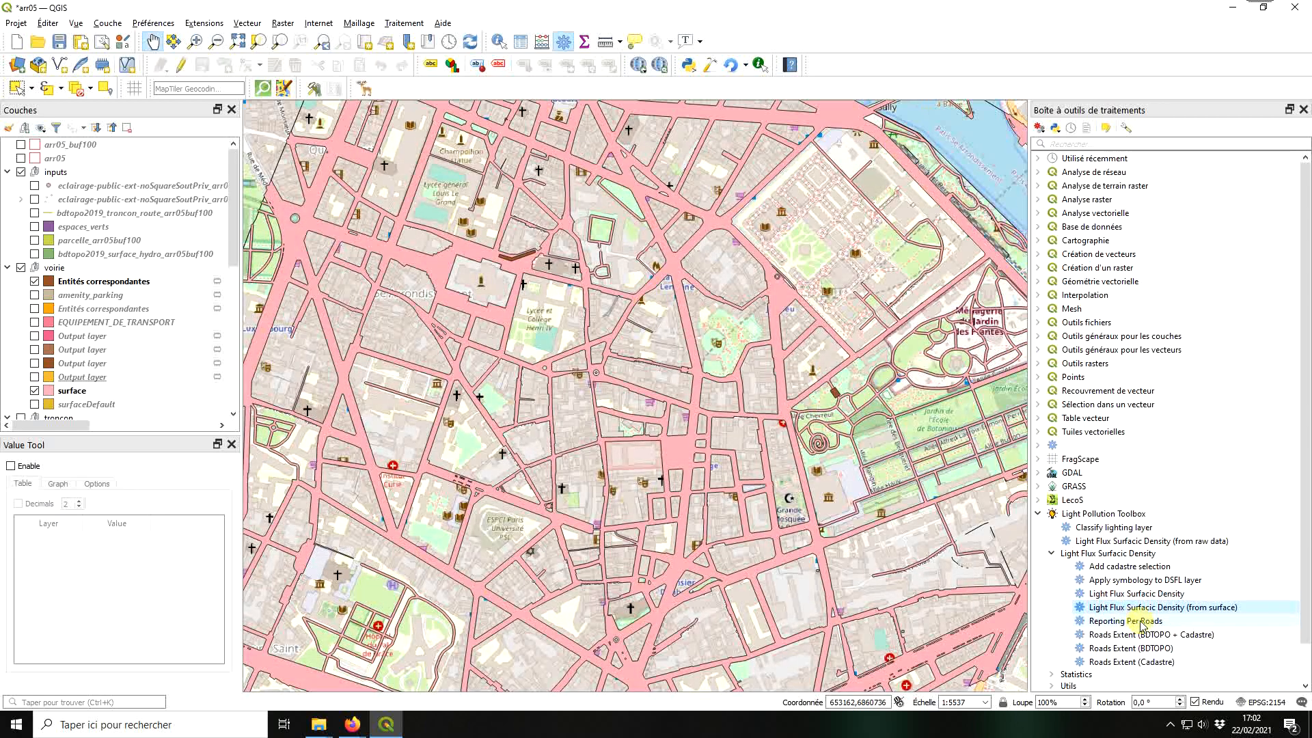
# Step: Open Reporting Per Roads and choose bdtopo2019_troncon_route_arr05buf100 [IGNF:LAMB93] as the roads layer
pyautogui.doubleClick(1140, 622)
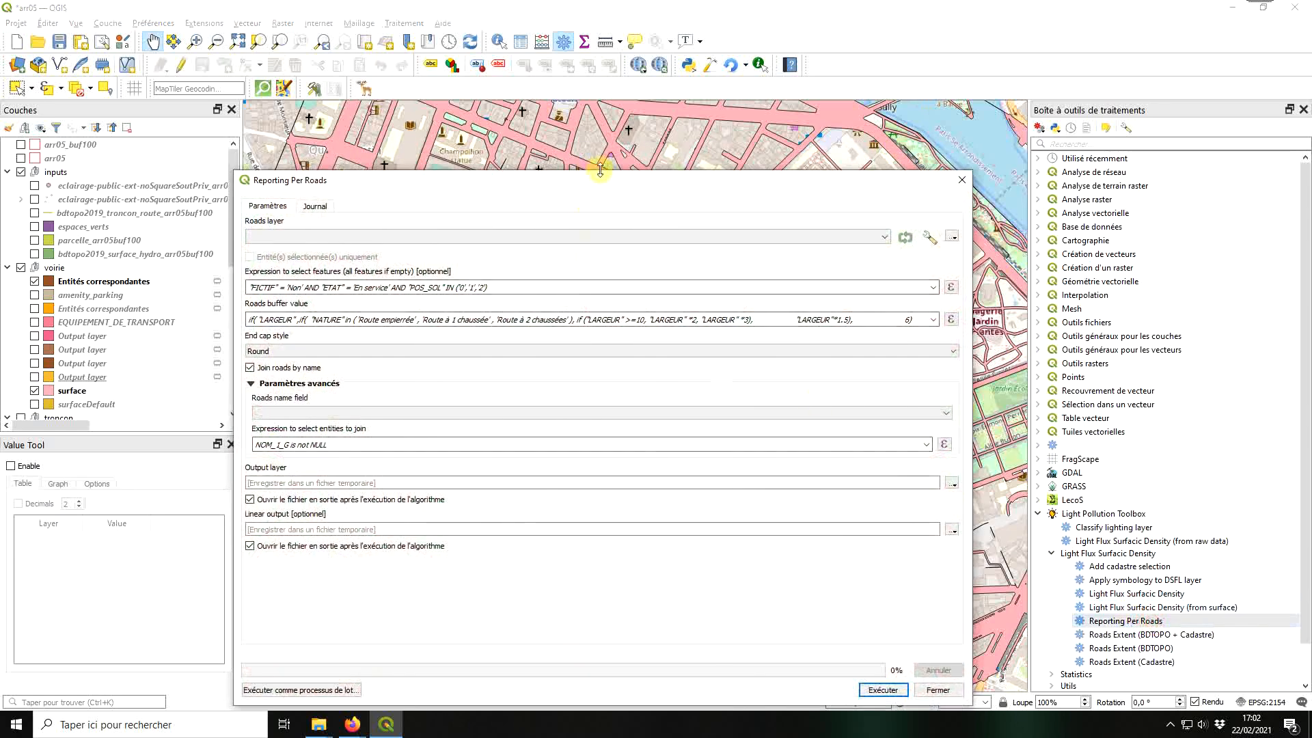
pyautogui.moveTo(600, 171)
pyautogui.mouseDown()
pyautogui.moveTo(592, 245)
pyautogui.moveTo(588, 160)
pyautogui.mouseUp()
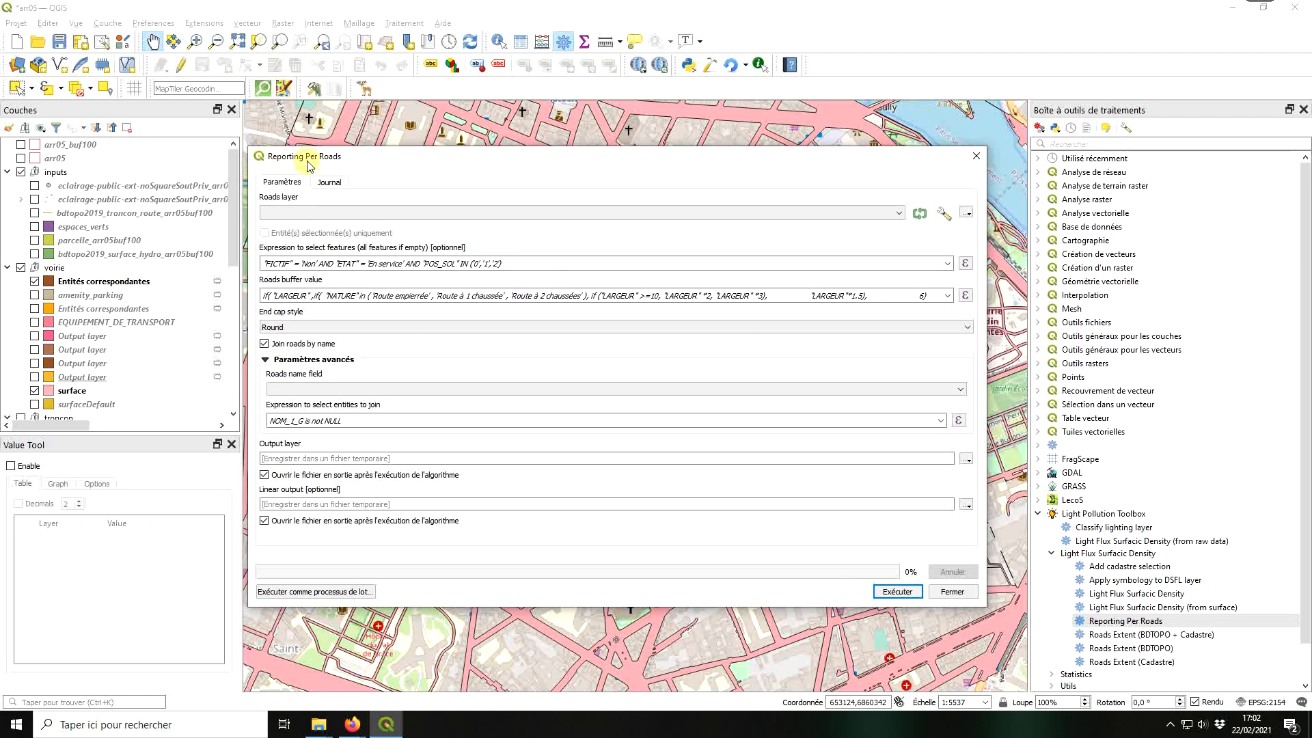
pyautogui.click(334, 210)
pyautogui.click(334, 224)
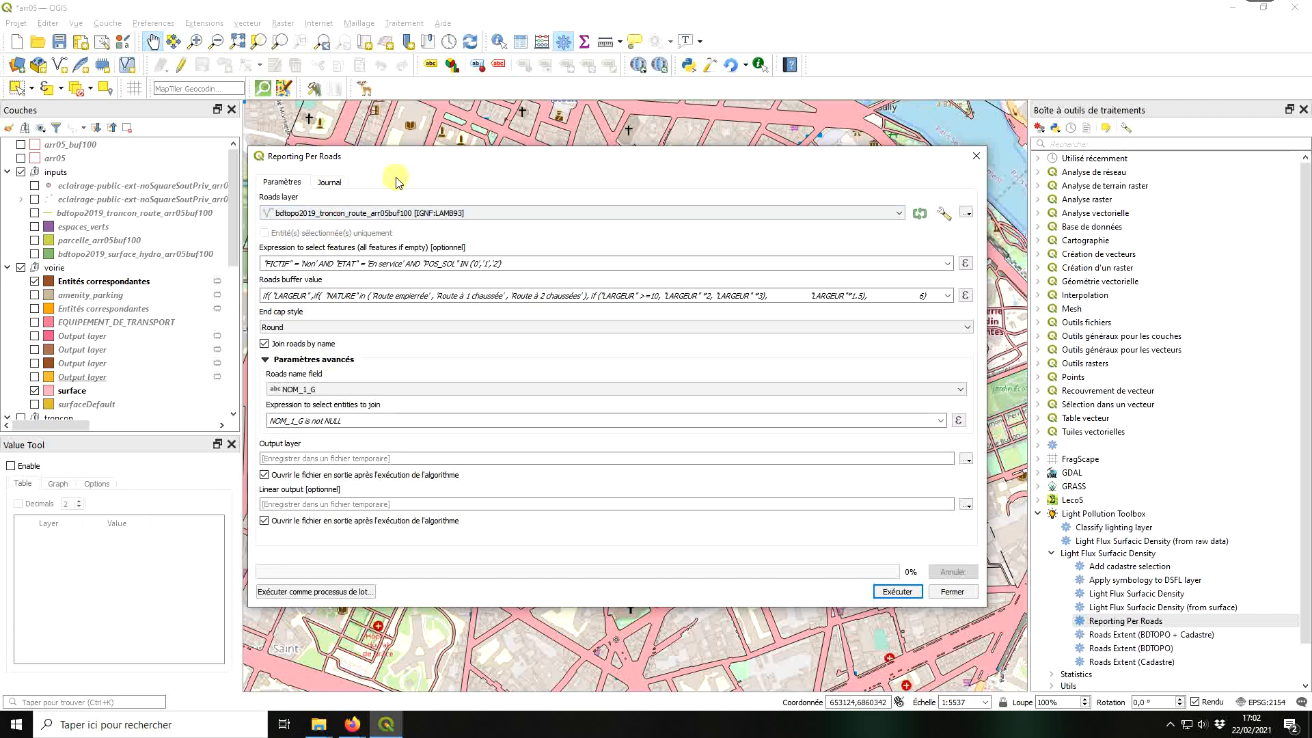
# Step: Replace the roads buffer value expression with "LARGEUR" * 2
pyautogui.tripleClick(306, 264)
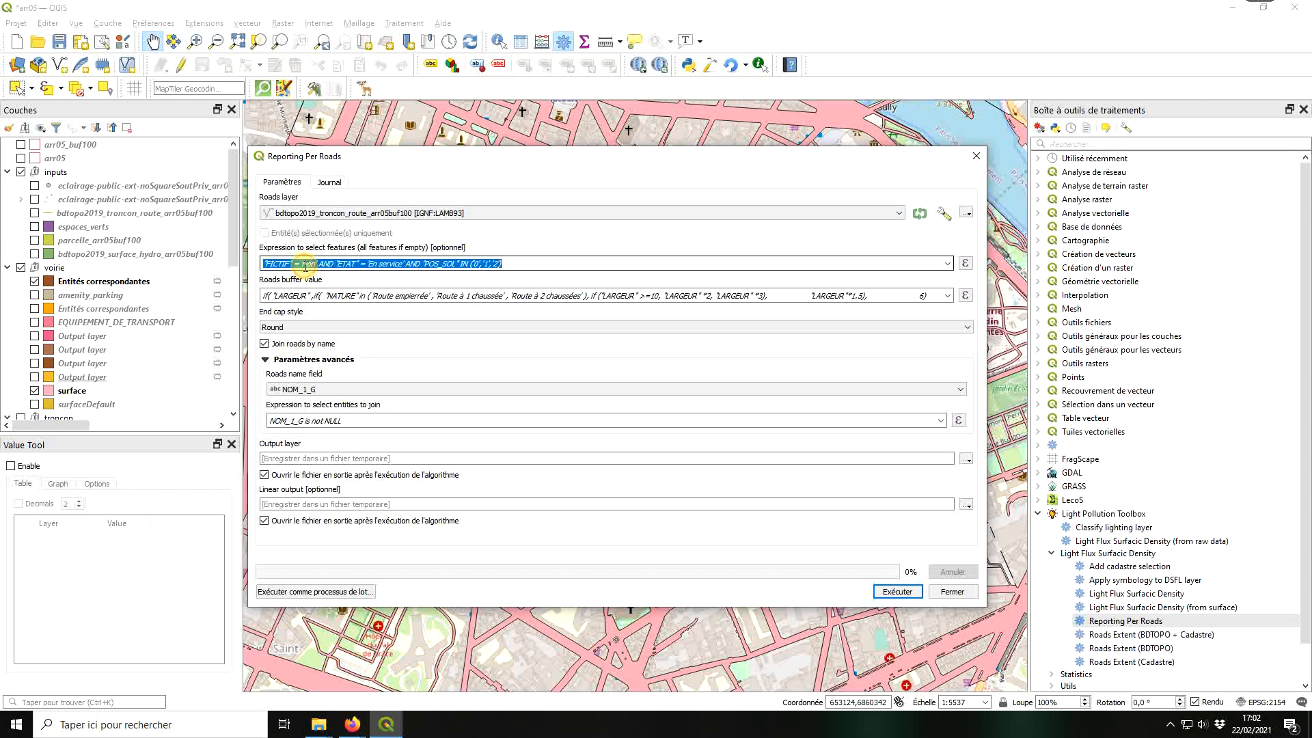
pyautogui.tripleClick(390, 299)
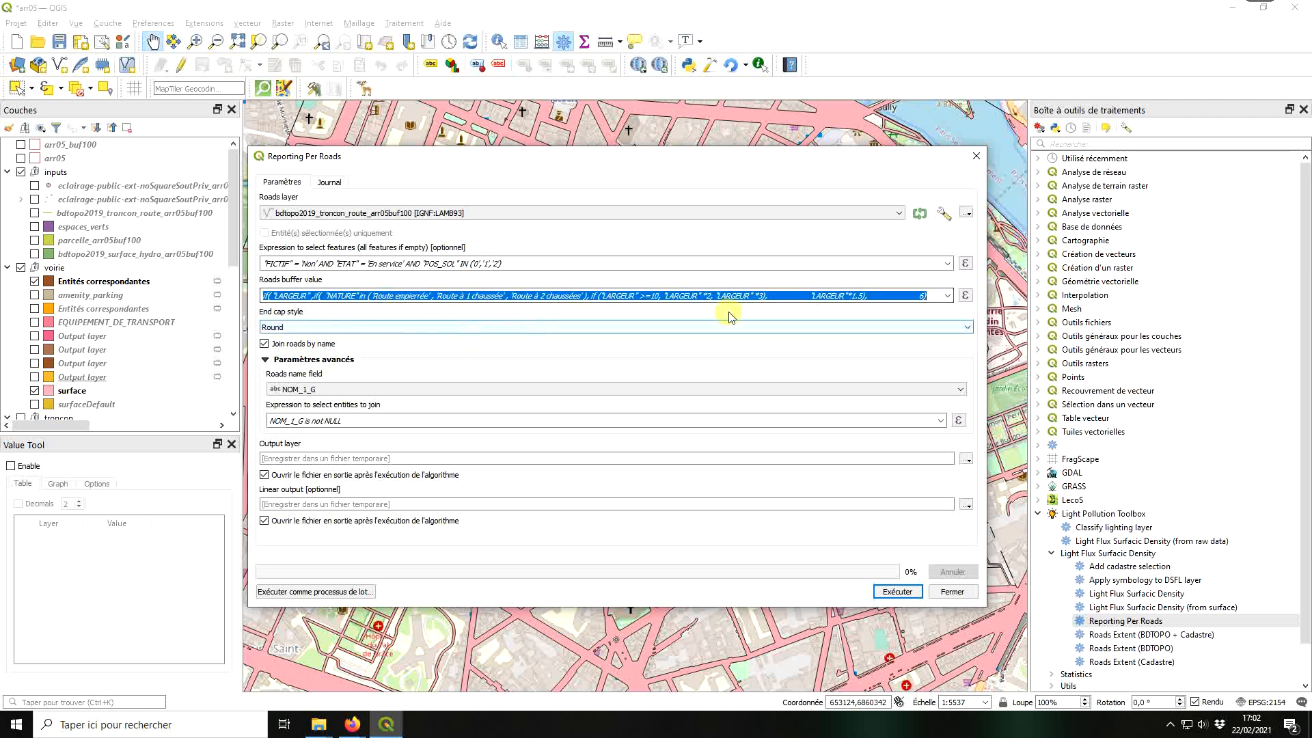
pyautogui.click(965, 296)
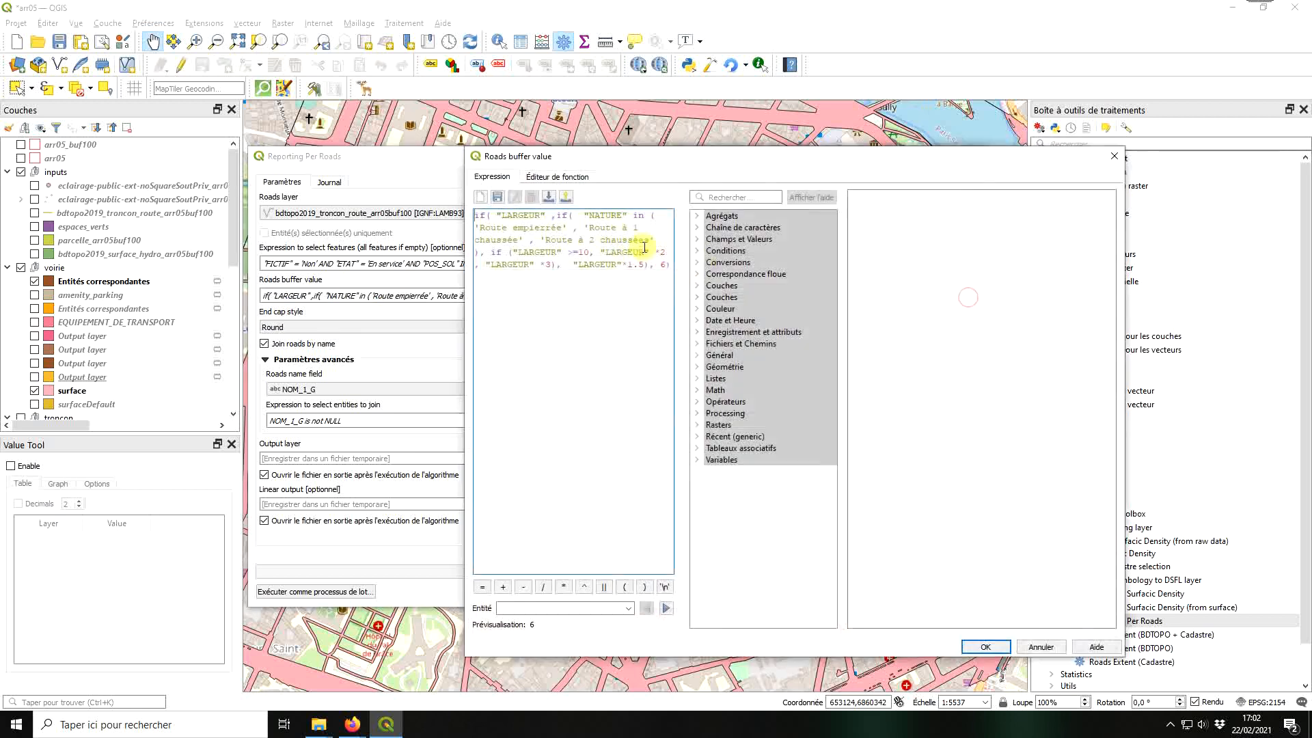
pyautogui.click(567, 282)
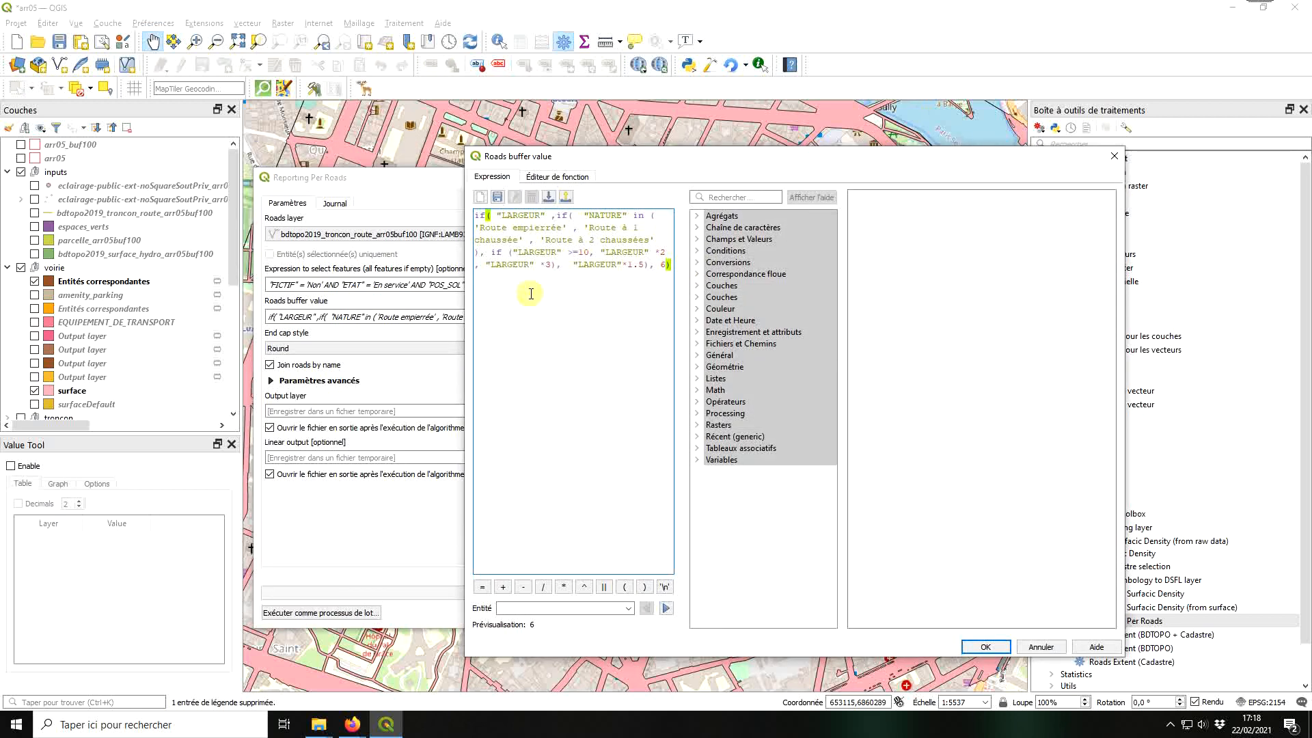
pyautogui.moveTo(669, 266); pyautogui.dragTo(482, 216)
pyautogui.write('"')
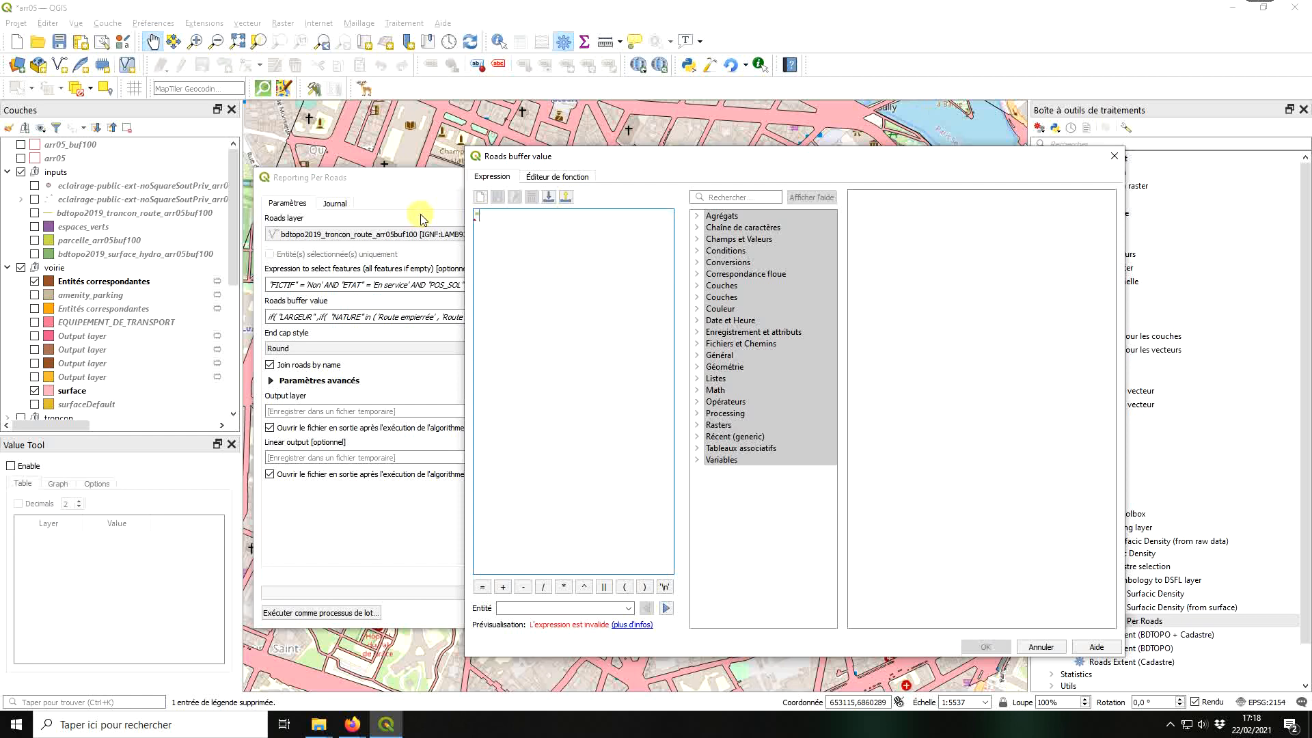
pyautogui.write('LARGEUR" * 2')
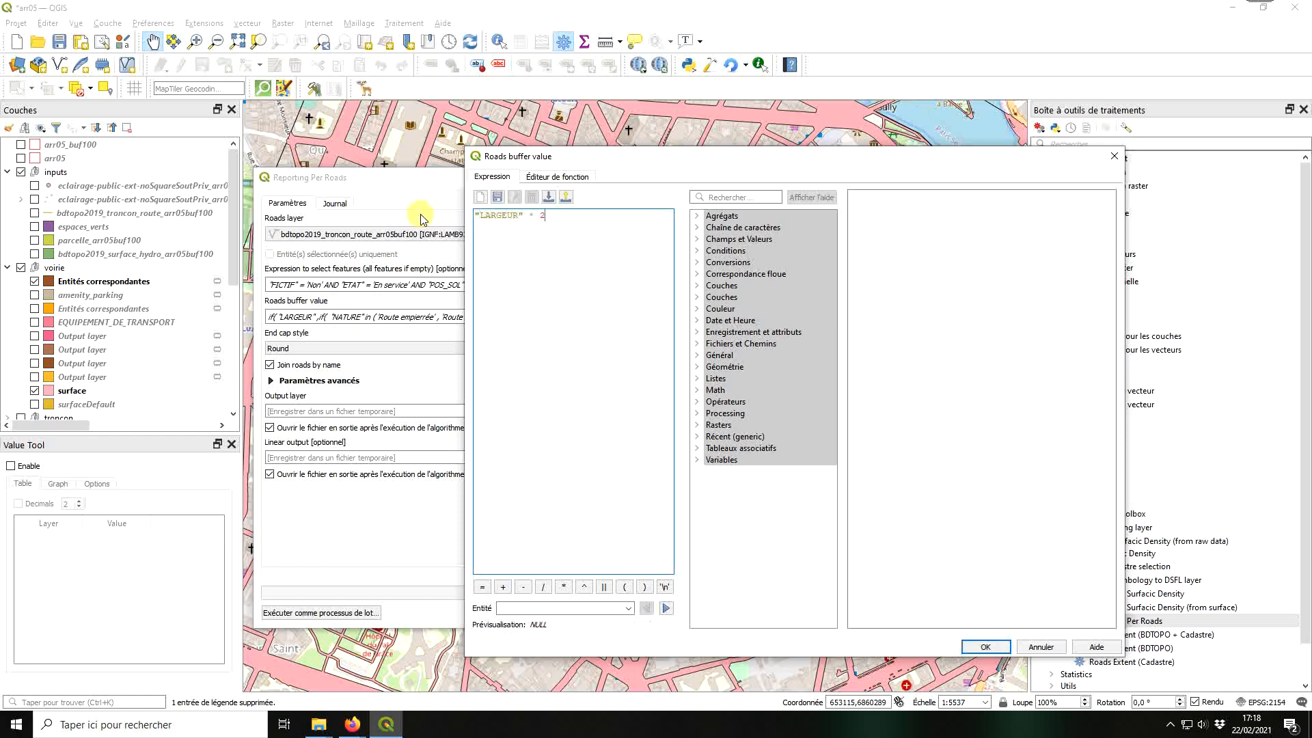
pyautogui.click(979, 646)
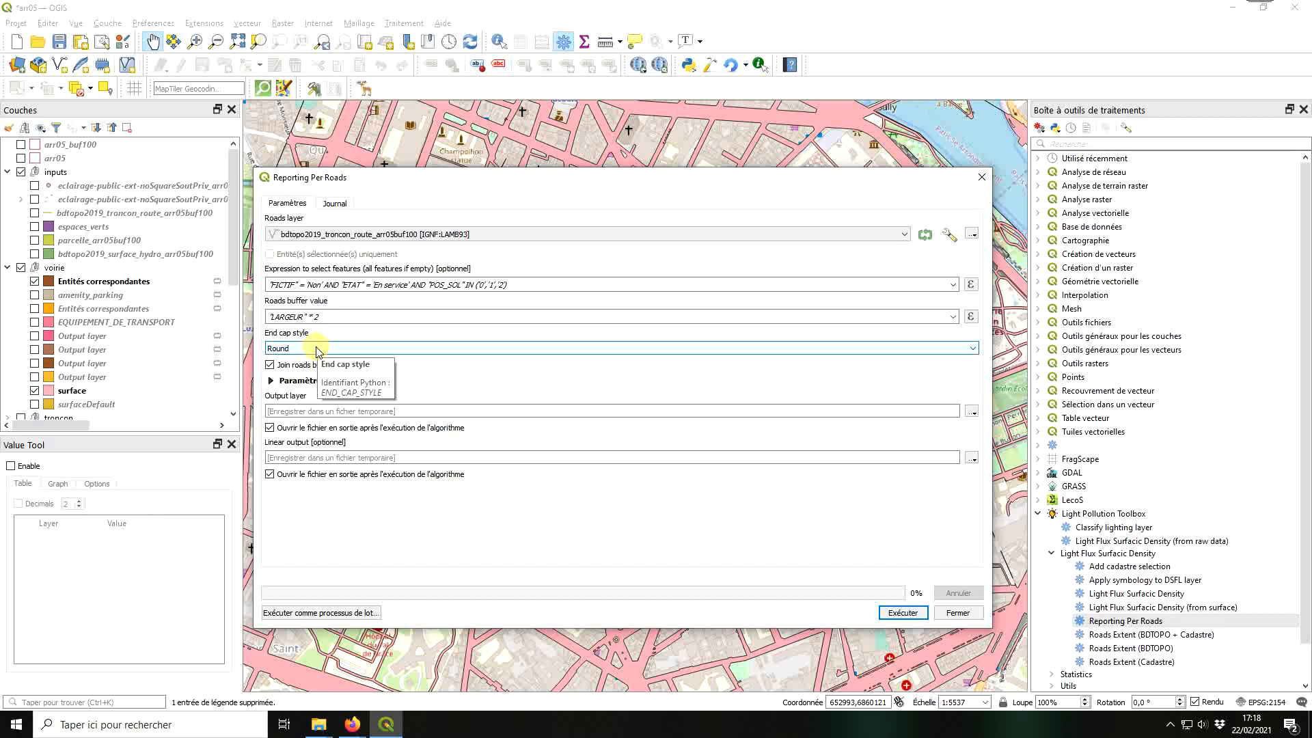
# Step: Review the available end cap styles and the advanced settings for joining roads by name
pyautogui.click(316, 349)
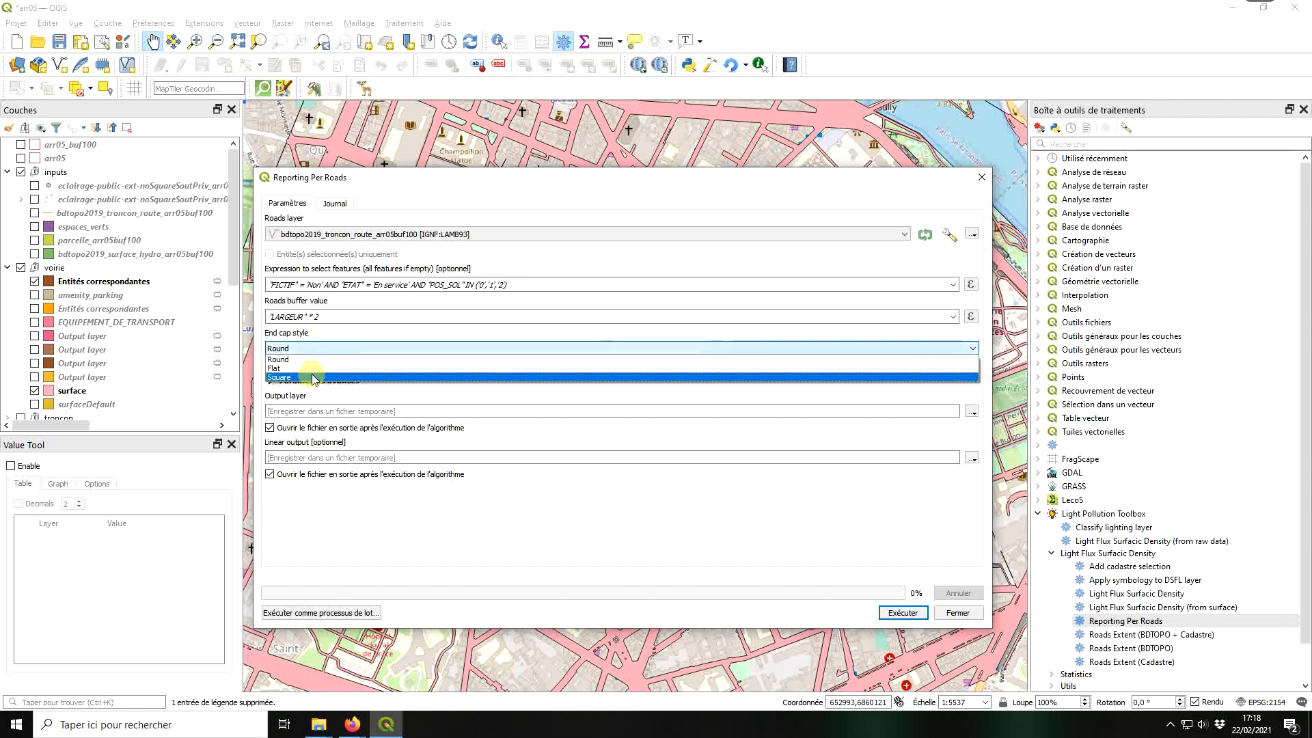
pyautogui.click(336, 348)
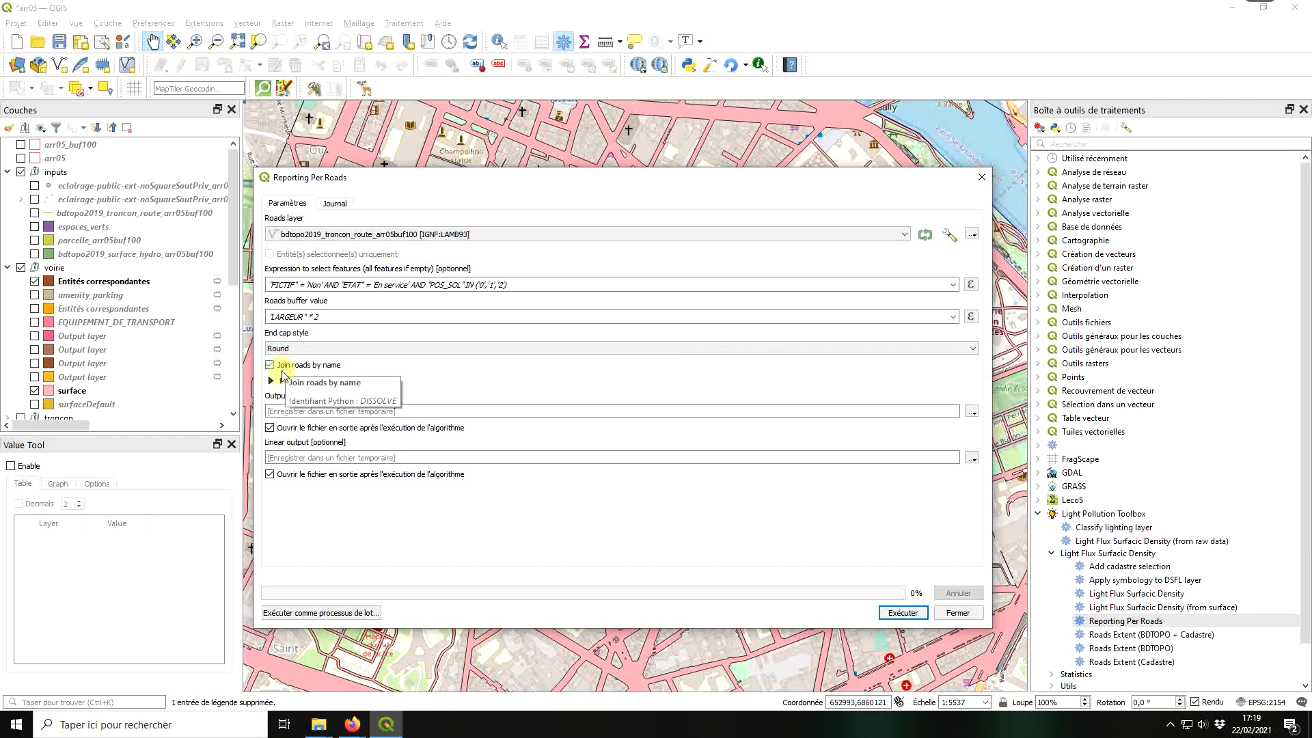
pyautogui.click(271, 381)
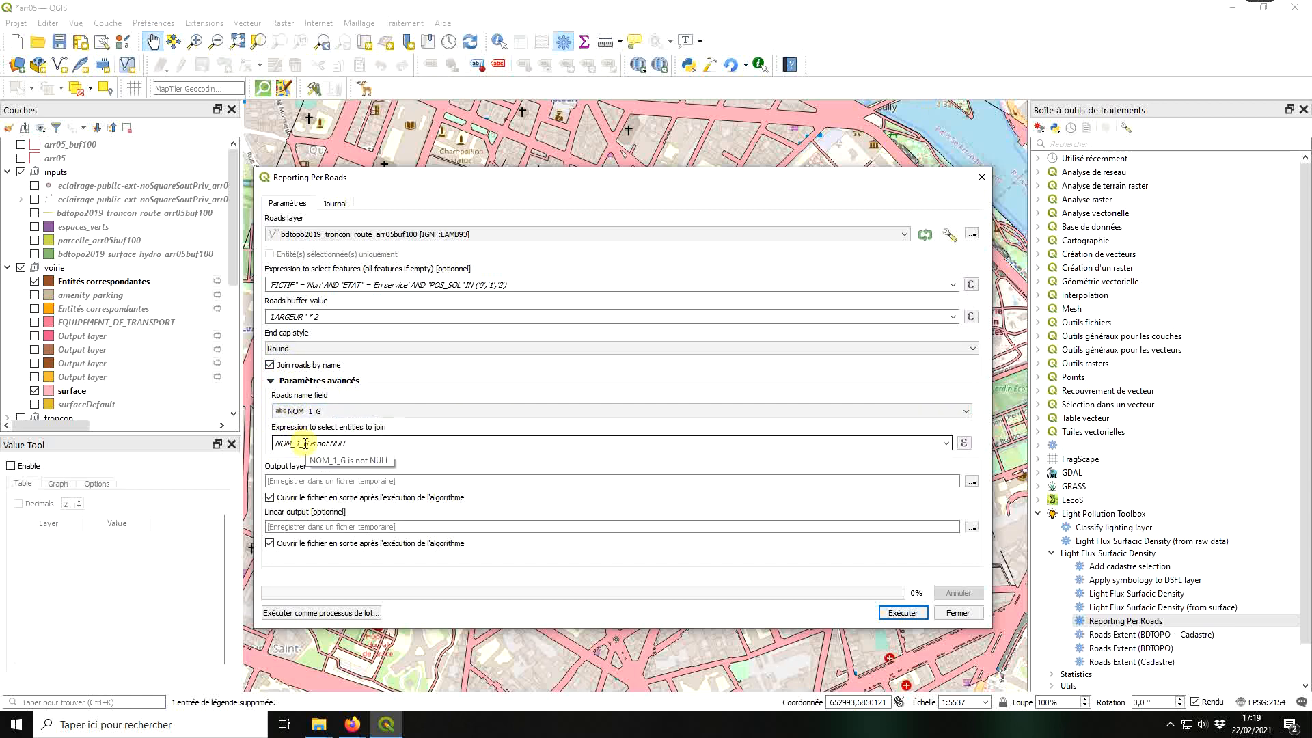
pyautogui.click(272, 381)
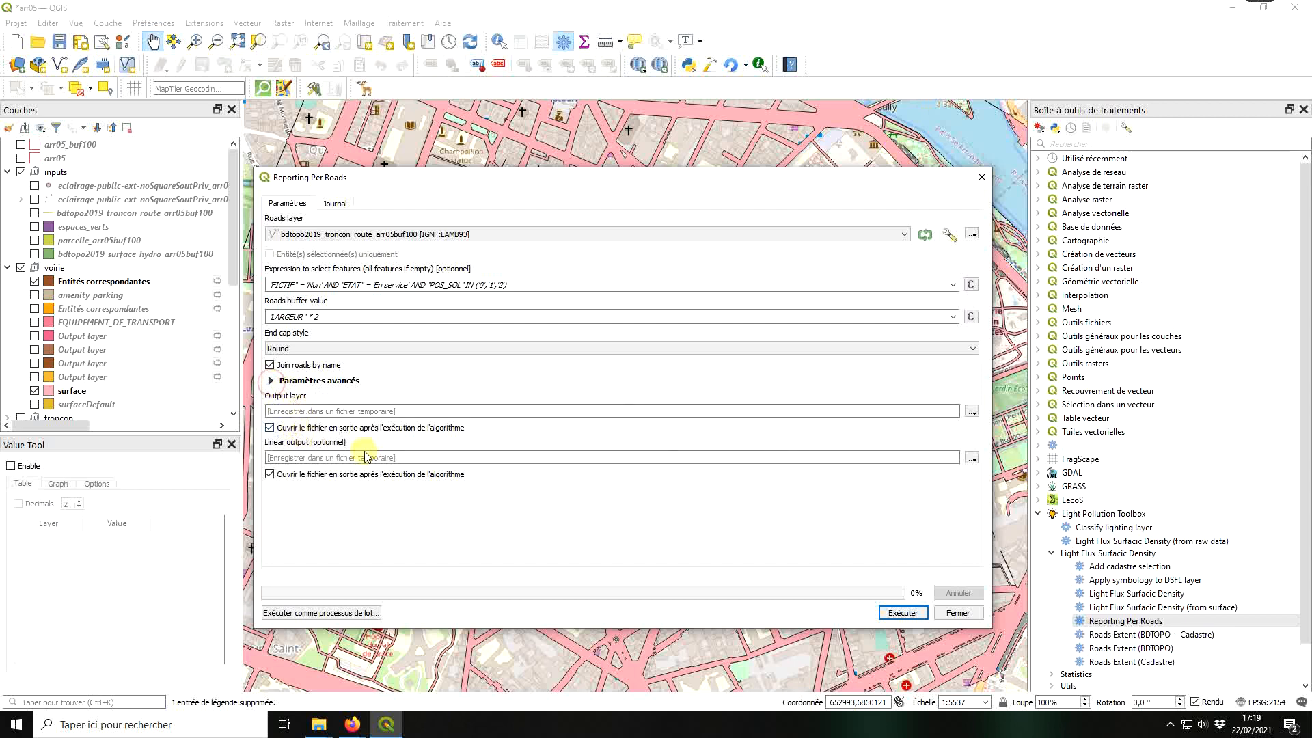
# Step: Set the Reporting Per Roads output layer to reporting.gpkg, run the algorithm, and move its dialog off the map
pyautogui.click(362, 410)
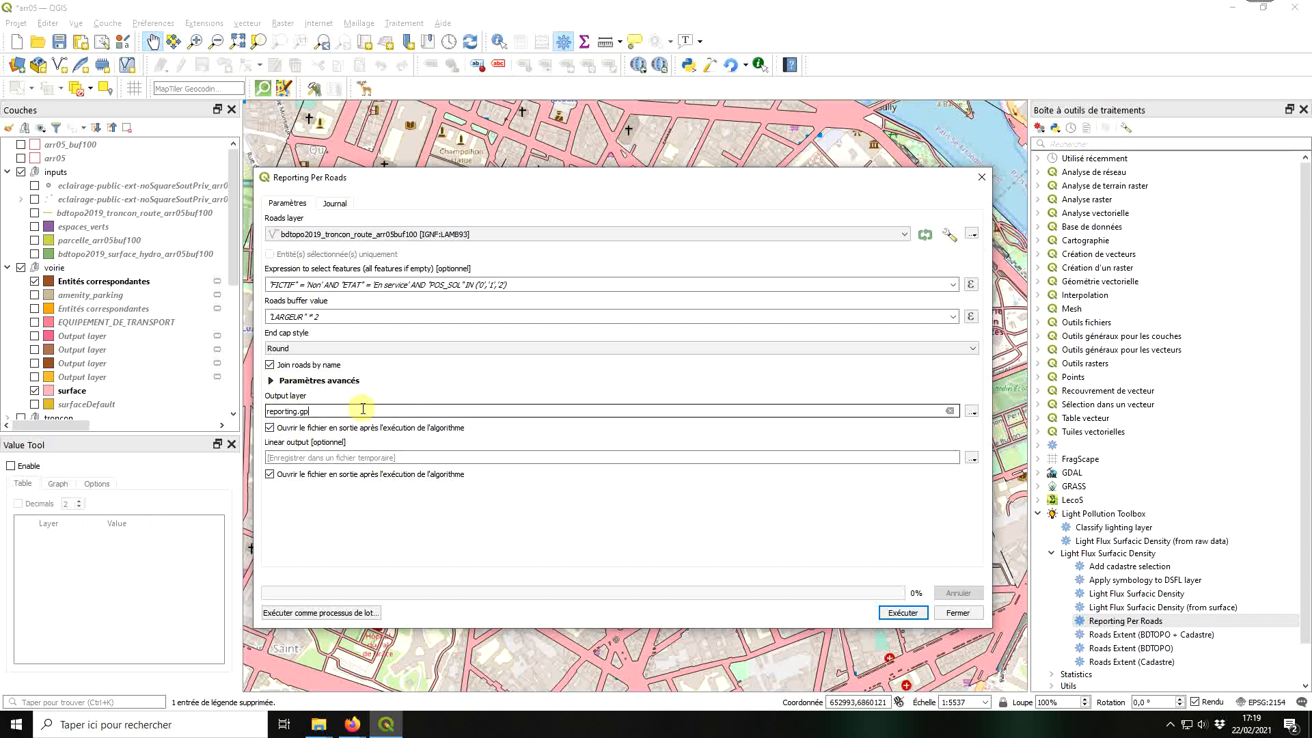
pyautogui.click(897, 611)
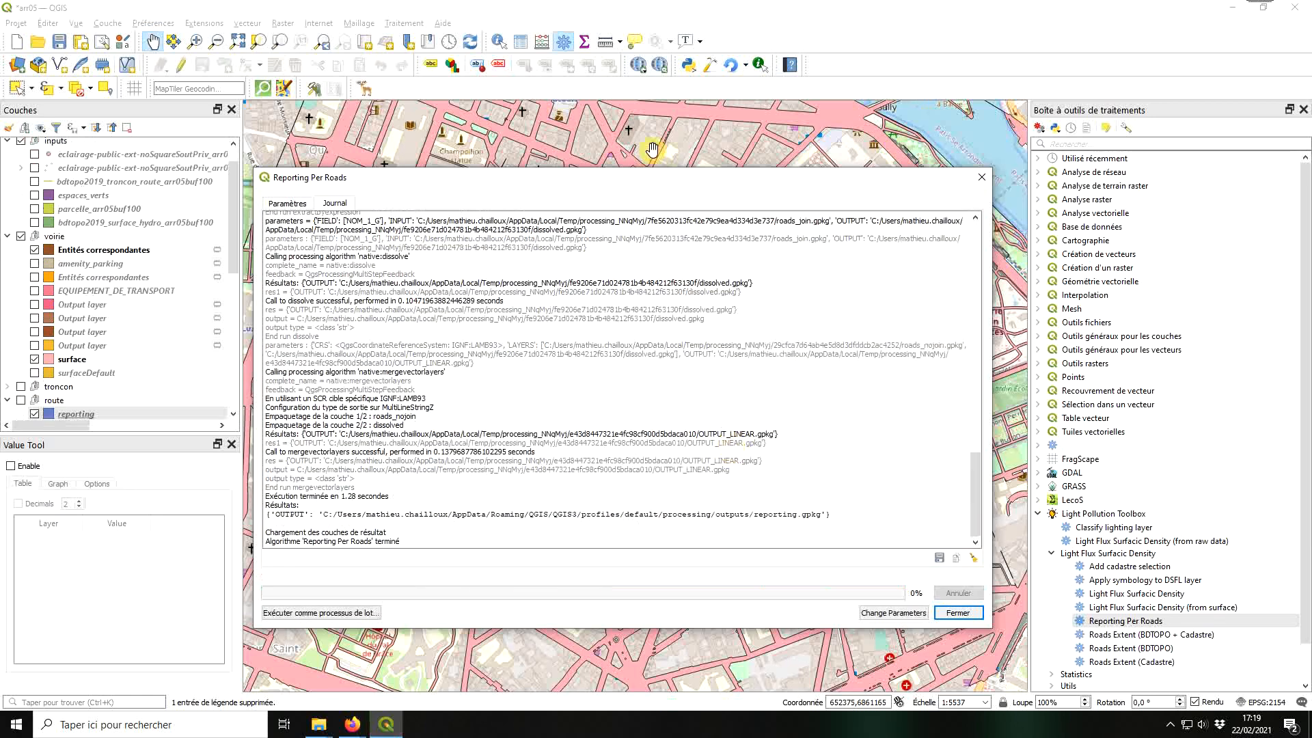
pyautogui.moveTo(627, 179); pyautogui.dragTo(1311, 186)
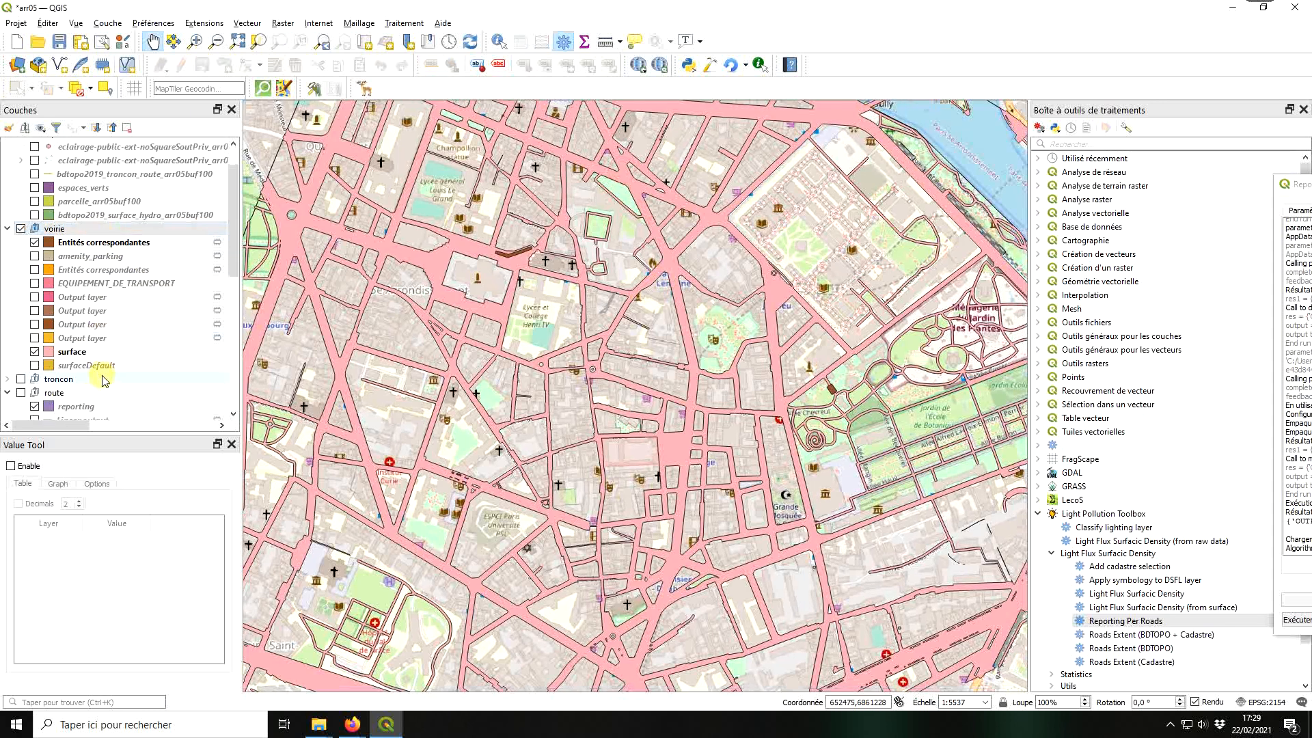
# Step: Make the route group visible so the reporting layer is drawn with the road surface on the map
pyautogui.click(75, 393)
pyautogui.press('space')
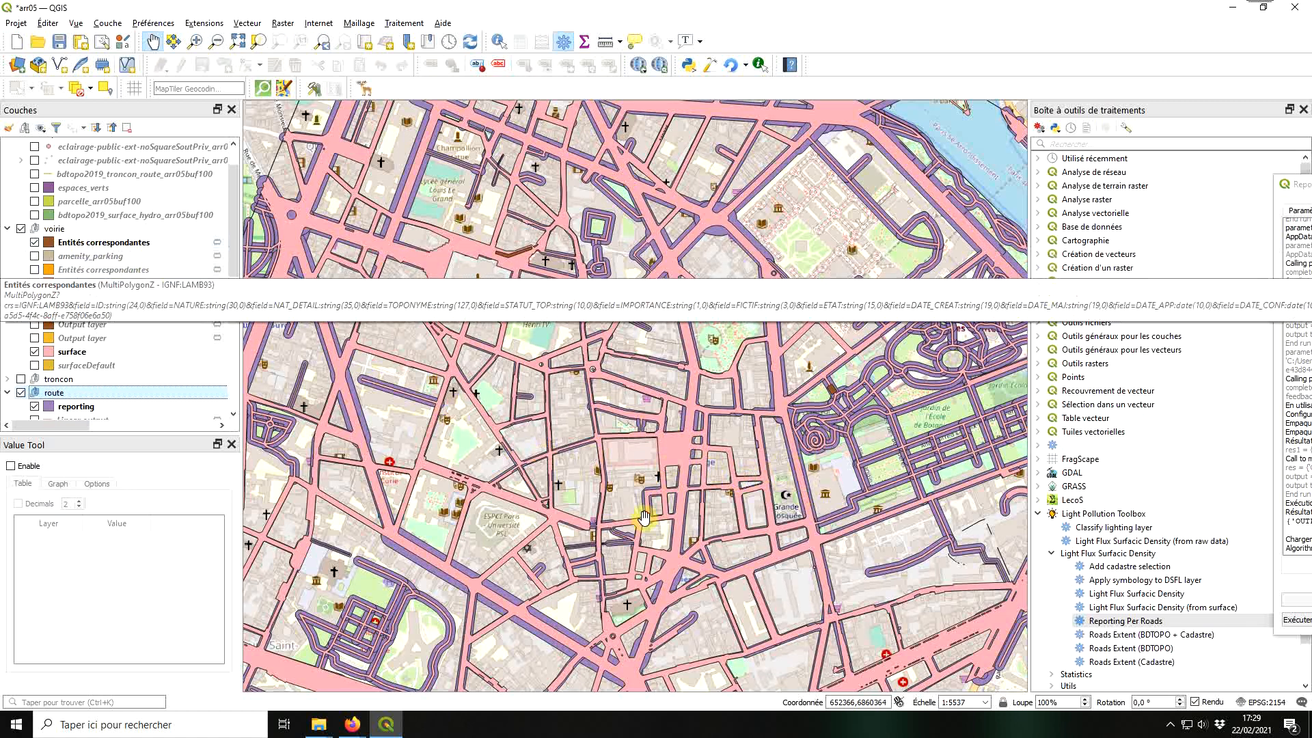
pyautogui.moveTo(682, 519); pyautogui.dragTo(714, 517)
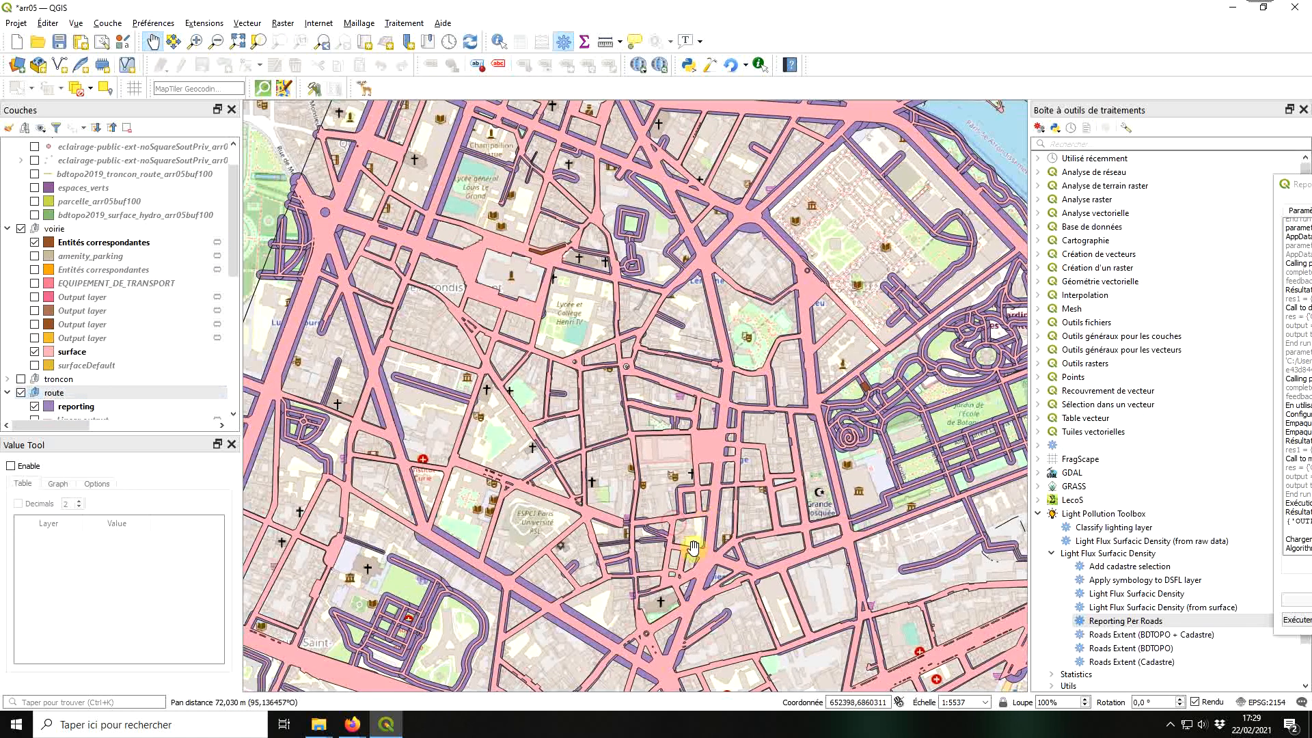
pyautogui.scroll(1, 701, 513)
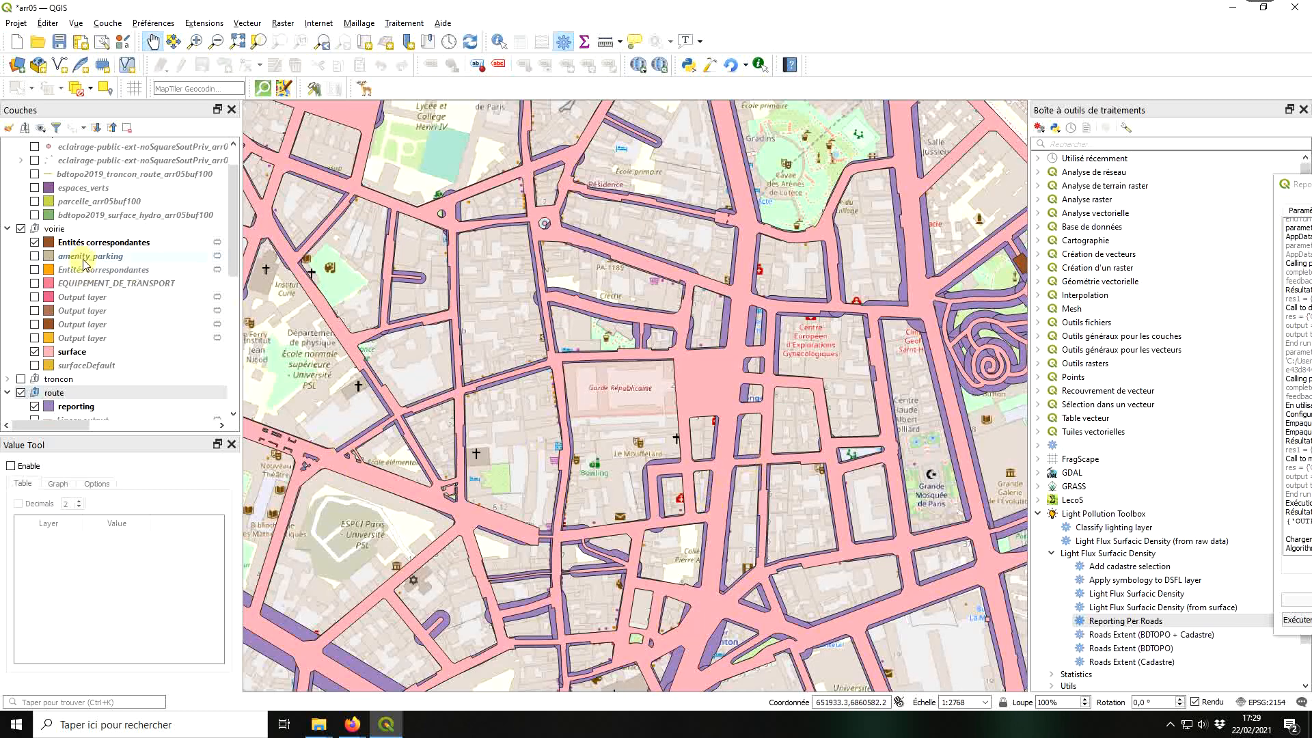
# Step: Compare the reporting road buffers with the surface layer by repeatedly hiding and showing surface, including close up at an intersection
pyautogui.click(66, 356)
pyautogui.press('space')
pyautogui.press('space')
pyautogui.press('space')
pyautogui.press('space')
pyautogui.press('space')
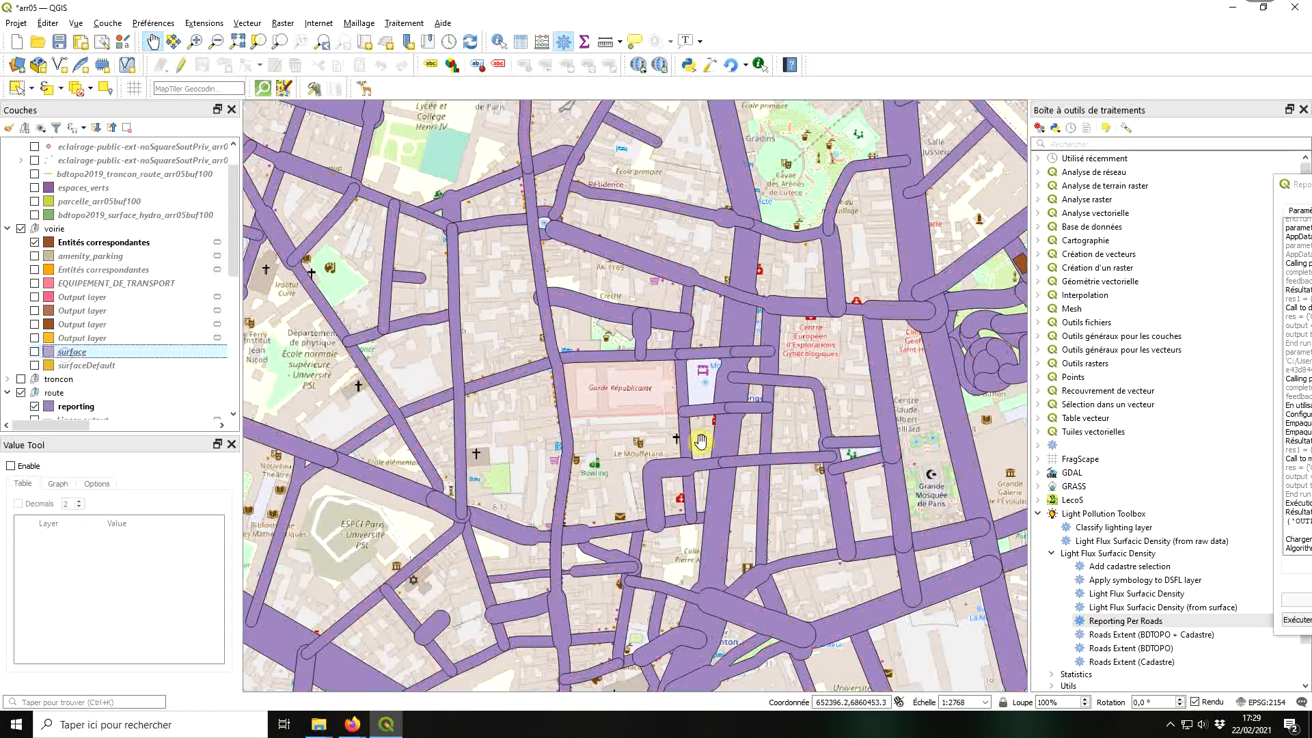
pyautogui.scroll(-1, 629, 531)
pyautogui.press('space')
pyautogui.press('space')
pyautogui.press('space')
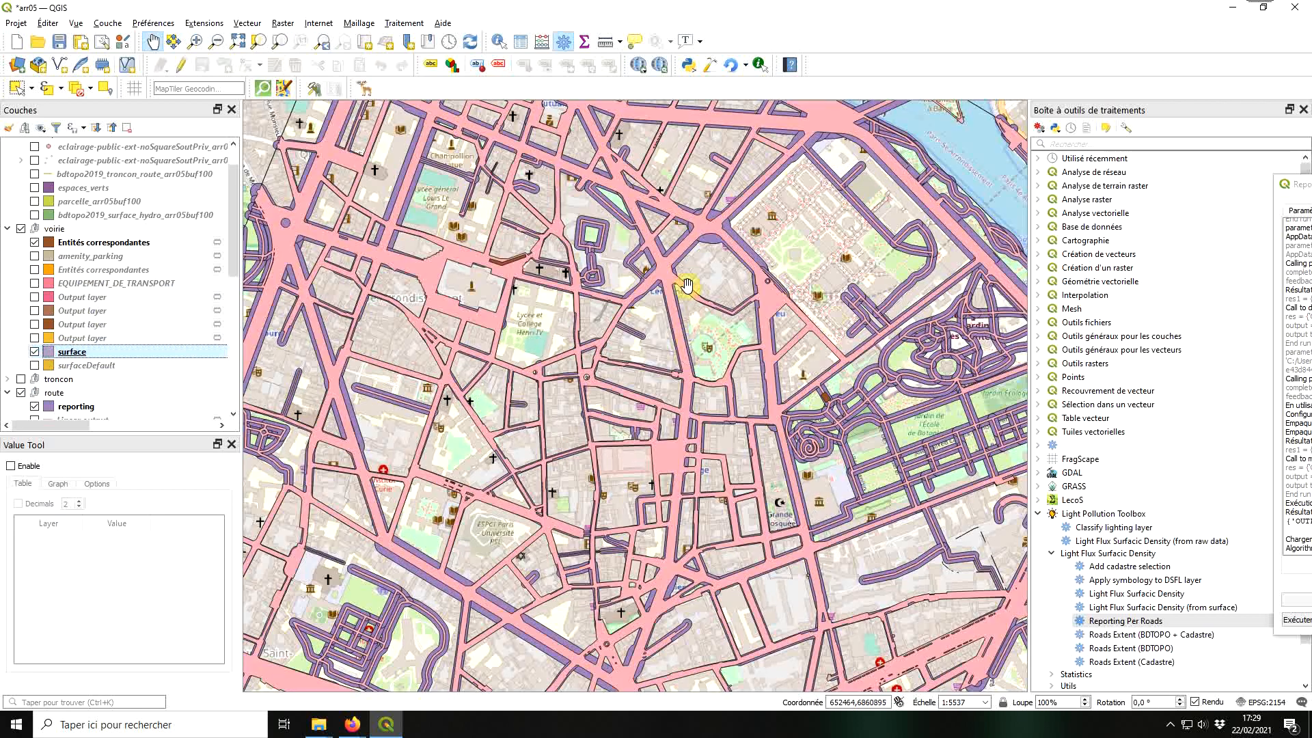
pyautogui.moveTo(606, 399); pyautogui.dragTo(627, 471)
pyautogui.scroll(1, 627, 471)
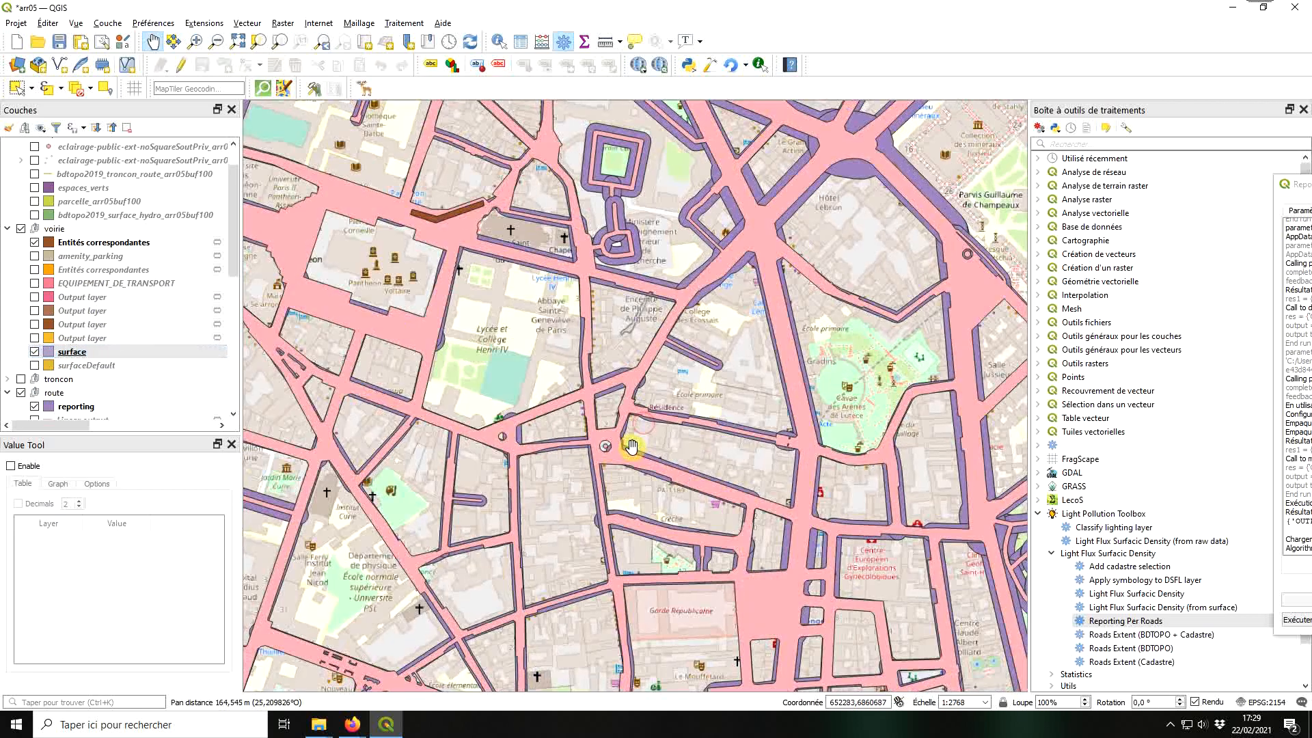
pyautogui.press('space')
pyautogui.press('space')
pyautogui.press('space')
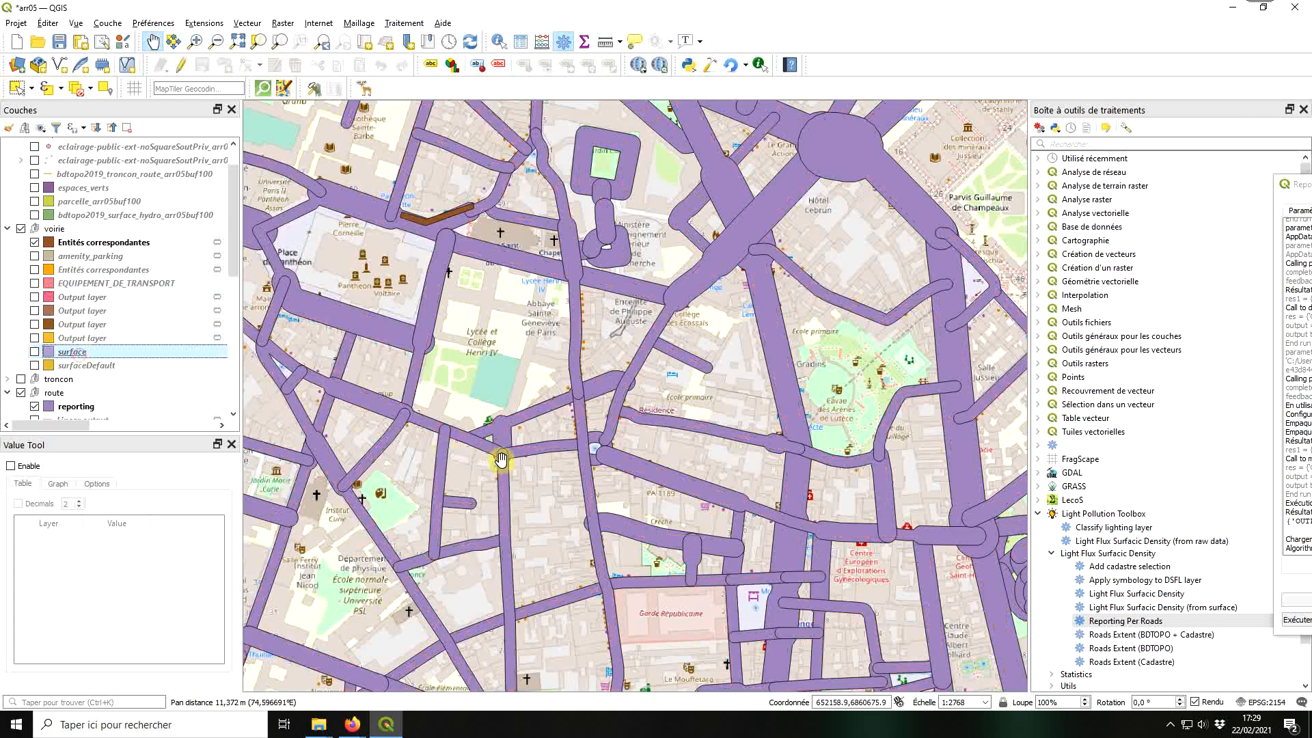
pyautogui.scroll(2, 591, 448)
pyautogui.press('space')
pyautogui.press('space')
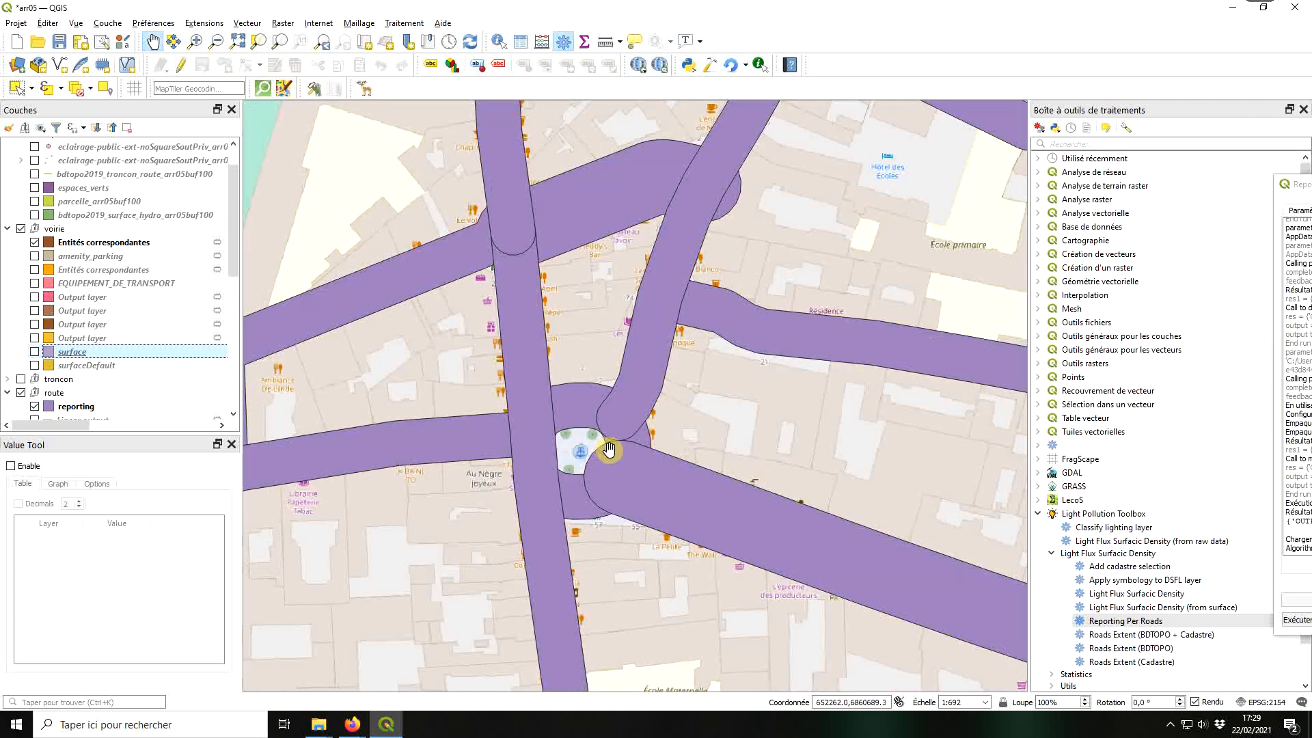
# Step: Compare the surface layer with the reporting road buffers around the Panthéon and across the arrondissement by repeatedly hiding and showing surface
pyautogui.scroll(-2, 606, 448)
pyautogui.press('space')
pyautogui.press('space')
pyautogui.press('space')
pyautogui.moveTo(513, 371); pyautogui.dragTo(660, 489)
pyautogui.click(70, 354)
pyautogui.press('space')
pyautogui.press('space')
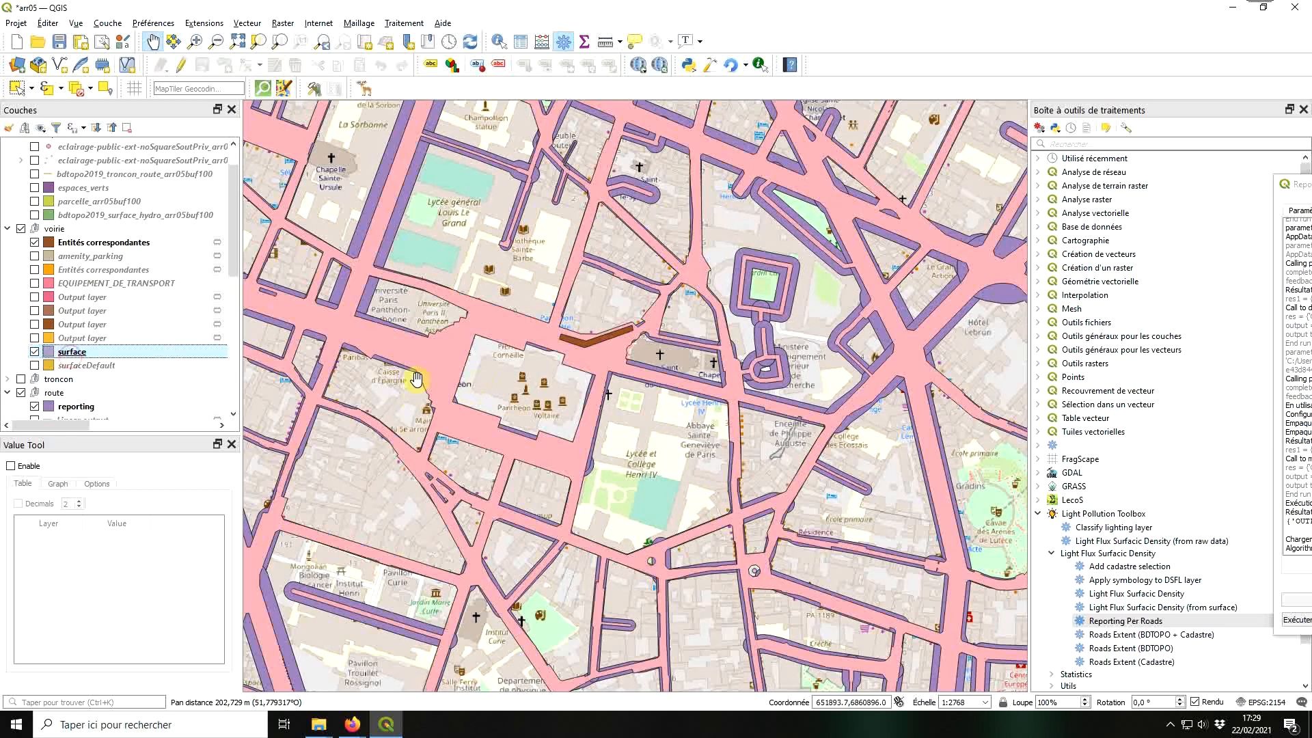
pyautogui.press('space')
pyautogui.press('space')
pyautogui.scroll(-1, 432, 385)
pyautogui.moveTo(660, 449)
pyautogui.mouseDown()
pyautogui.moveTo(613, 404)
pyautogui.moveTo(641, 442)
pyautogui.mouseUp()
pyautogui.scroll(-1, 613, 406)
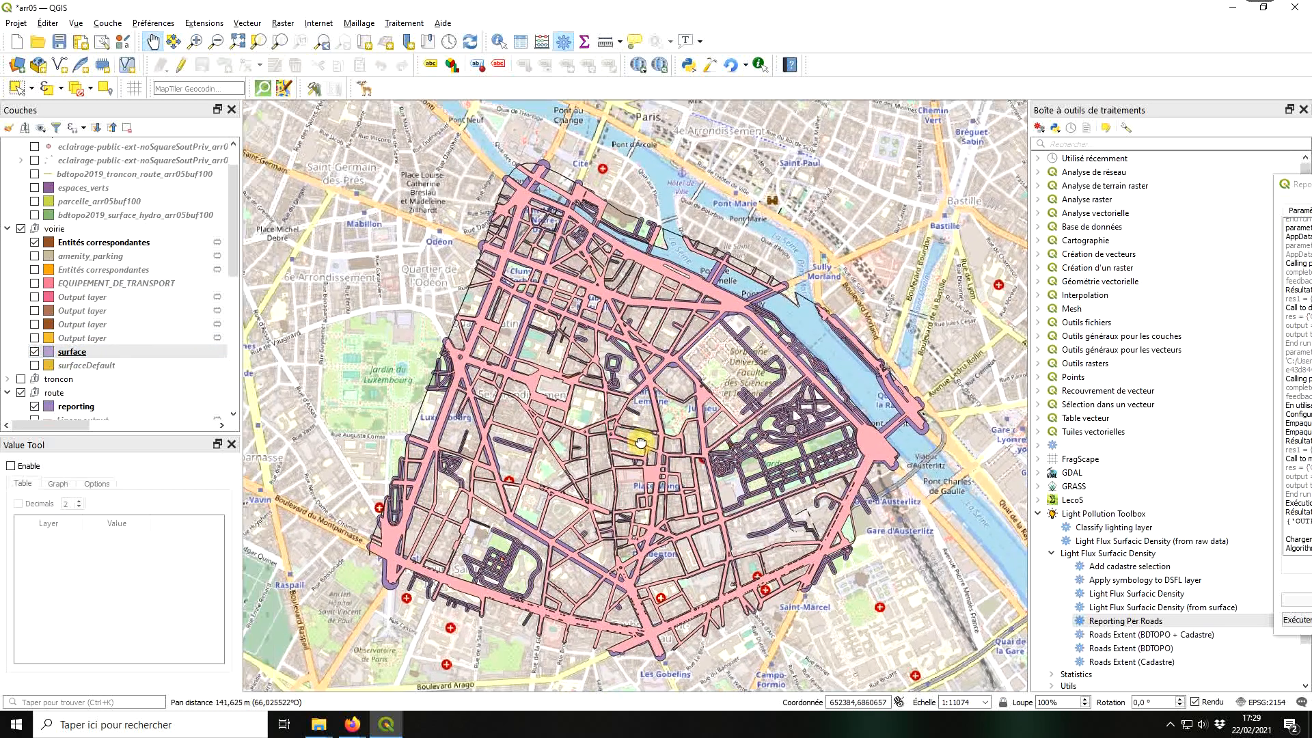
pyautogui.scroll(-1, 147, 311)
# Step: Make reporting the active layer, dismiss the Reporting Per Roads dialog, and open the Light Flux Surfacic Density algorithm
pyautogui.click(91, 372)
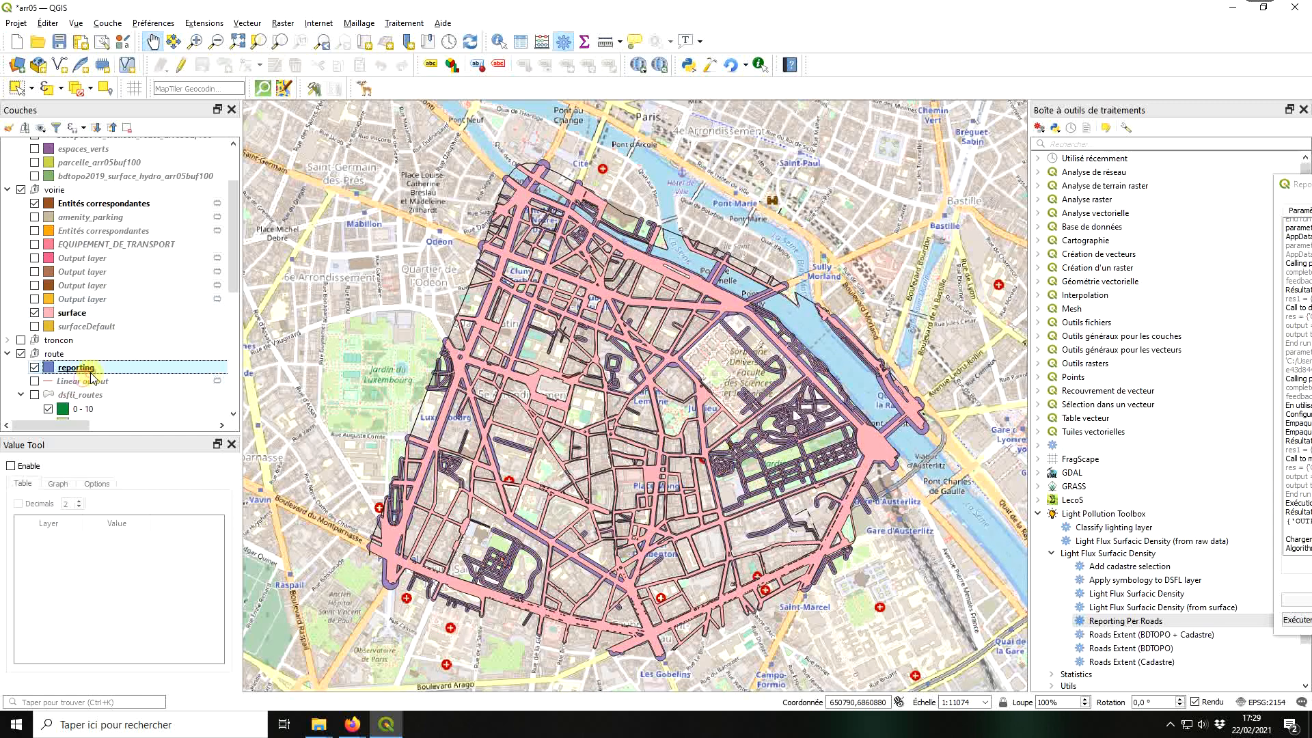
pyautogui.moveTo(1306, 184); pyautogui.dragTo(1311, 184)
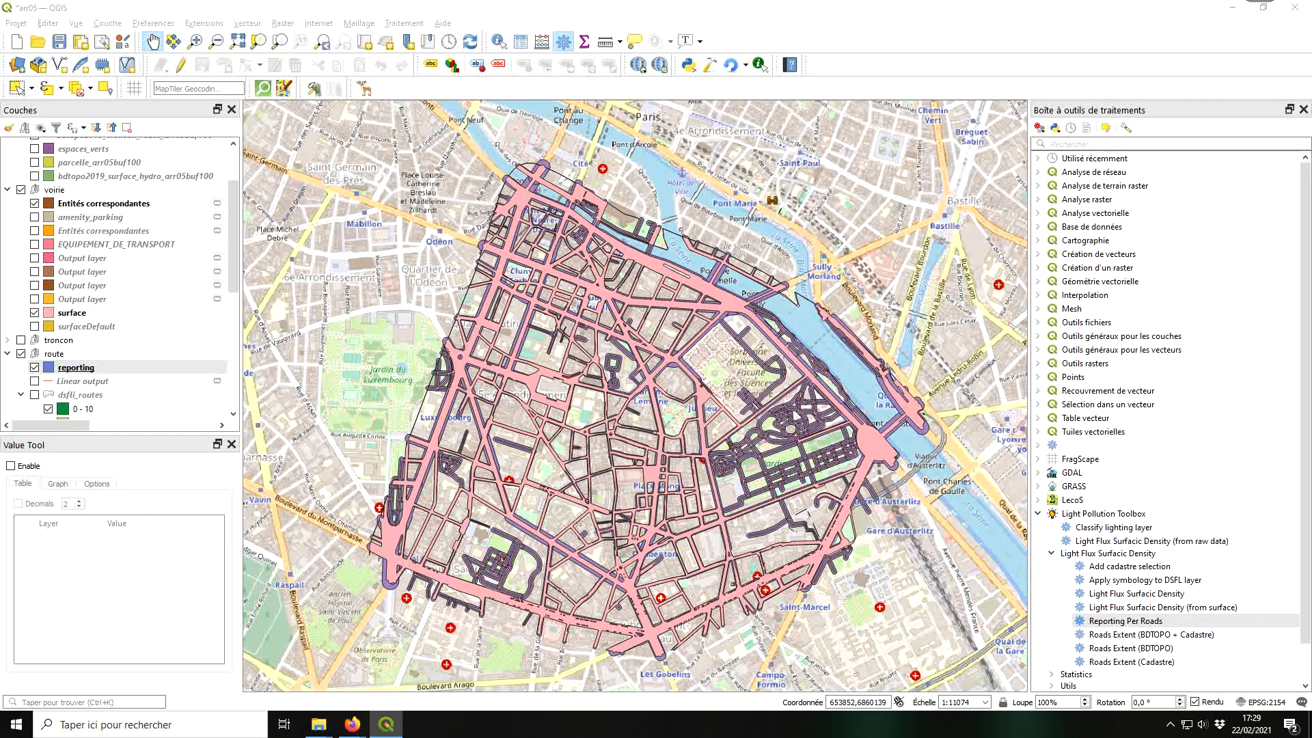
pyautogui.click(1165, 594)
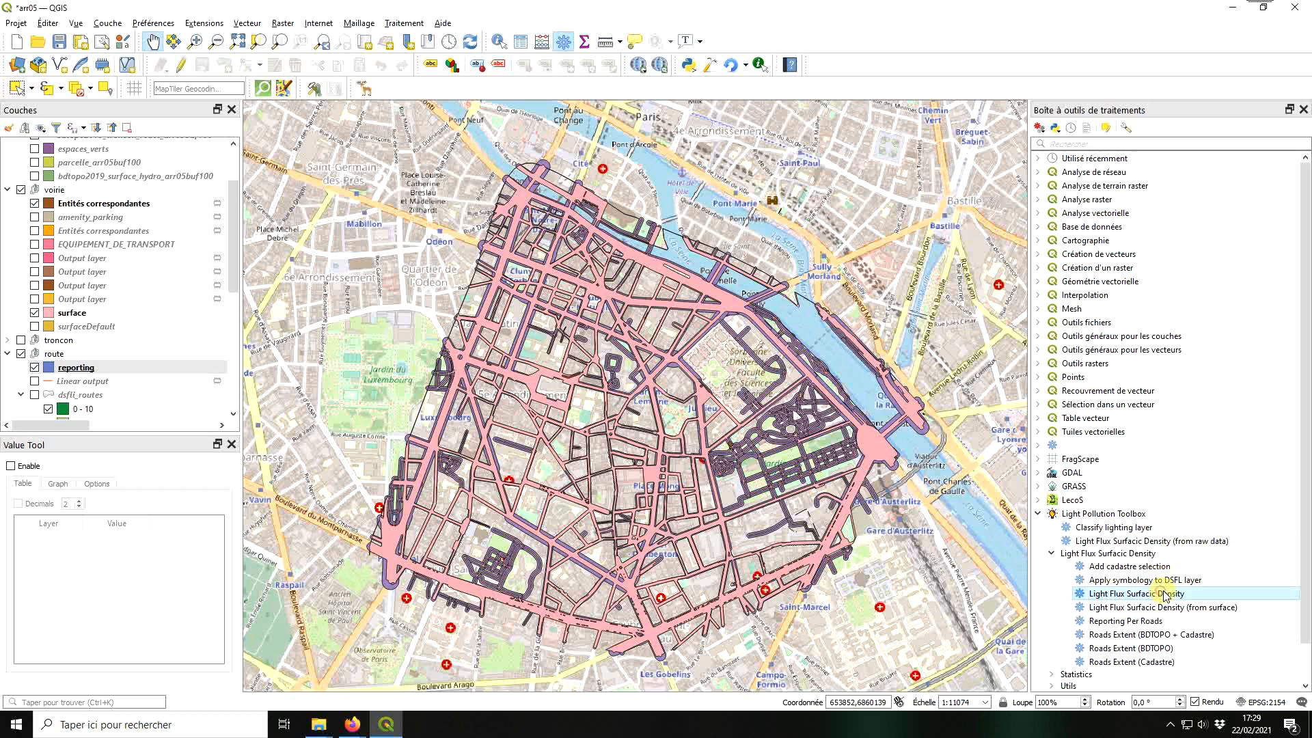
pyautogui.doubleClick(1208, 601)
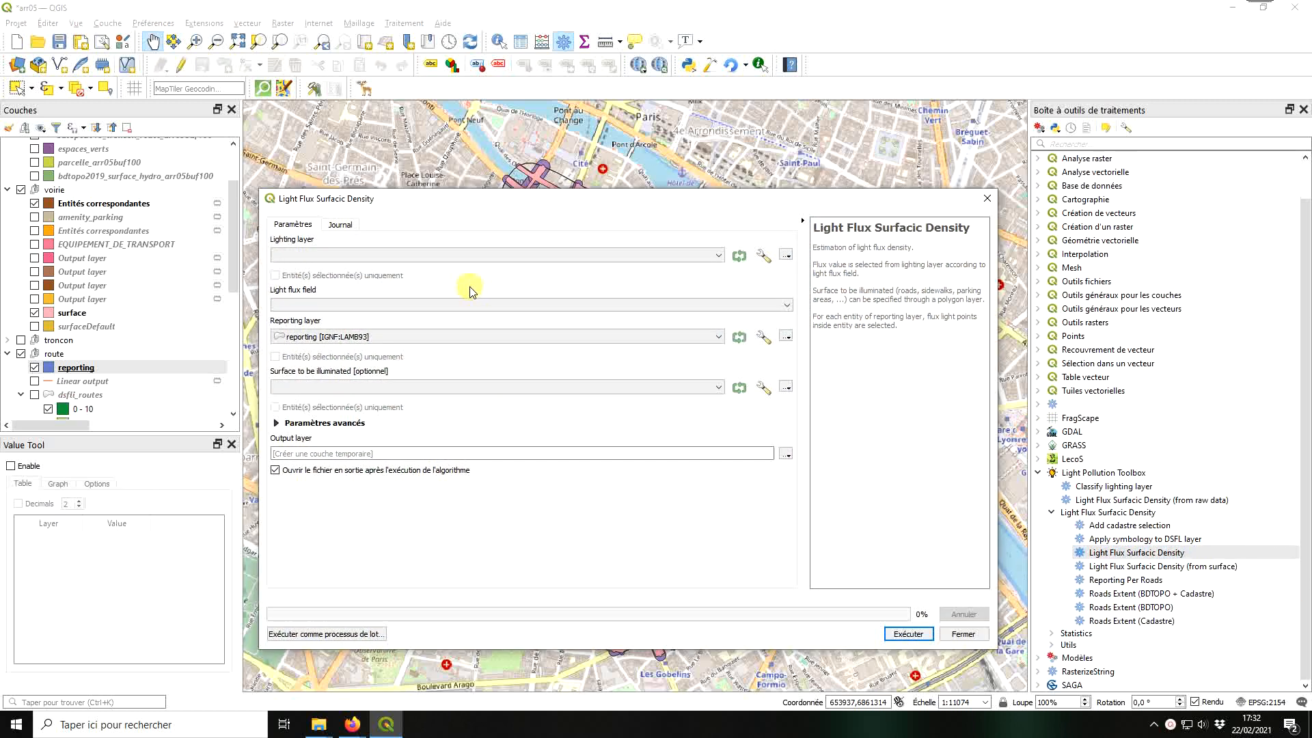
# Step: Set the lighting layer to the eclairage-public dissolveFoyer layer without the _flux suffix, and the light flux field to flux_lampe
pyautogui.click(478, 254)
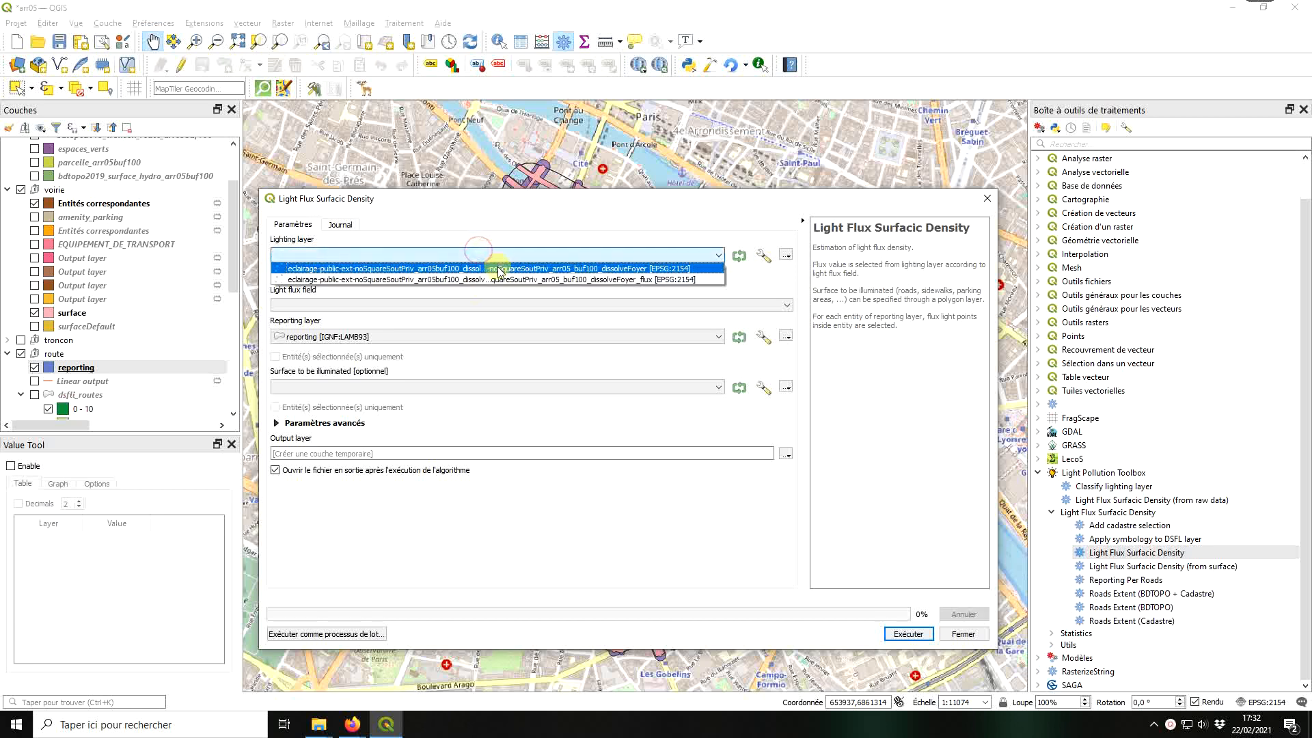
pyautogui.click(499, 269)
pyautogui.click(483, 306)
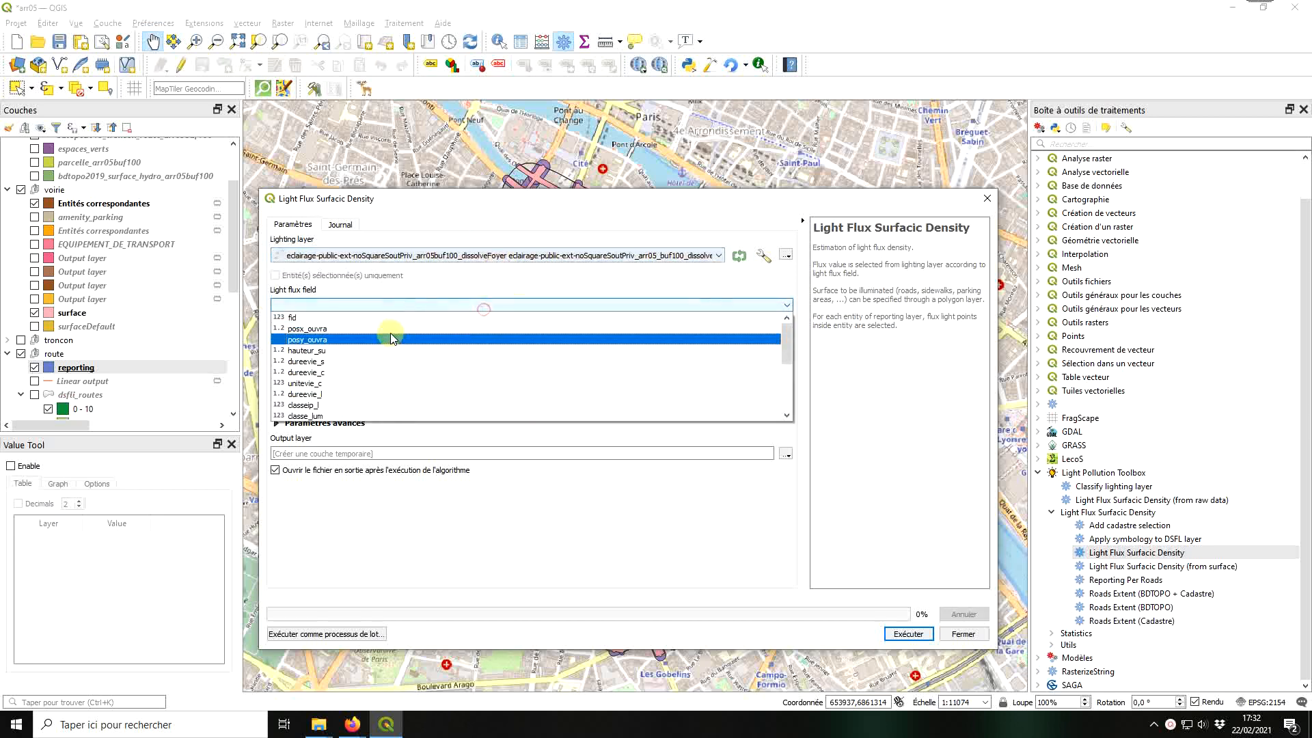
pyautogui.click(331, 363)
# Step: Use reporting as the reporting layer and surface as the surface to be illuminated
pyautogui.click(369, 337)
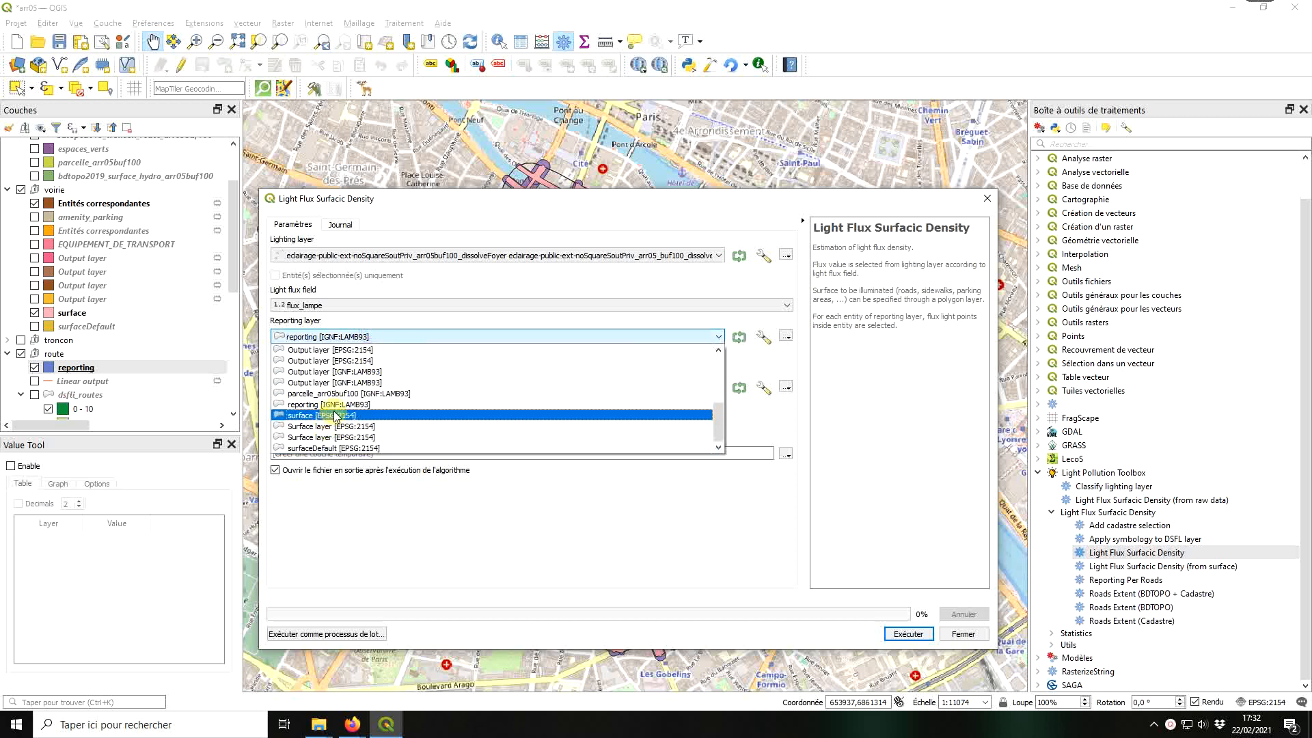
pyautogui.click(333, 405)
pyautogui.click(334, 385)
pyautogui.scroll(-3, 338, 437)
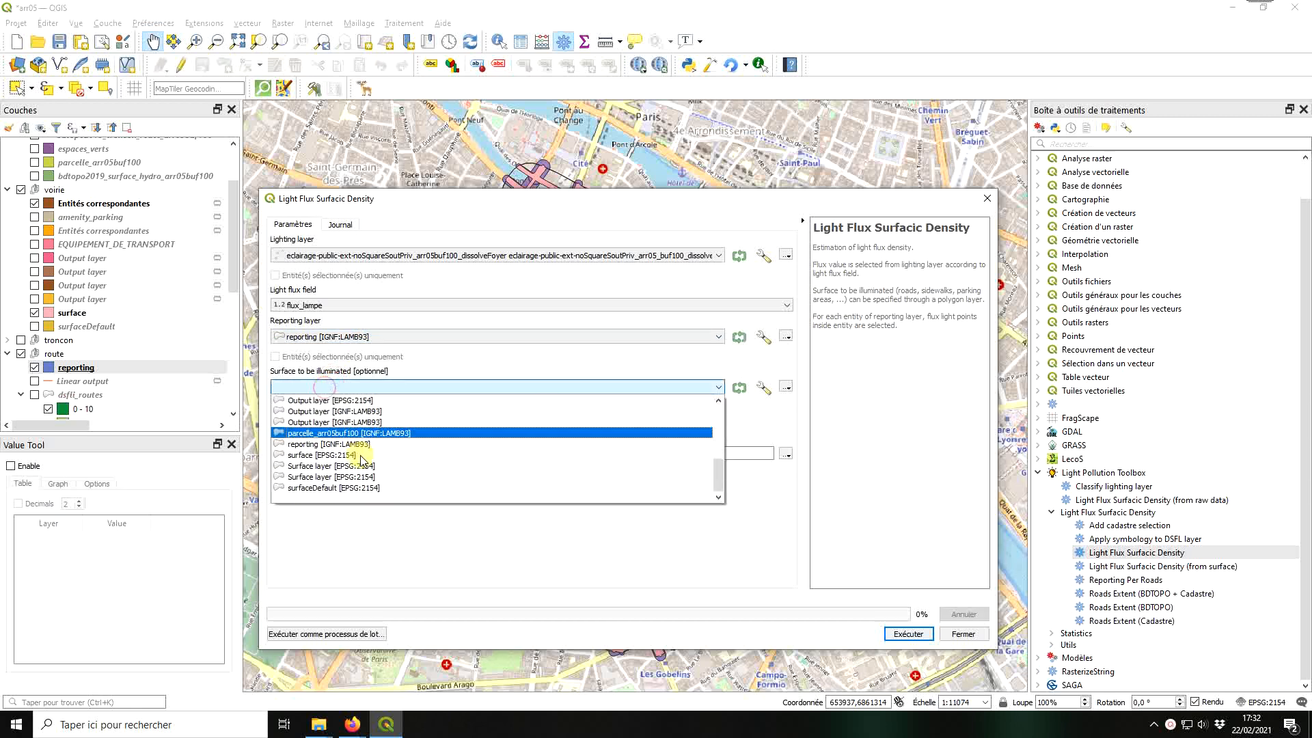
pyautogui.click(349, 455)
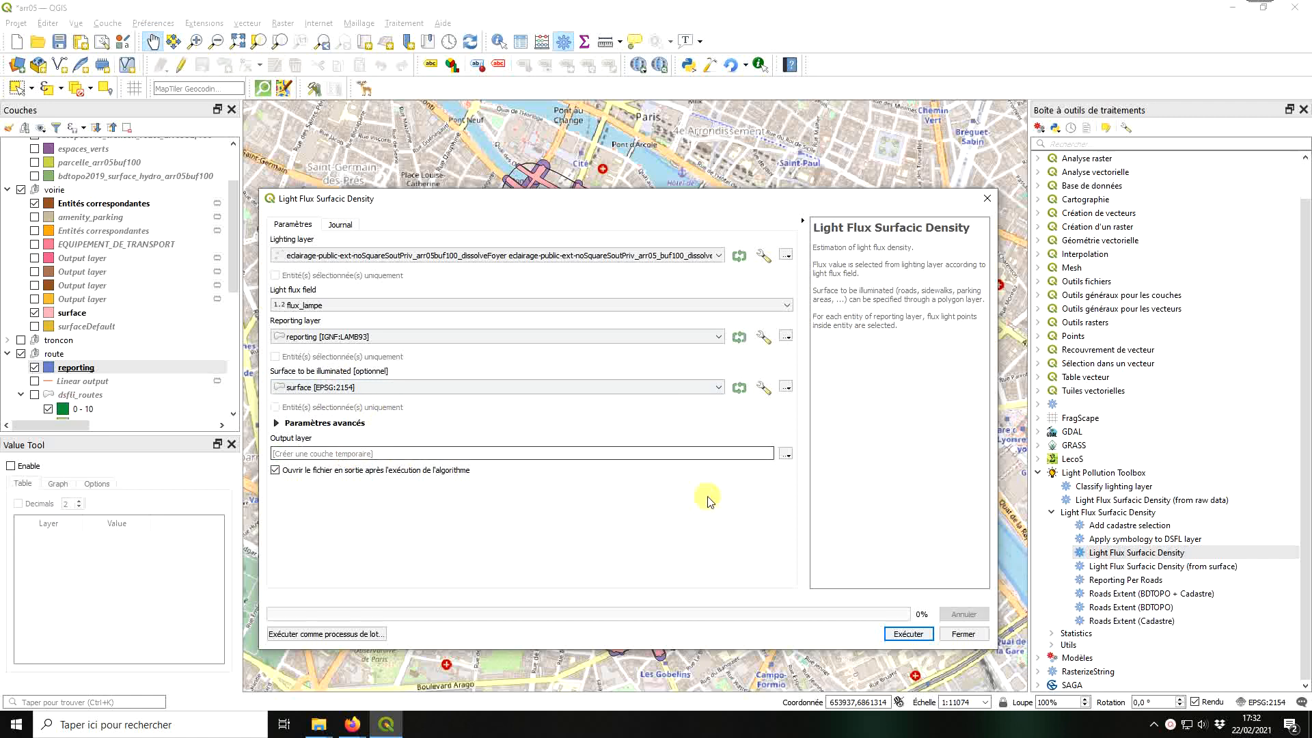
# Step: Check the advanced parameters, run Light Flux Surfacic Density with a temporary output layer, and move its dialog off the map
pyautogui.click(276, 424)
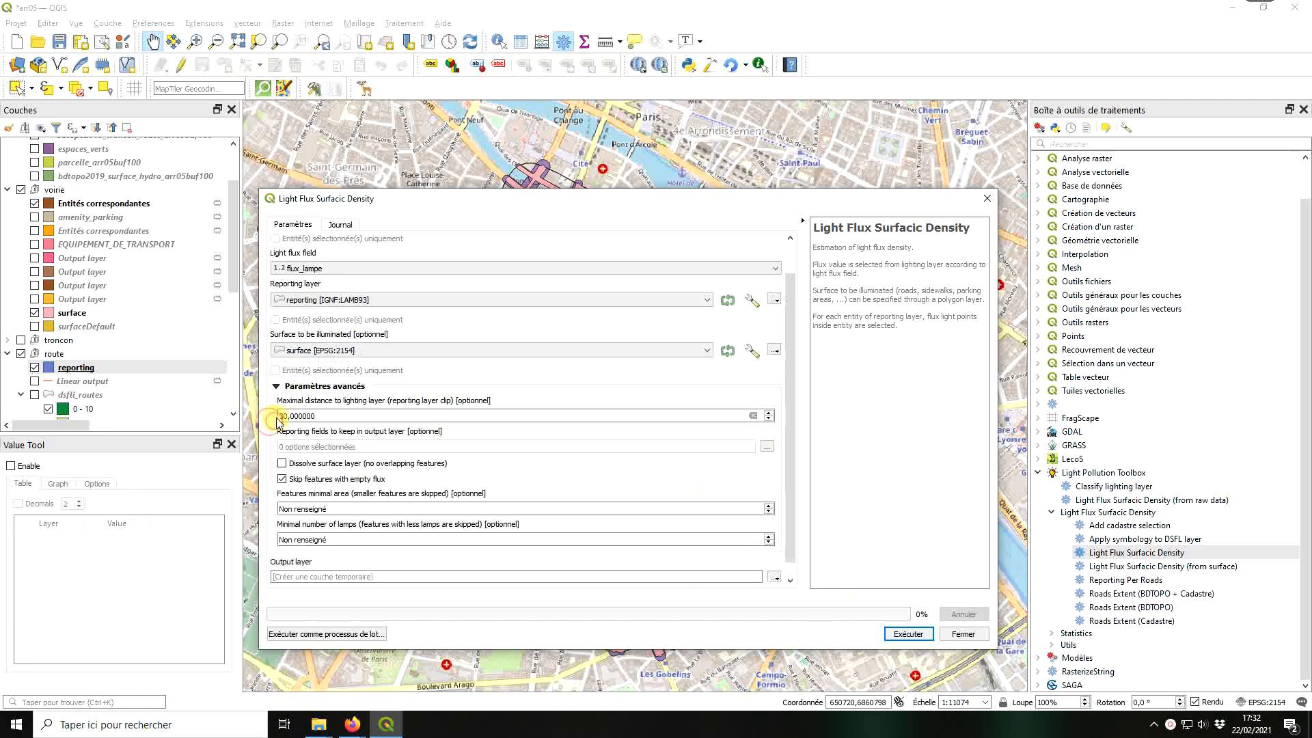
pyautogui.click(280, 386)
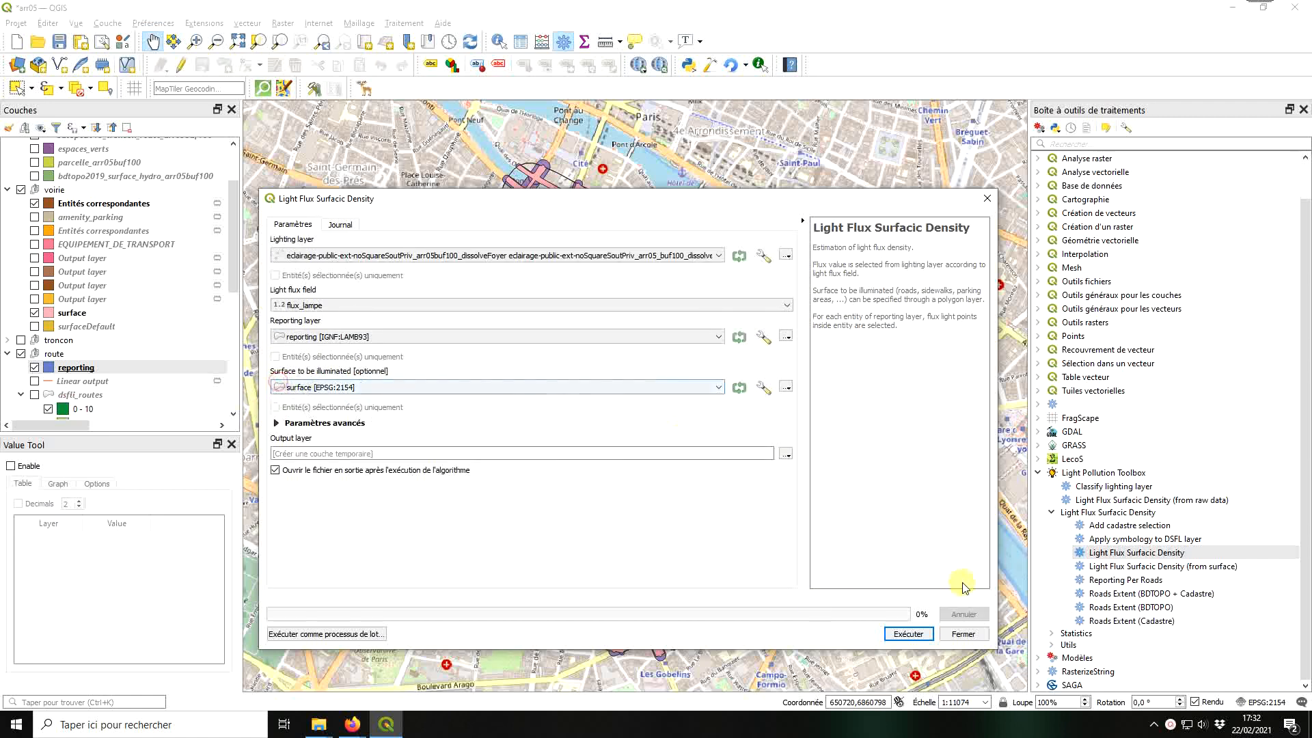
pyautogui.click(908, 634)
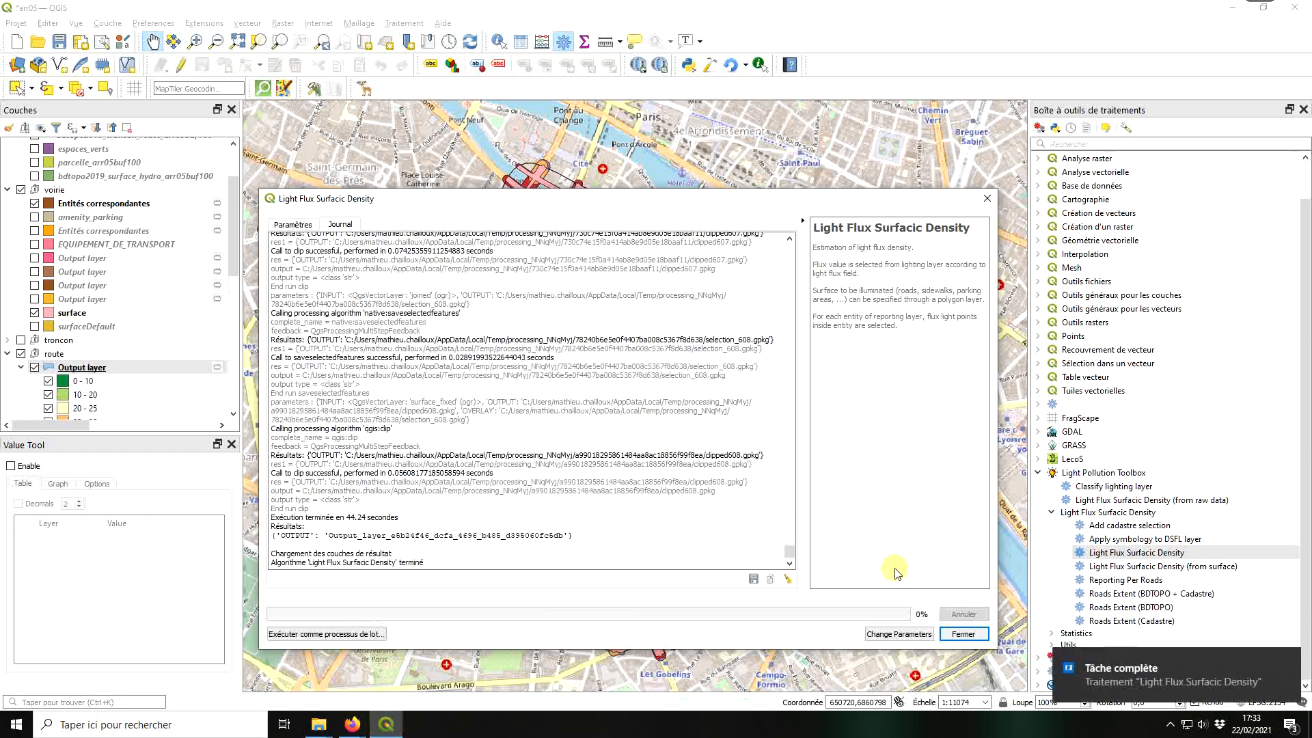
pyautogui.moveTo(646, 200); pyautogui.dragTo(1311, 165)
# Step: Hide the voirie group and the reporting layer so the computed Output layer is drawn alone over the basemap
pyautogui.click(56, 192)
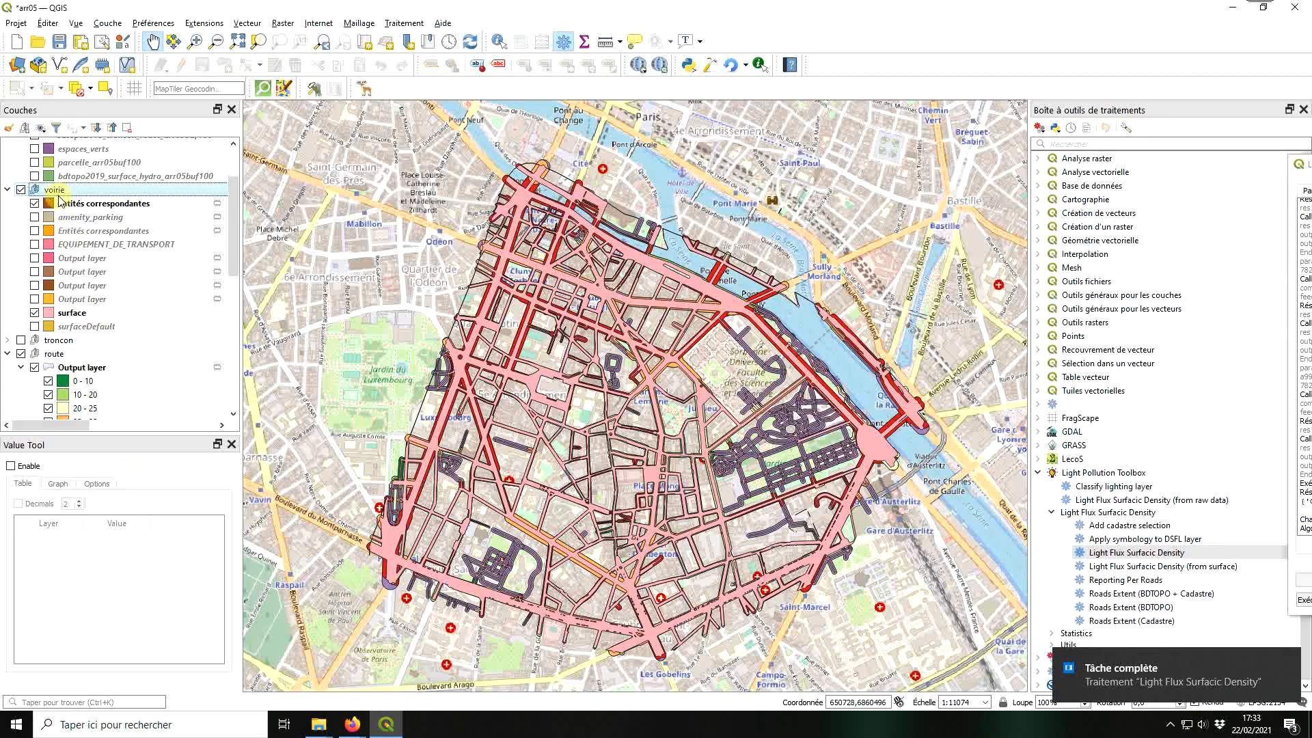
pyautogui.press('space')
pyautogui.scroll(-2, 132, 370)
pyautogui.click(131, 371)
pyautogui.press('space')
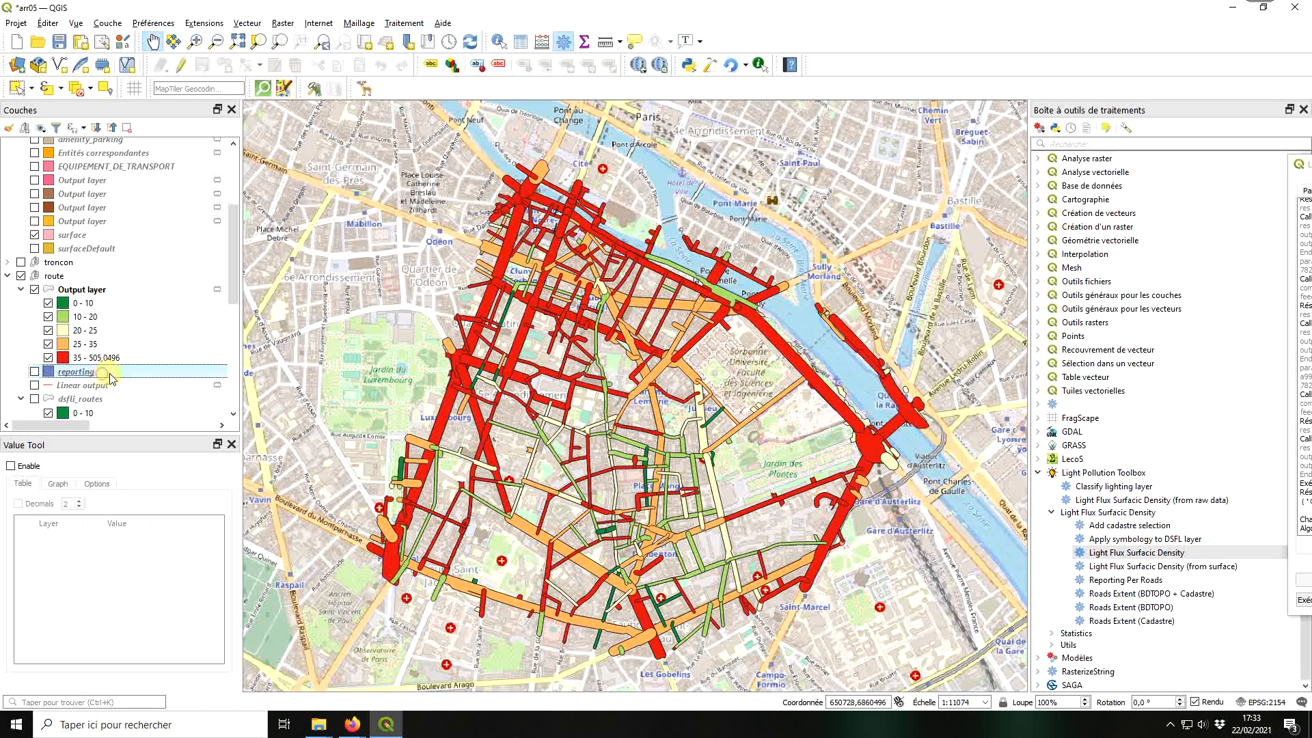
# Step: Show the dsfli_routes layer and hide the new Output layer in the route group for comparison
pyautogui.scroll(-1, 102, 371)
pyautogui.scroll(1, 666, 458)
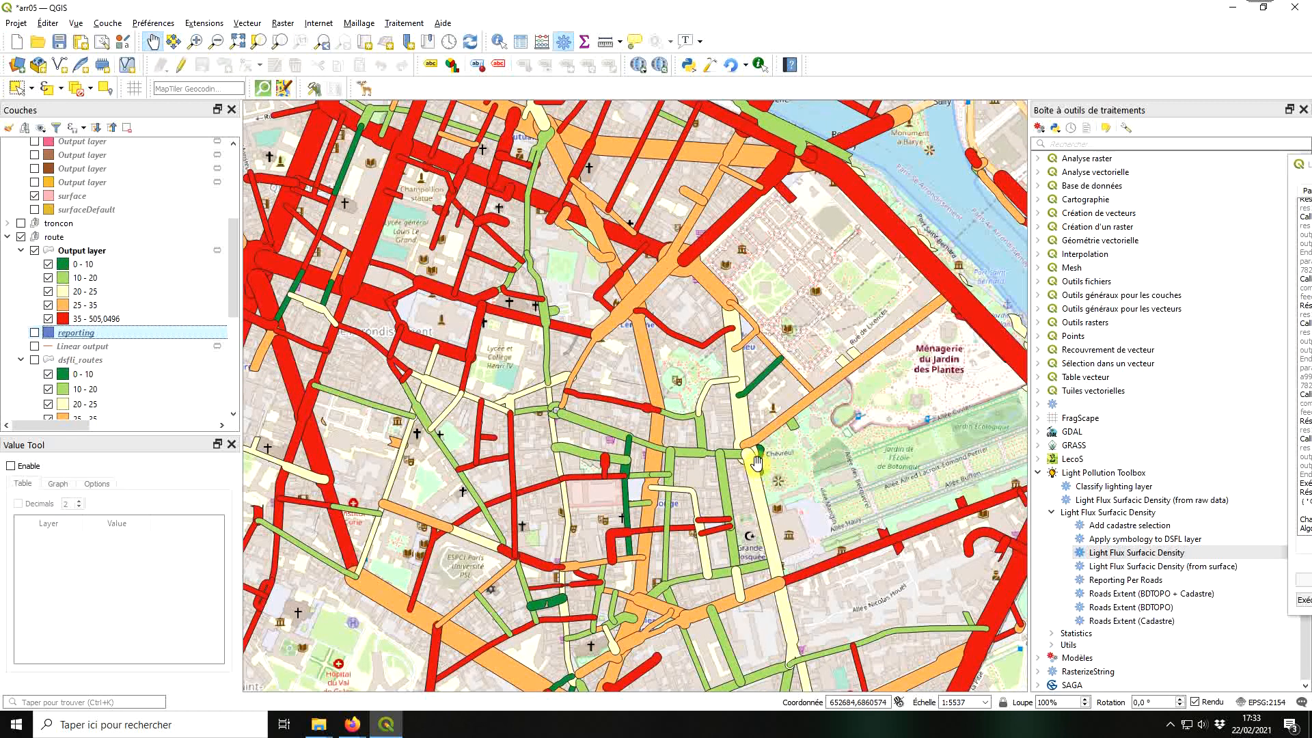
pyautogui.scroll(-1, 94, 326)
pyautogui.click(94, 325)
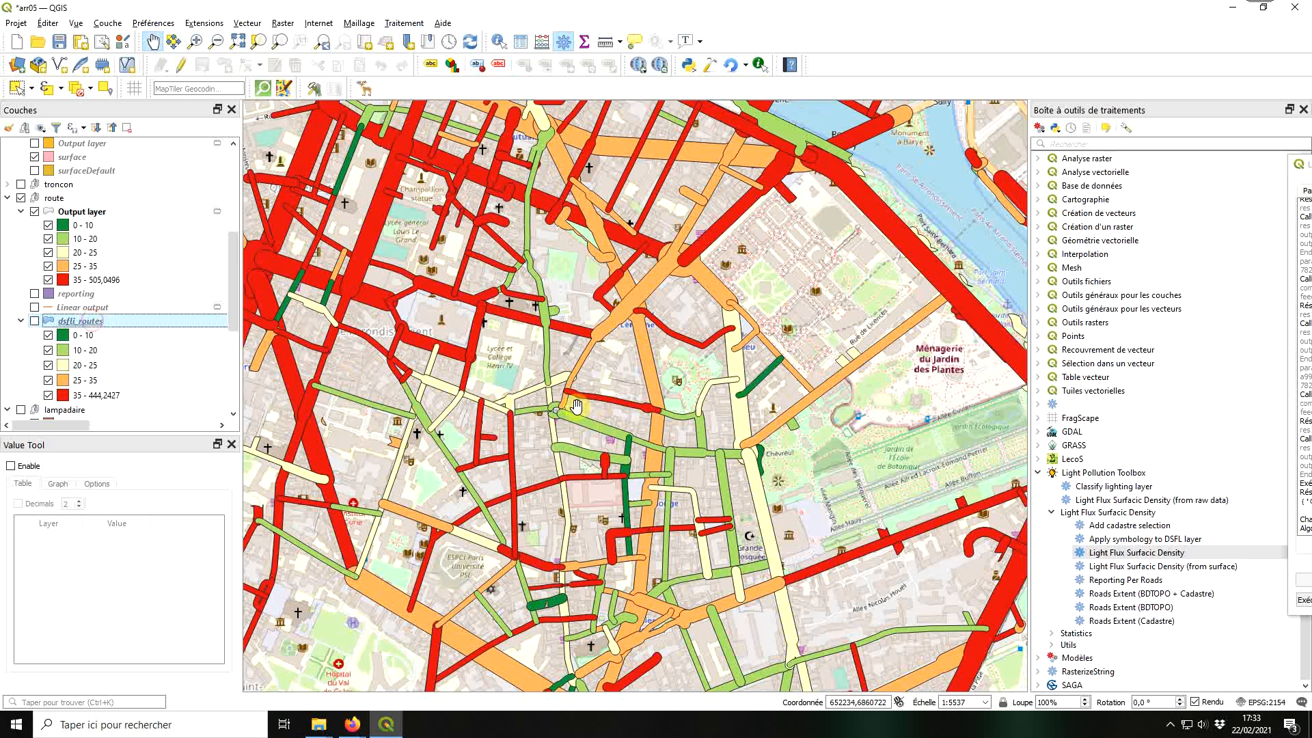
pyautogui.press('space')
pyautogui.click(91, 215)
pyautogui.press('space')
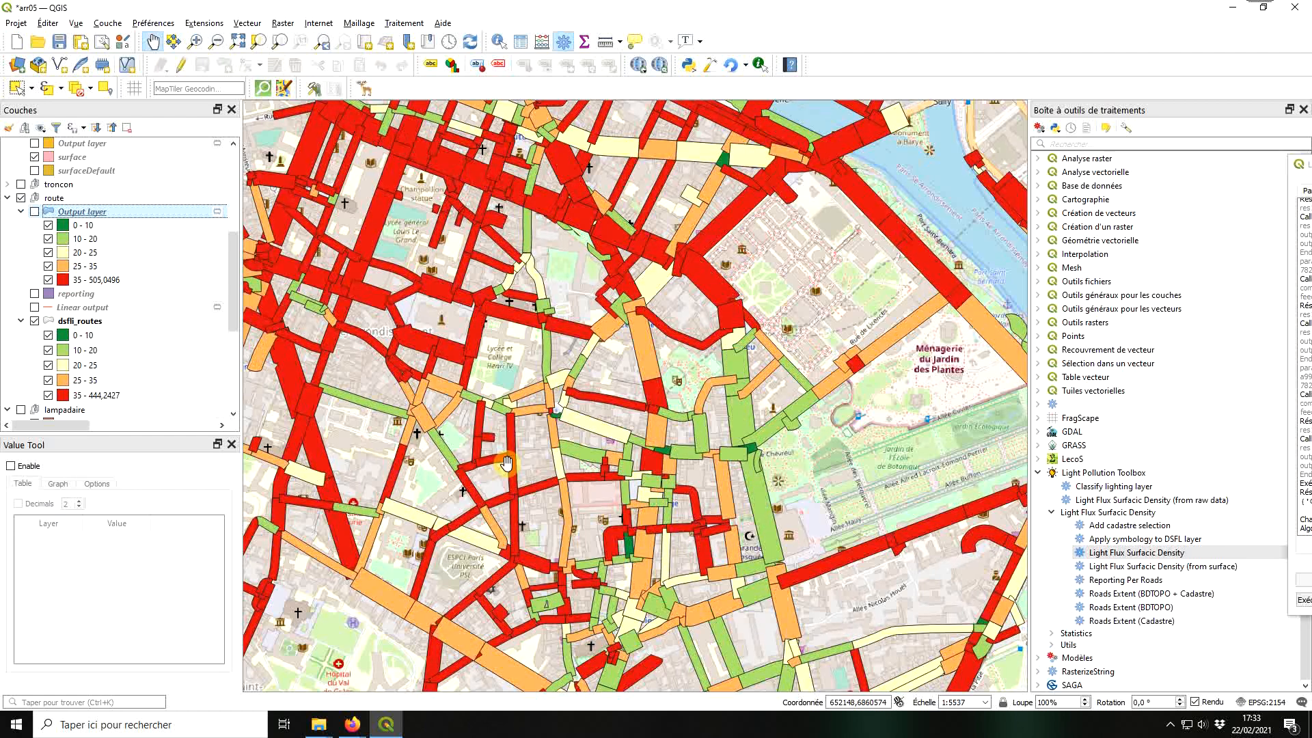
# Step: Compare the Output layer with dsfli_routes by repeatedly showing and hiding Output layer, from the northern streets out to the whole arrondissement
pyautogui.press('space')
pyautogui.moveTo(537, 369); pyautogui.dragTo(629, 556)
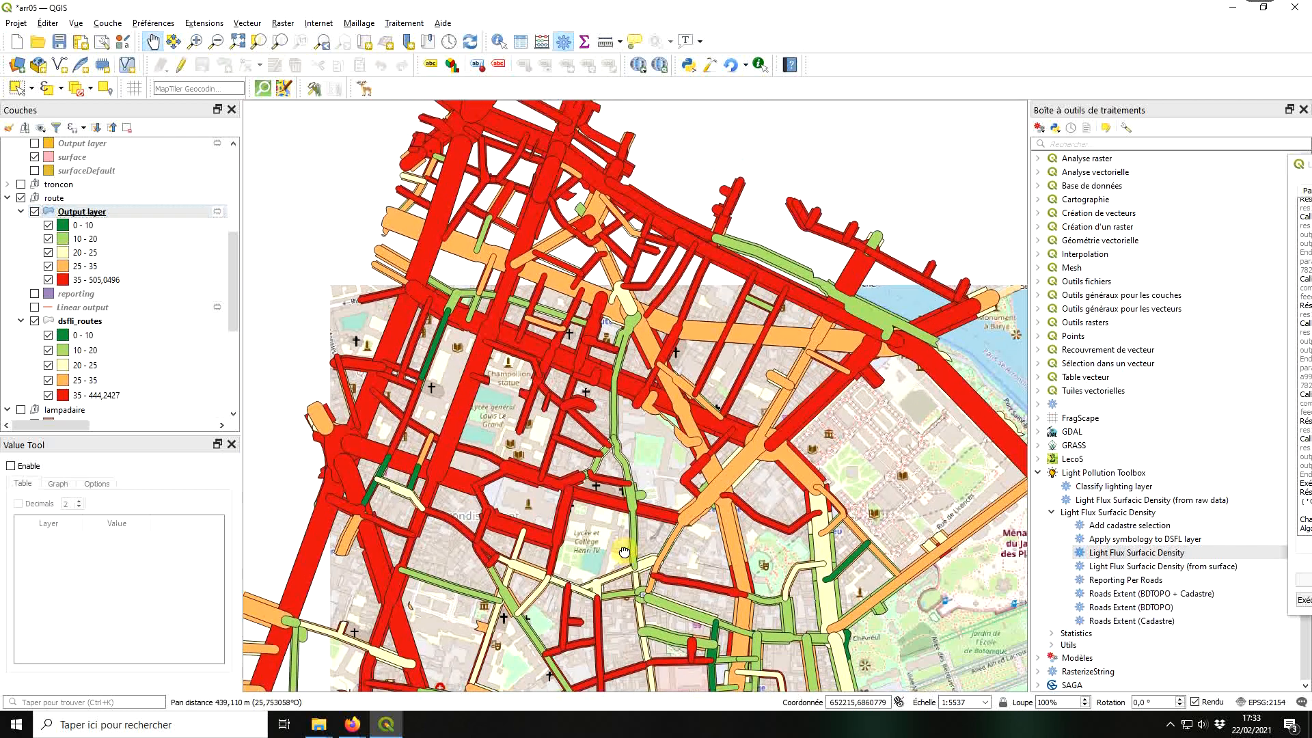
pyautogui.click(96, 212)
pyautogui.press('space')
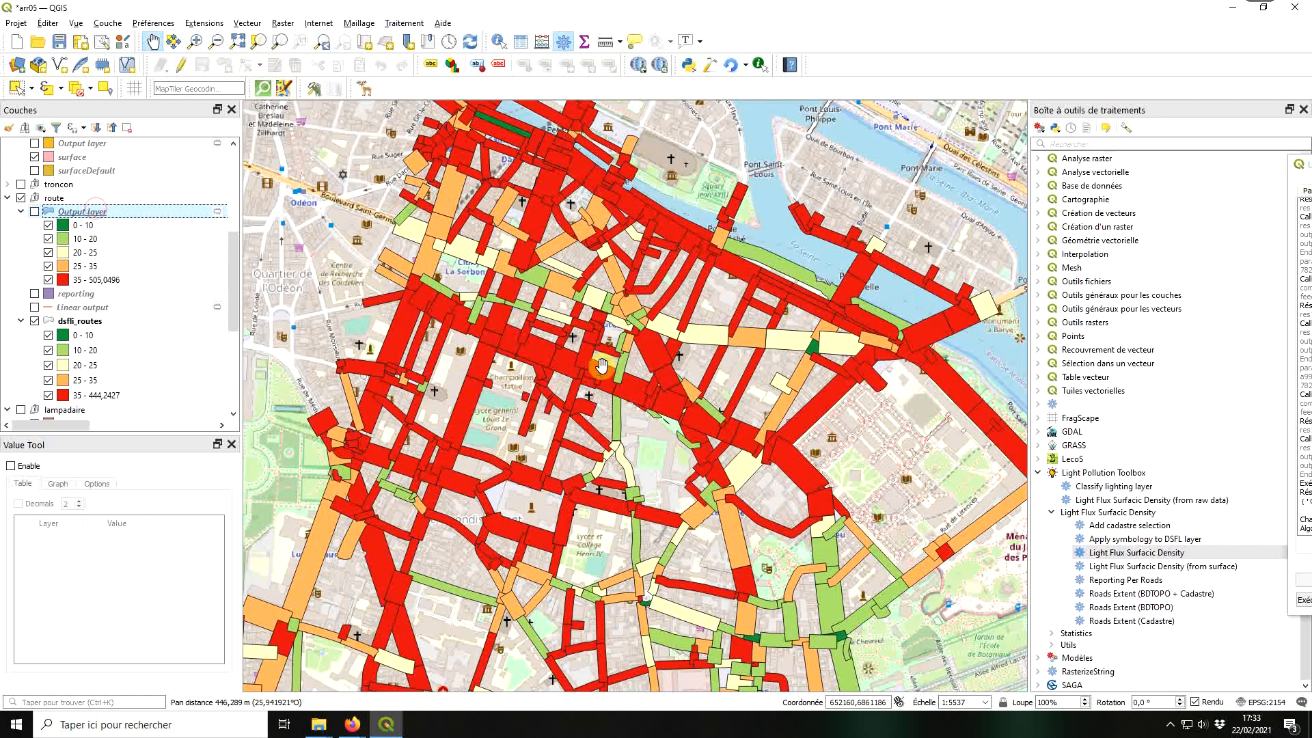
pyautogui.press('space')
pyautogui.press('space')
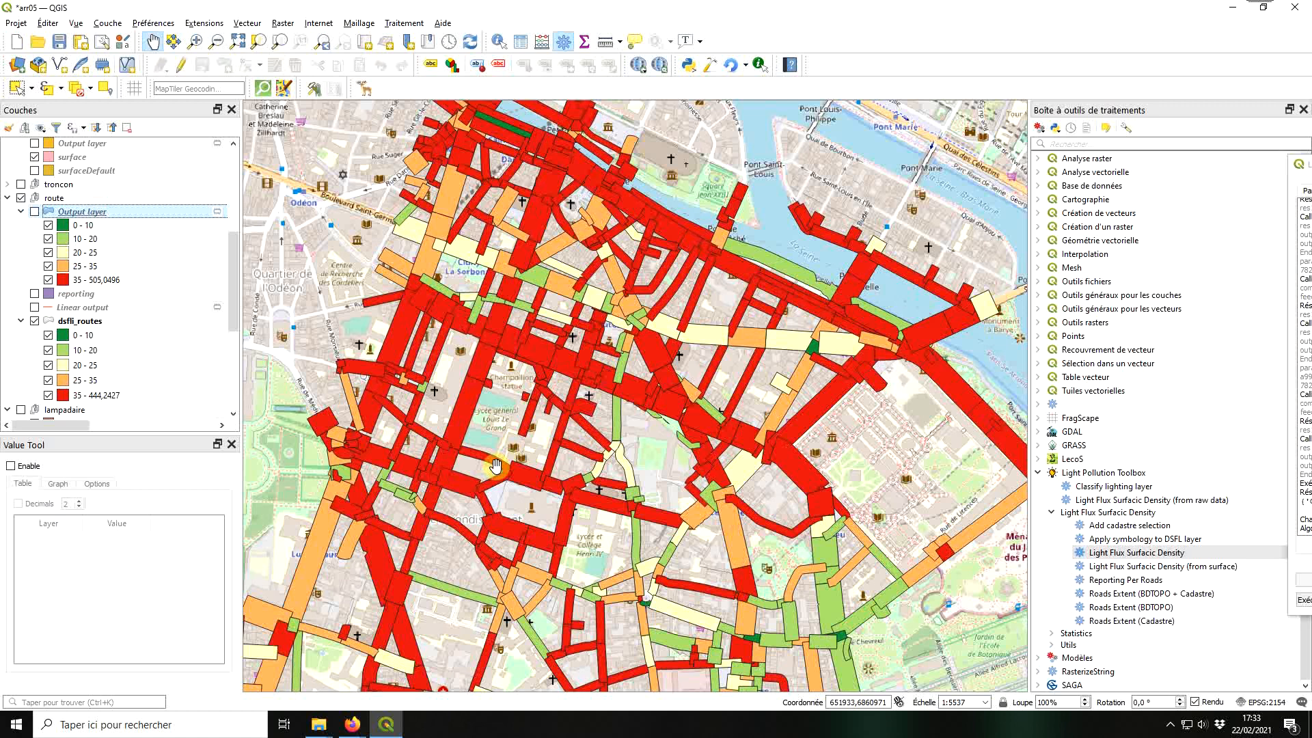
pyautogui.press('space')
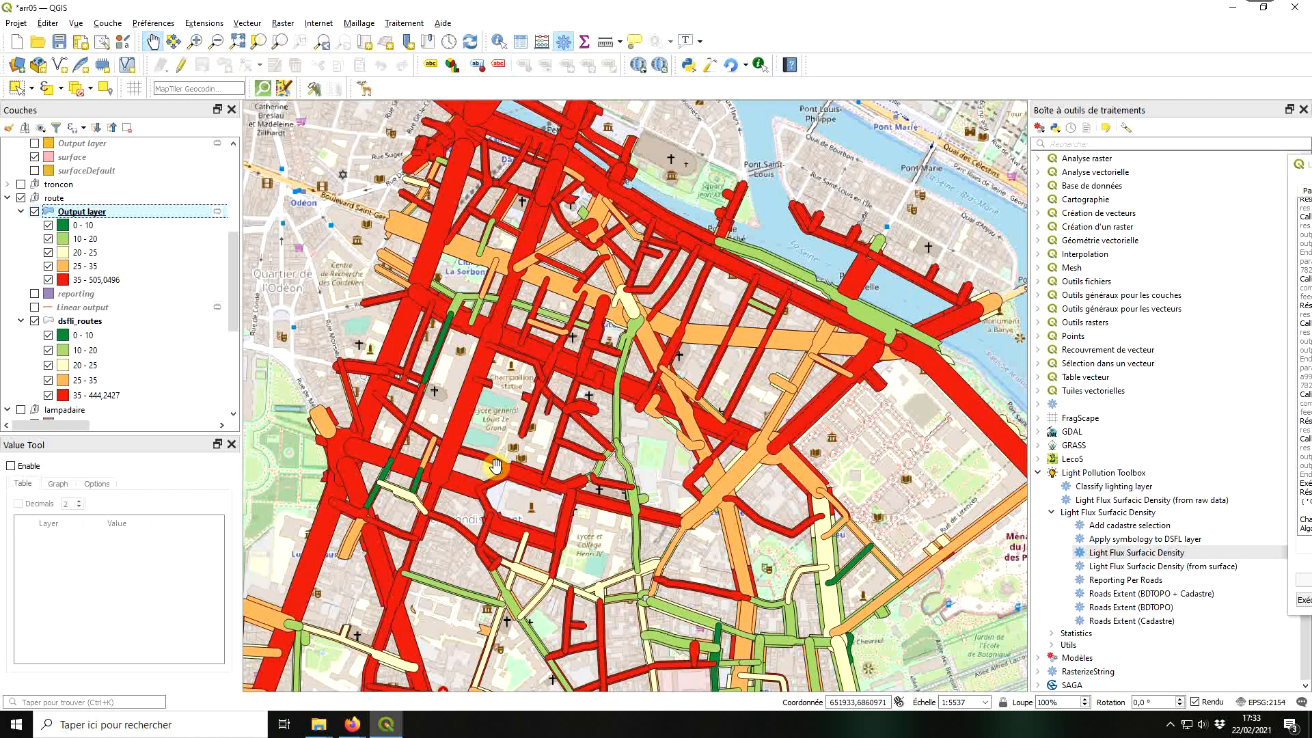
pyautogui.scroll(-1, 725, 448)
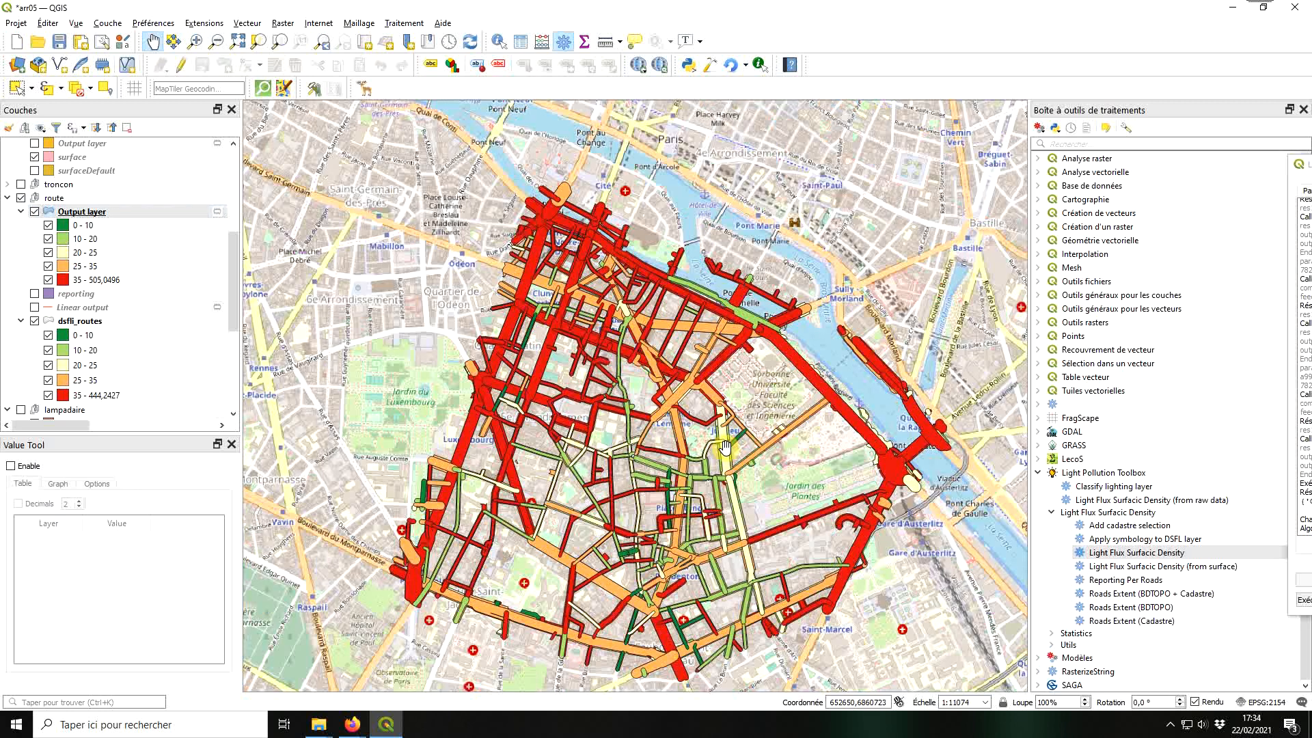